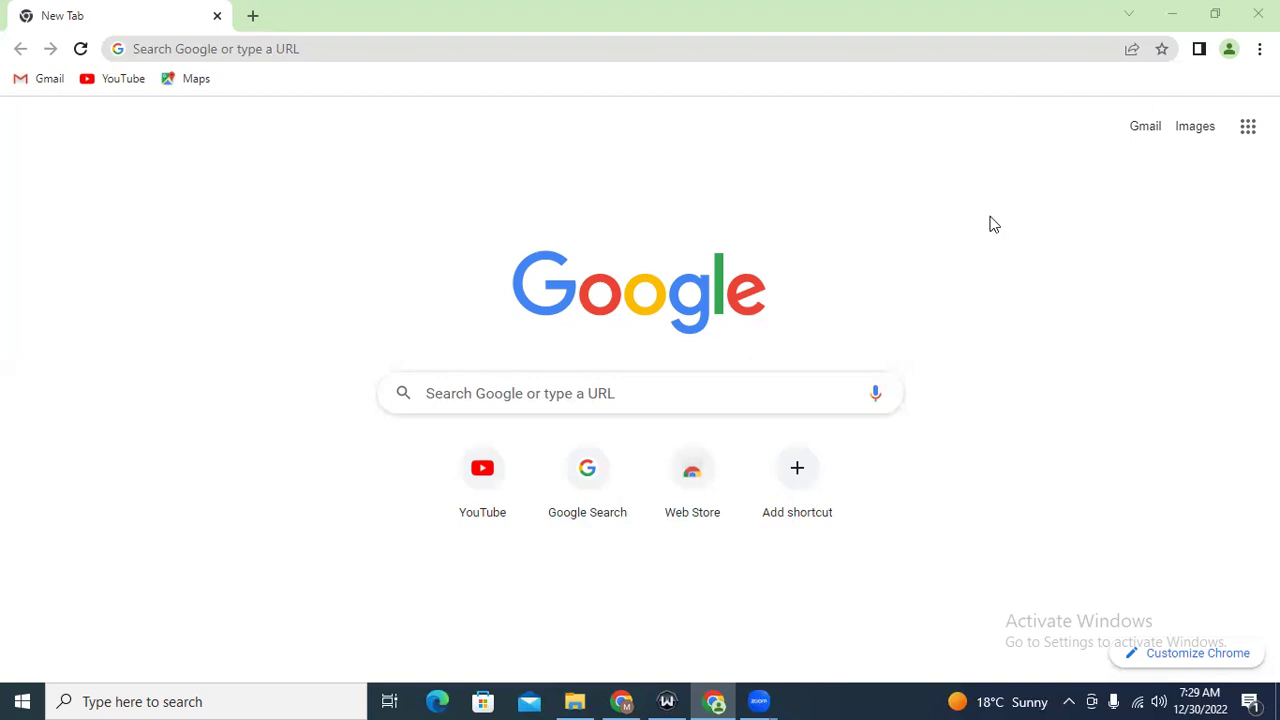
# Search Google for systeme.io, using the suggested query, and open the login page of its official website
pyautogui.click(500, 393)
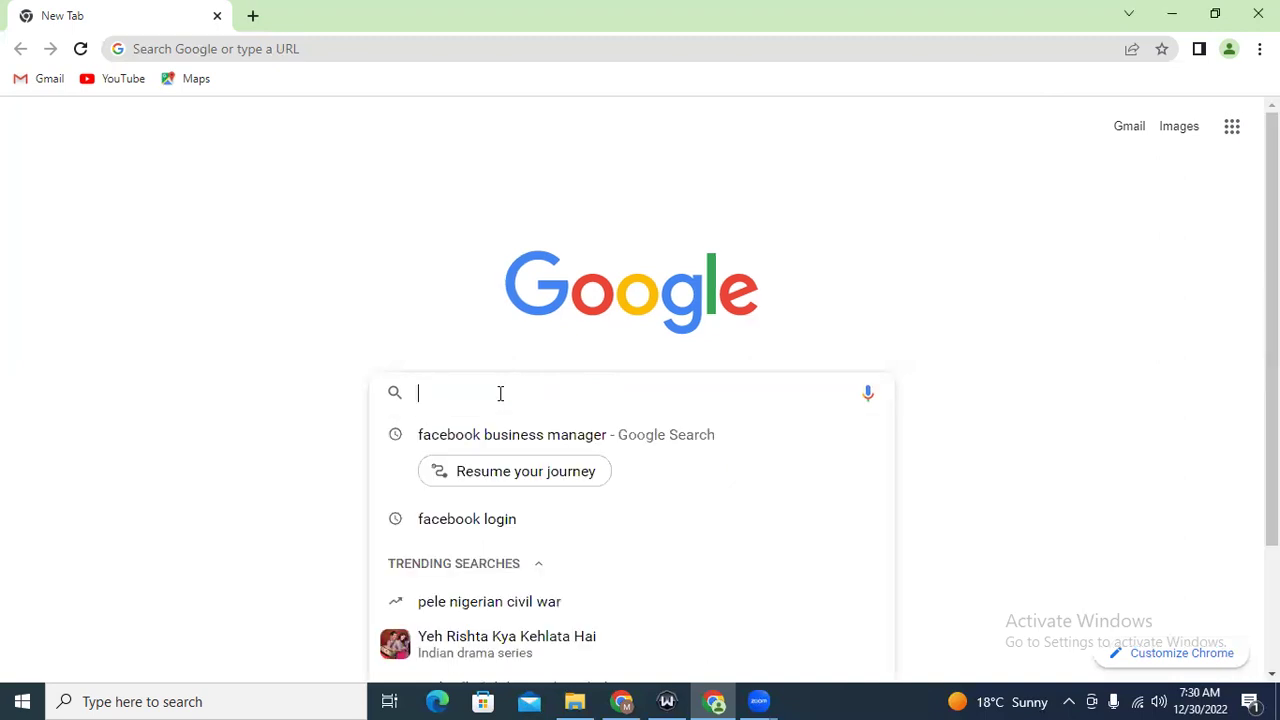
pyautogui.write('system')
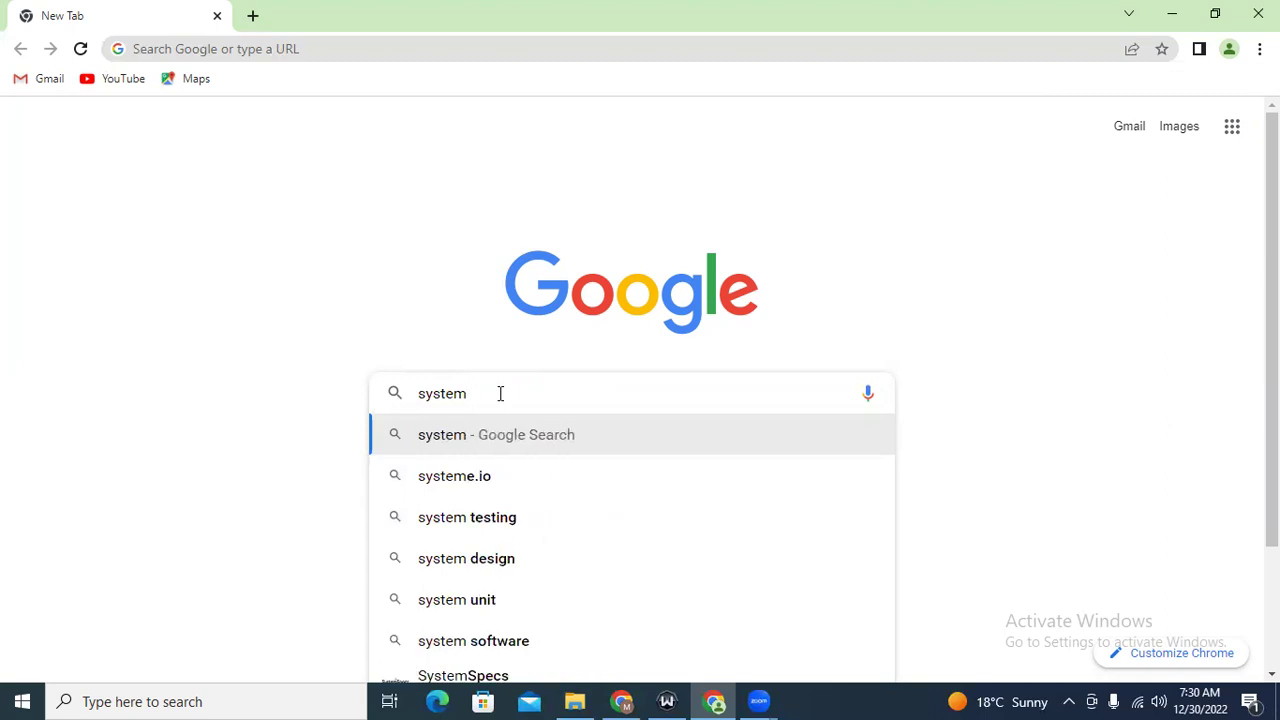
pyautogui.click(505, 480)
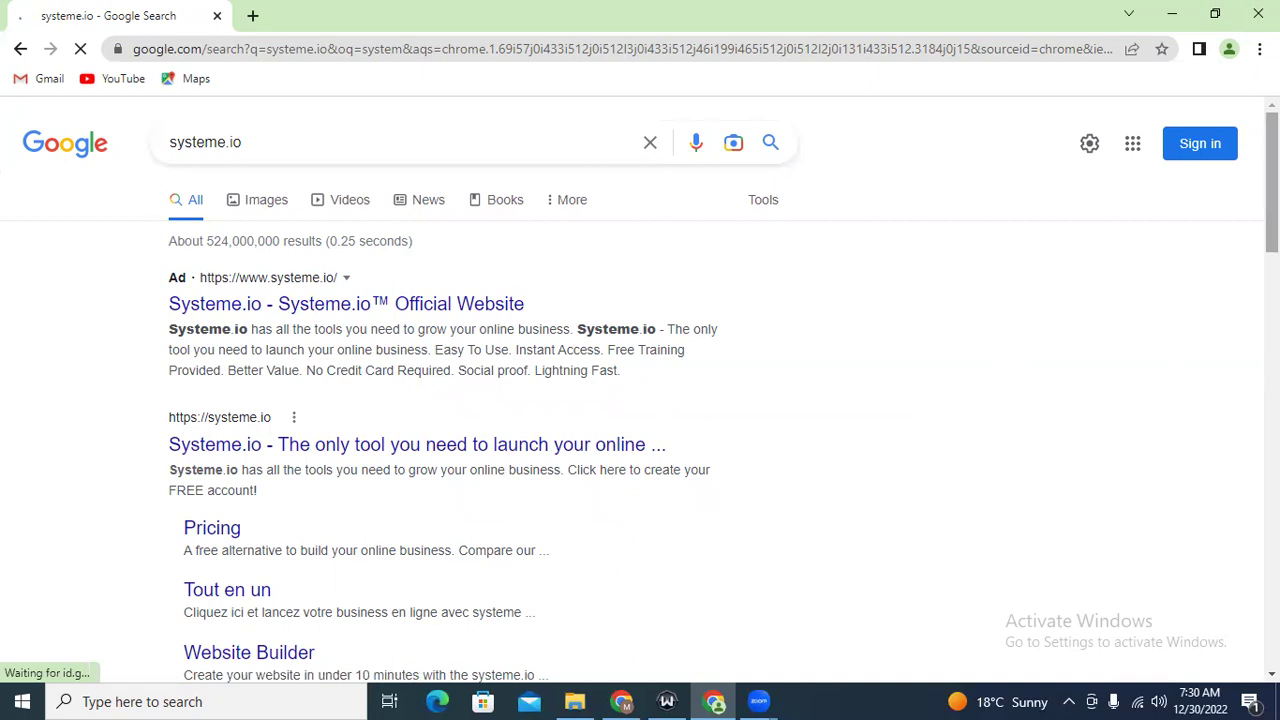
pyautogui.scroll(-3, 640, 390)
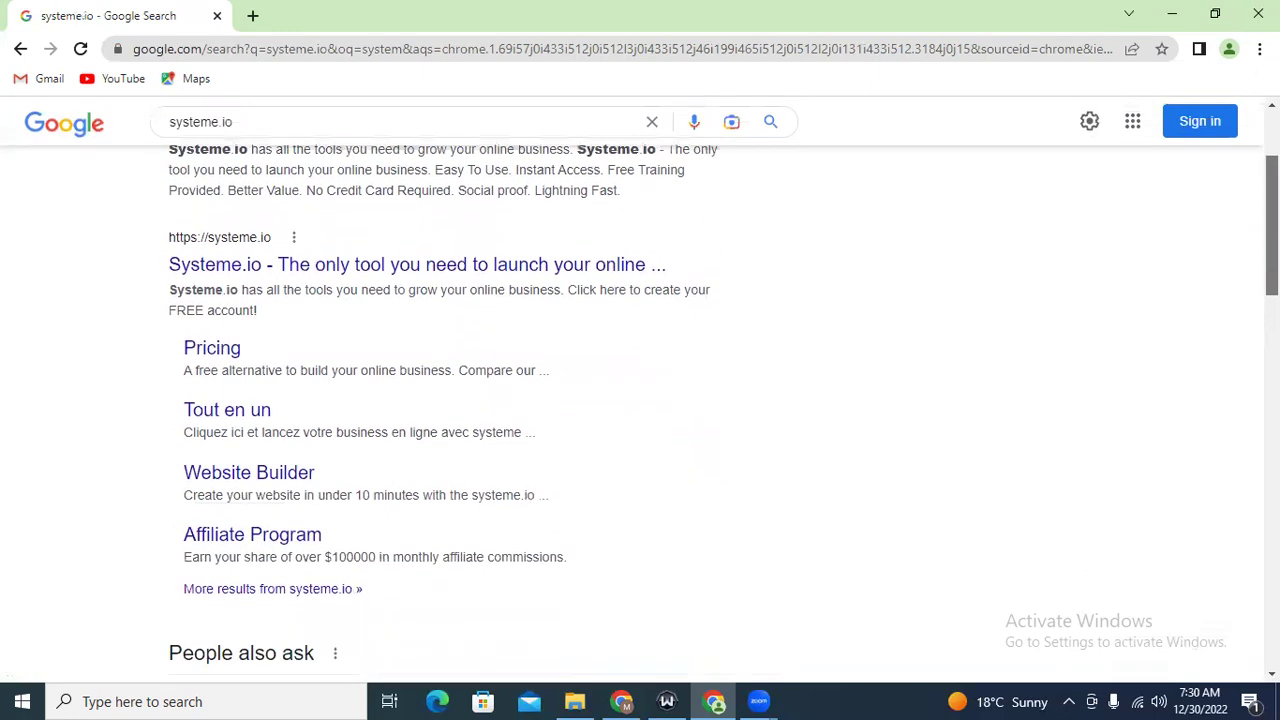
pyautogui.scroll(2, 697, 271)
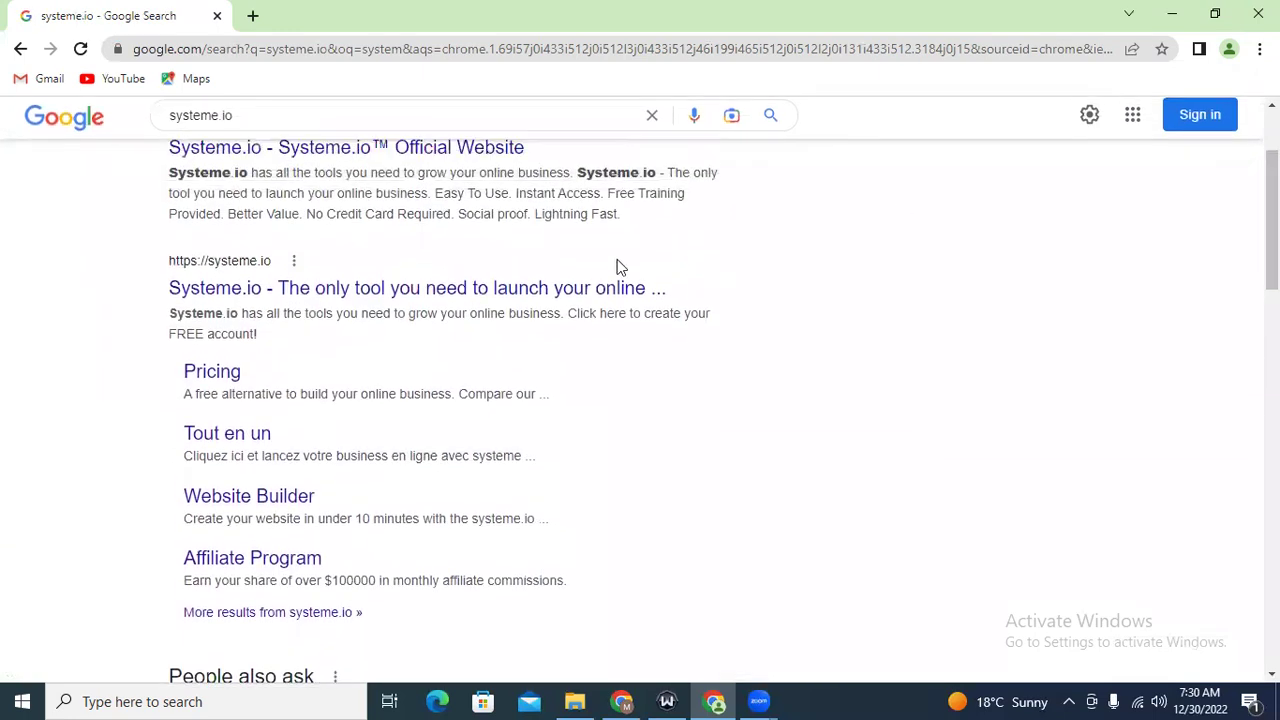
pyautogui.click(443, 296)
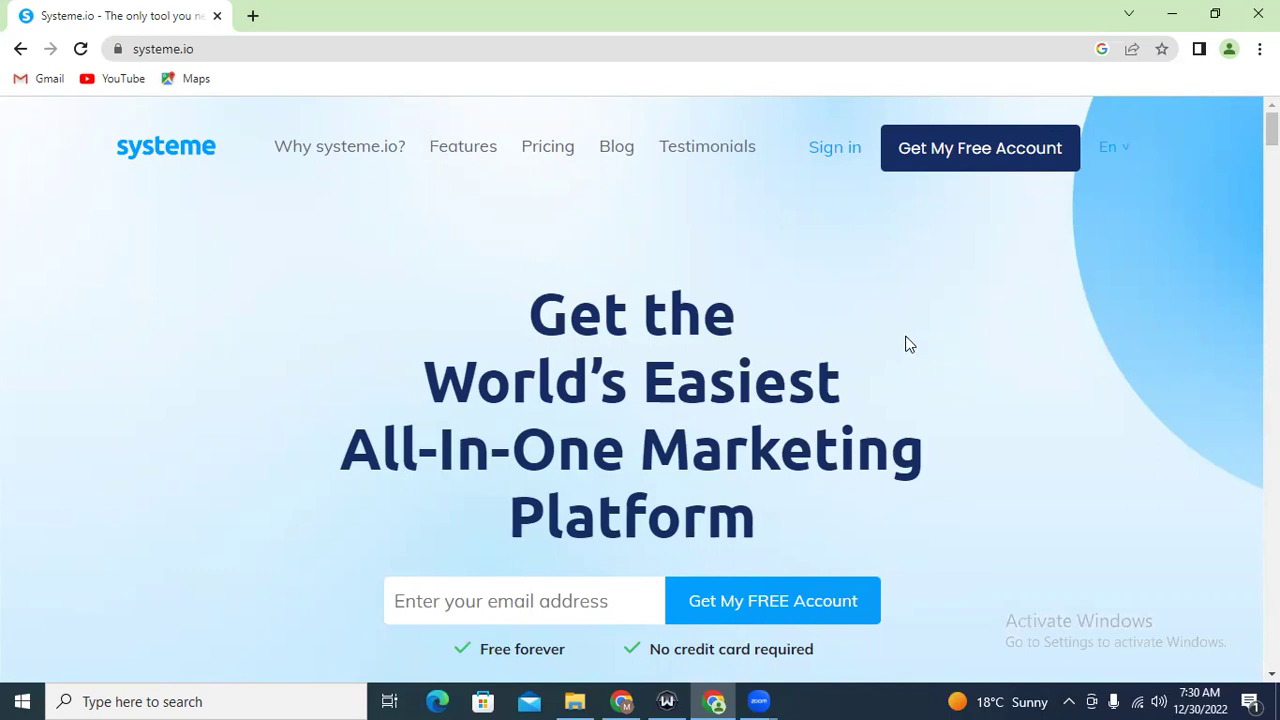
pyautogui.click(822, 157)
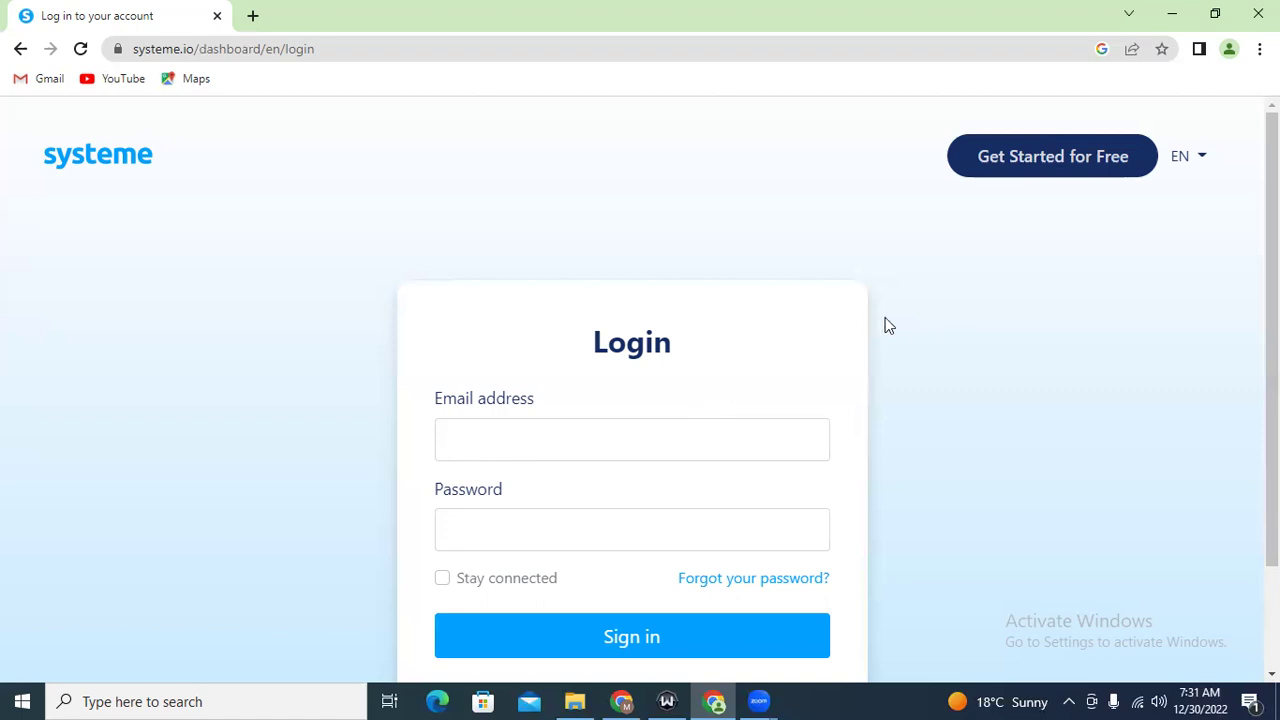
# In the other, already signed-in Chrome window, open the Funnels list and start creating a new funnel
pyautogui.click(623, 701)
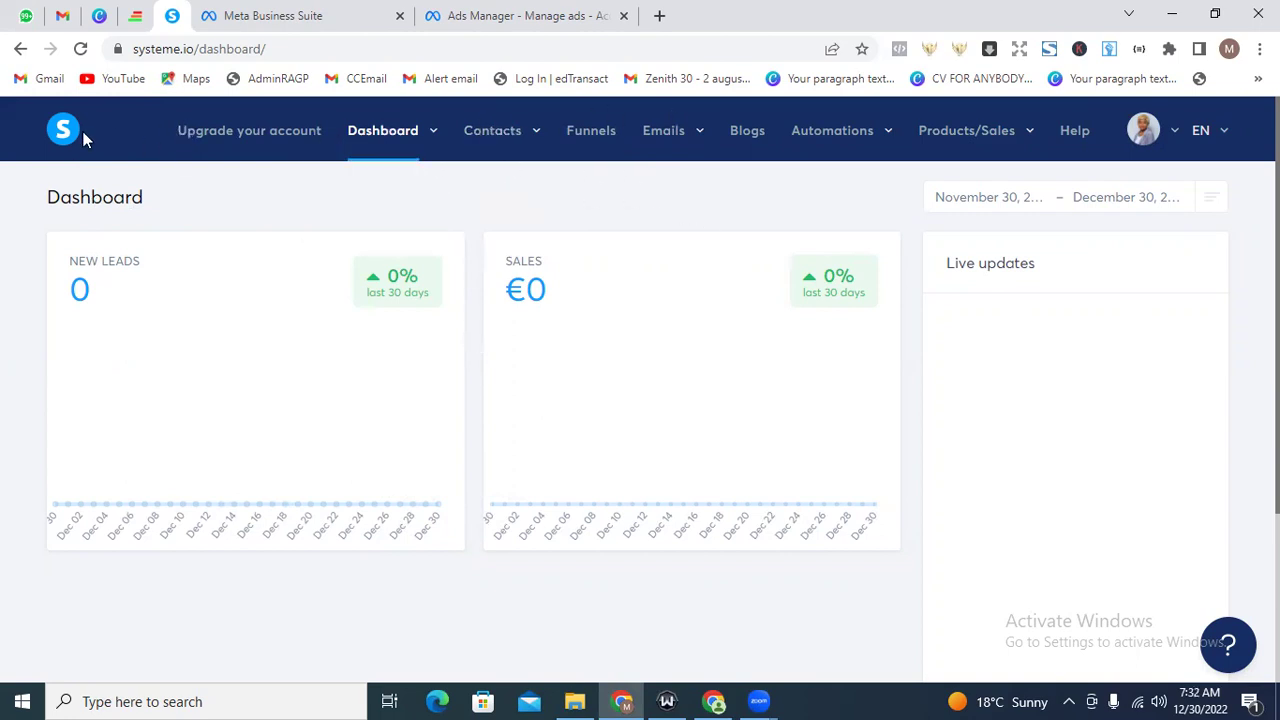
pyautogui.click(590, 131)
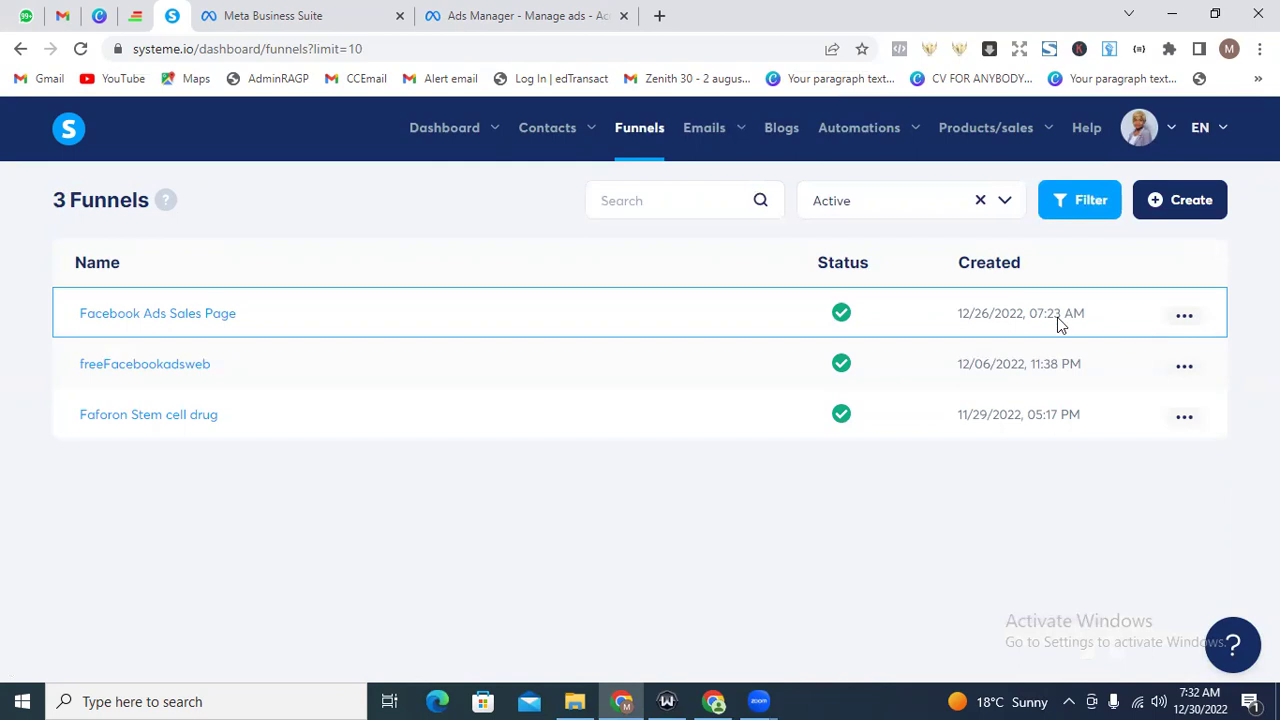
pyautogui.click(1153, 204)
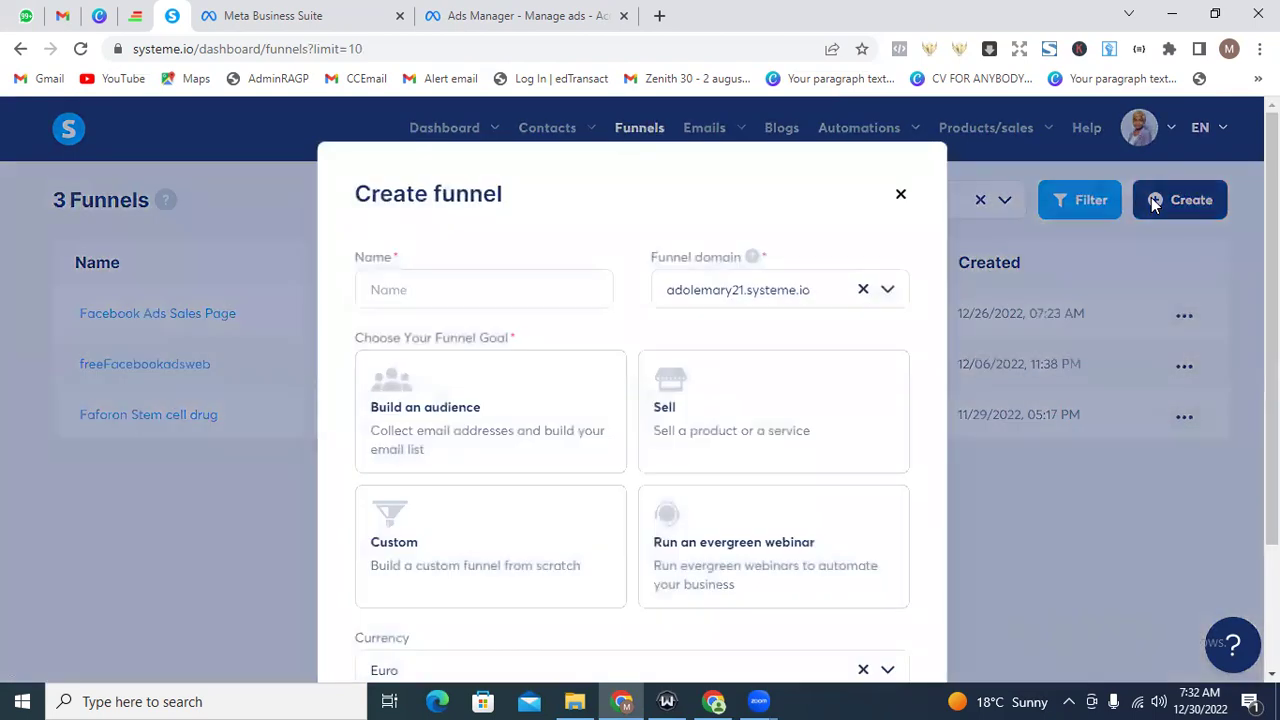
# Try to save the funnel as "Test landing page" with the goal Build an audience, and close the form
pyautogui.click(522, 293)
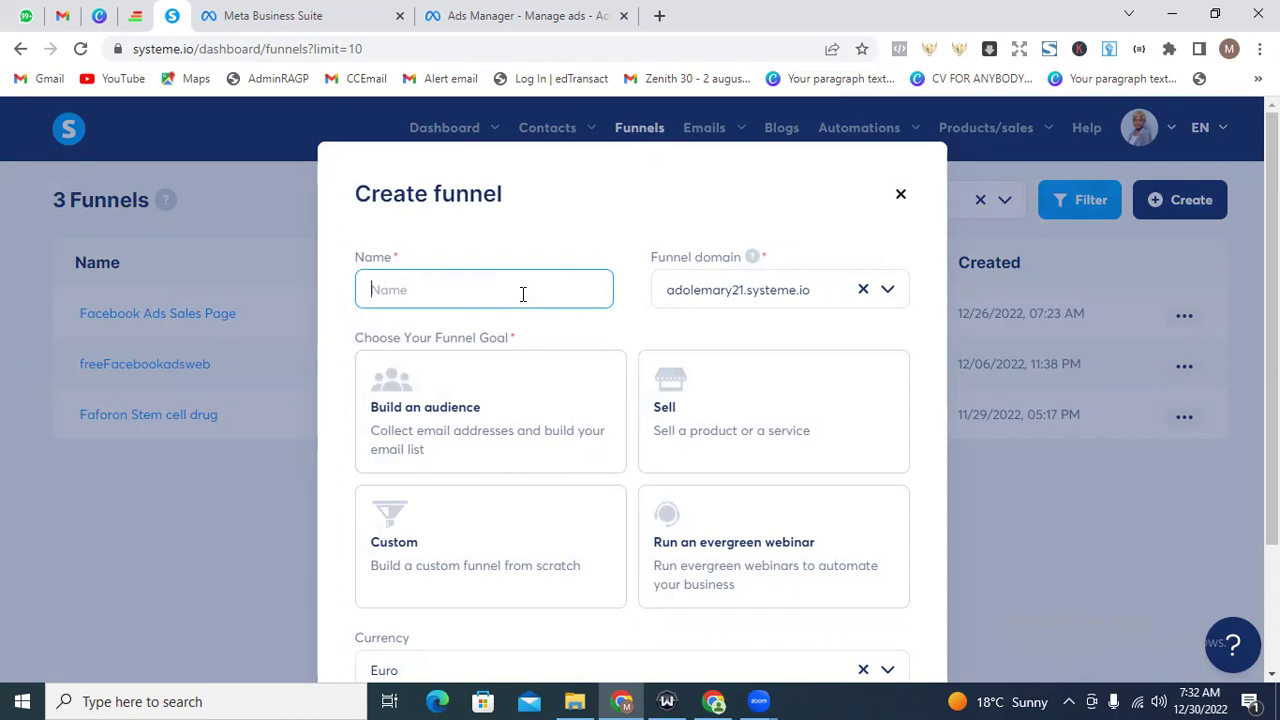
pyautogui.write('Test landing page')
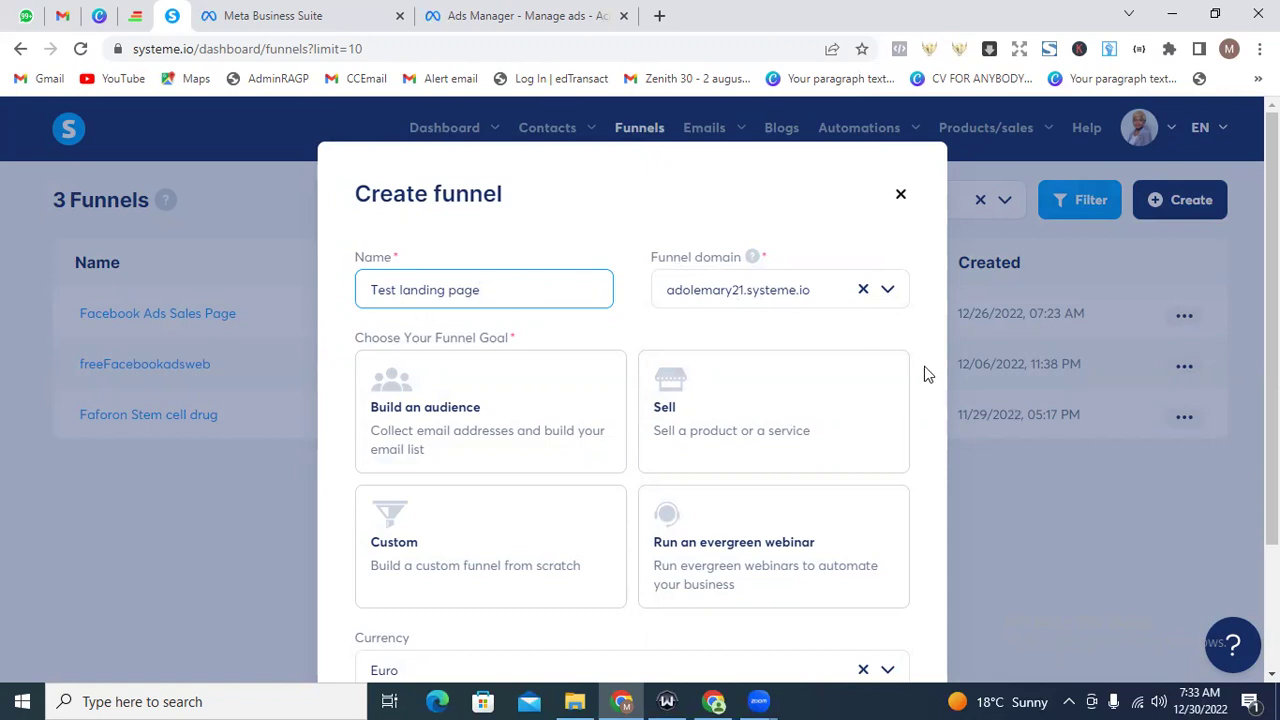
pyautogui.scroll(-1, 1272, 340)
pyautogui.scroll(-2, 632, 390)
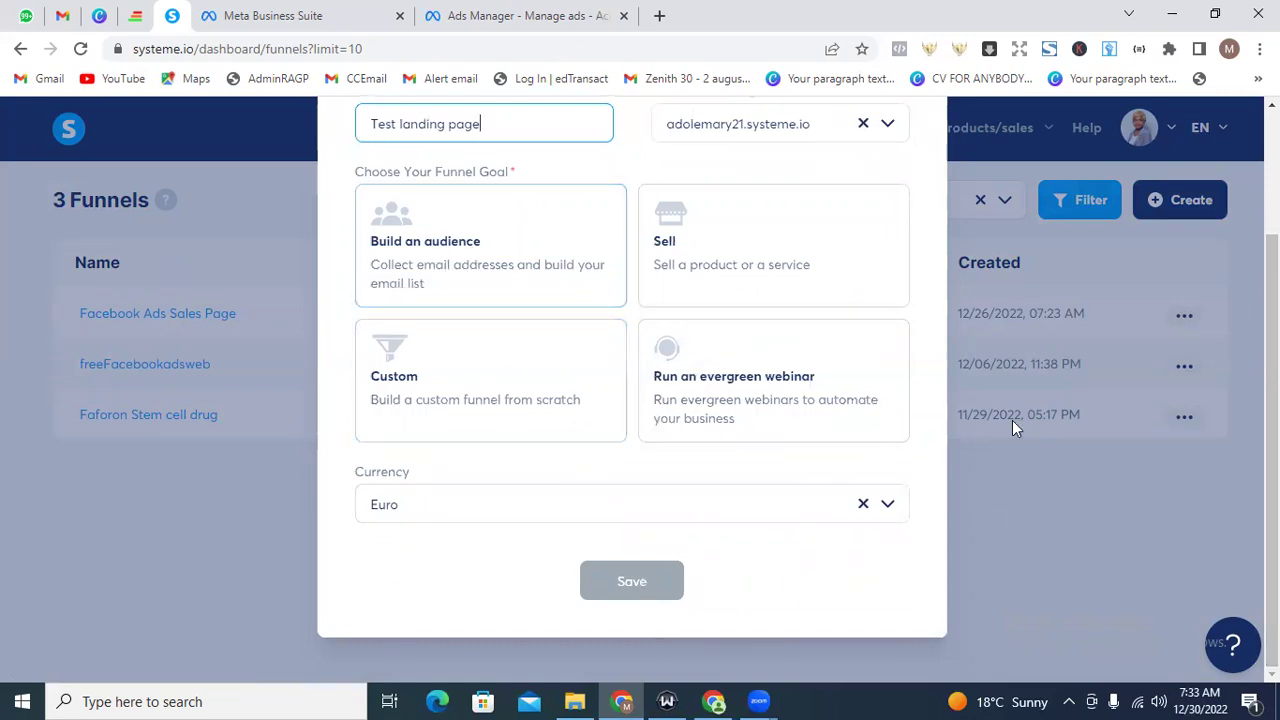
pyautogui.moveTo(1272, 474); pyautogui.dragTo(1272, 396)
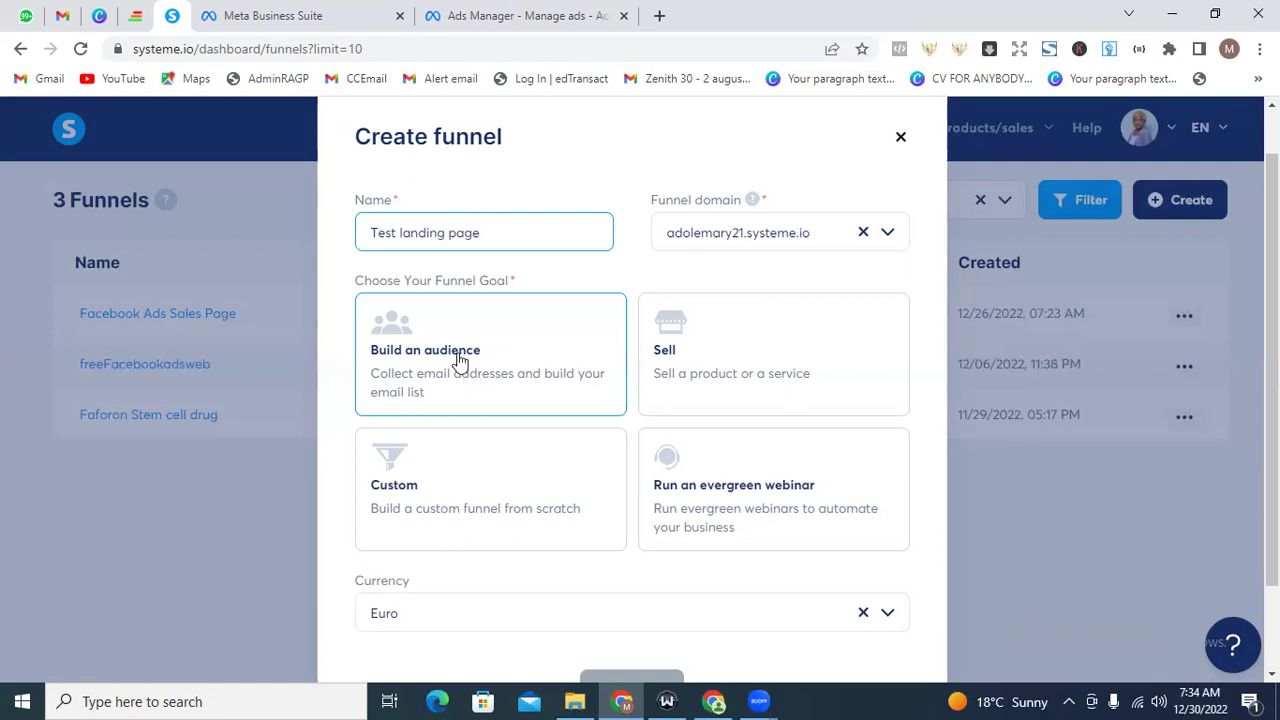
pyautogui.click(430, 372)
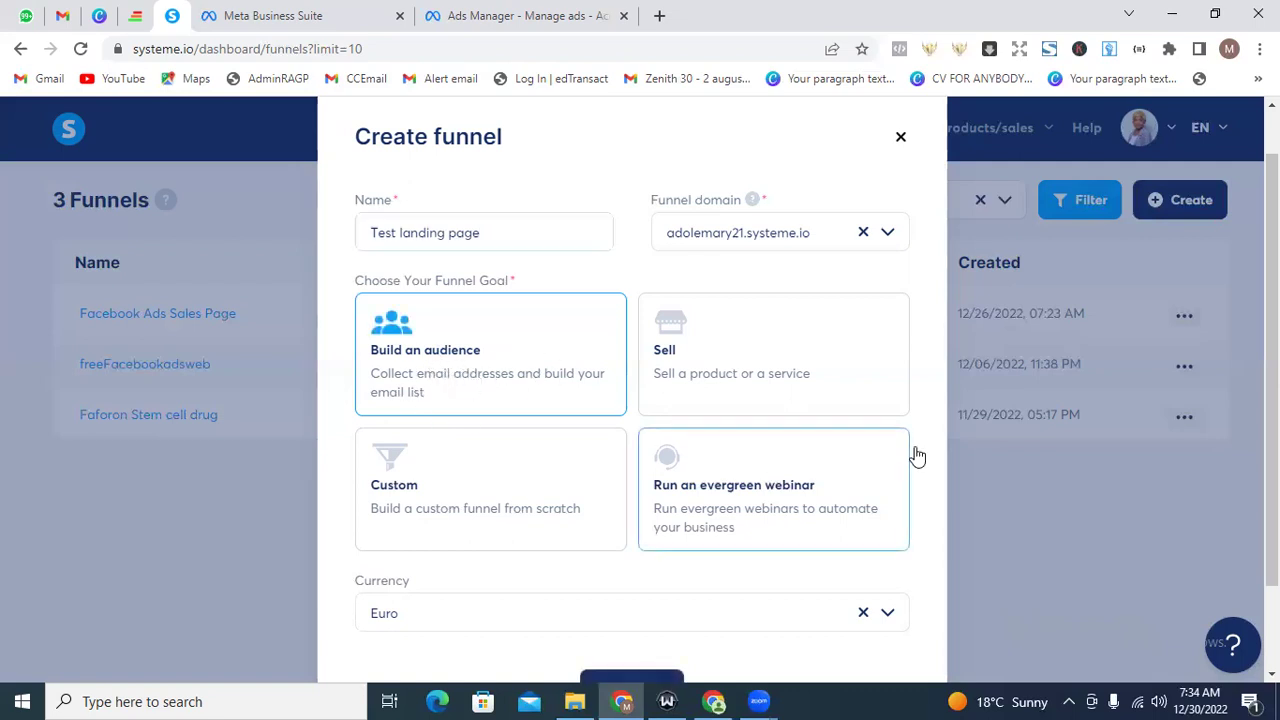
pyautogui.scroll(-2, 1272, 400)
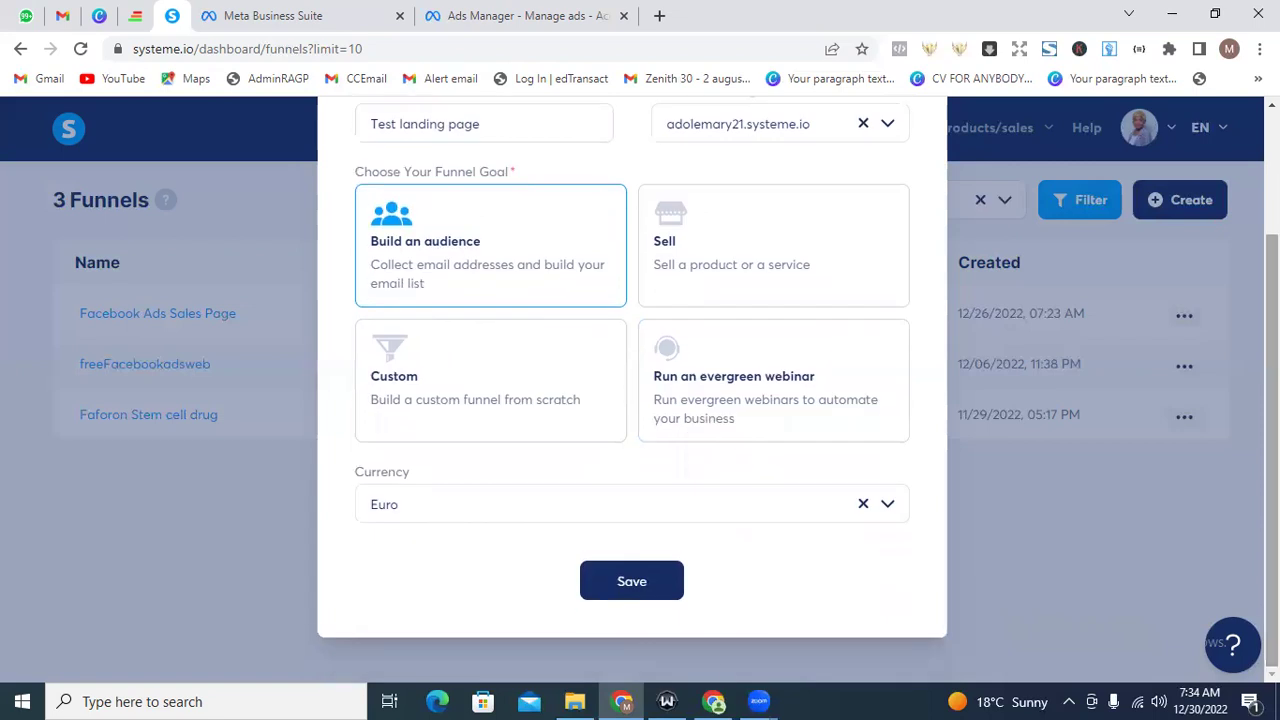
pyautogui.click(618, 588)
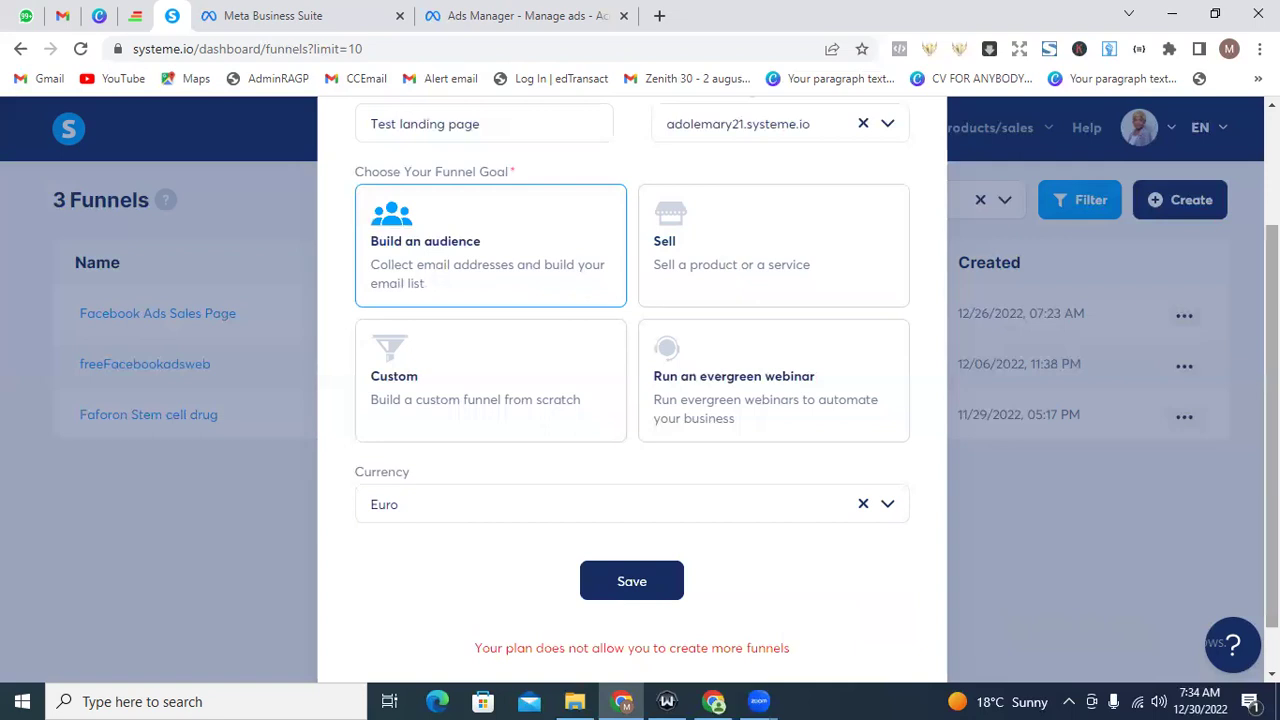
pyautogui.scroll(2, 950, 505)
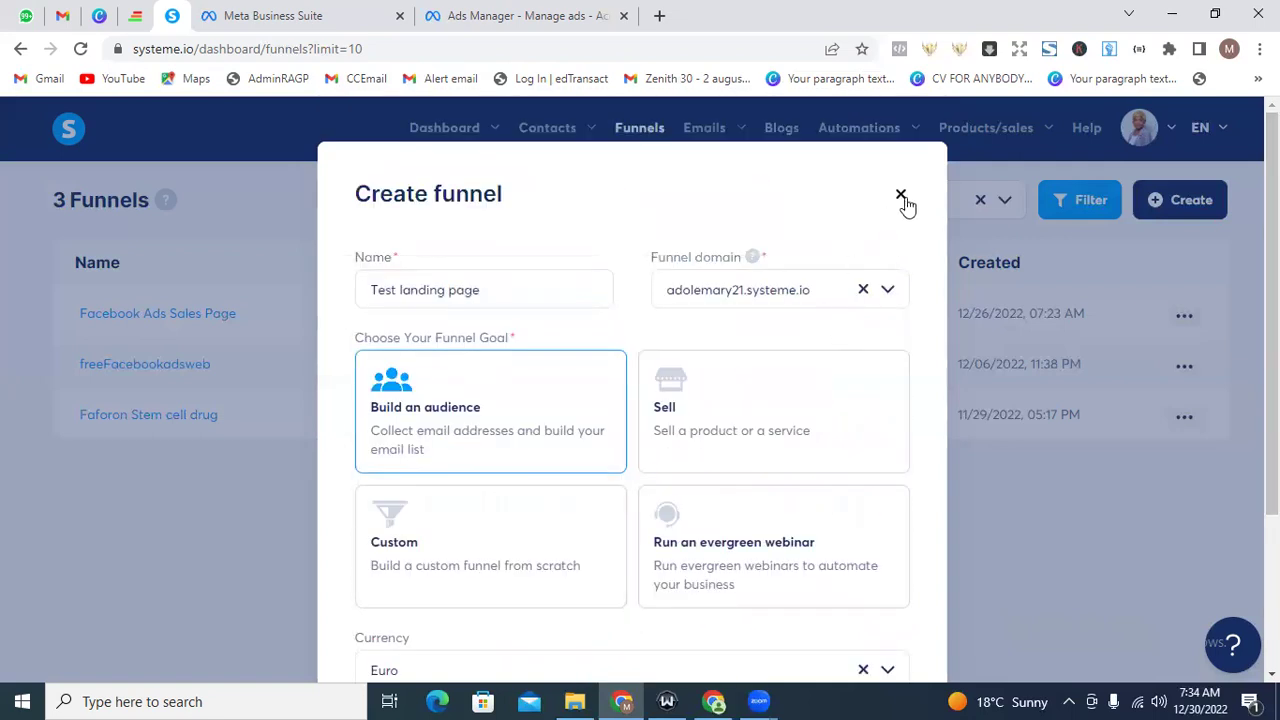
pyautogui.click(901, 196)
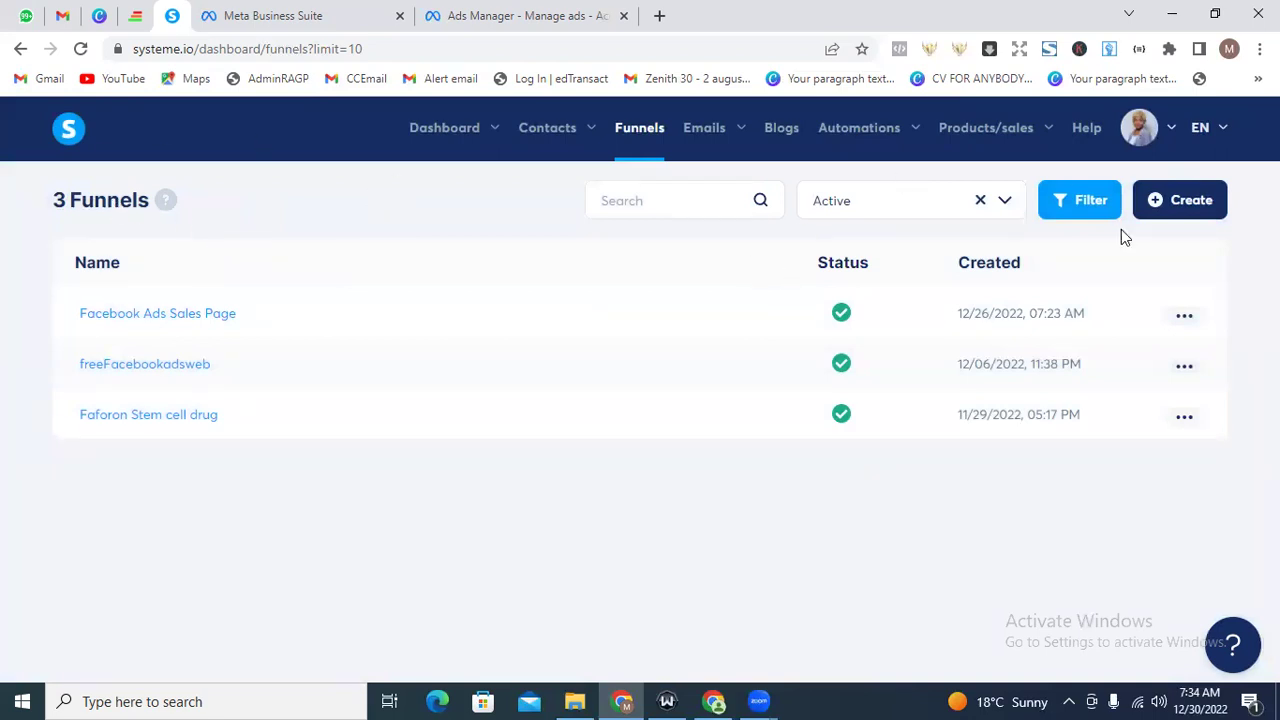
pyautogui.click(1174, 134)
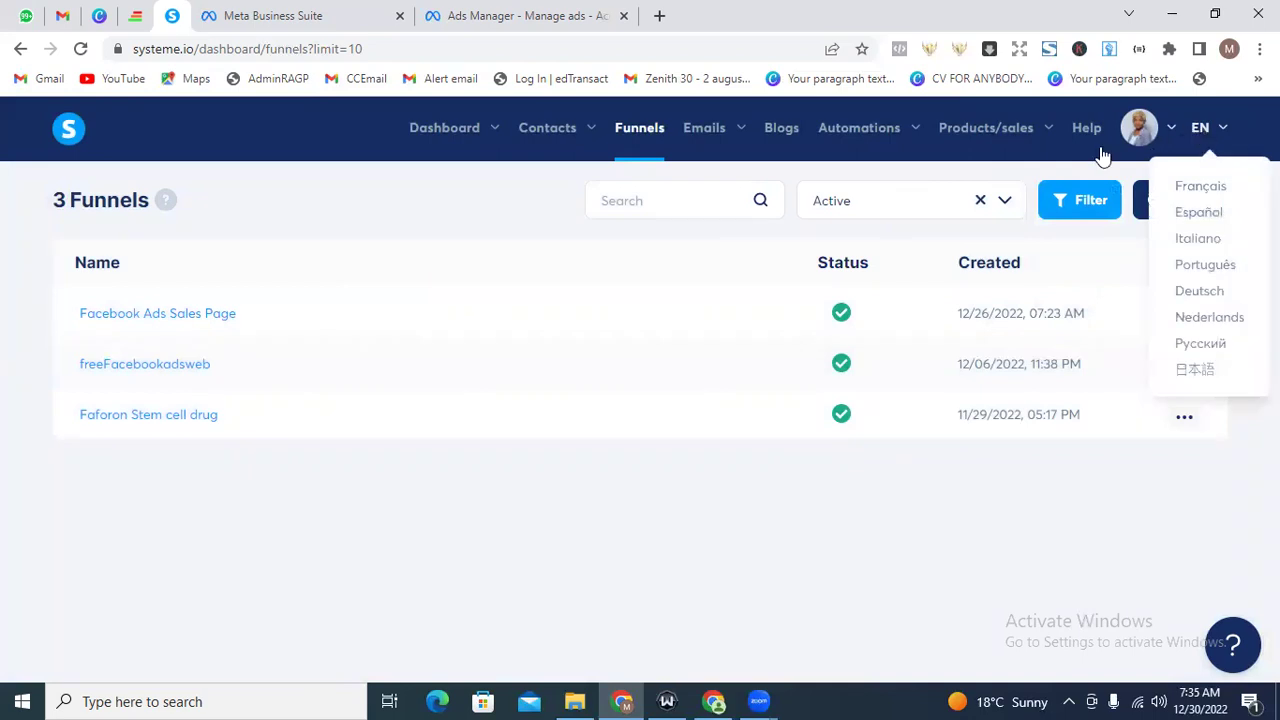
pyautogui.moveTo(1045, 133)
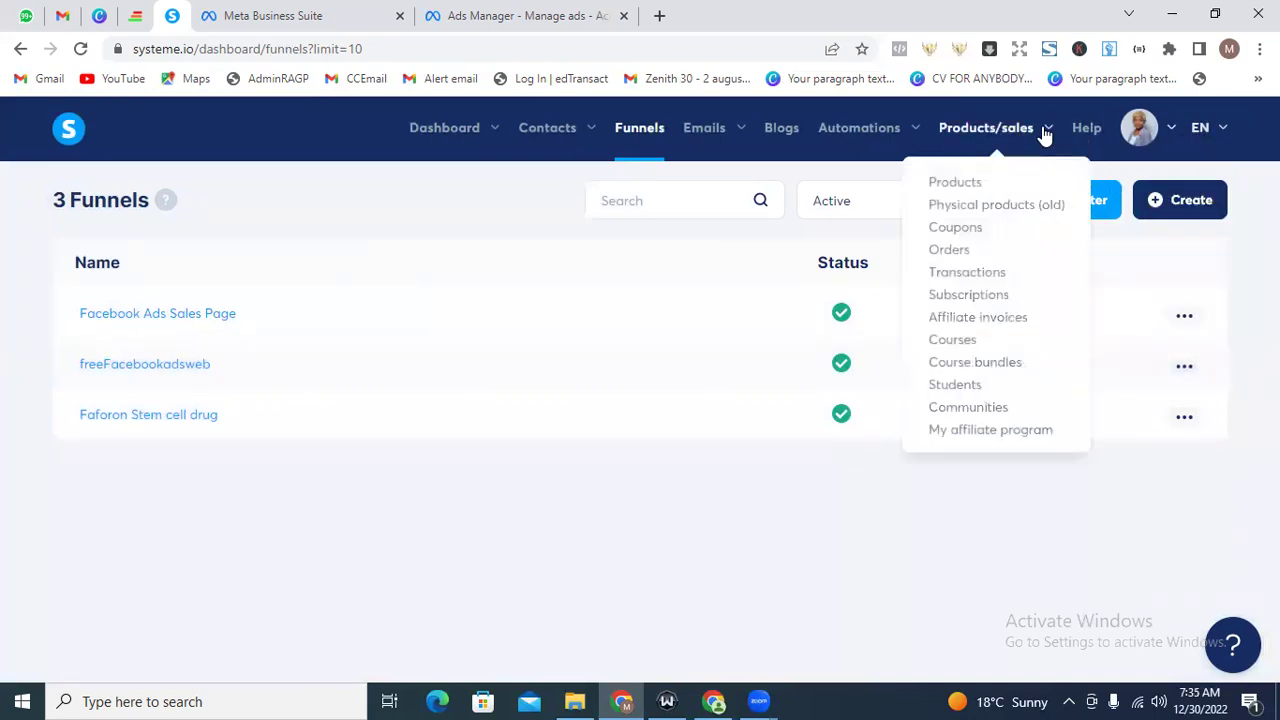
# Leave the Funnels list and return to the Systeme.io dashboard
pyautogui.click(26, 50)
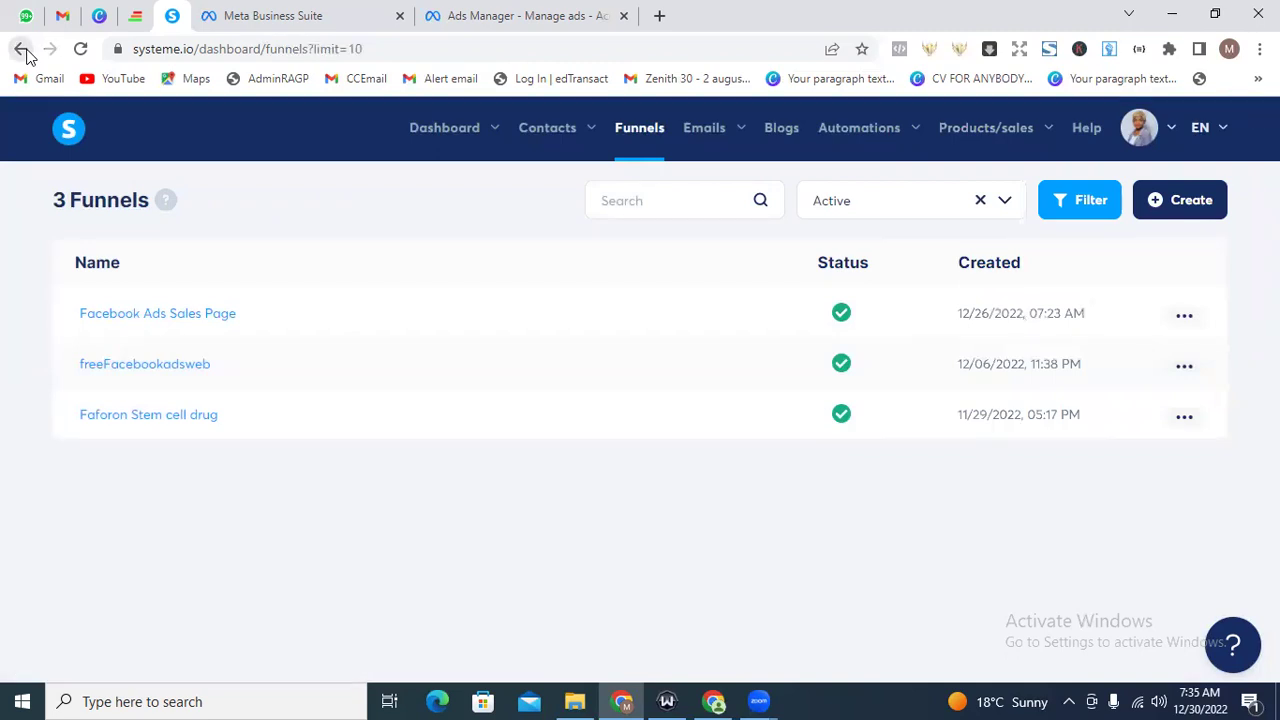
pyautogui.click(22, 50)
pyautogui.click(22, 50)
pyautogui.click(69, 131)
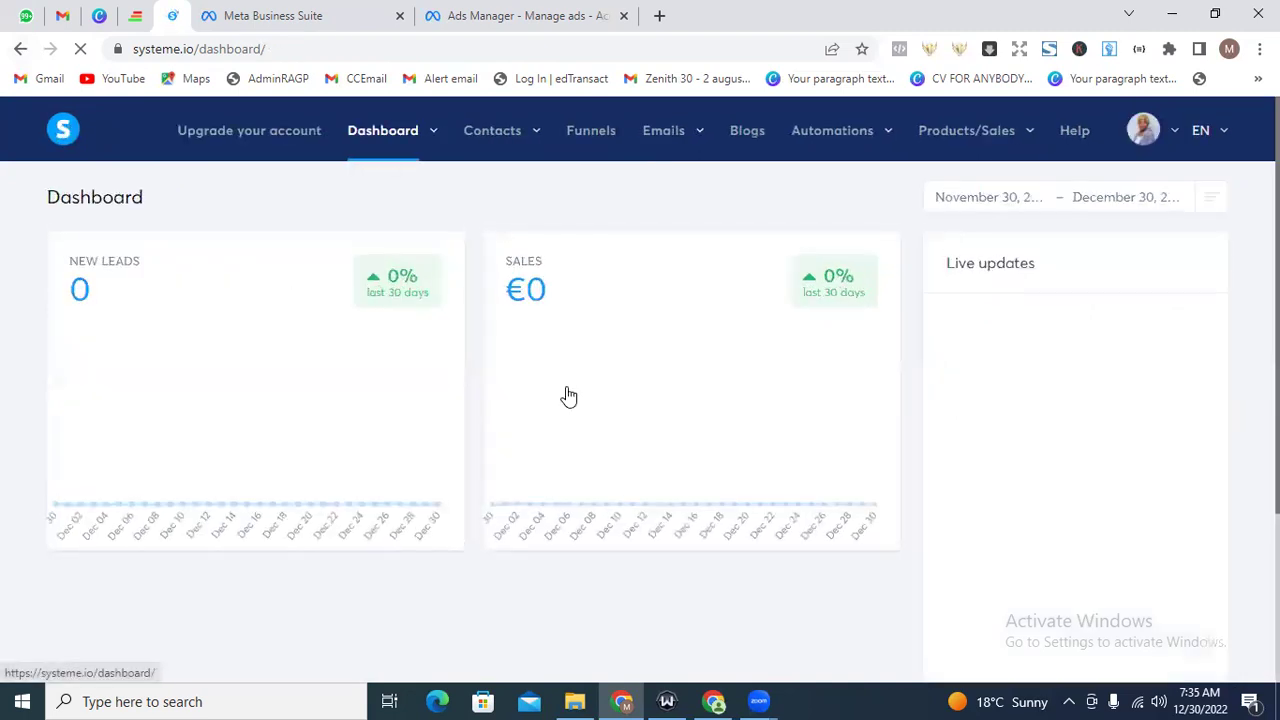
pyautogui.click(60, 132)
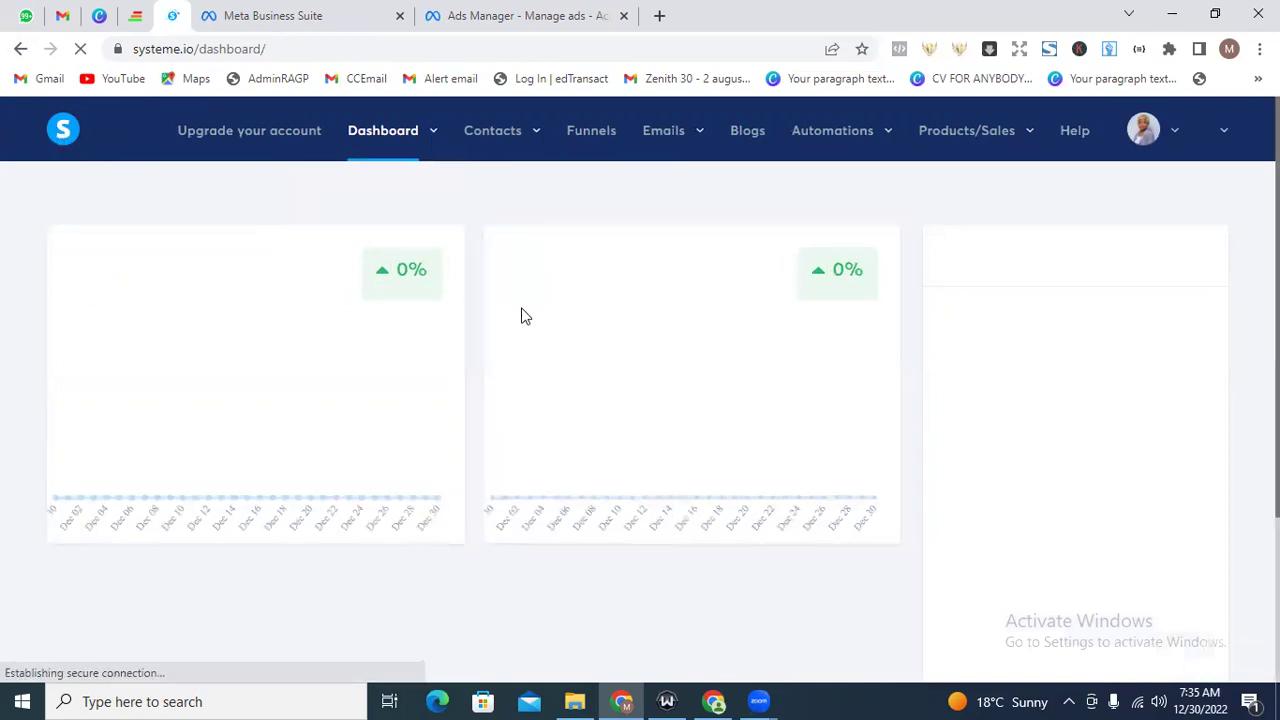
# Unpin the Systeme.io browser tab and close it
pyautogui.rightClick(174, 15)
pyautogui.click(233, 178)
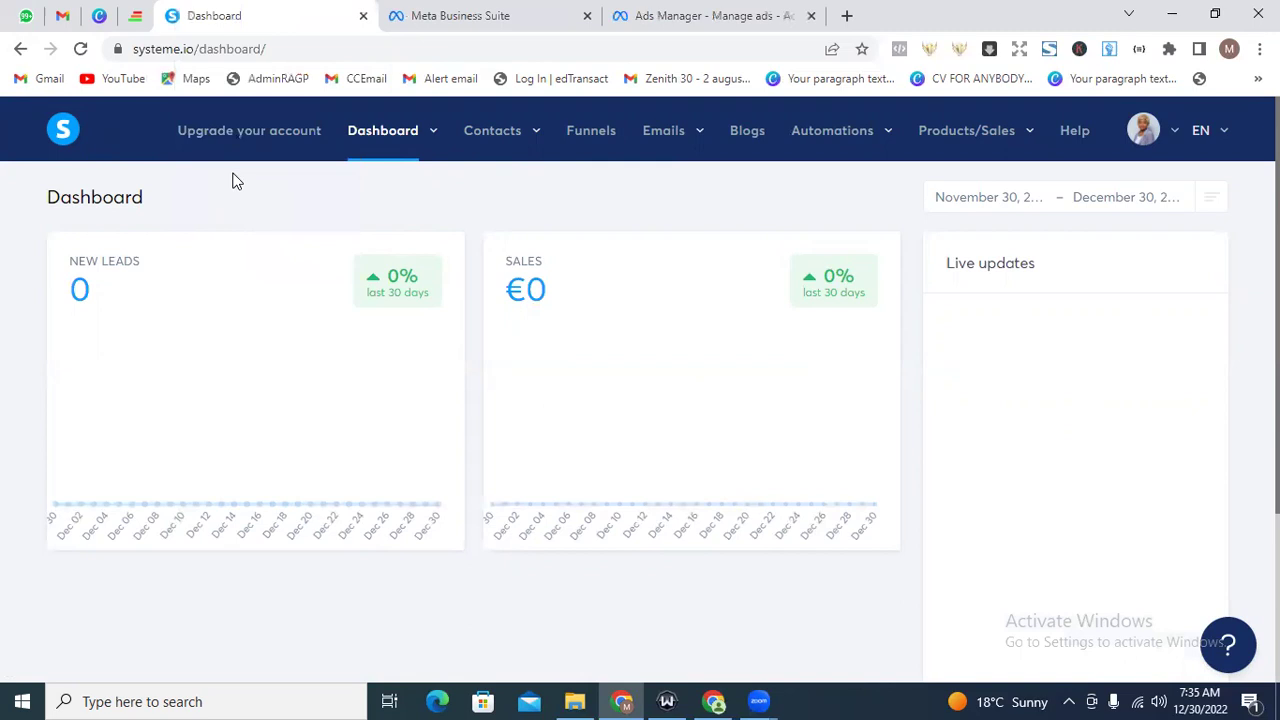
pyautogui.click(363, 16)
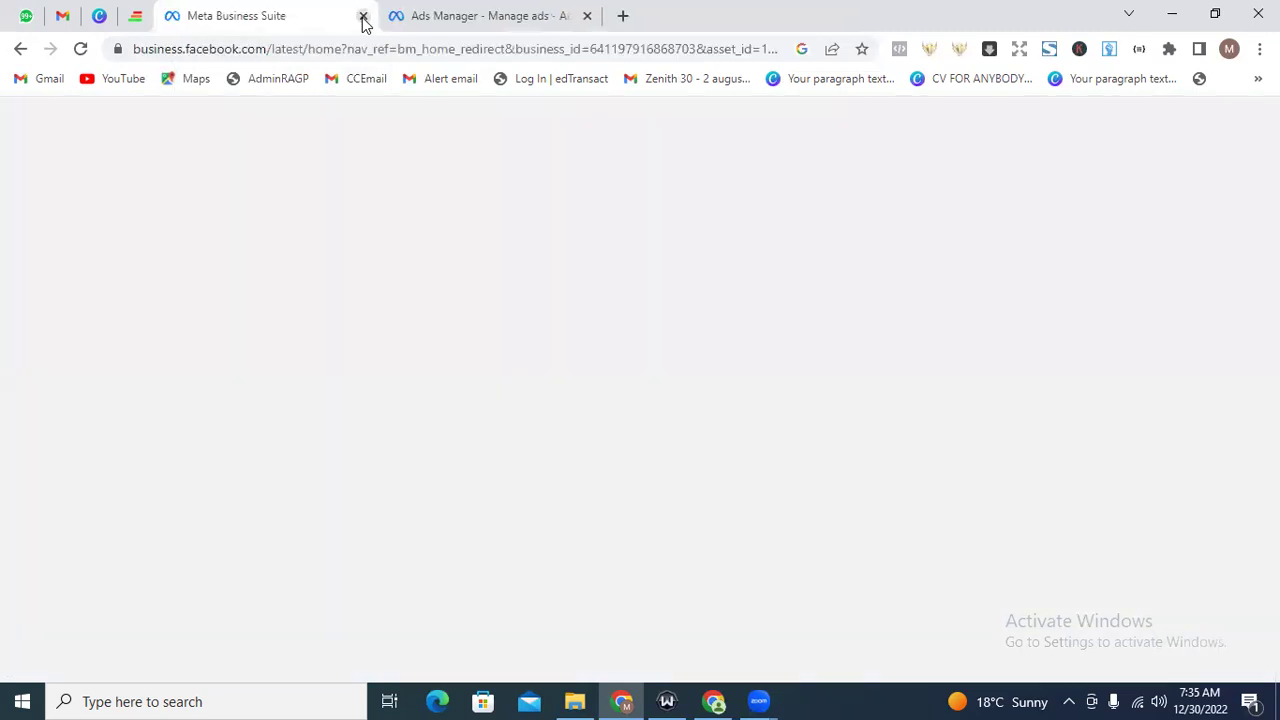
# Search Google for "system.io login" in a new tab and reach the account dashboard through Systeme.io's sign-in
pyautogui.click(624, 16)
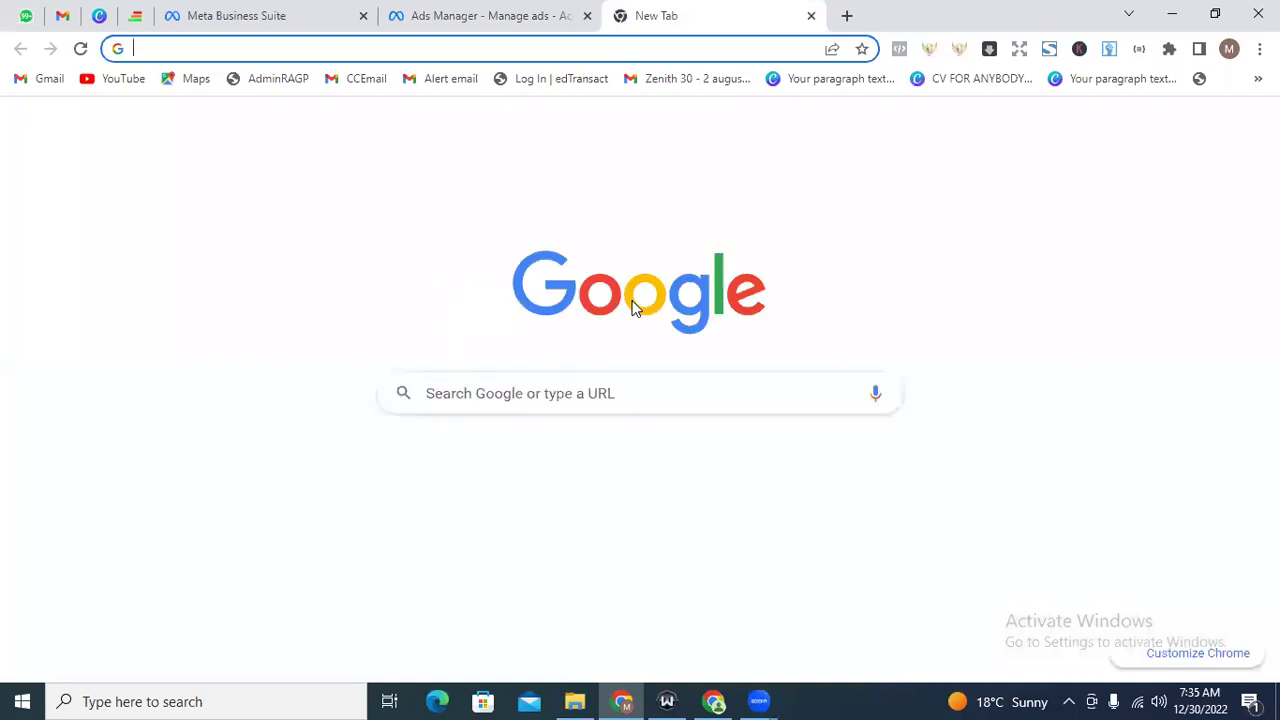
pyautogui.click(560, 394)
pyautogui.write('s')
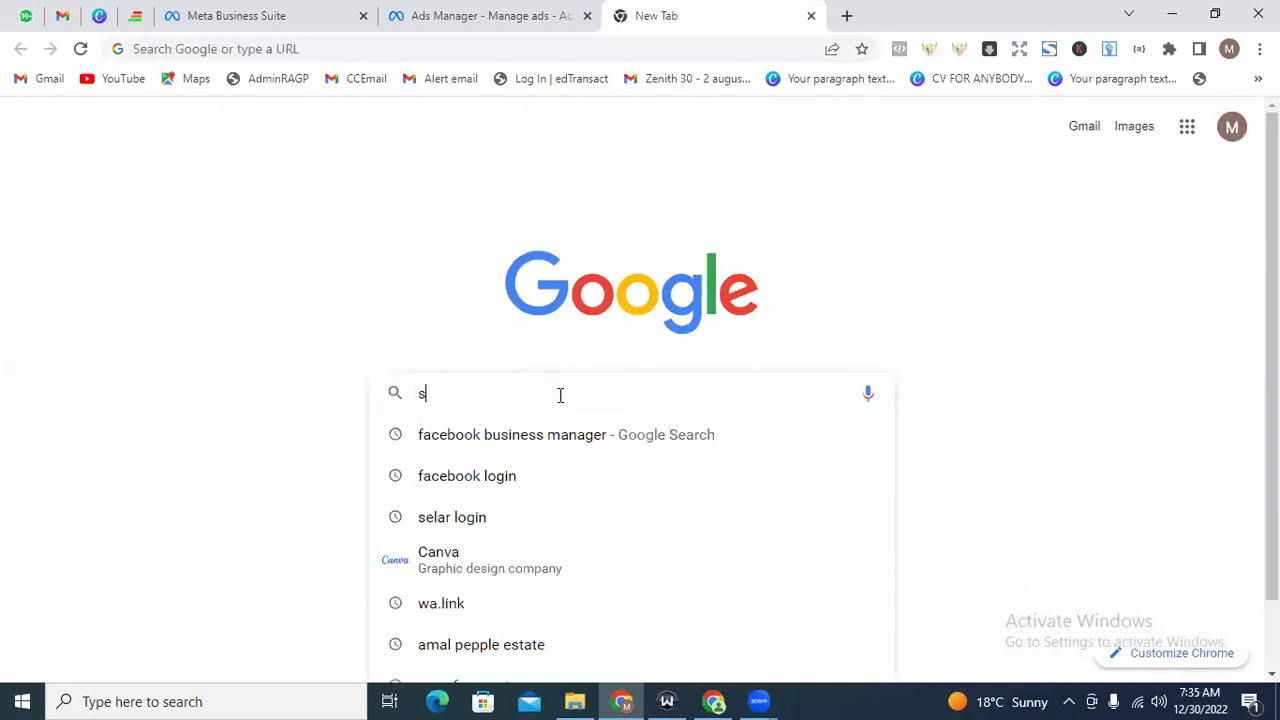
pyautogui.write('ystem')
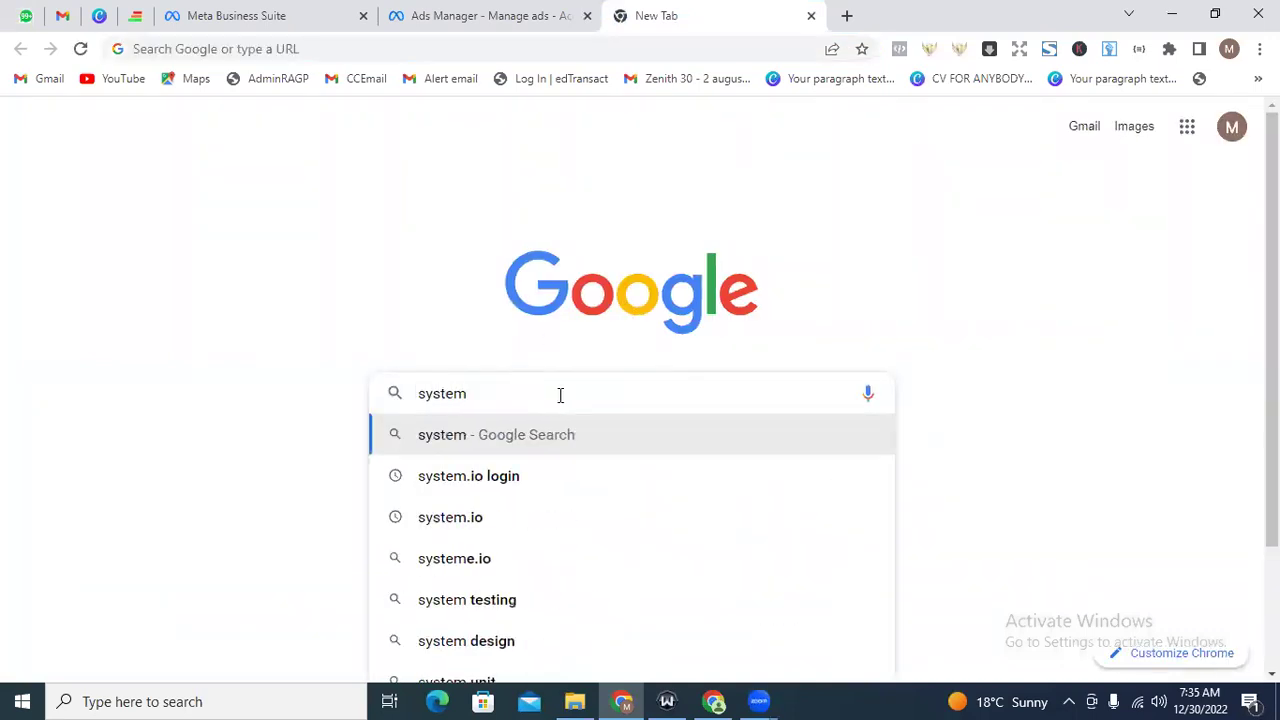
pyautogui.click(507, 481)
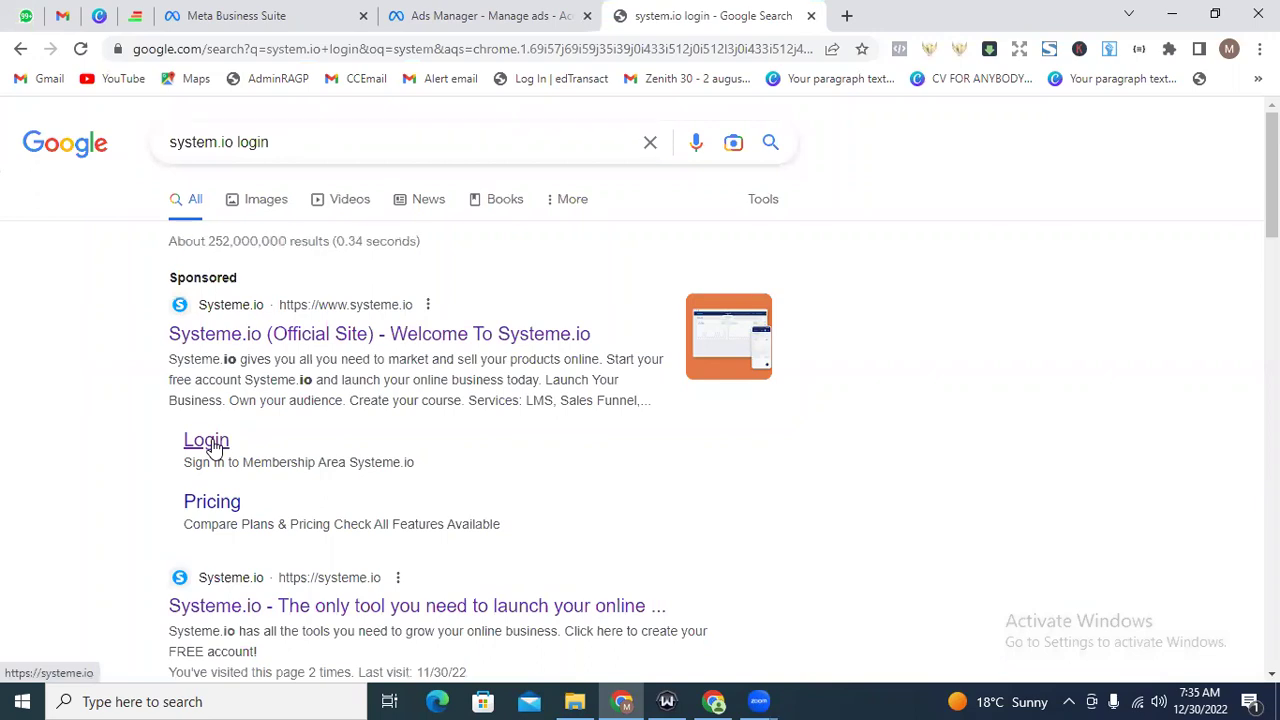
pyautogui.click(213, 446)
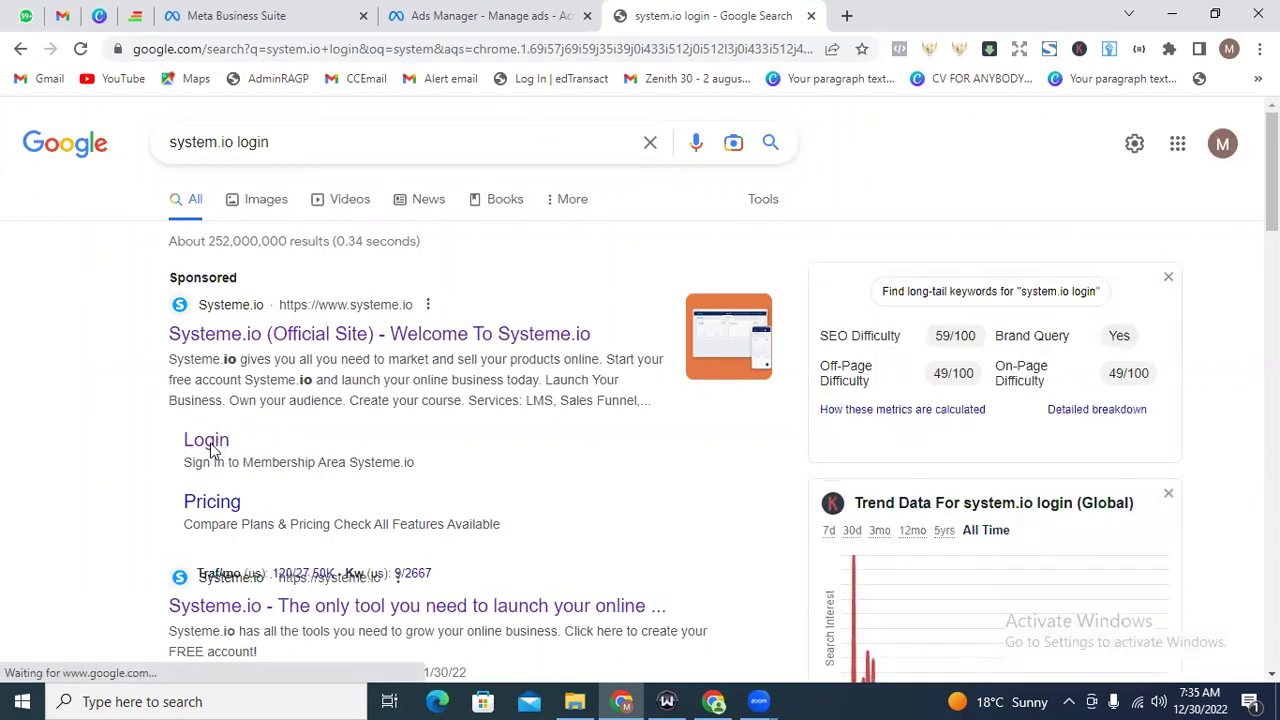
pyautogui.click(210, 450)
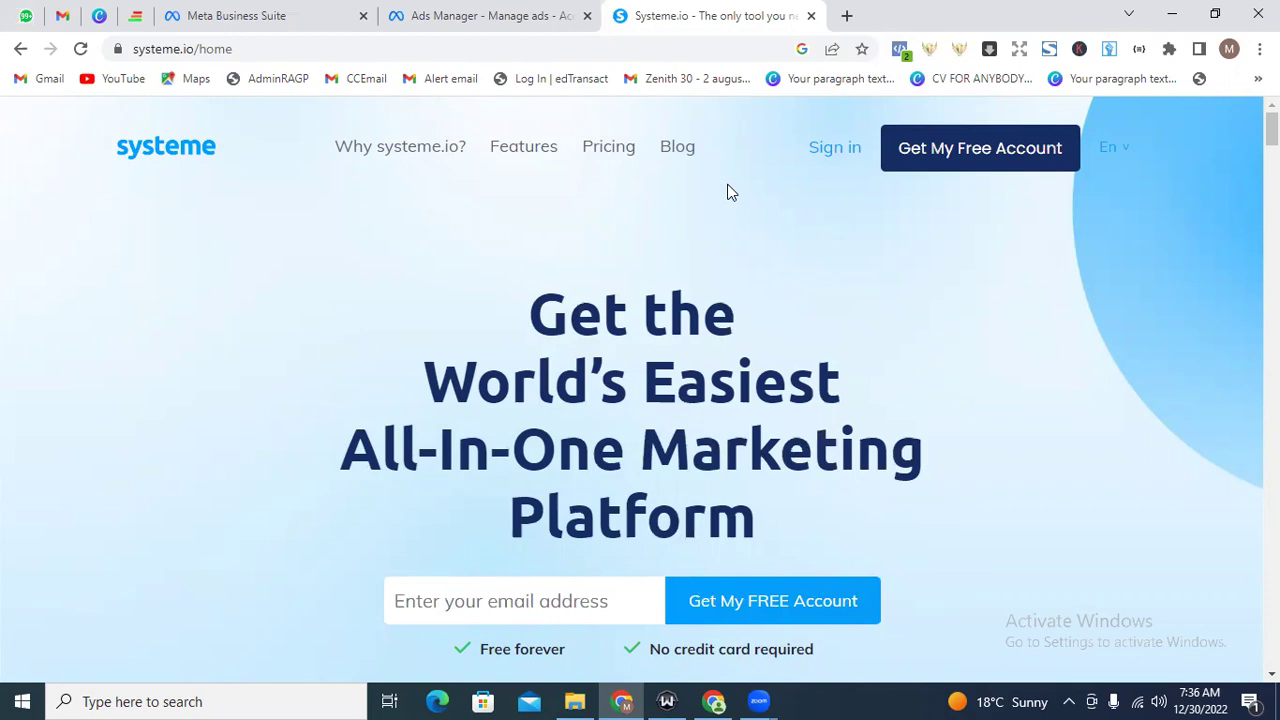
pyautogui.click(834, 155)
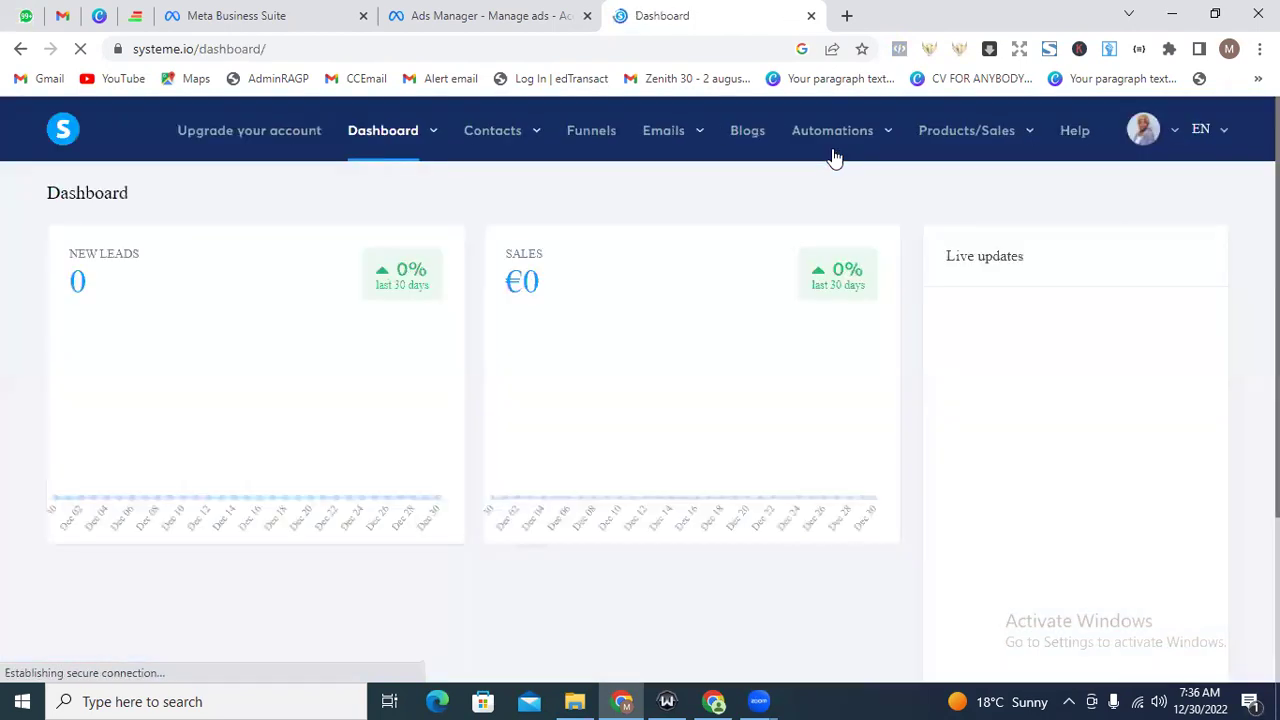
pyautogui.click(20, 49)
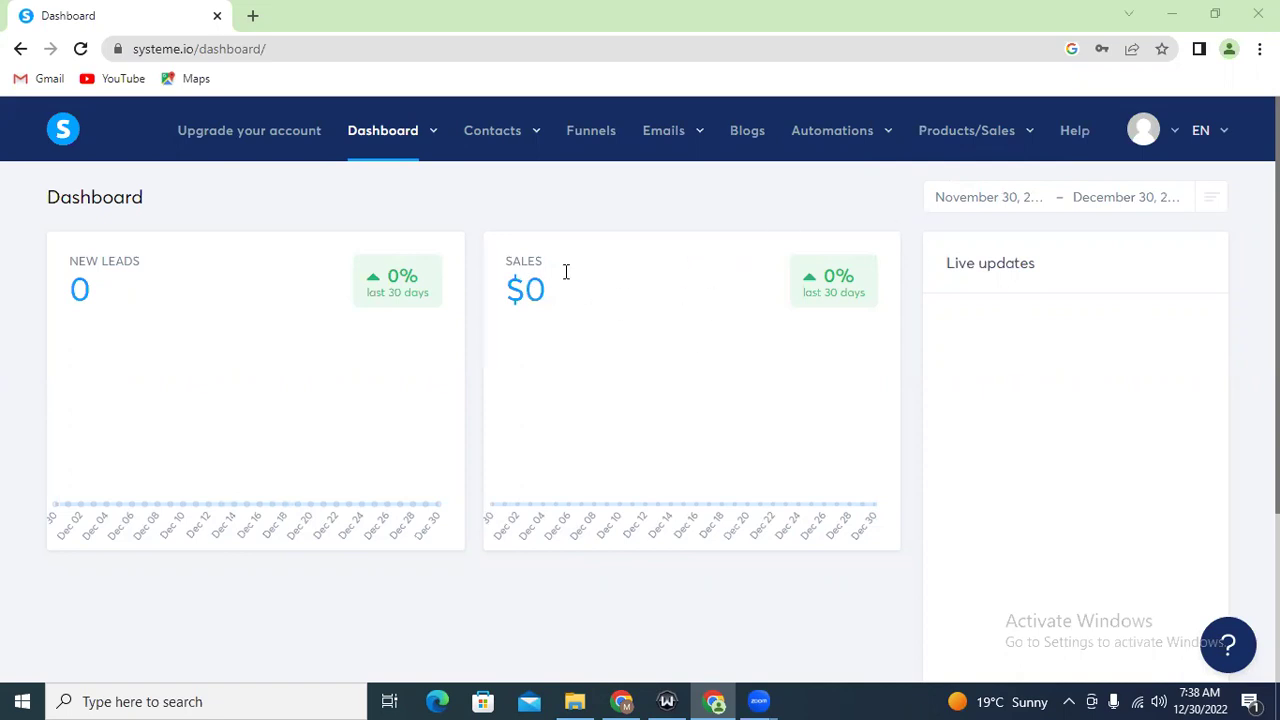
# Open the Funnels list of the second Systeme.io account
pyautogui.click(582, 132)
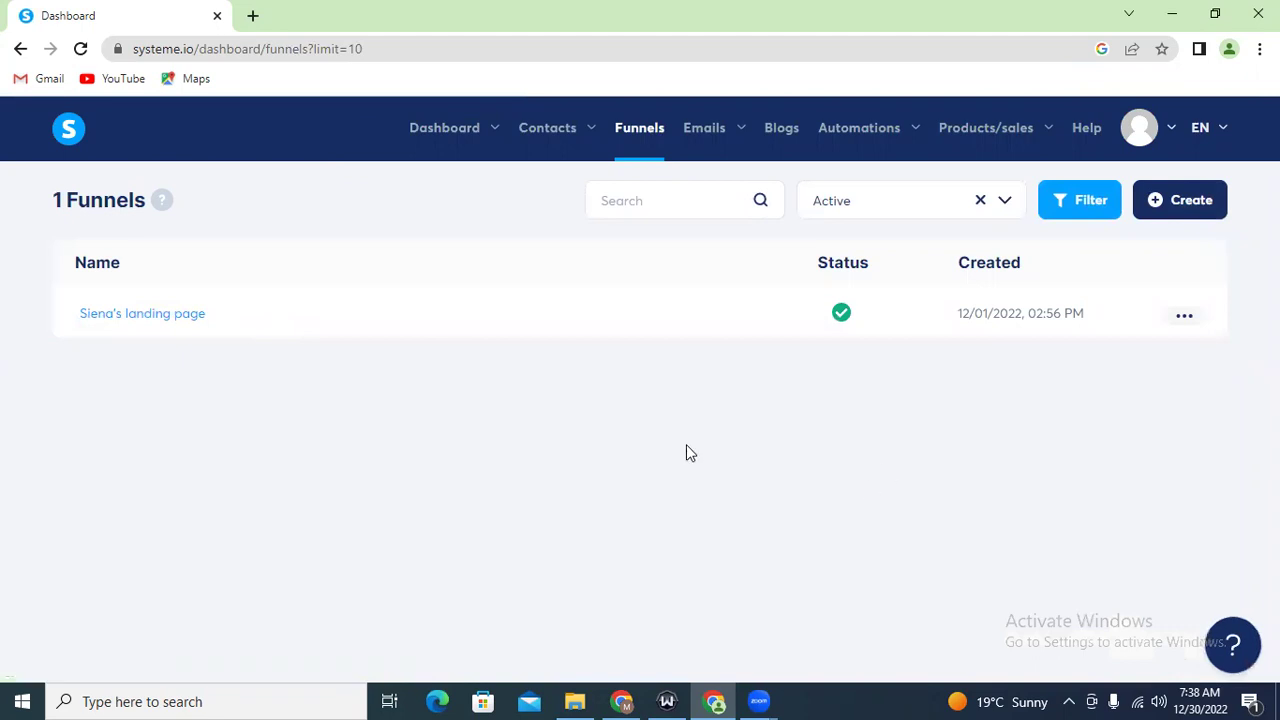
# Create a funnel named Testlanding page with the Build an audience goal, keeping the default domain and Euro currency
pyautogui.click(1174, 217)
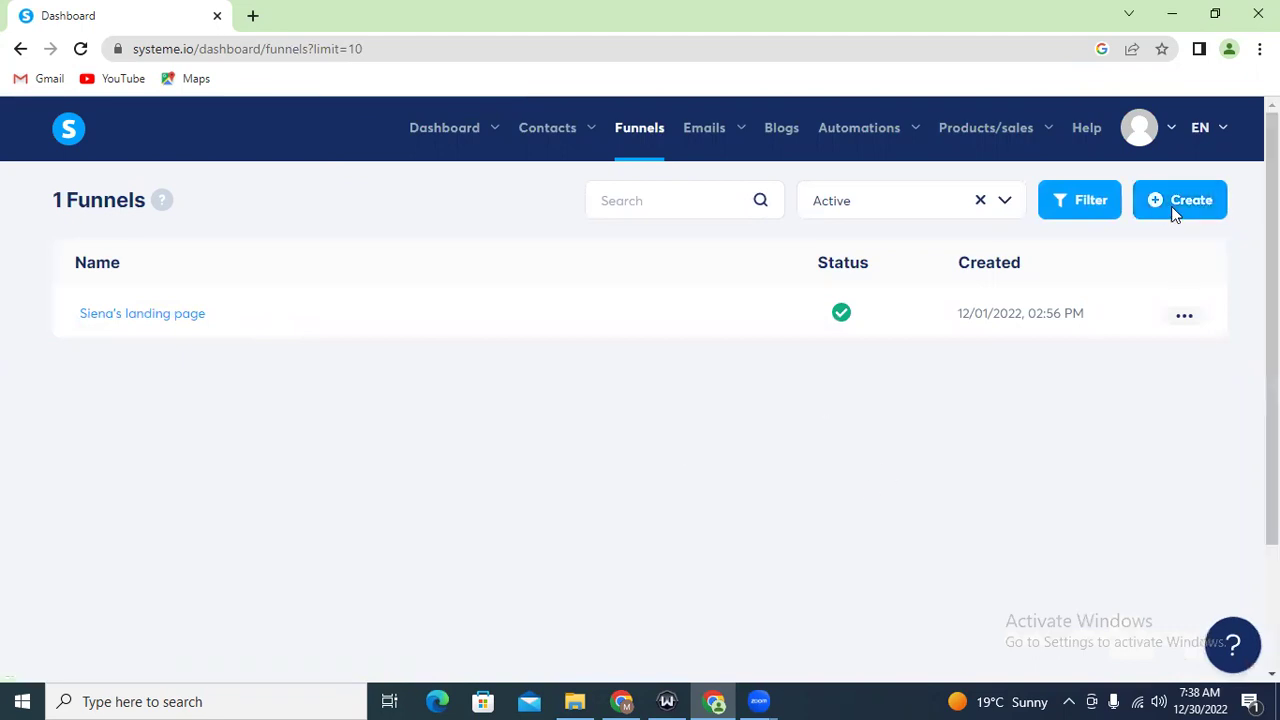
pyautogui.click(534, 280)
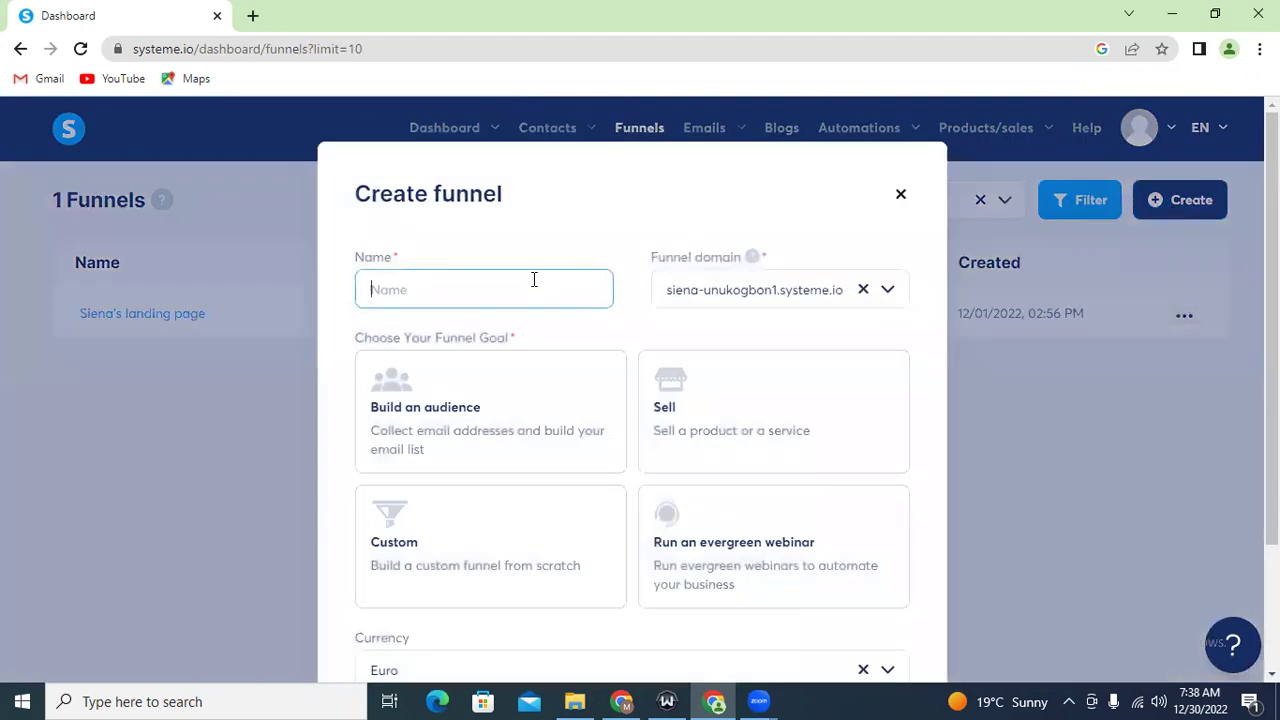
pyautogui.write('Testlanding page')
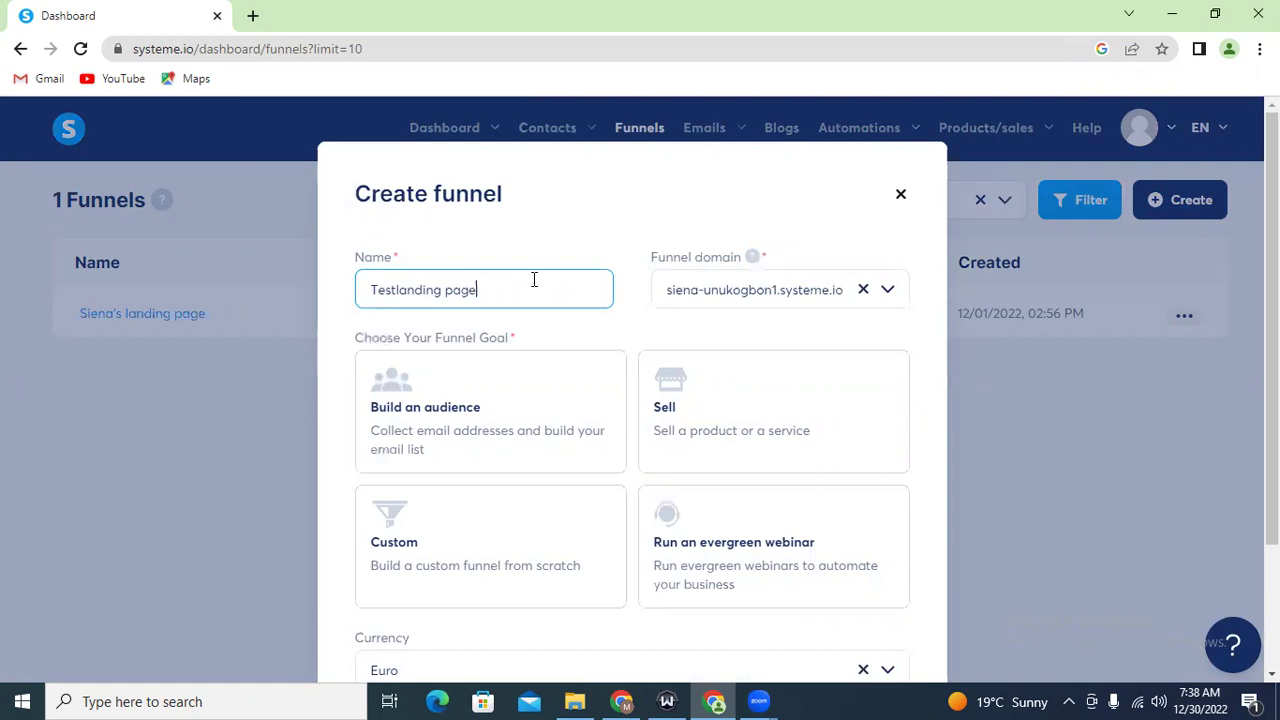
pyautogui.scroll(-2, 651, 449)
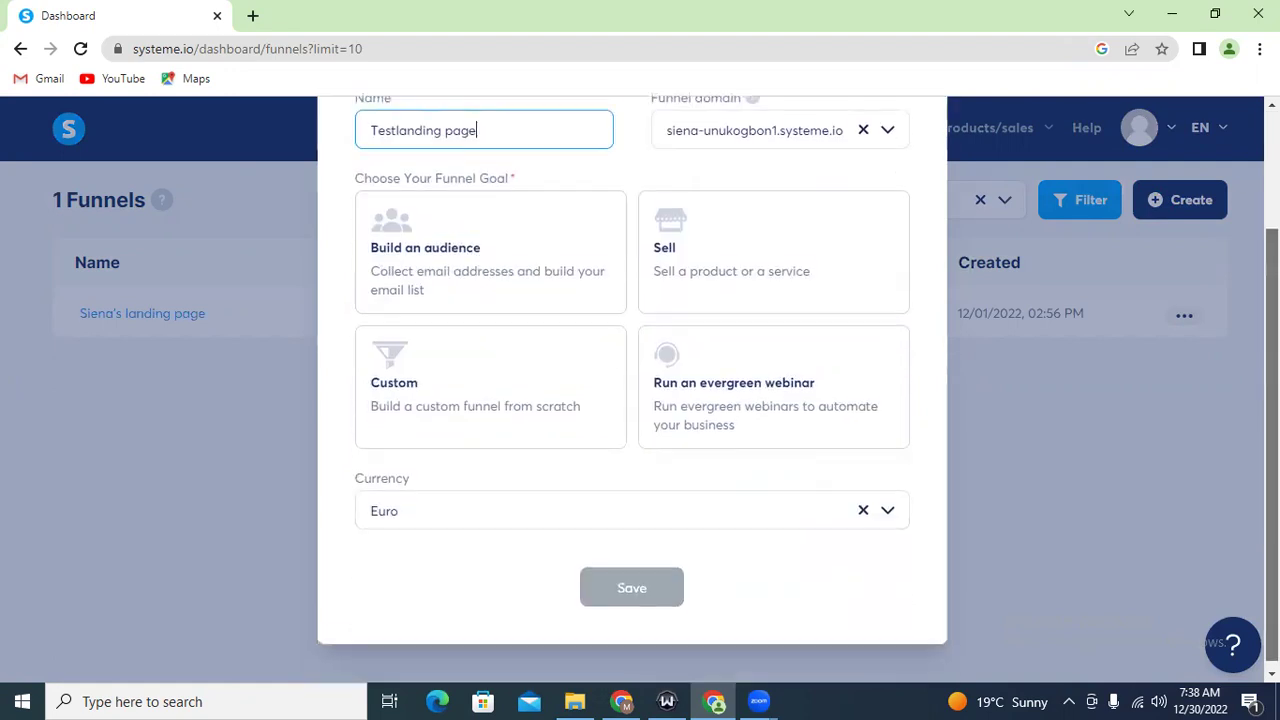
pyautogui.click(540, 275)
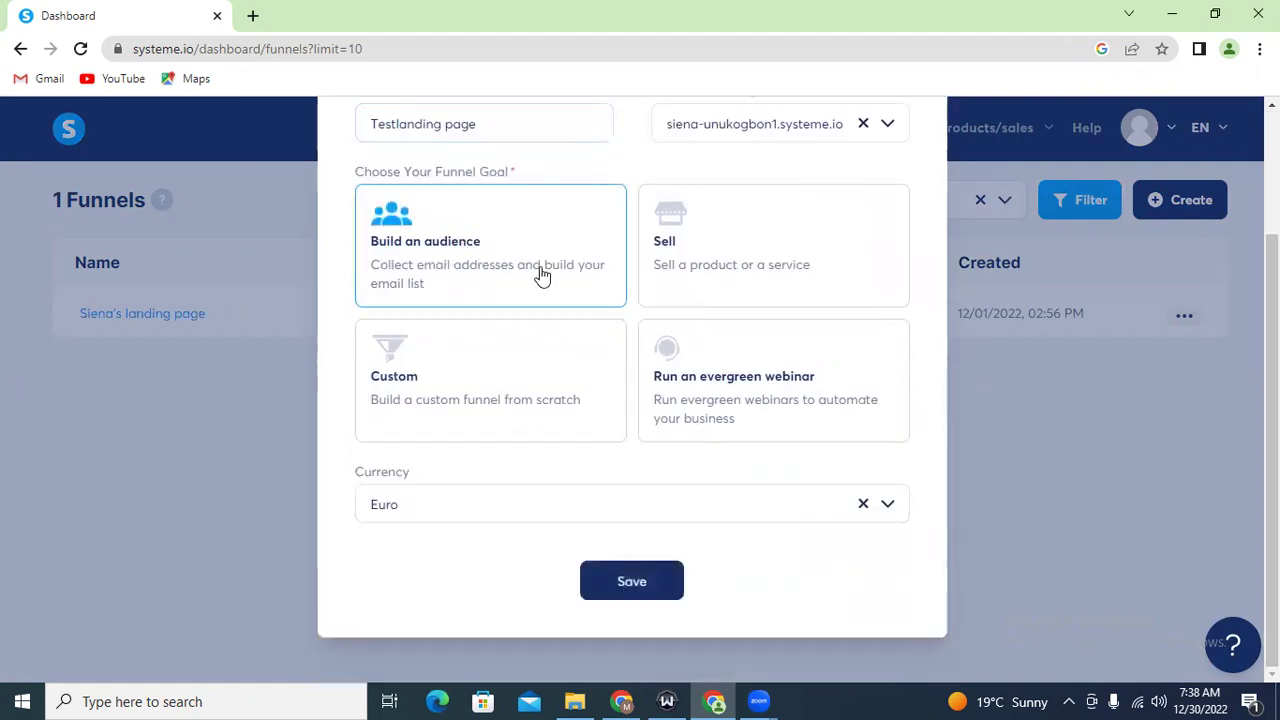
pyautogui.click(612, 588)
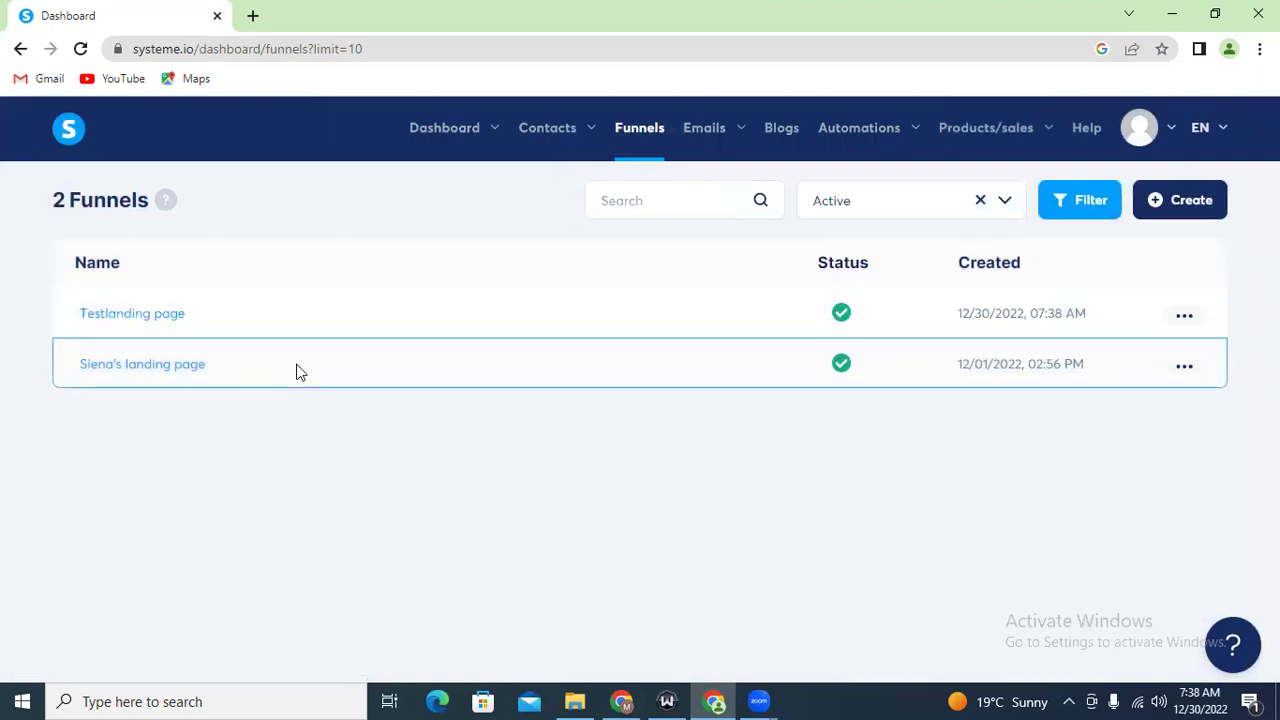
# Open the Testlanding page funnel and browse the templates offered for its squeeze page
pyautogui.click(181, 318)
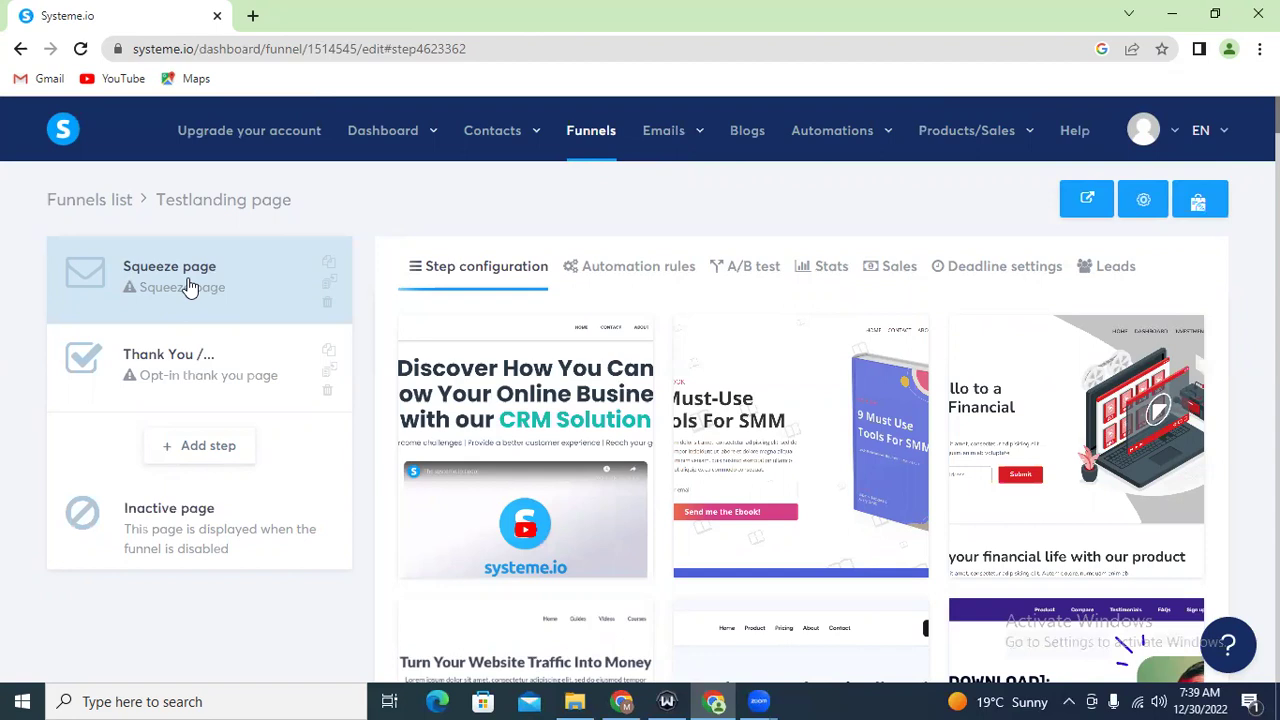
pyautogui.click(131, 366)
pyautogui.scroll(-10, 800, 400)
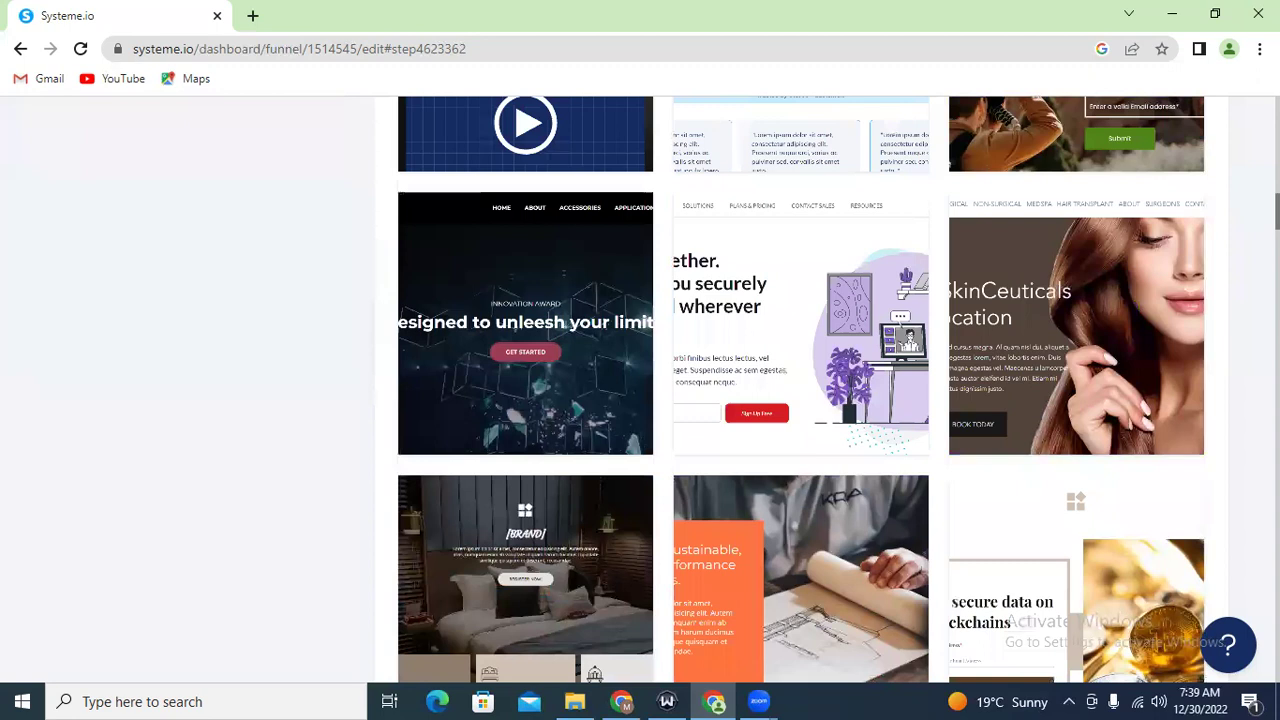
pyautogui.scroll(10, 800, 400)
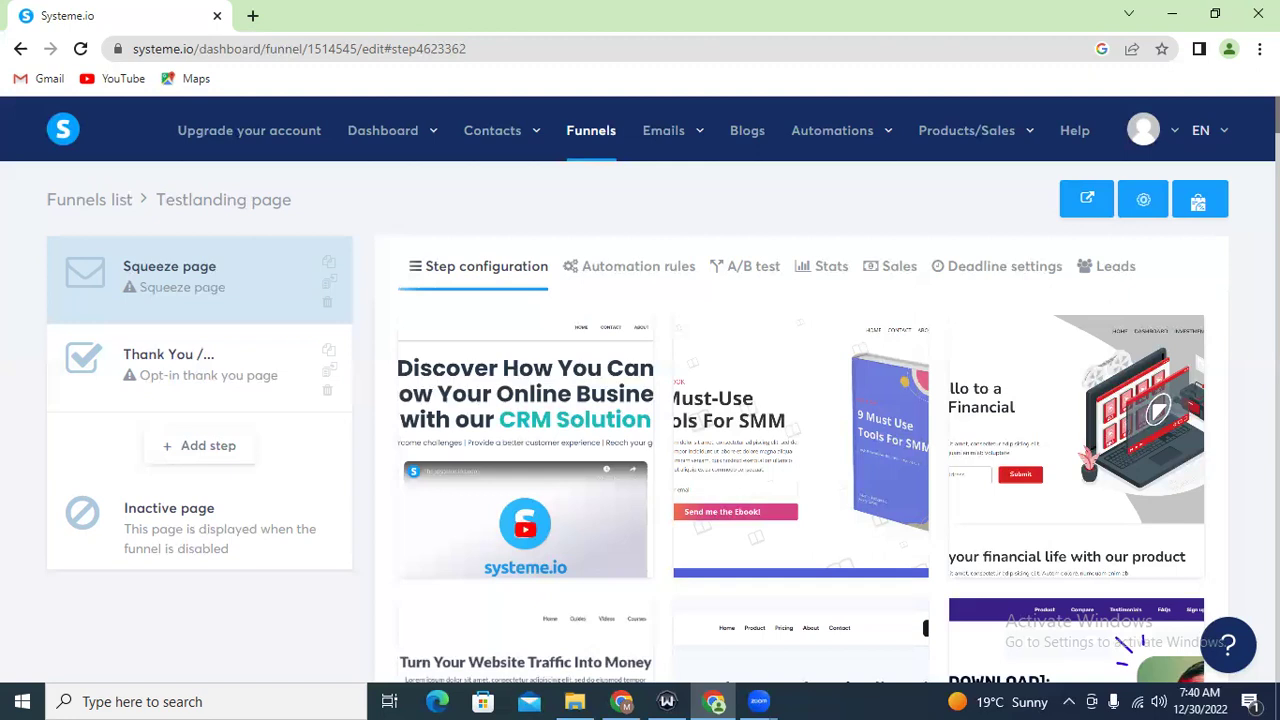
pyautogui.scroll(-5, 800, 400)
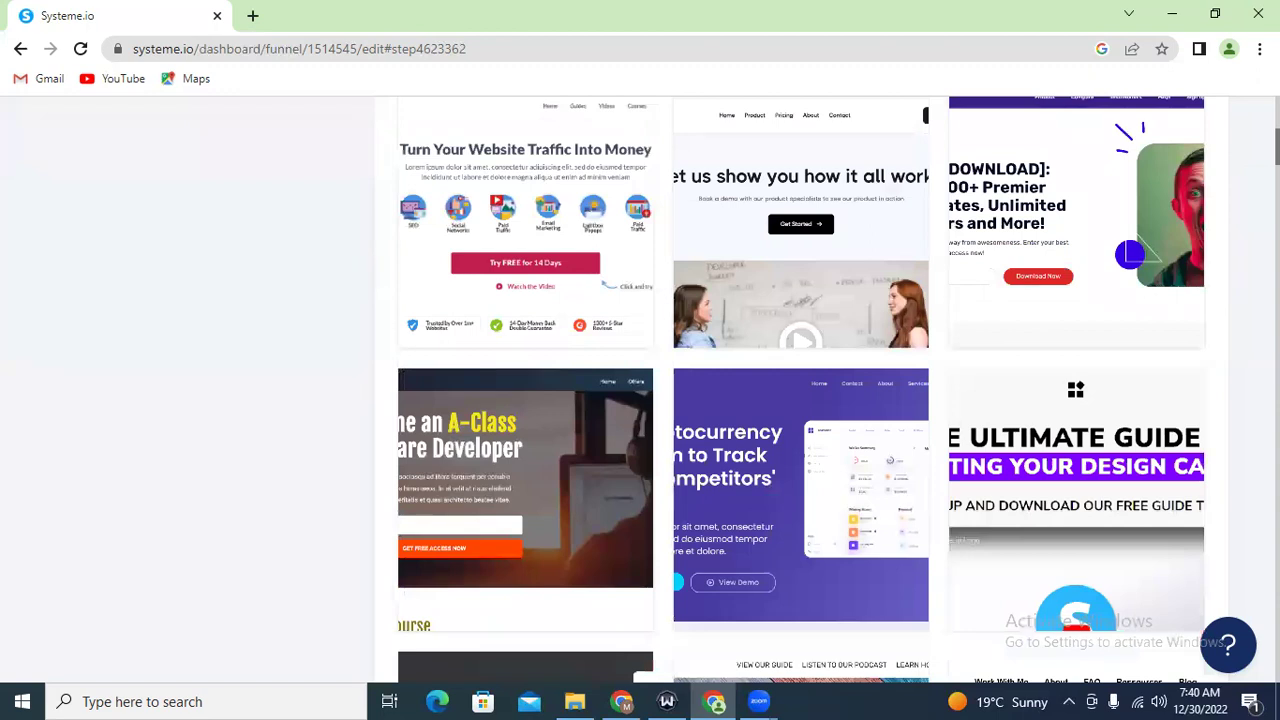
pyautogui.scroll(2, 800, 400)
pyautogui.scroll(2, 800, 400)
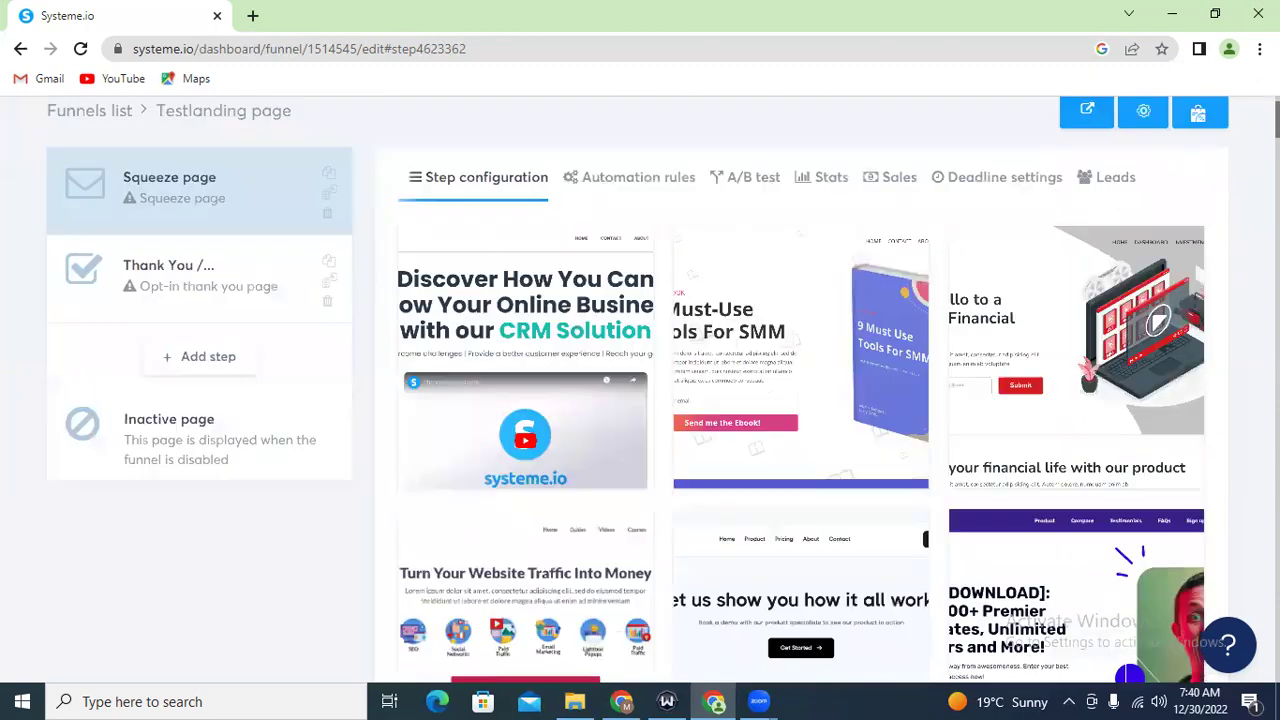
pyautogui.scroll(1, 800, 400)
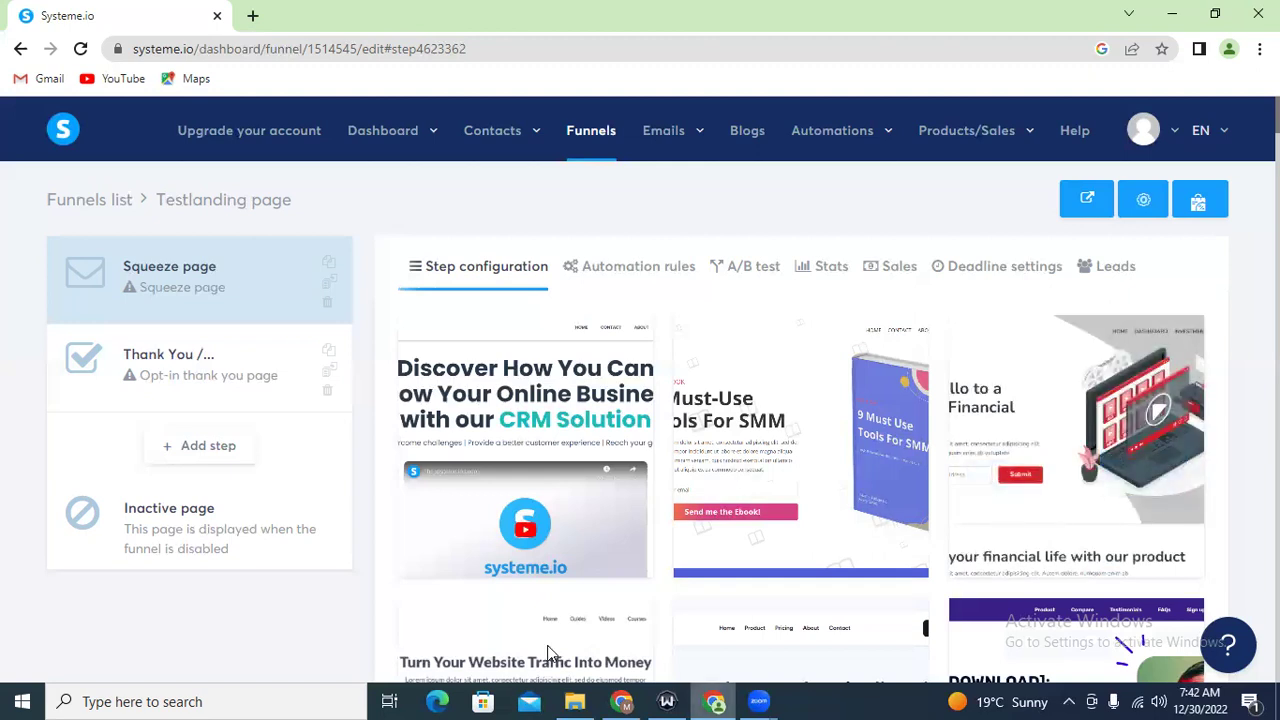
# Switch to File Explorer and open the Word file with the affiliate marketing video copy from the Documents folder
pyautogui.click(578, 700)
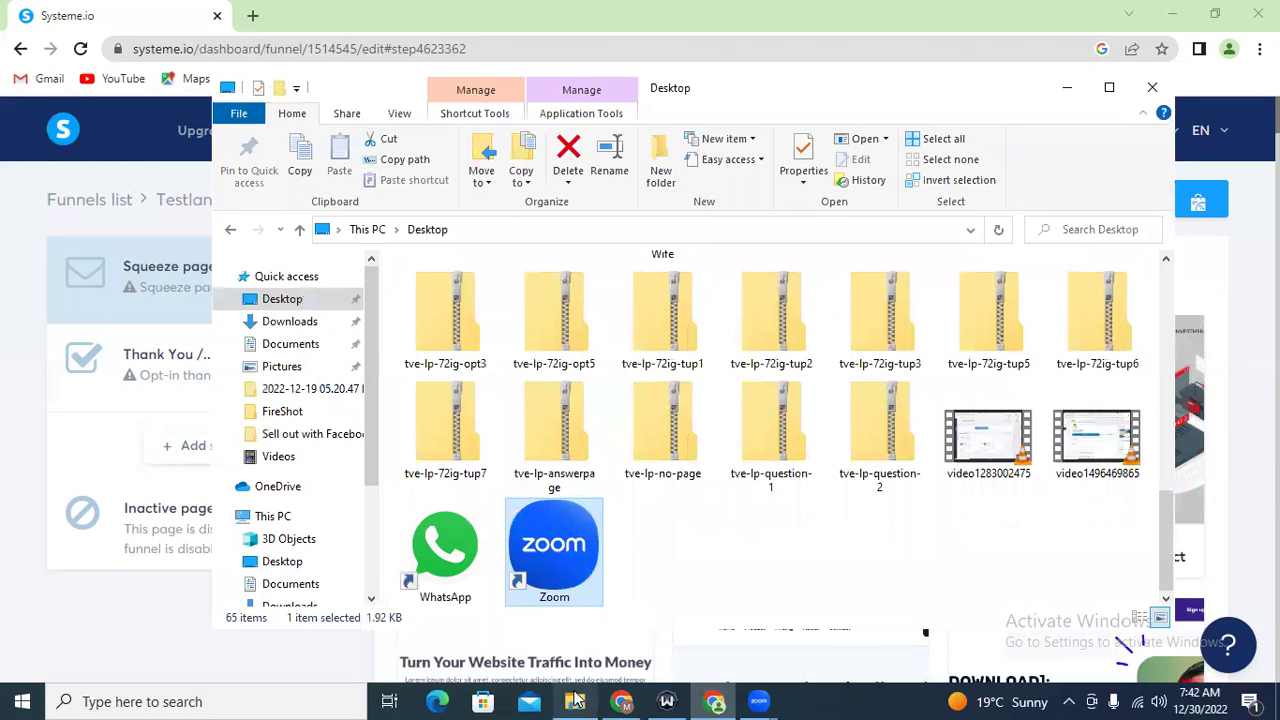
pyautogui.click(305, 344)
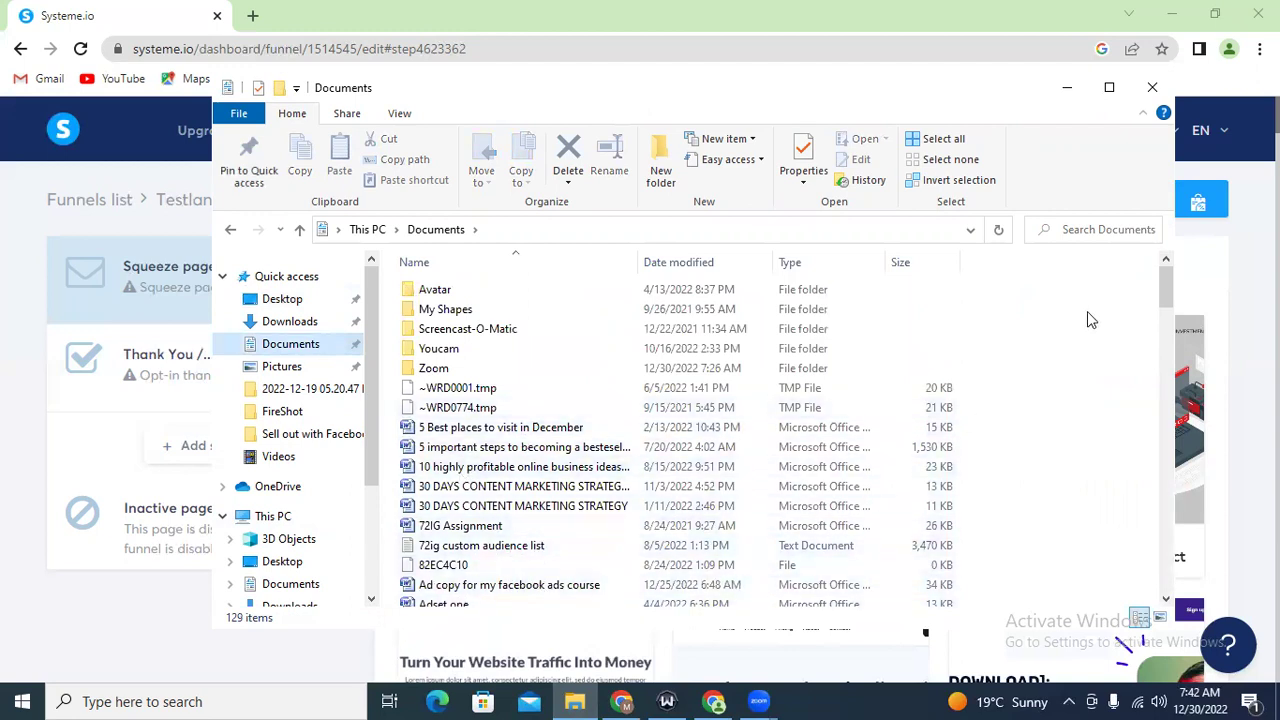
pyautogui.scroll(-2, 1091, 319)
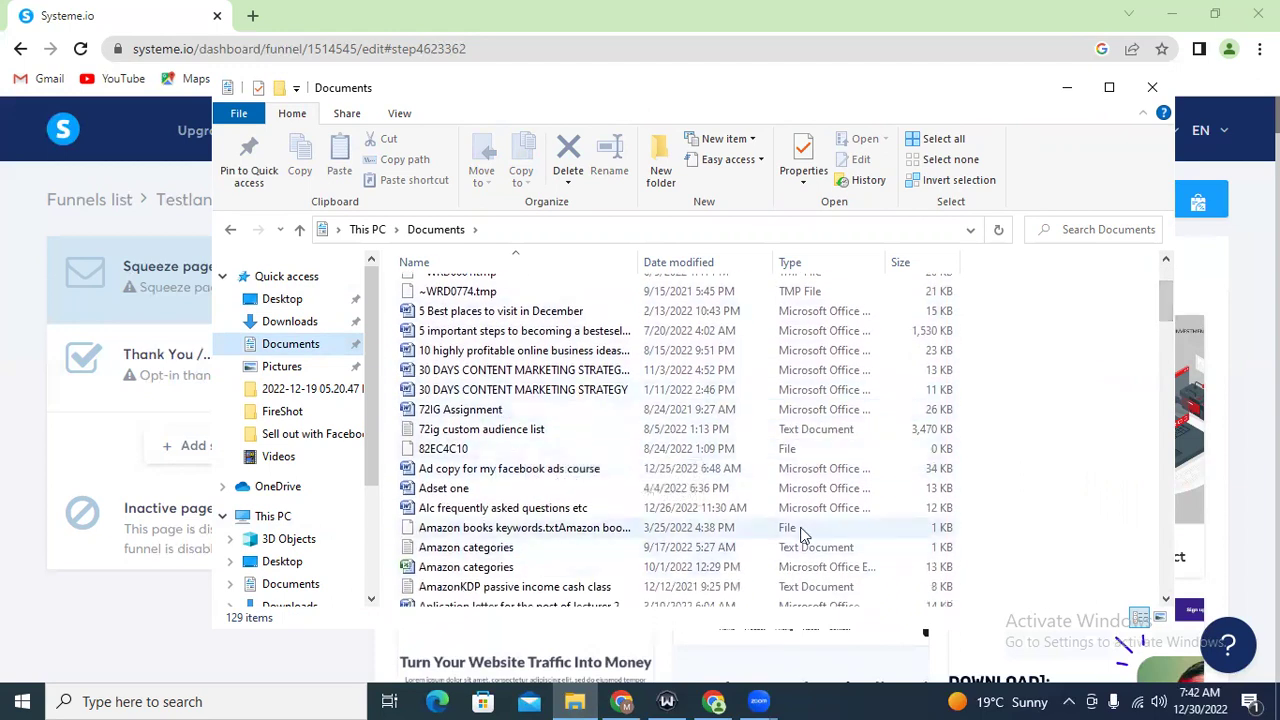
pyautogui.moveTo(1170, 296); pyautogui.dragTo(1168, 332)
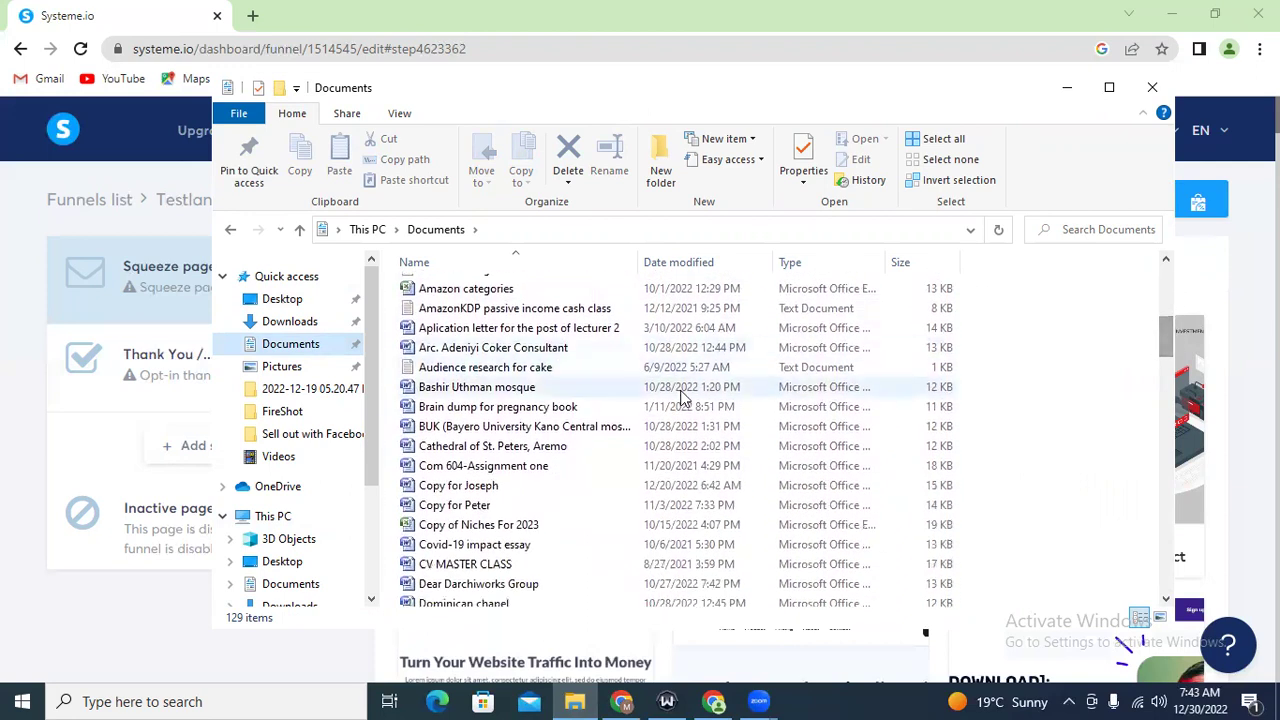
pyautogui.click(460, 488)
pyautogui.doubleClick(472, 490)
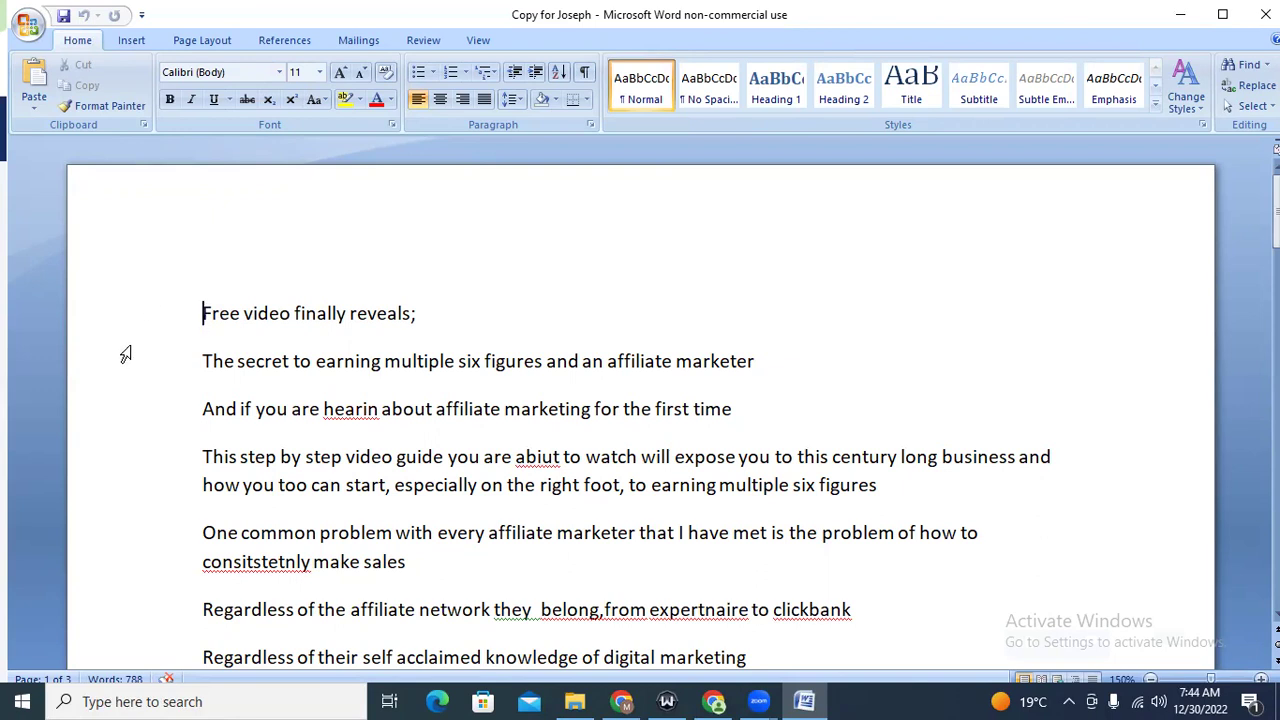
# Copy the opening words "Free video finally reveals" from the Word document and switch back to the Systeme.io browser window
pyautogui.moveTo(216, 310); pyautogui.dragTo(397, 320)
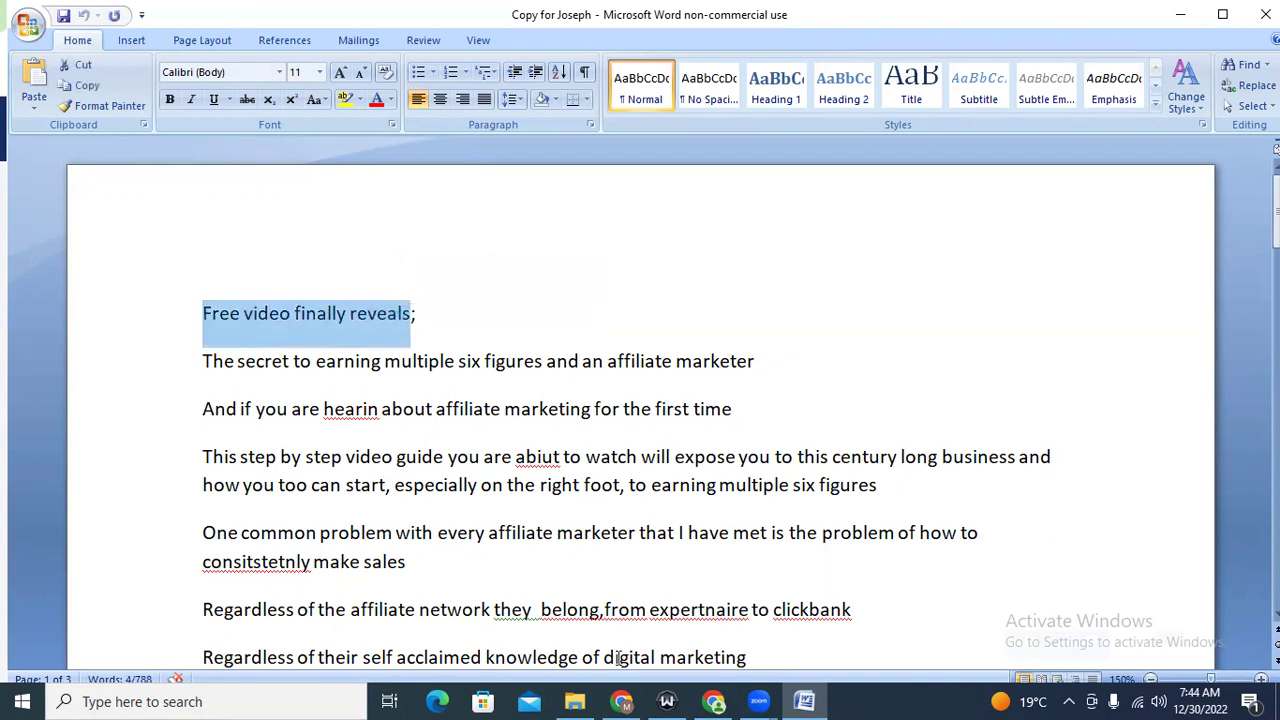
pyautogui.click(622, 701)
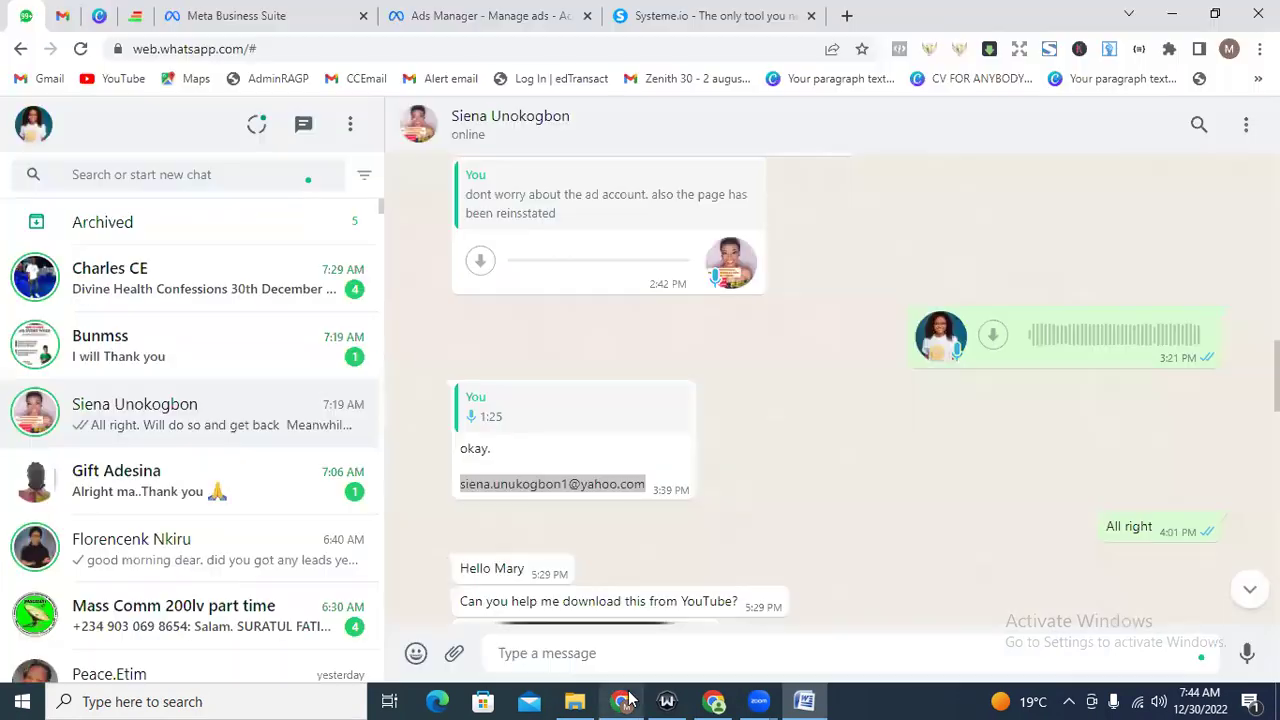
pyautogui.click(714, 701)
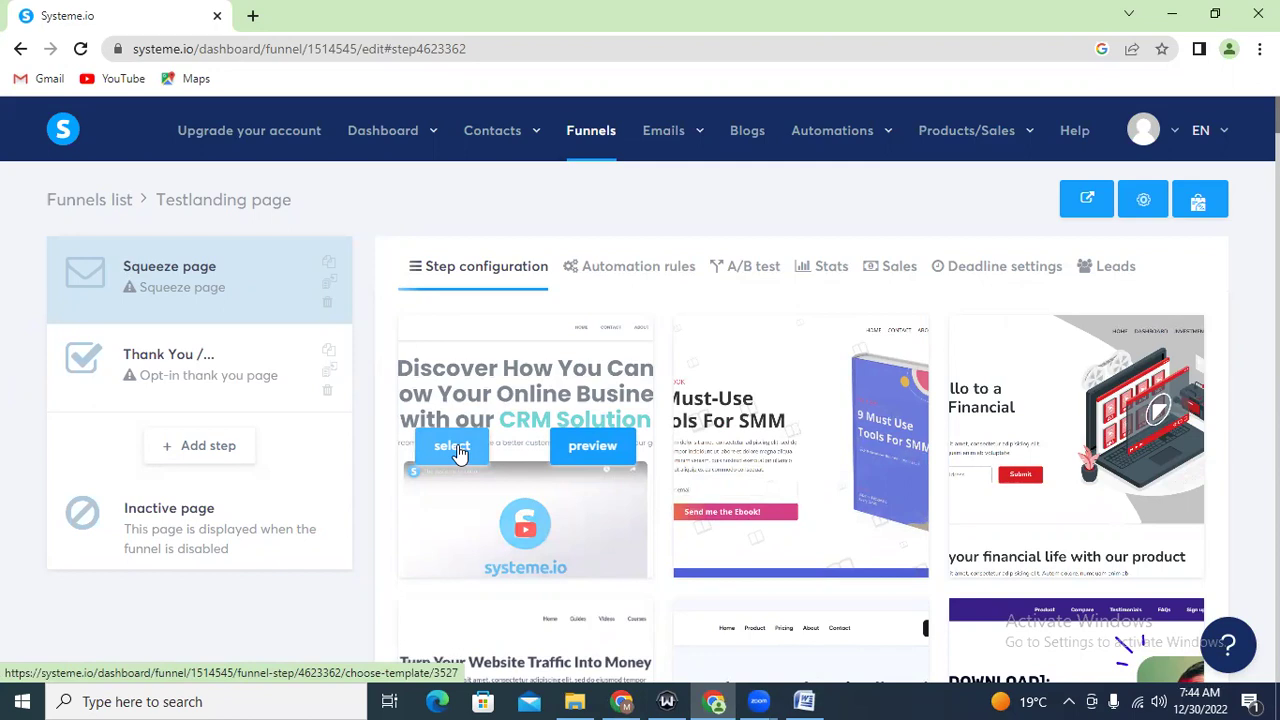
# Apply the CRM Solution template to the squeeze page and save the step with the URL path testlandingpage
pyautogui.click(457, 447)
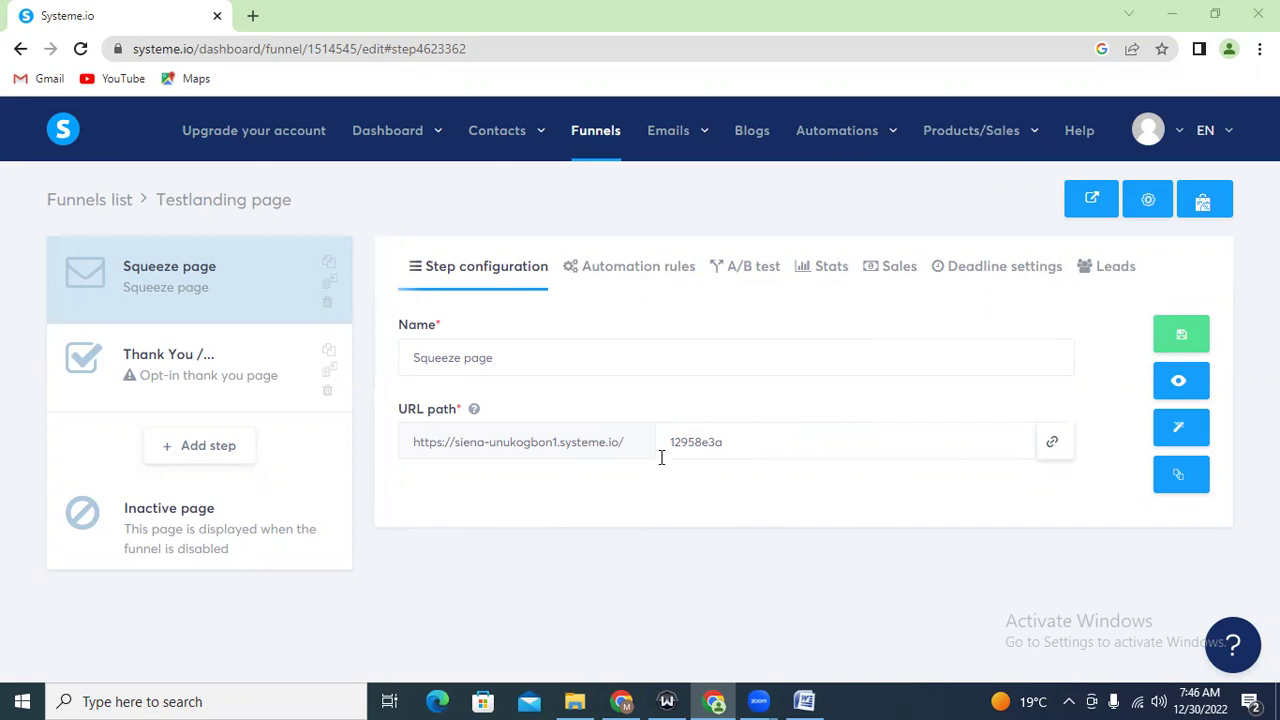
pyautogui.doubleClick(687, 441)
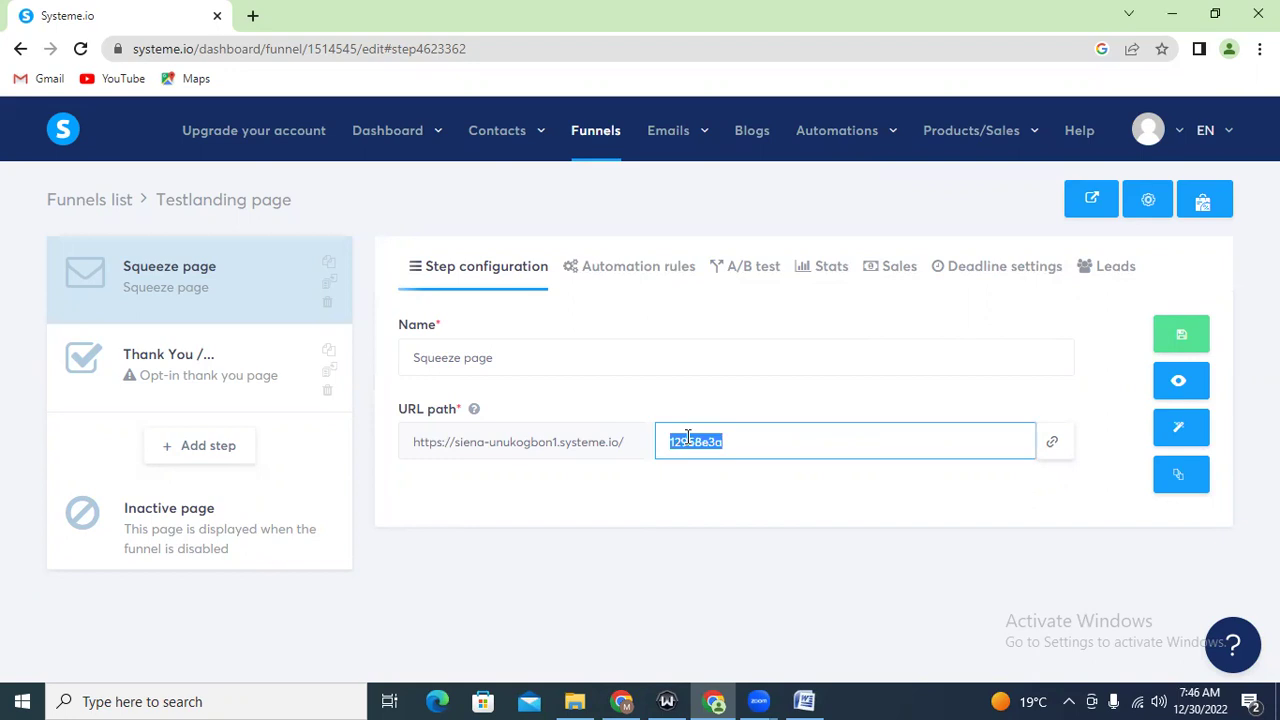
pyautogui.write('te')
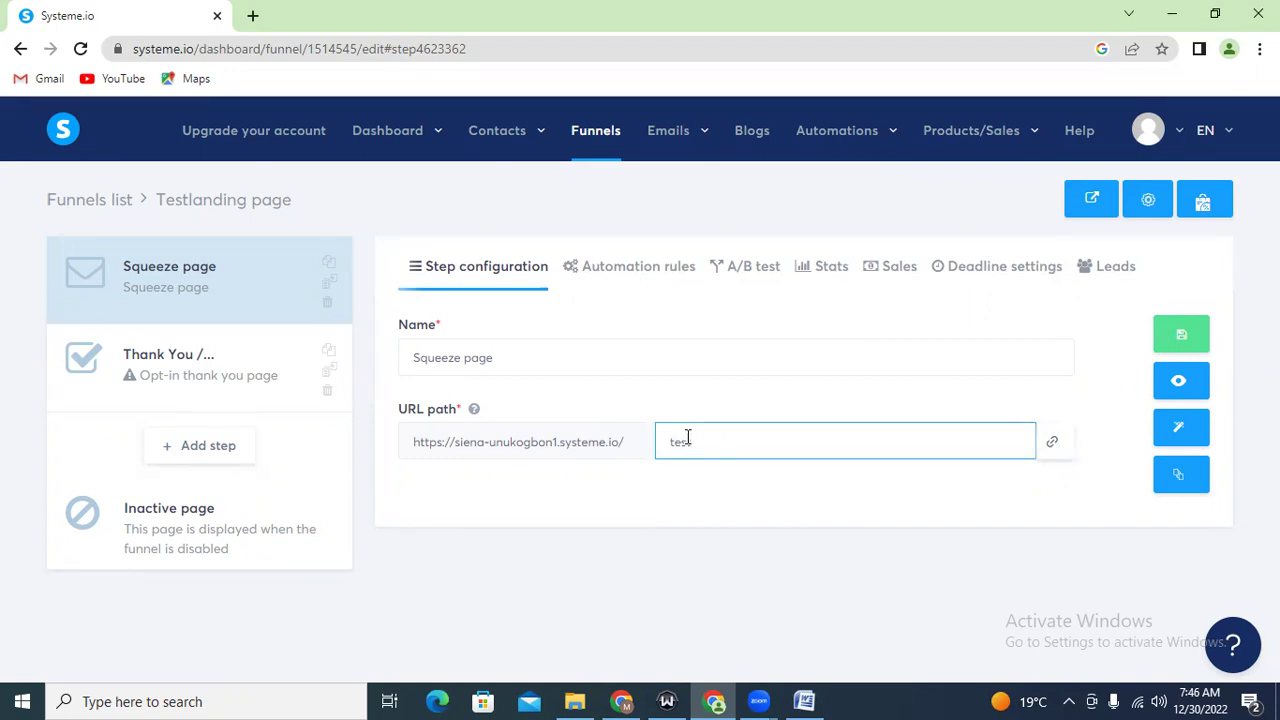
pyautogui.write('stlandingpage')
pyautogui.click(1181, 334)
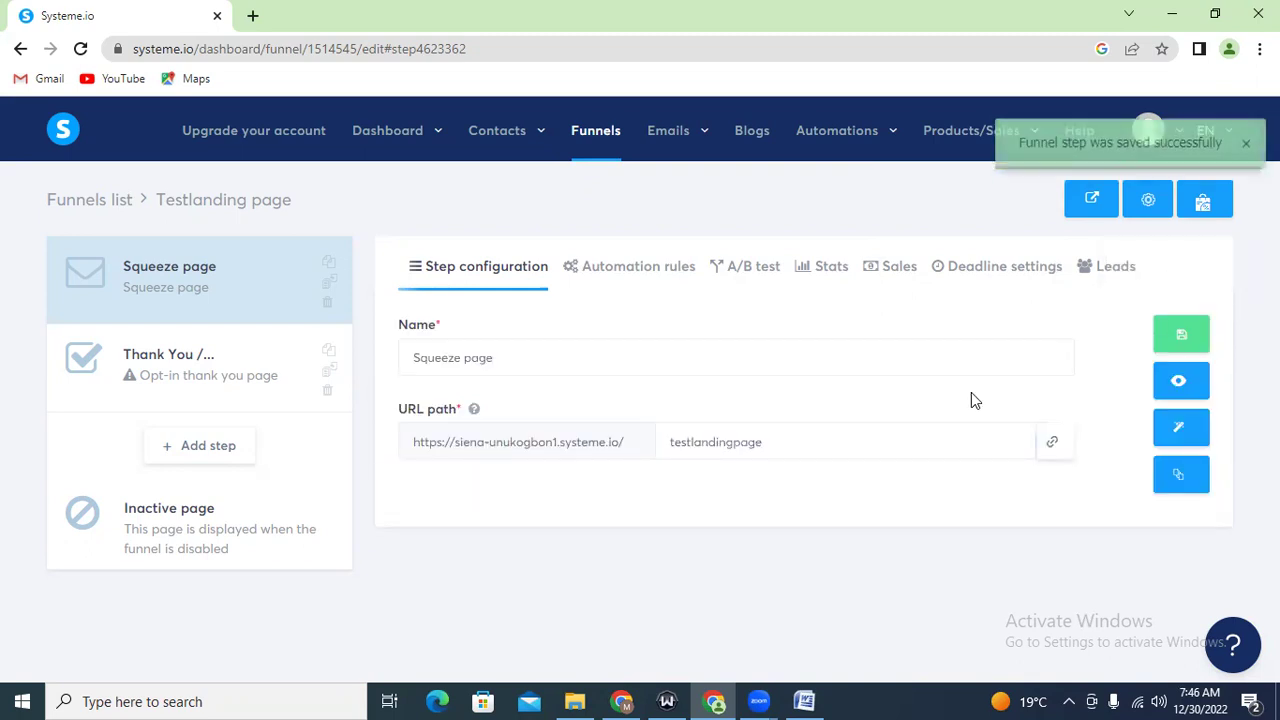
# Open the squeeze page in the page editor and delete the desktop-only navigation section above the headline
pyautogui.click(1180, 430)
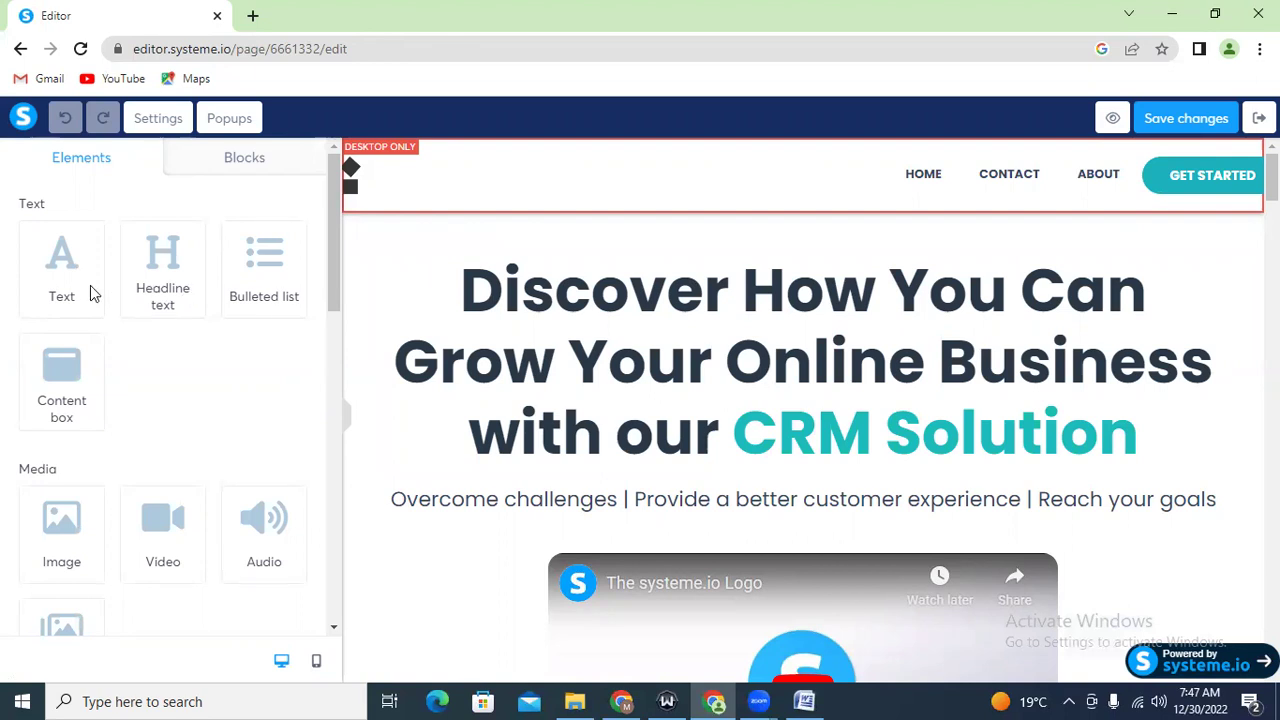
pyautogui.moveTo(52, 292); pyautogui.dragTo(70, 262)
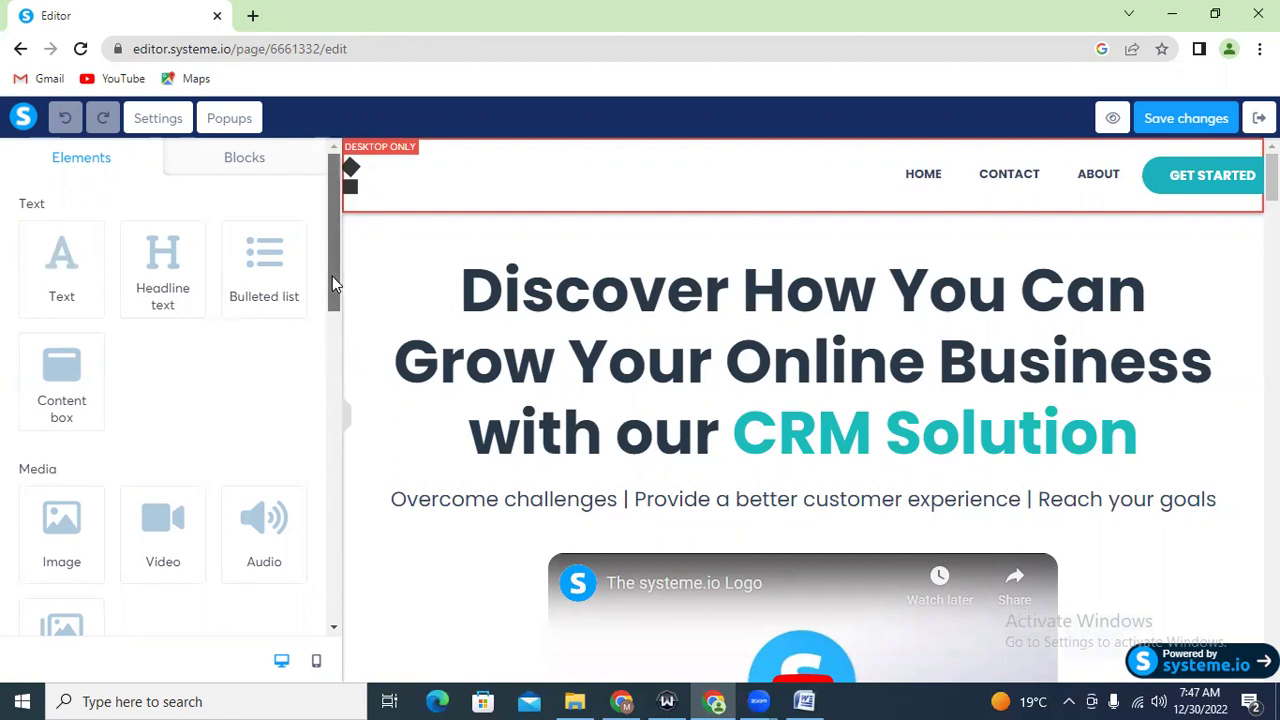
pyautogui.scroll(-2, 332, 298)
pyautogui.moveTo(332, 298); pyautogui.dragTo(347, 173)
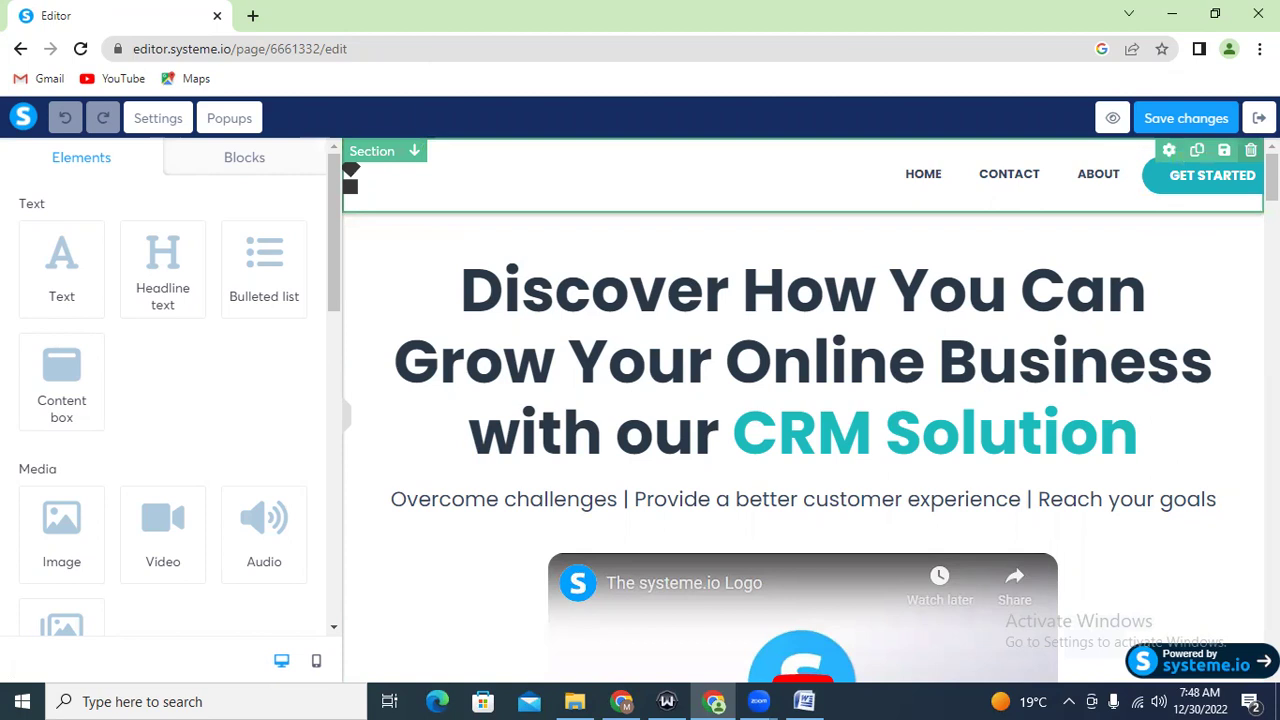
pyautogui.click(733, 160)
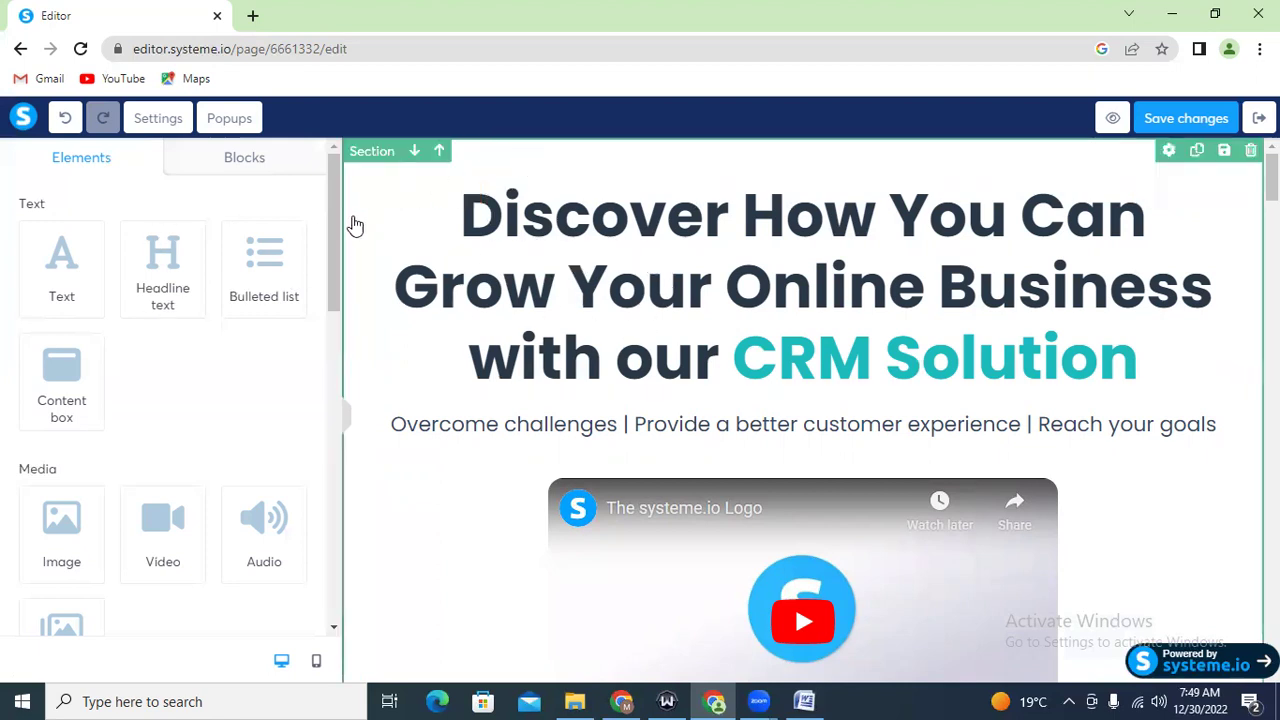
# Add a text element above the main headline and replace its placeholder with the copied "Free video finally reveals"
pyautogui.moveTo(63, 286); pyautogui.dragTo(597, 165)
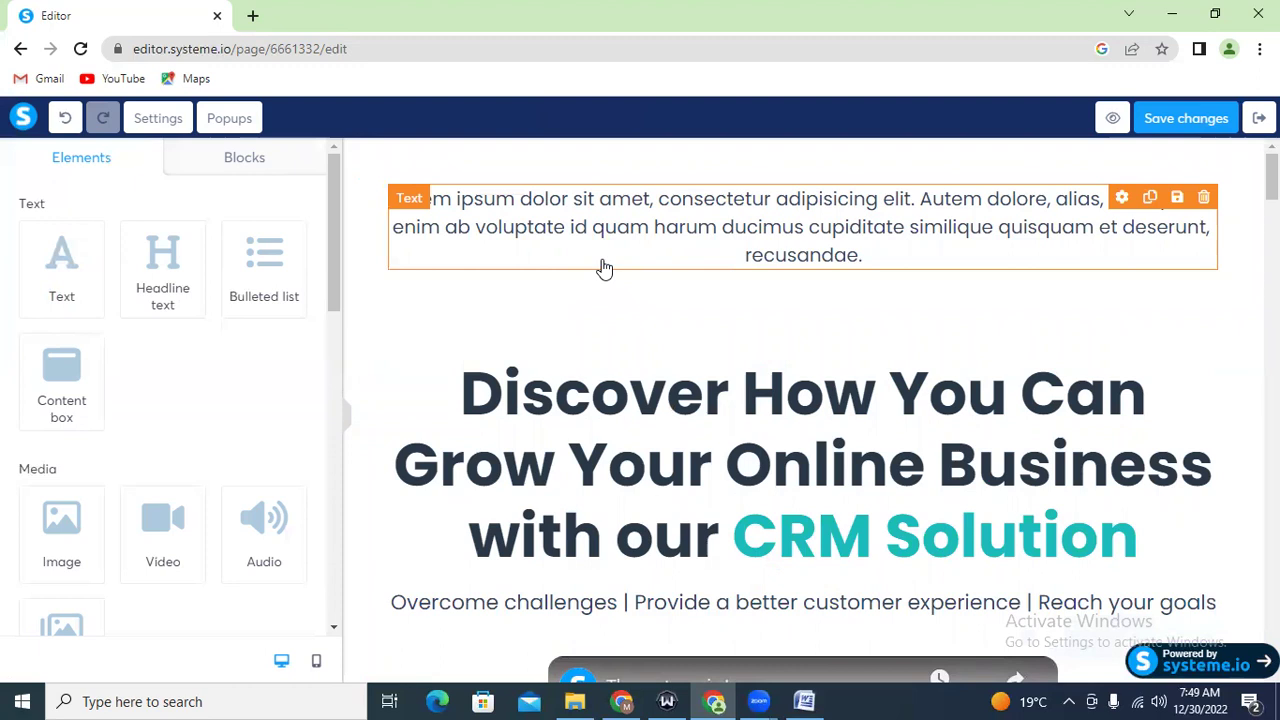
pyautogui.click(567, 222)
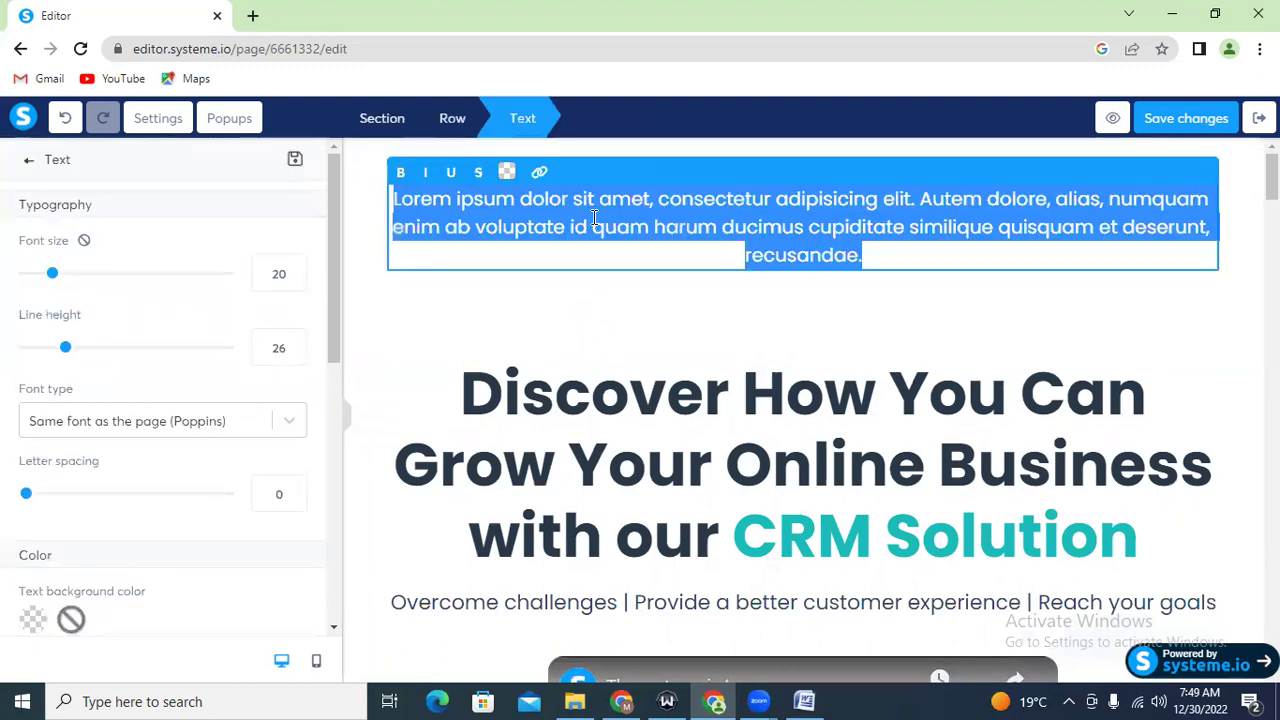
pyautogui.hotkey('ctrl', 'v')
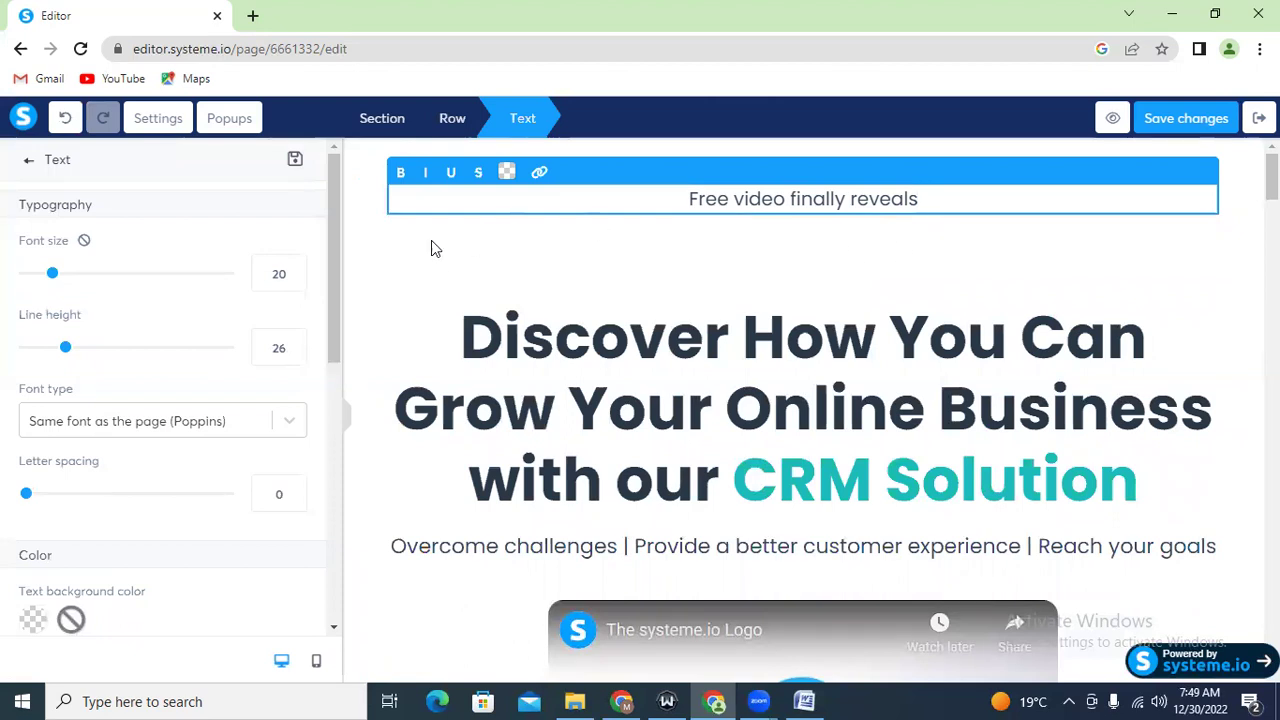
pyautogui.click(380, 251)
pyautogui.click(658, 205)
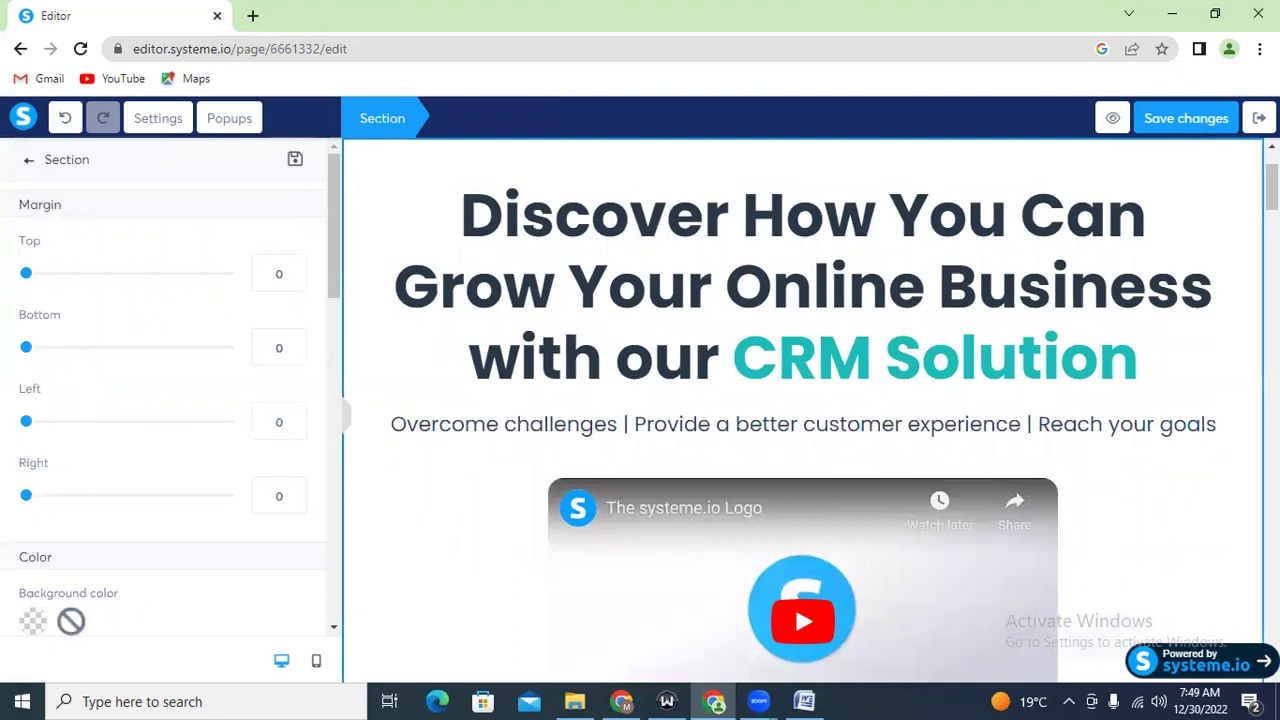
pyautogui.press('Escape')
pyautogui.scroll(1, 876, 232)
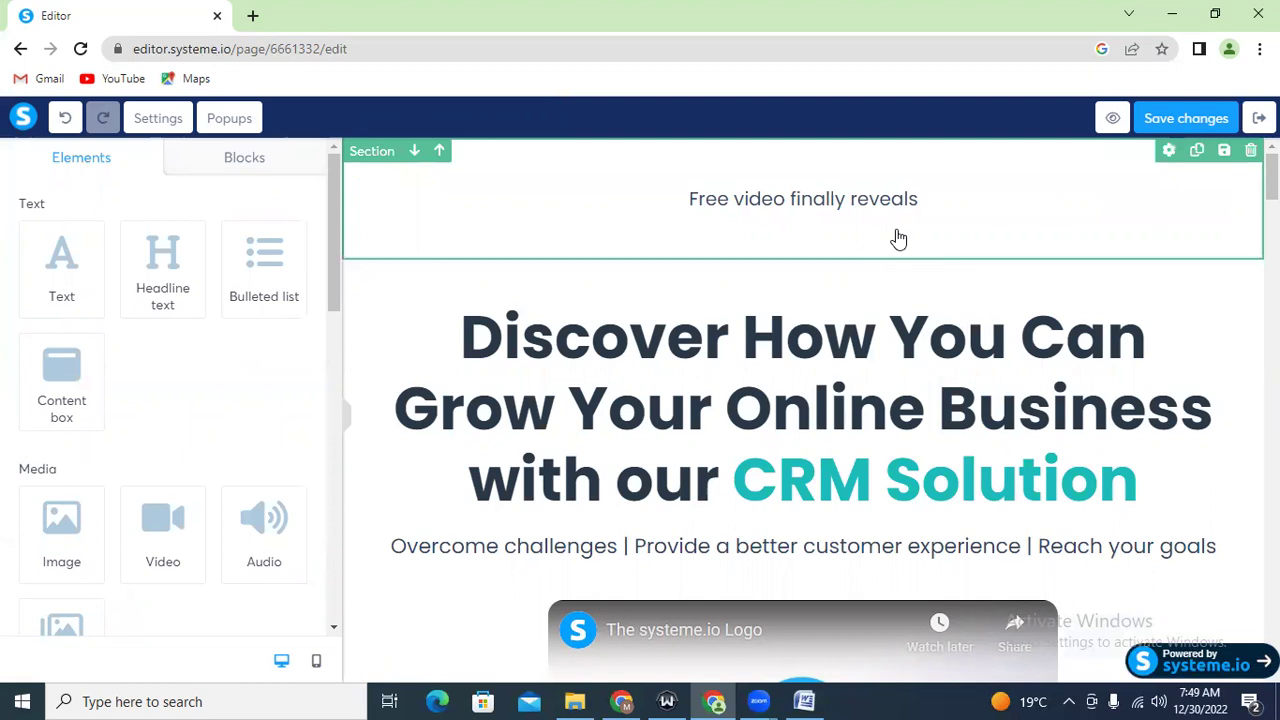
pyautogui.click(730, 222)
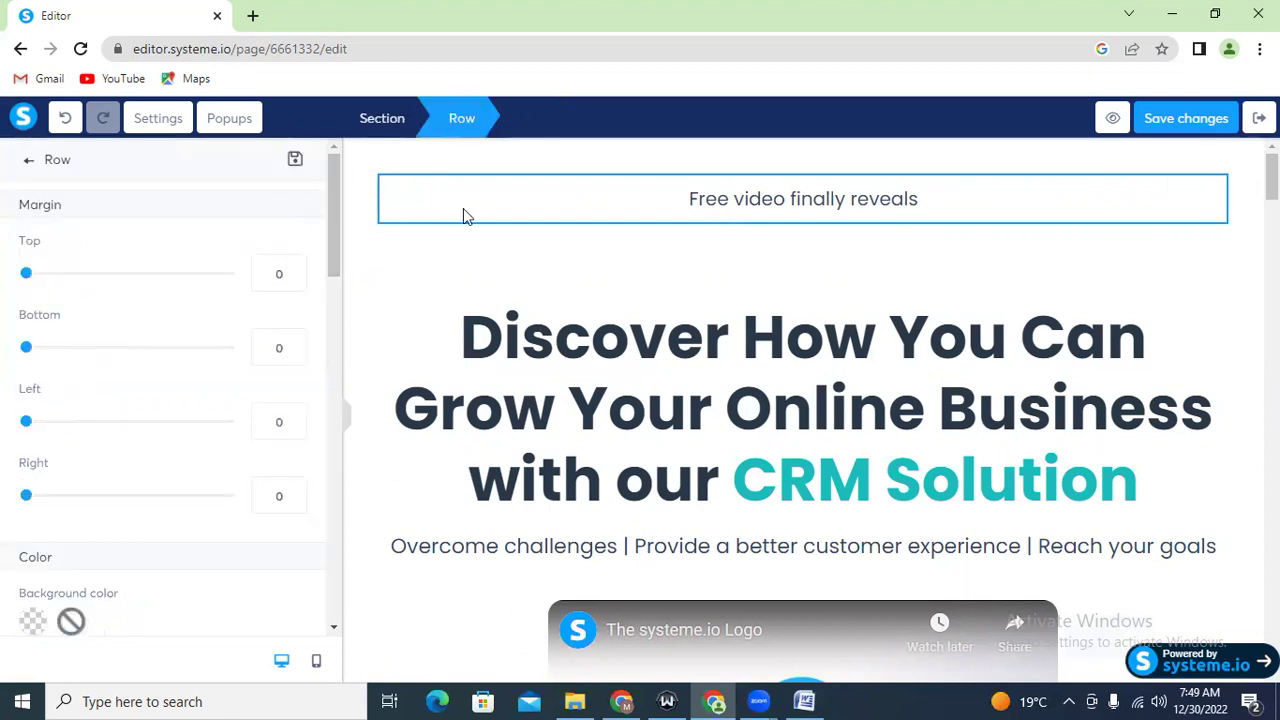
pyautogui.click(426, 272)
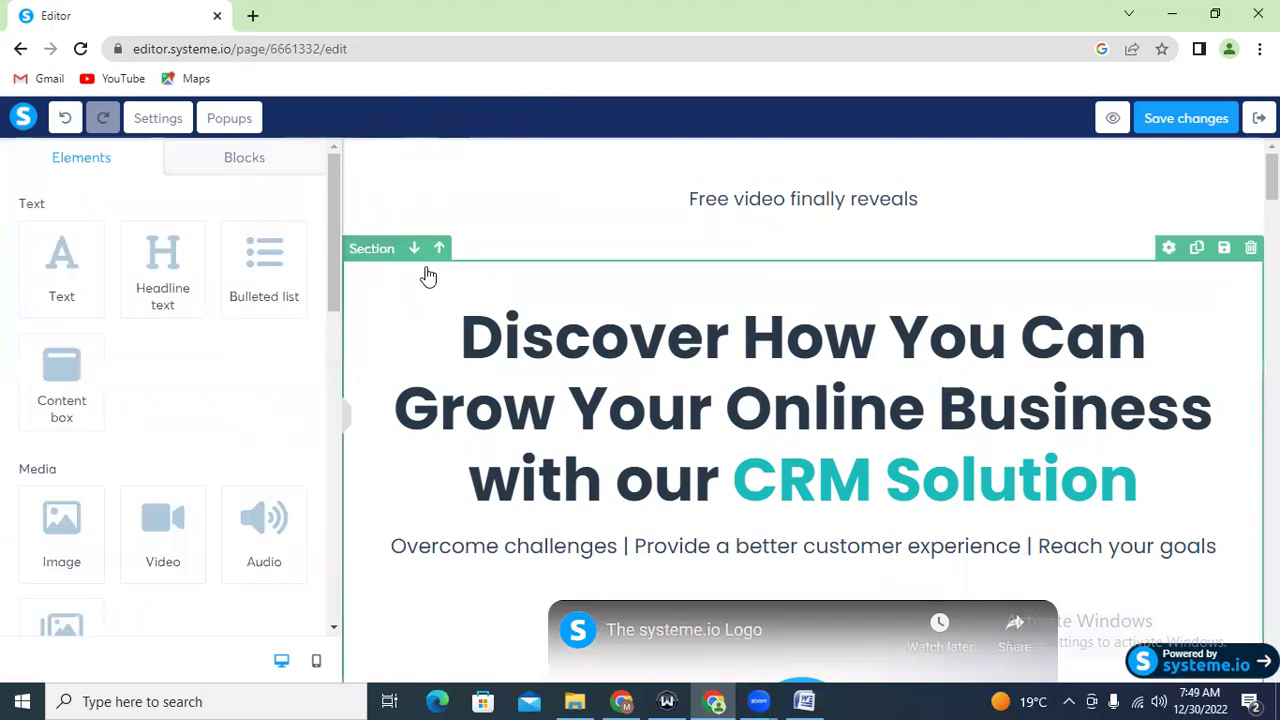
# Try top margins of 63 and 36 on the section containing "Free video finally reveals", then reset the margin to 0
pyautogui.click(538, 175)
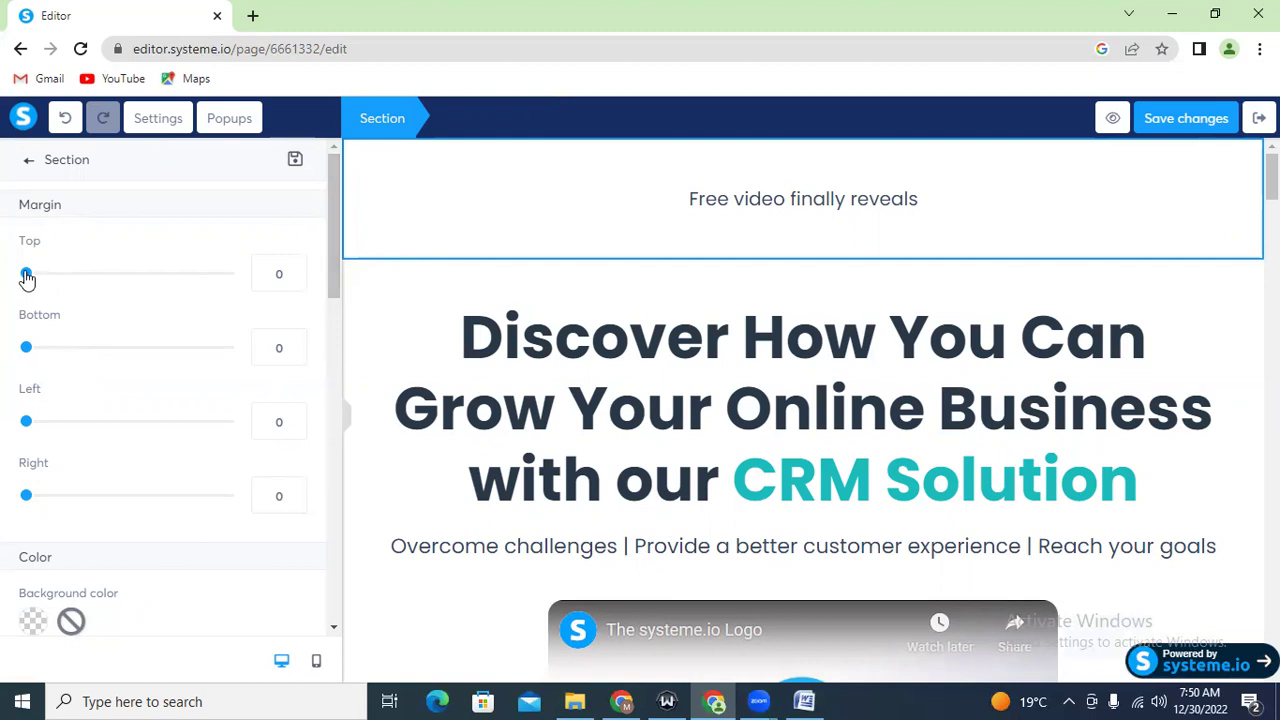
pyautogui.moveTo(27, 278); pyautogui.dragTo(90, 283)
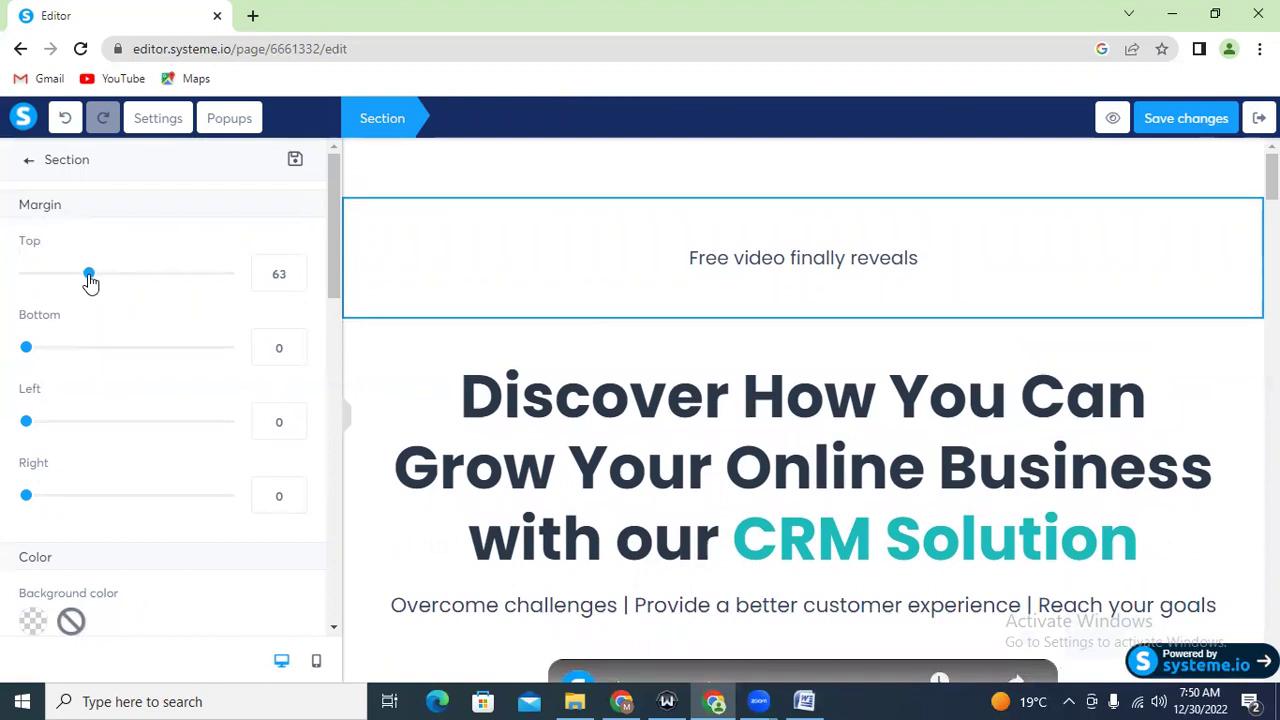
pyautogui.click(25, 276)
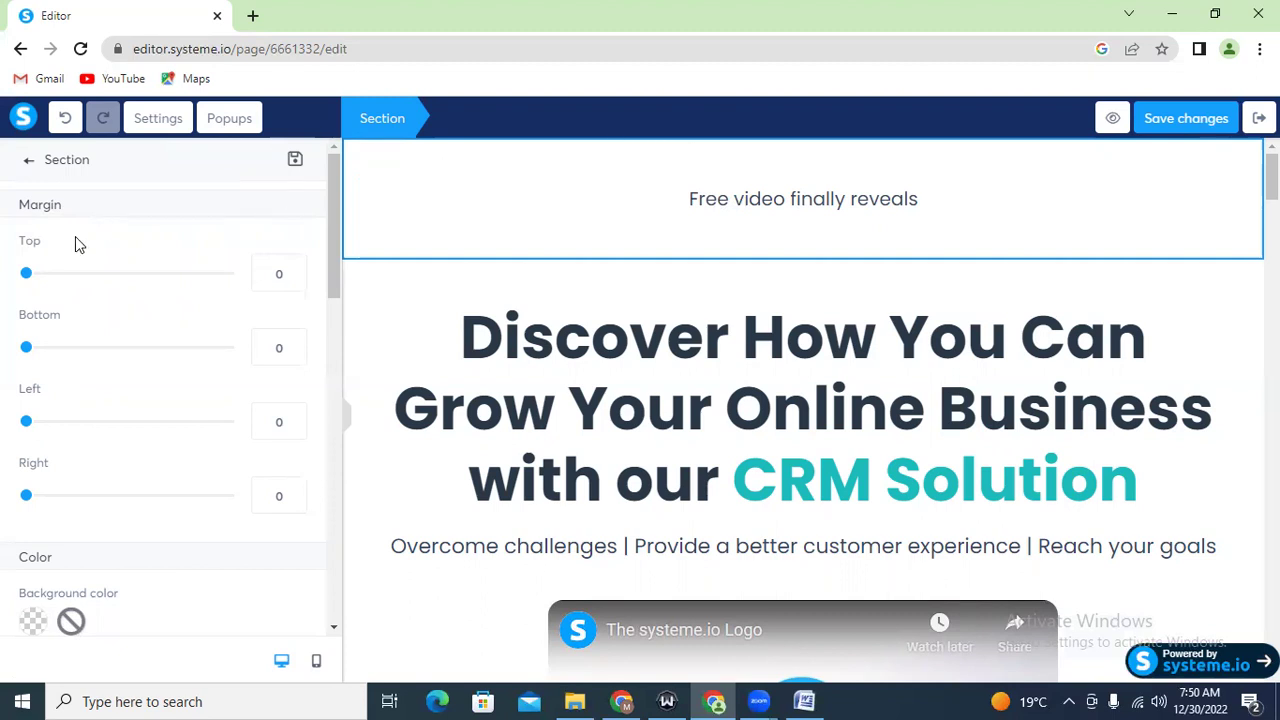
pyautogui.moveTo(27, 276); pyautogui.dragTo(63, 277)
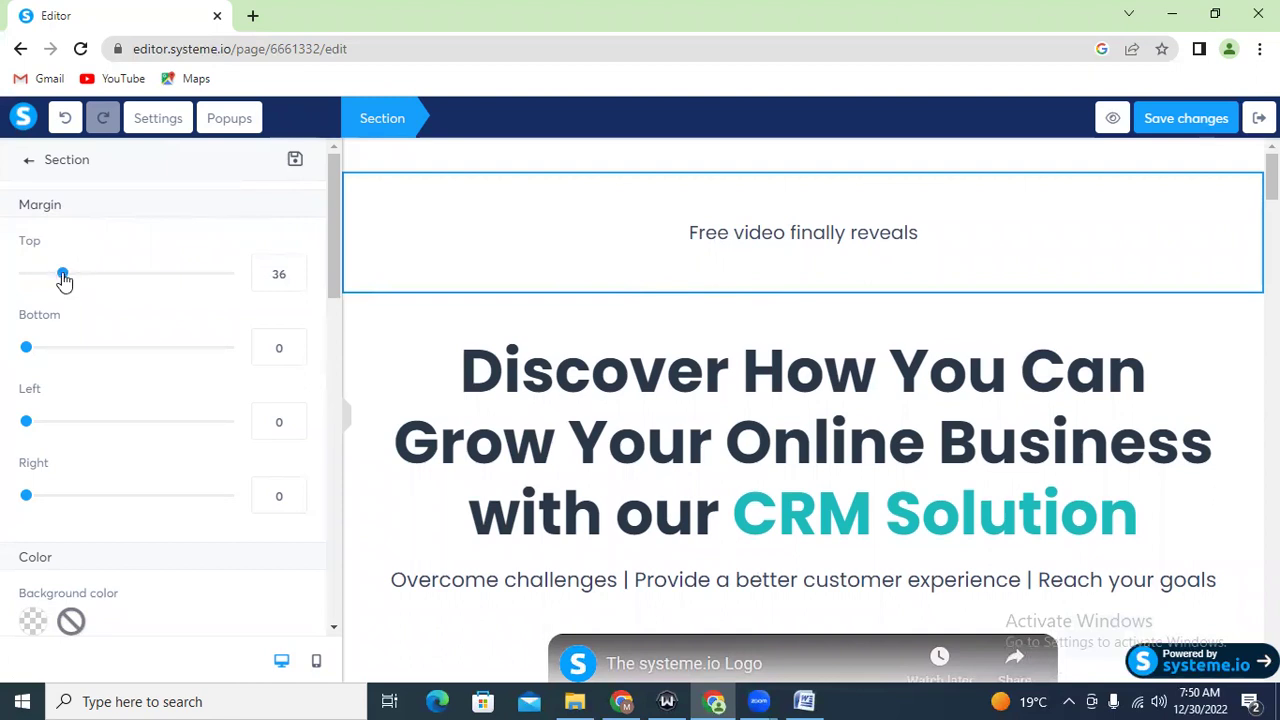
pyautogui.moveTo(63, 280); pyautogui.dragTo(9, 278)
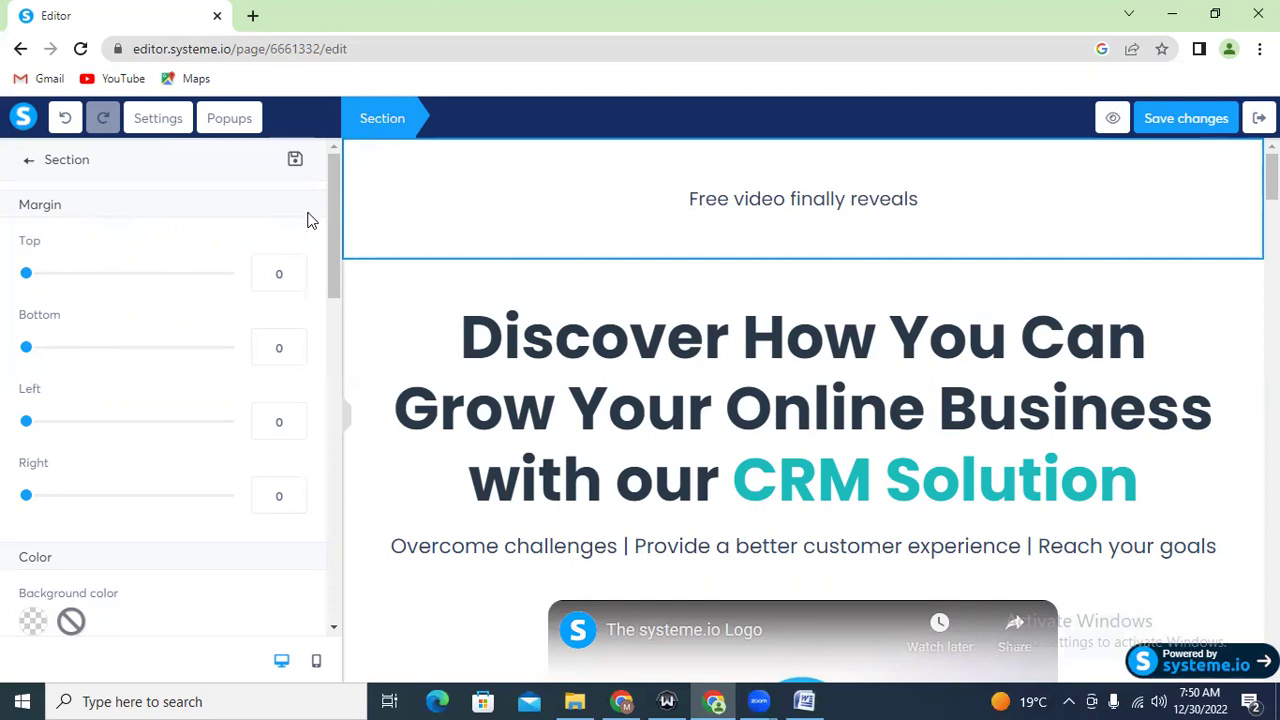
# Set the background color of the section containing "Free video finally reveals" to black (000000)
pyautogui.moveTo(334, 188); pyautogui.dragTo(363, 243)
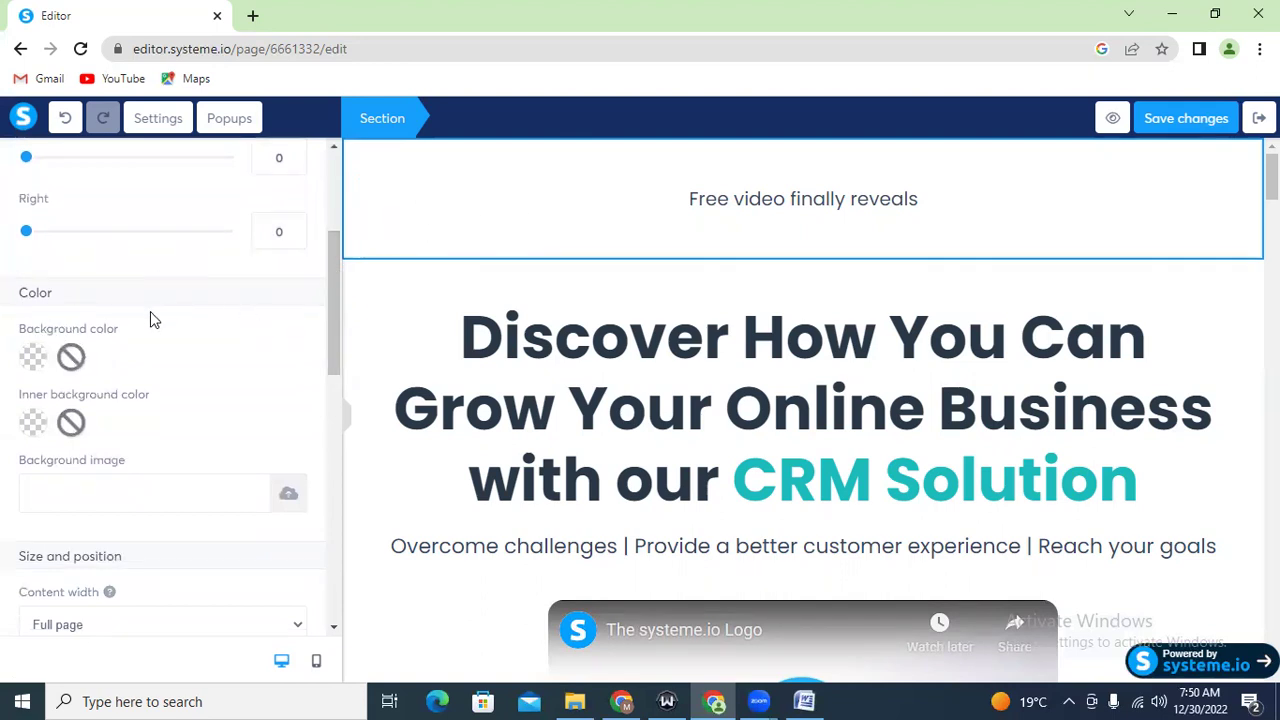
pyautogui.click(36, 357)
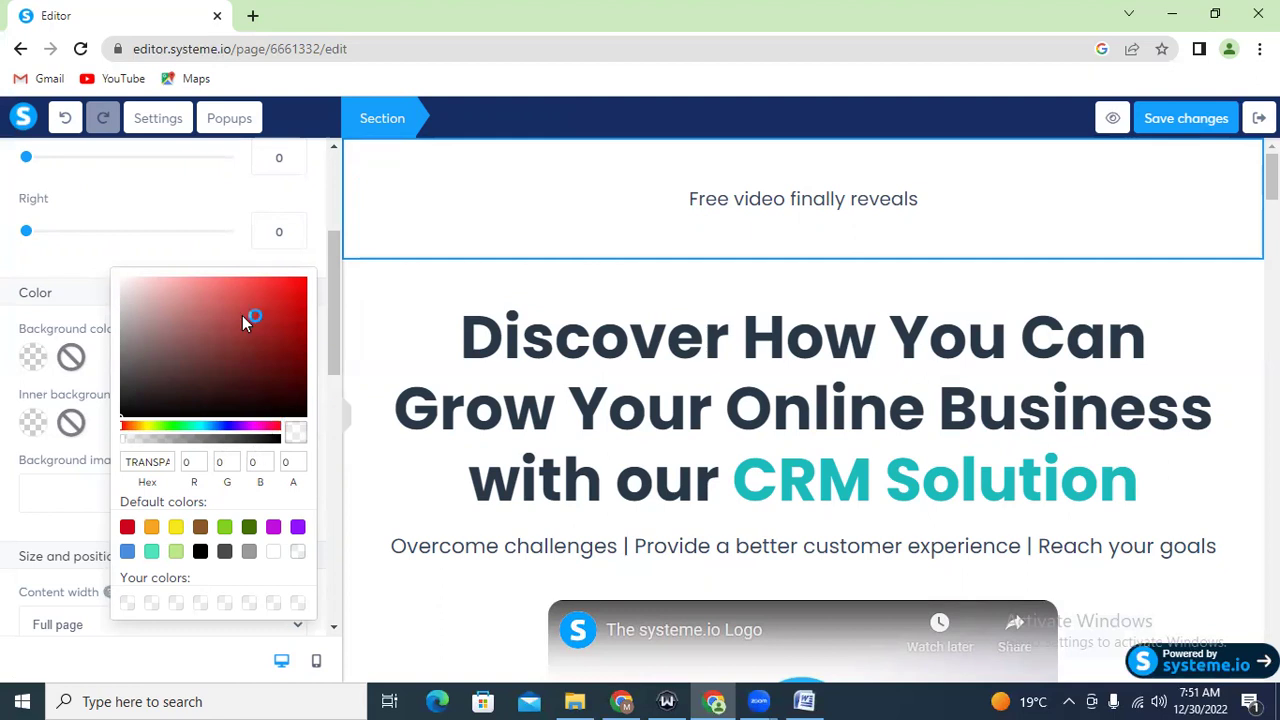
pyautogui.click(200, 553)
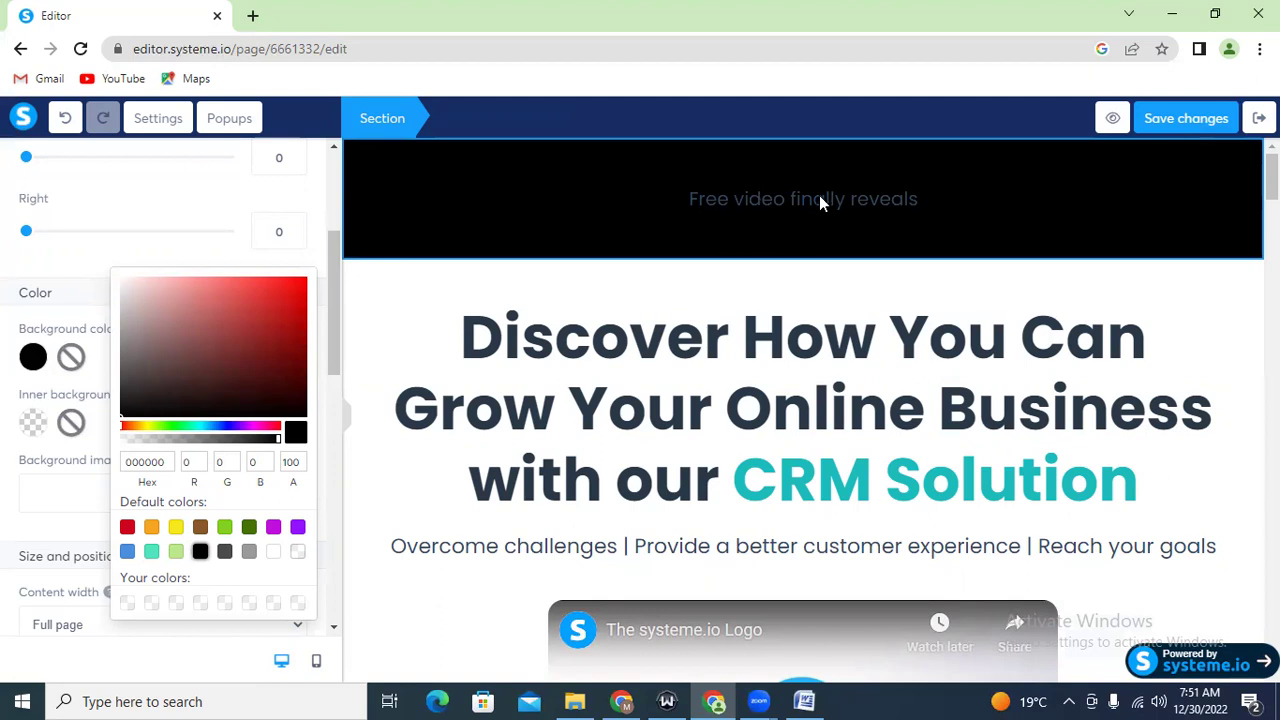
# Select the "Free video finally reveals" text element and set its font size to 32
pyautogui.click(727, 199)
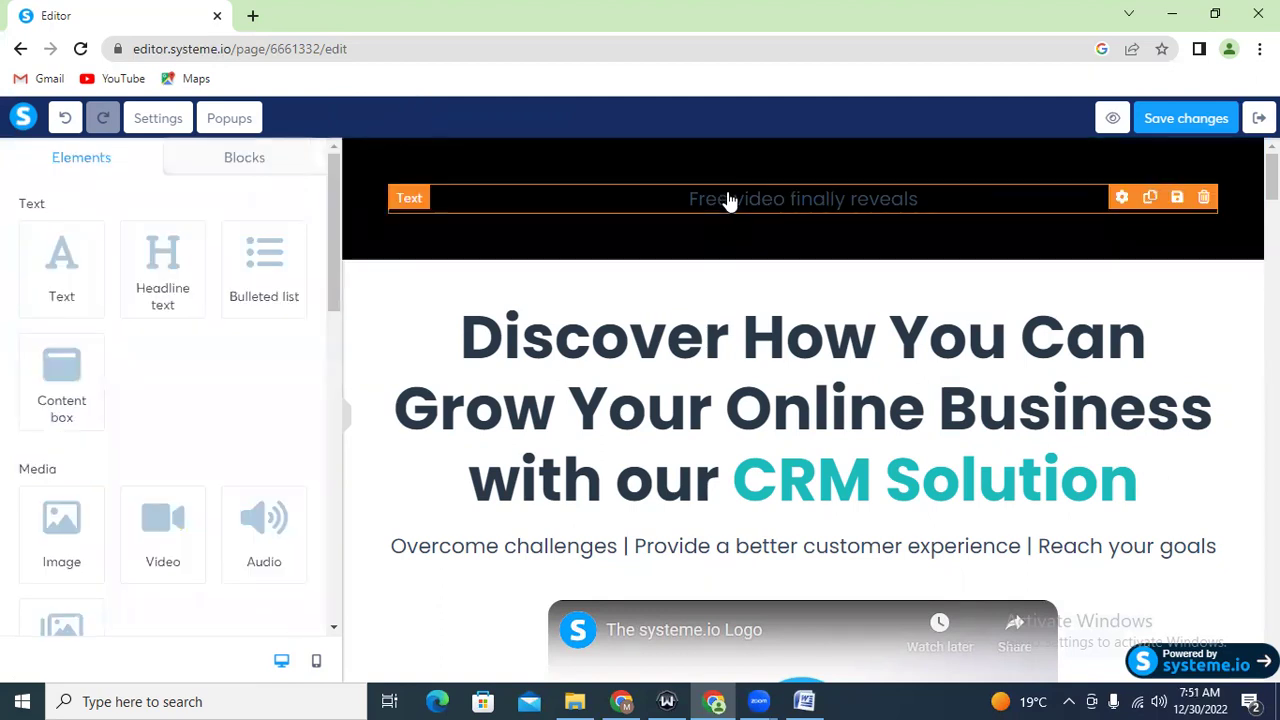
pyautogui.click(673, 225)
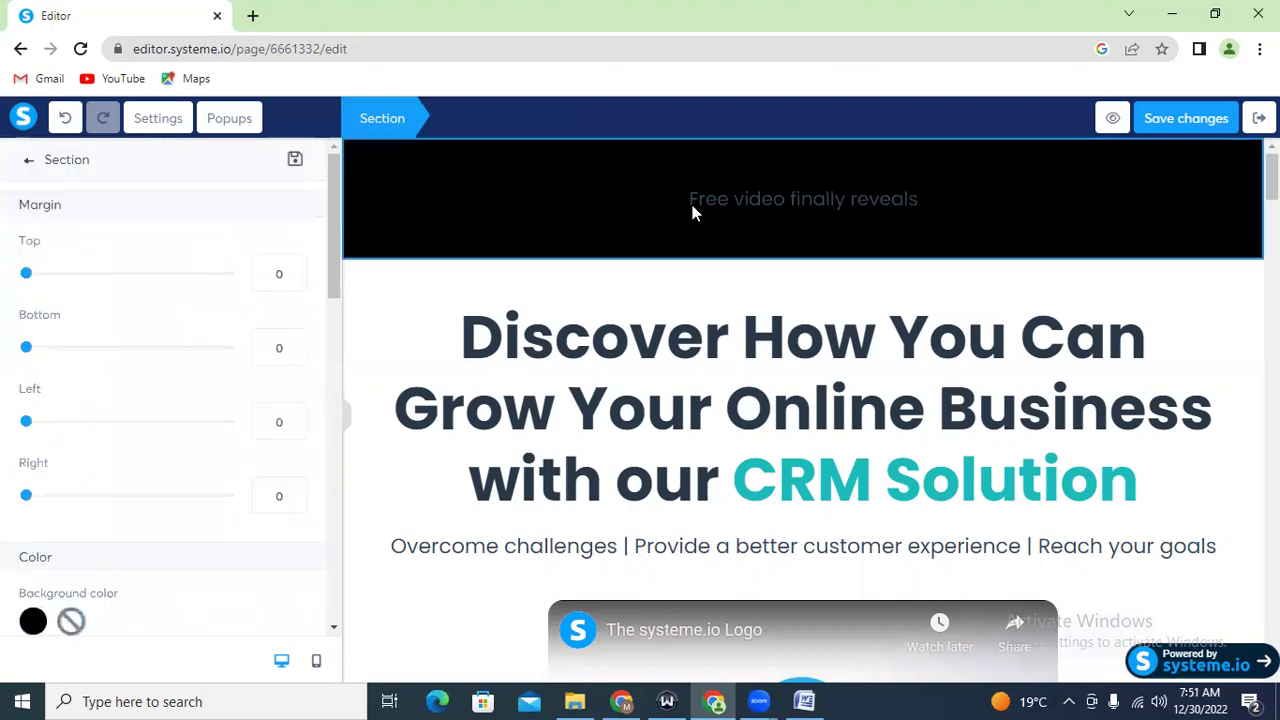
pyautogui.click(692, 199)
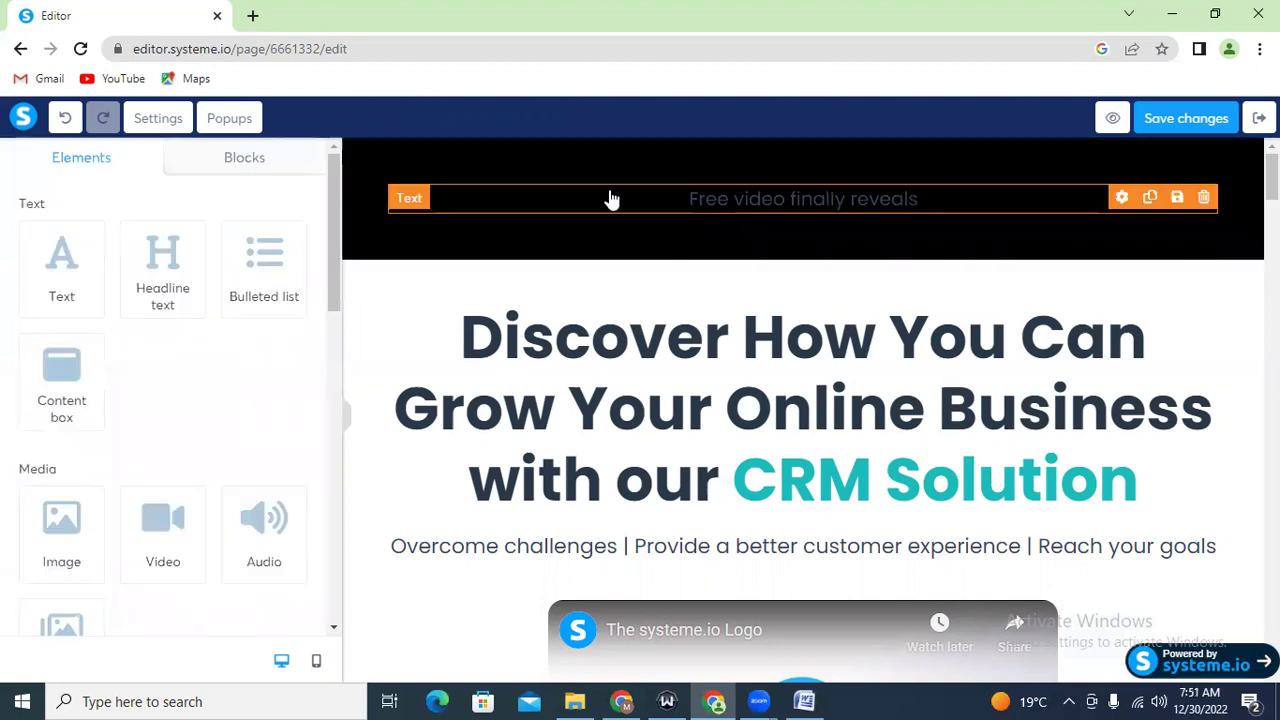
pyautogui.click(541, 214)
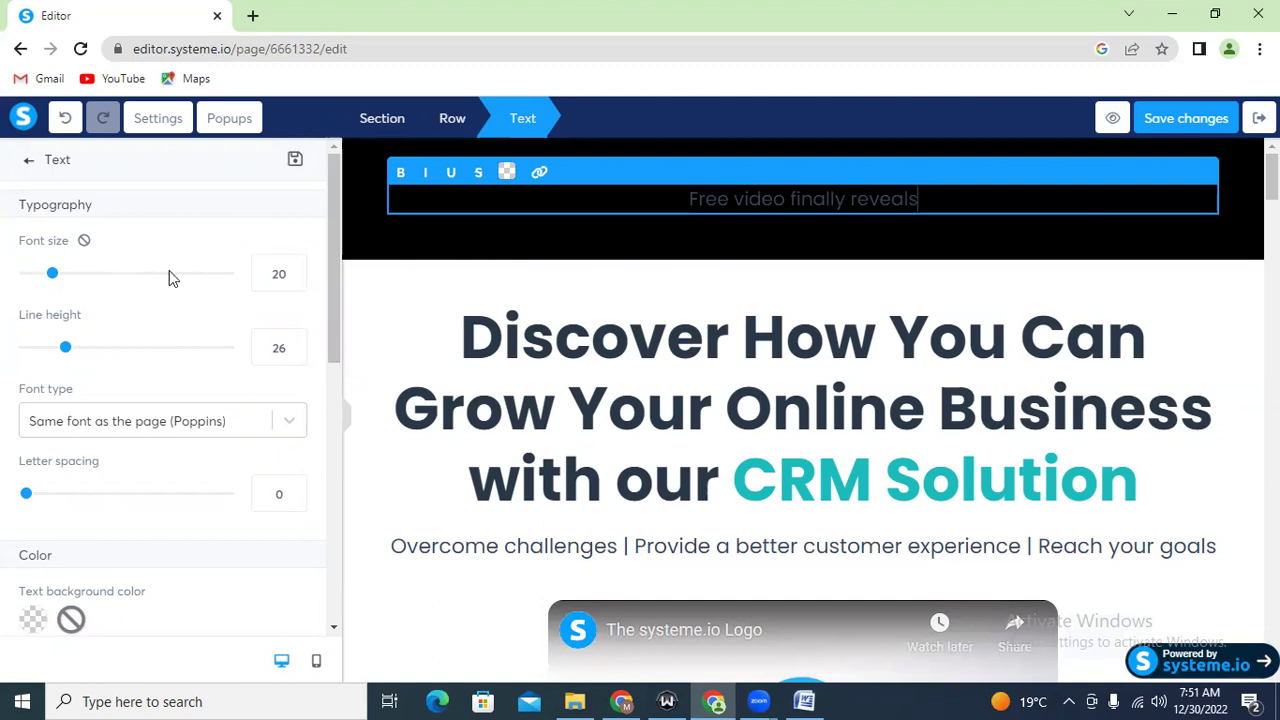
pyautogui.moveTo(53, 283); pyautogui.dragTo(79, 278)
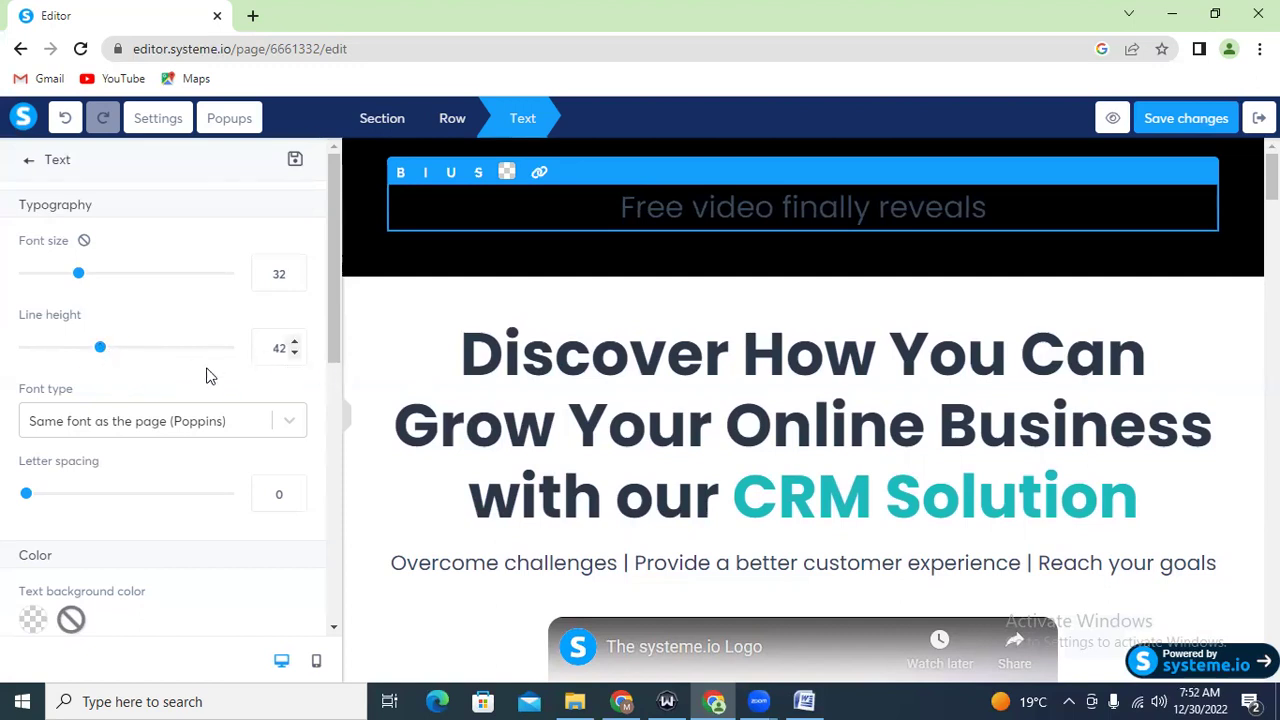
# Change the font of the "Free video finally reveals" text to the Google font Montserrat
pyautogui.scroll(-2, 332, 276)
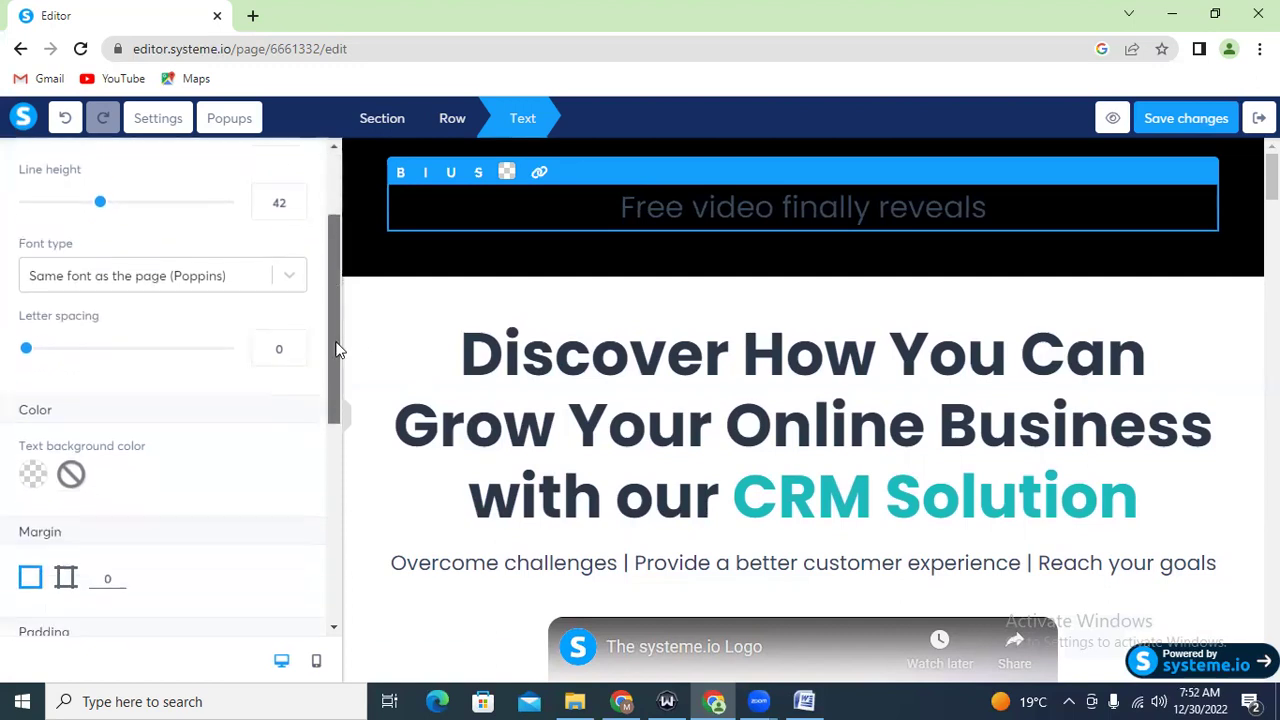
pyautogui.click(293, 270)
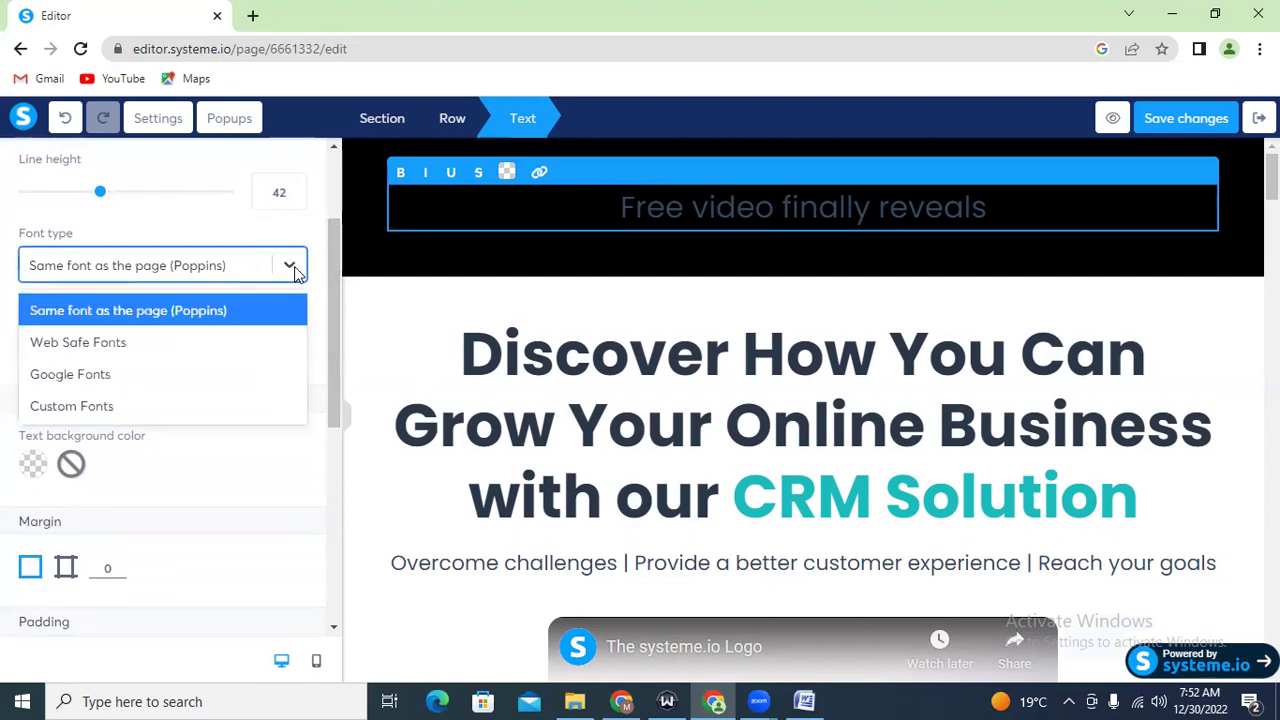
pyautogui.click(127, 377)
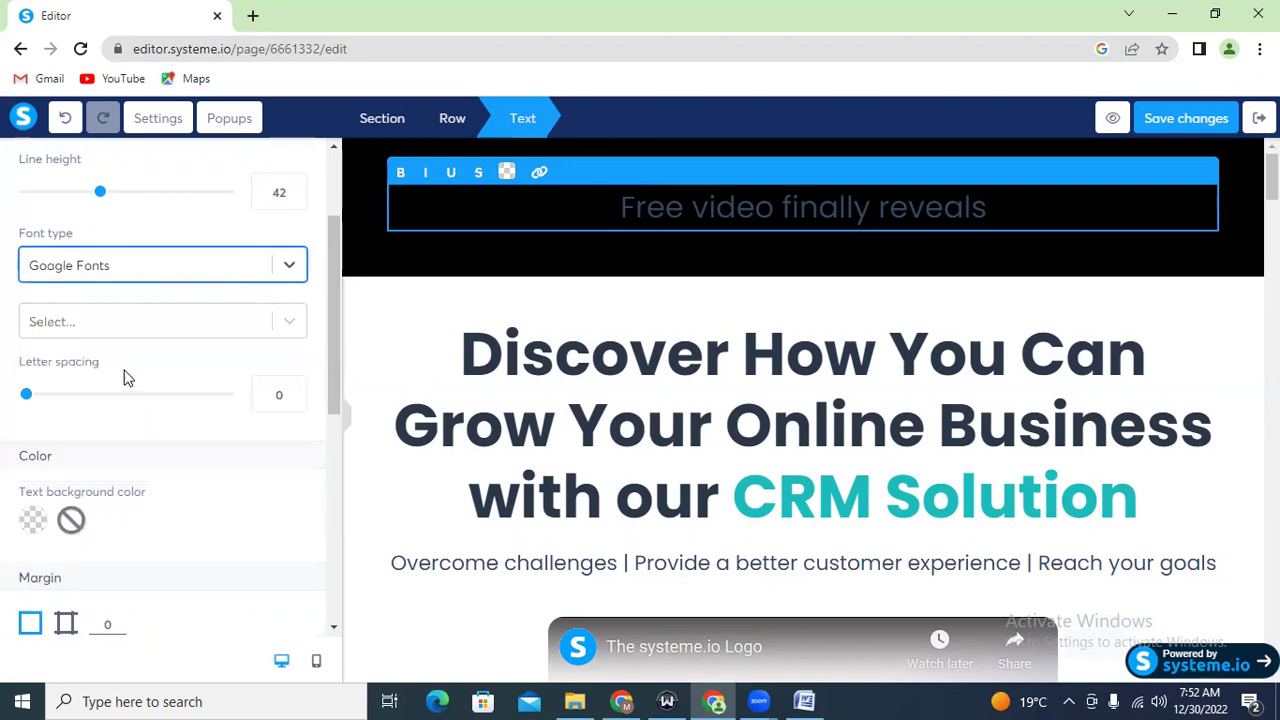
pyautogui.click(170, 330)
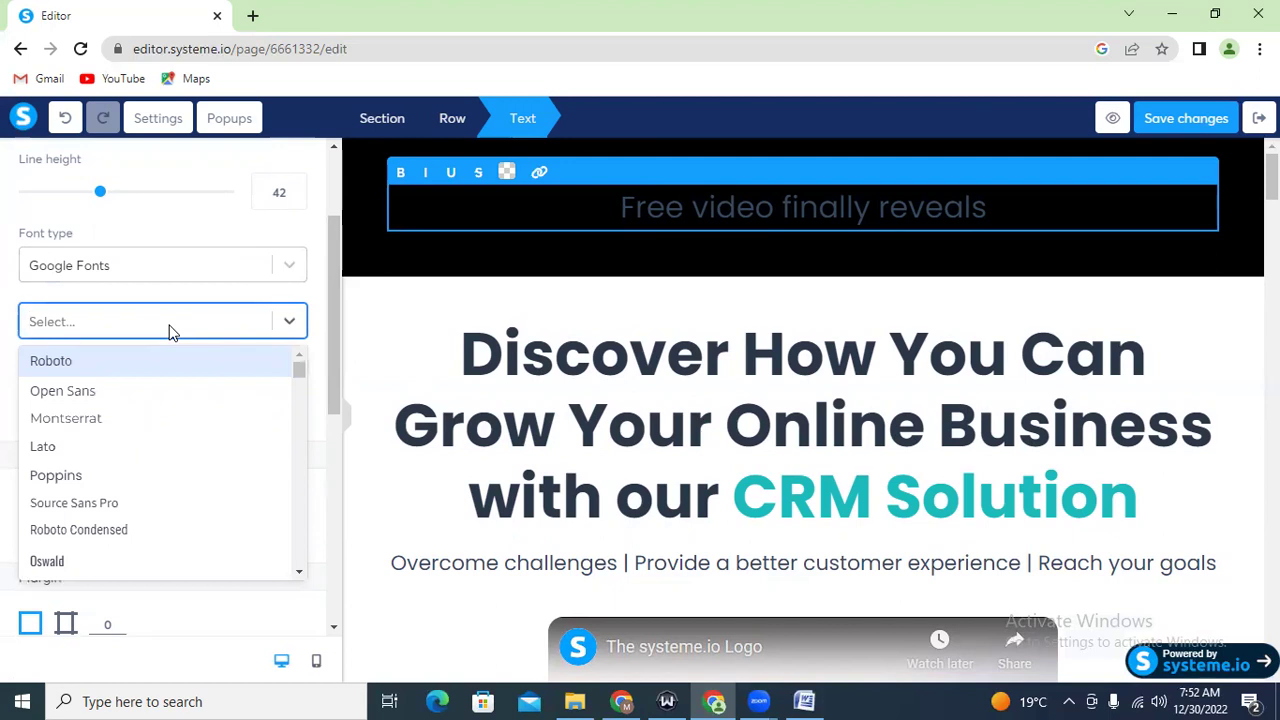
pyautogui.click(66, 424)
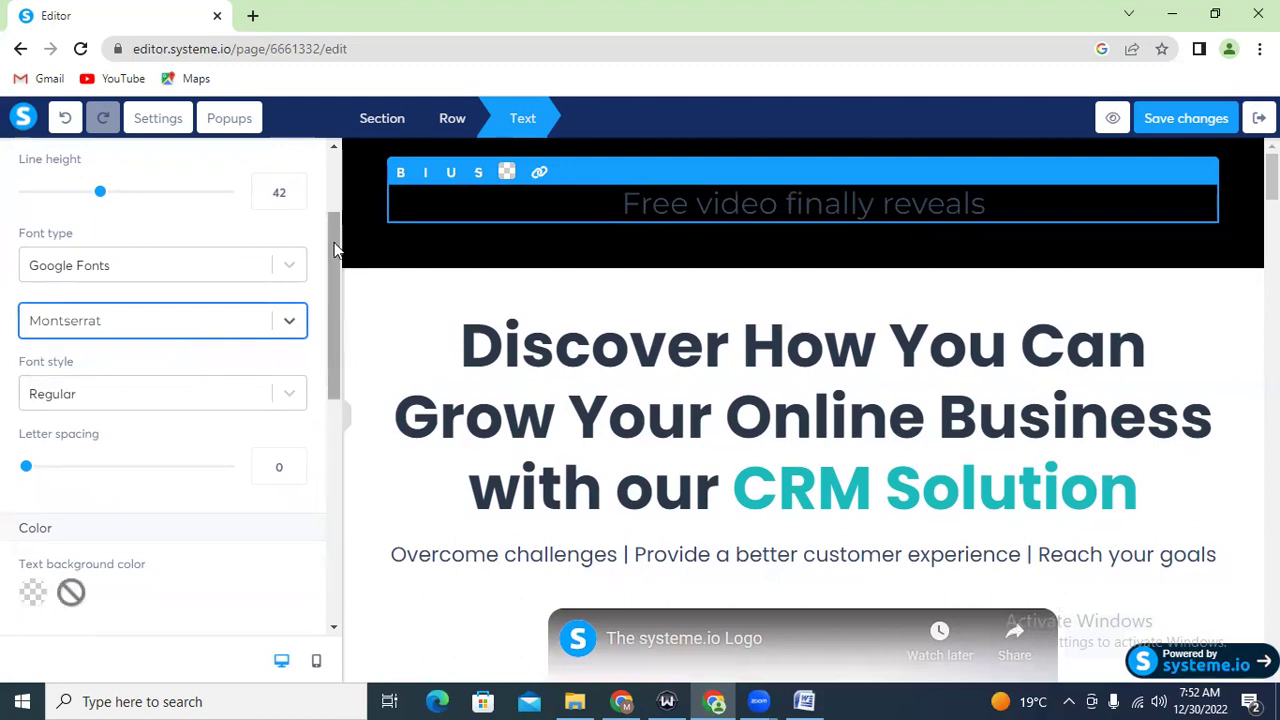
# Color the whole "Free video finally reveals" text red (D0021B) and make it bold
pyautogui.moveTo(336, 250); pyautogui.dragTo(330, 339)
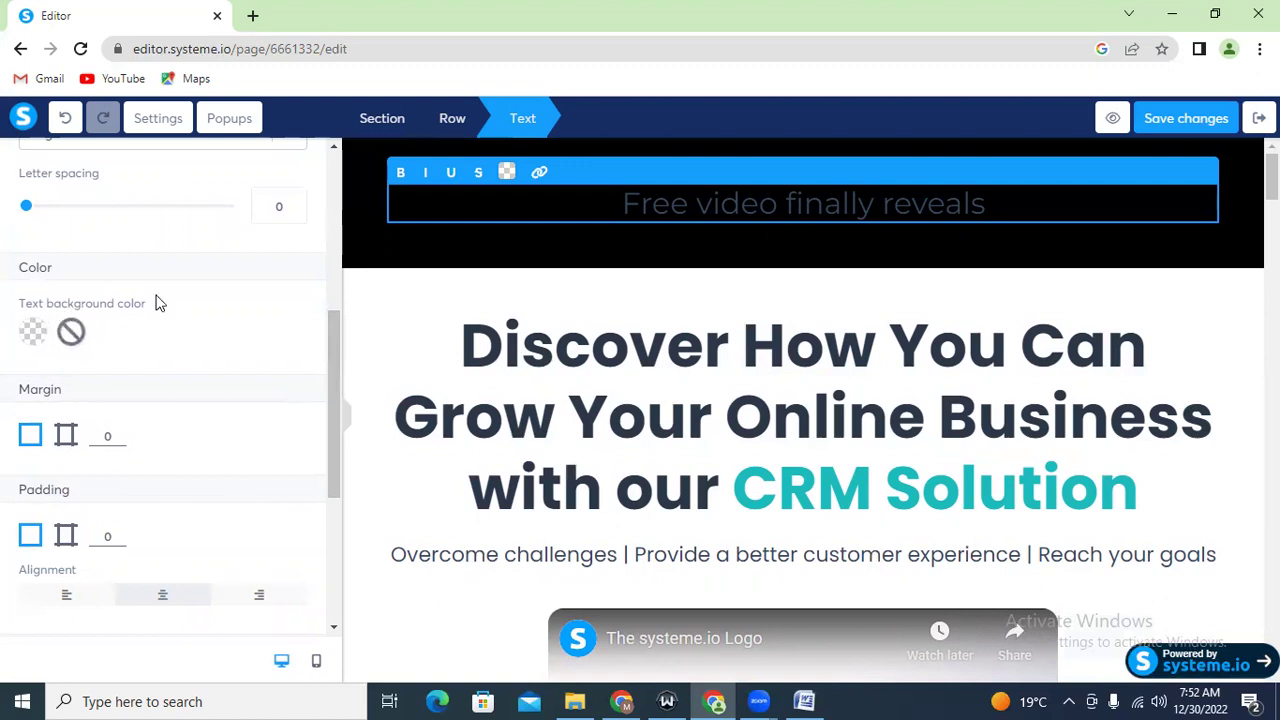
pyautogui.click(684, 212)
pyautogui.hotkey('ctrl', 'a')
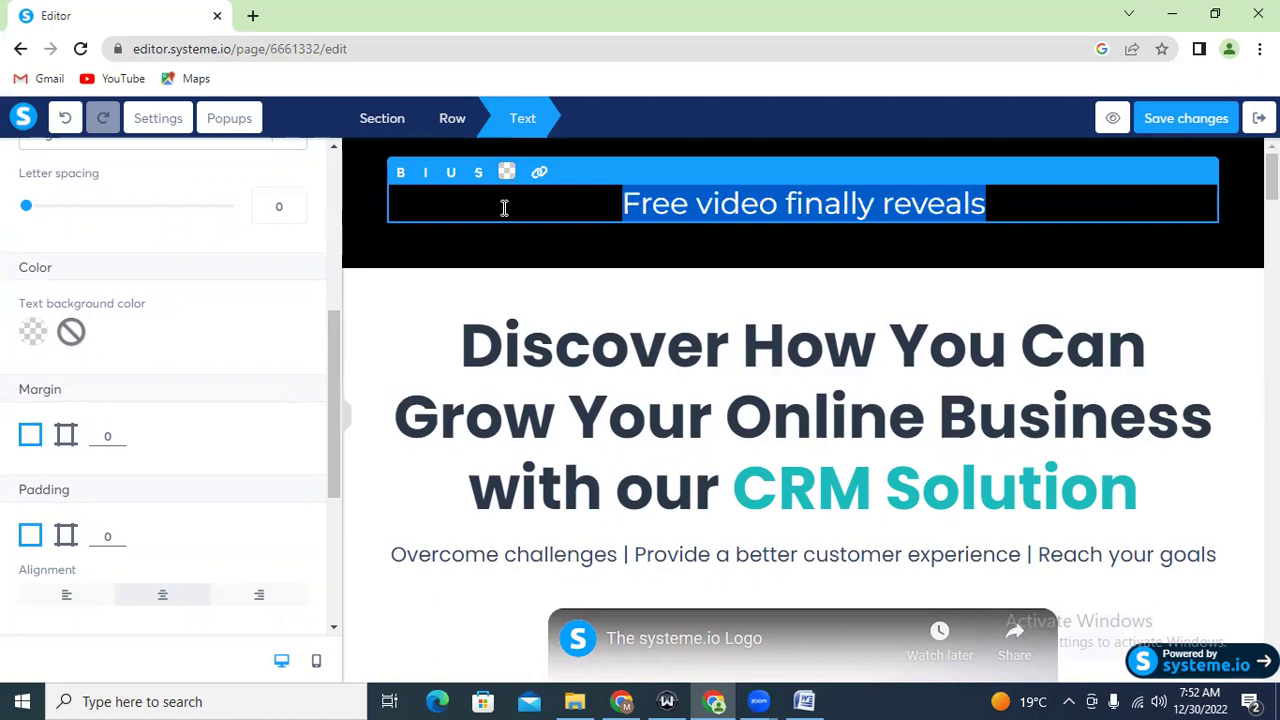
pyautogui.click(507, 173)
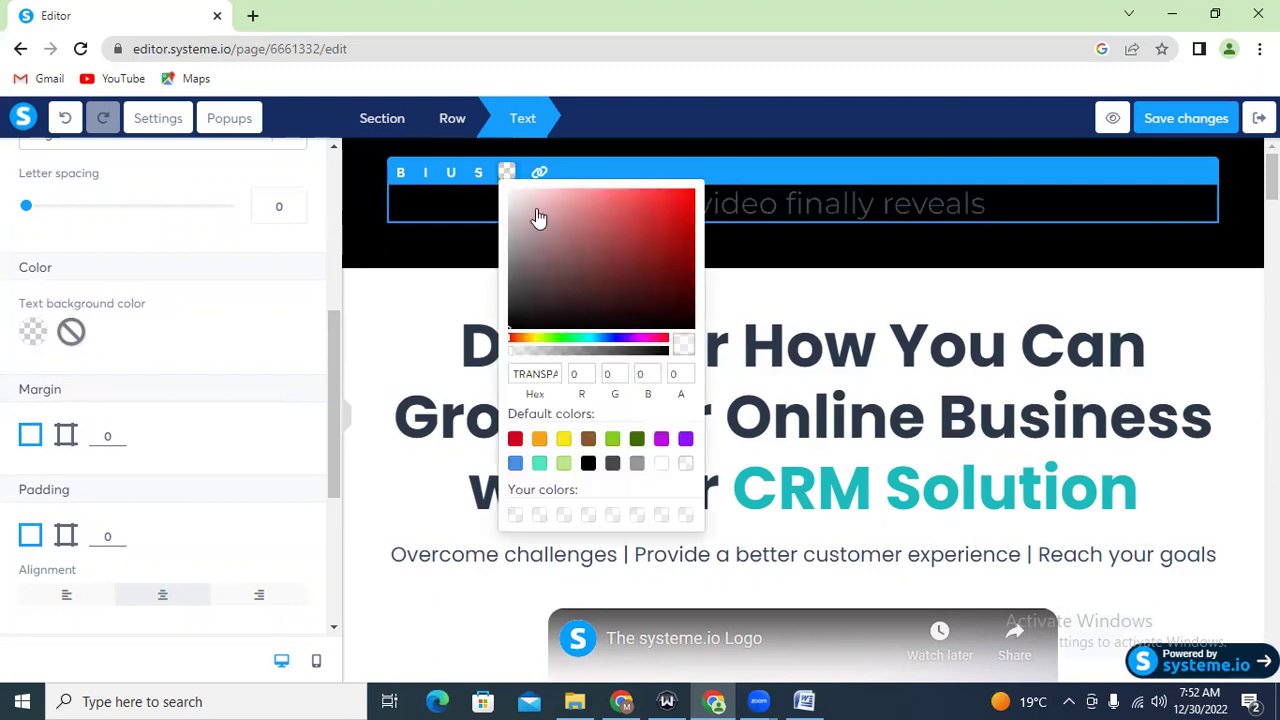
pyautogui.click(515, 440)
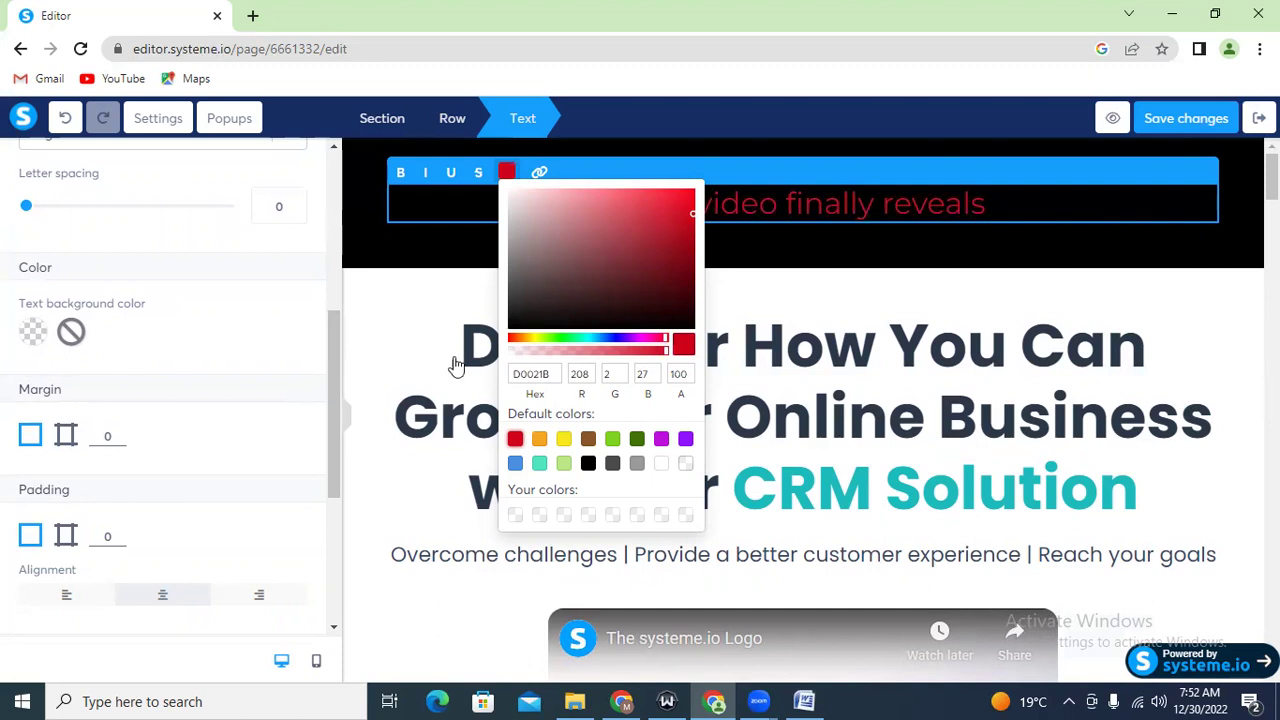
pyautogui.click(402, 177)
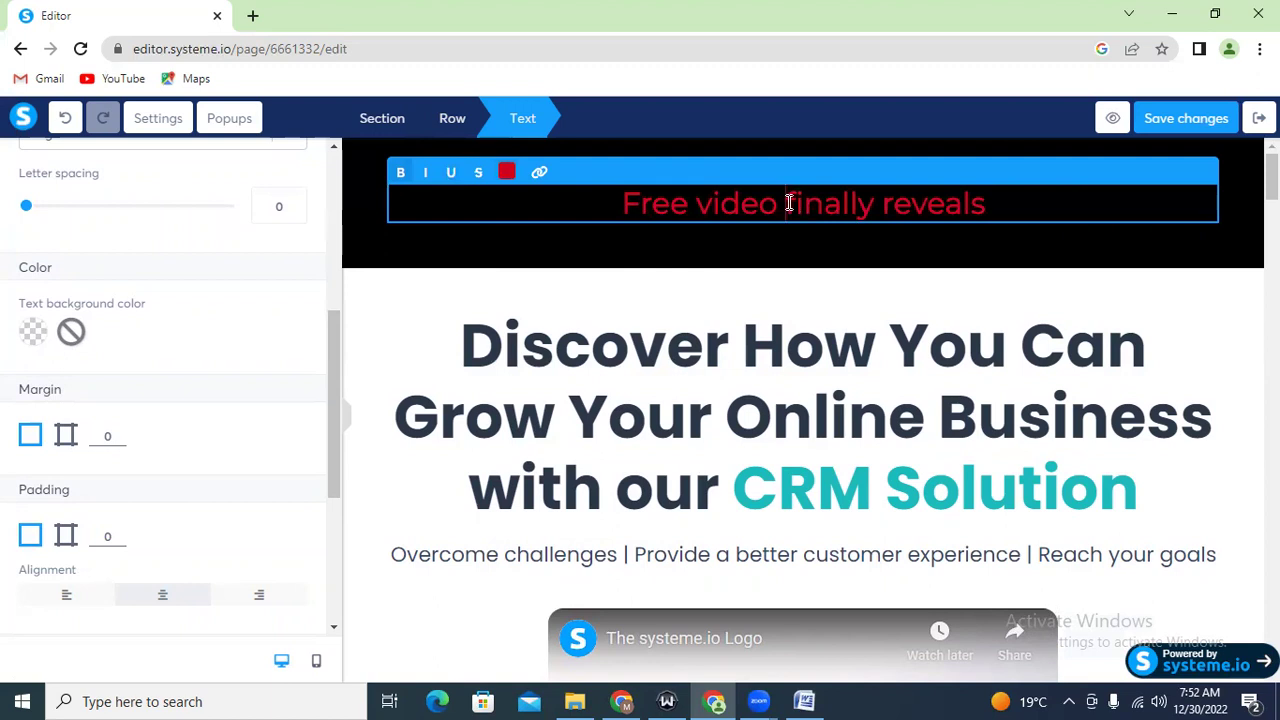
# Capitalize the remaining lowercase words so the text above the headline reads "Free Video Finally Reveals"
pyautogui.press('BackSpace')
pyautogui.write('F')
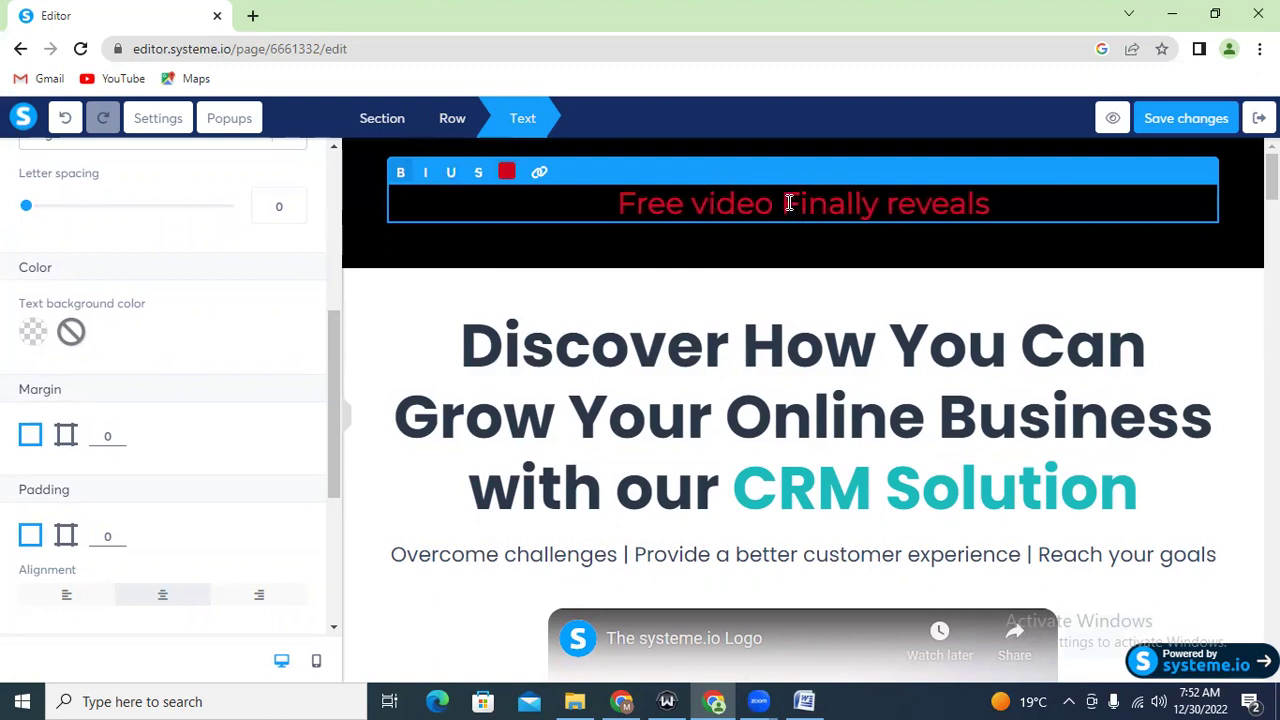
pyautogui.click(708, 203)
pyautogui.press('BackSpace')
pyautogui.write('V')
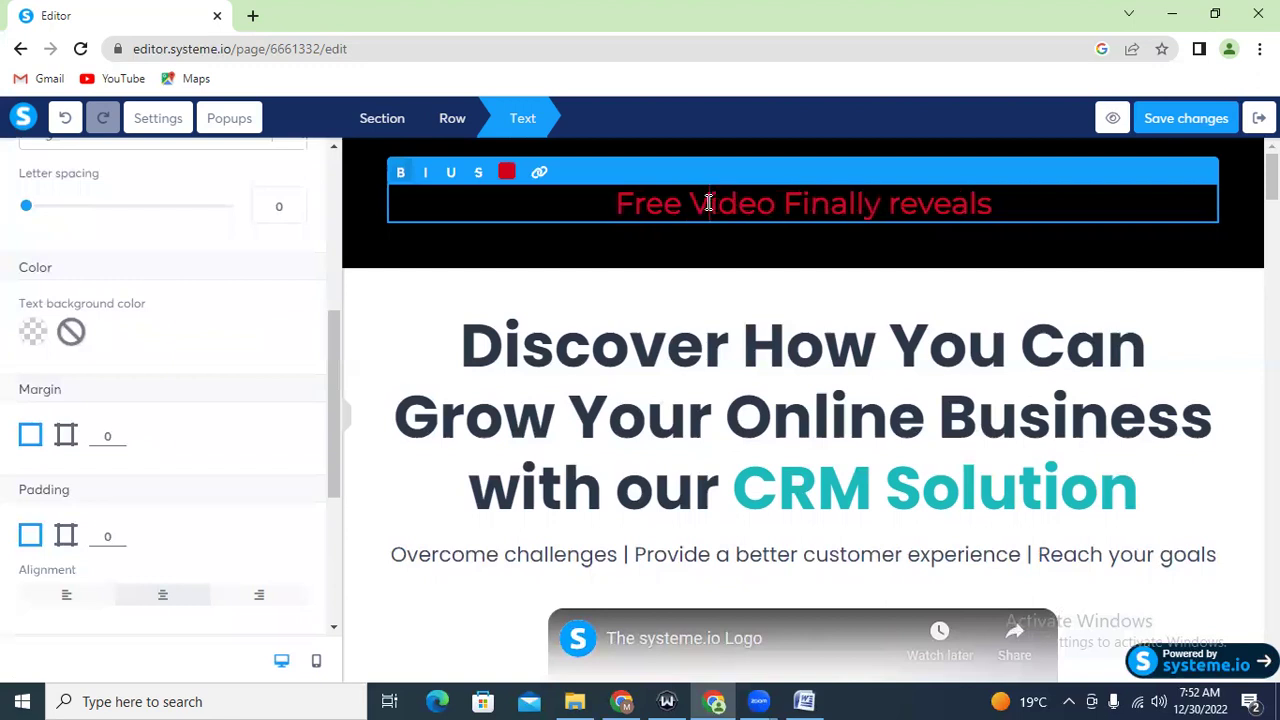
pyautogui.click(901, 204)
pyautogui.press('BackSpace')
pyautogui.write('R')
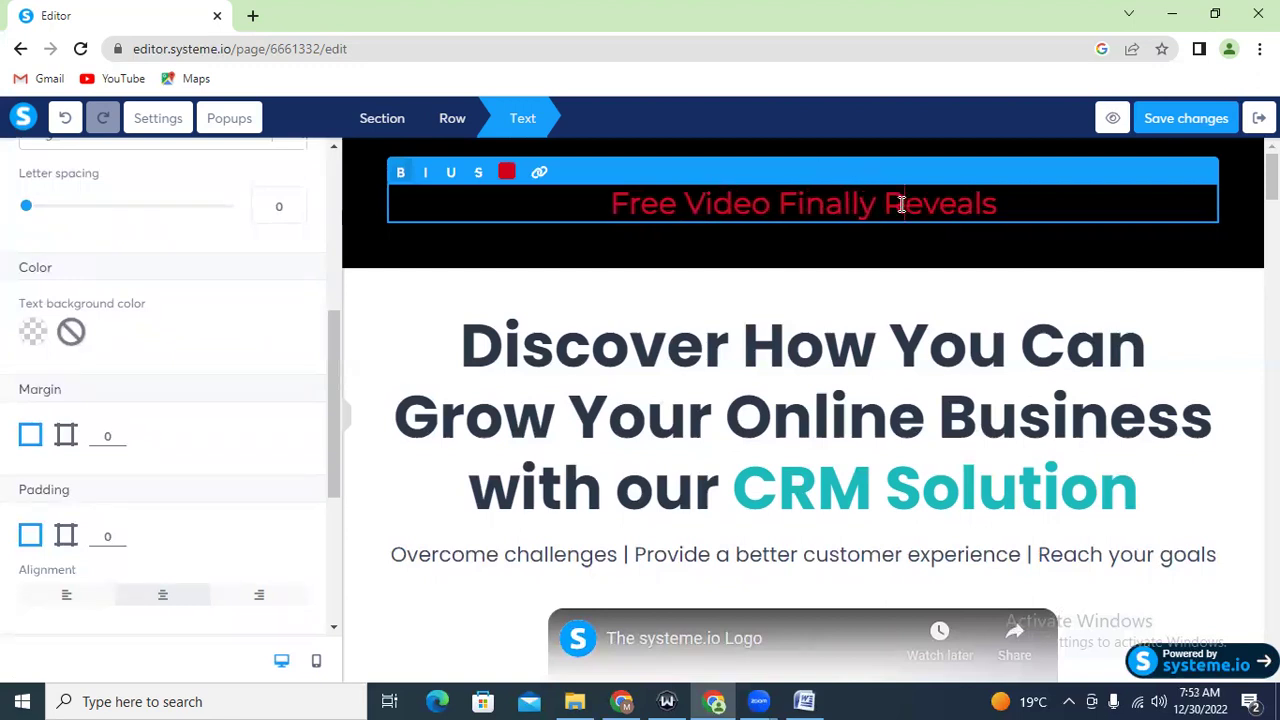
pyautogui.click(1029, 203)
pyautogui.click(1188, 320)
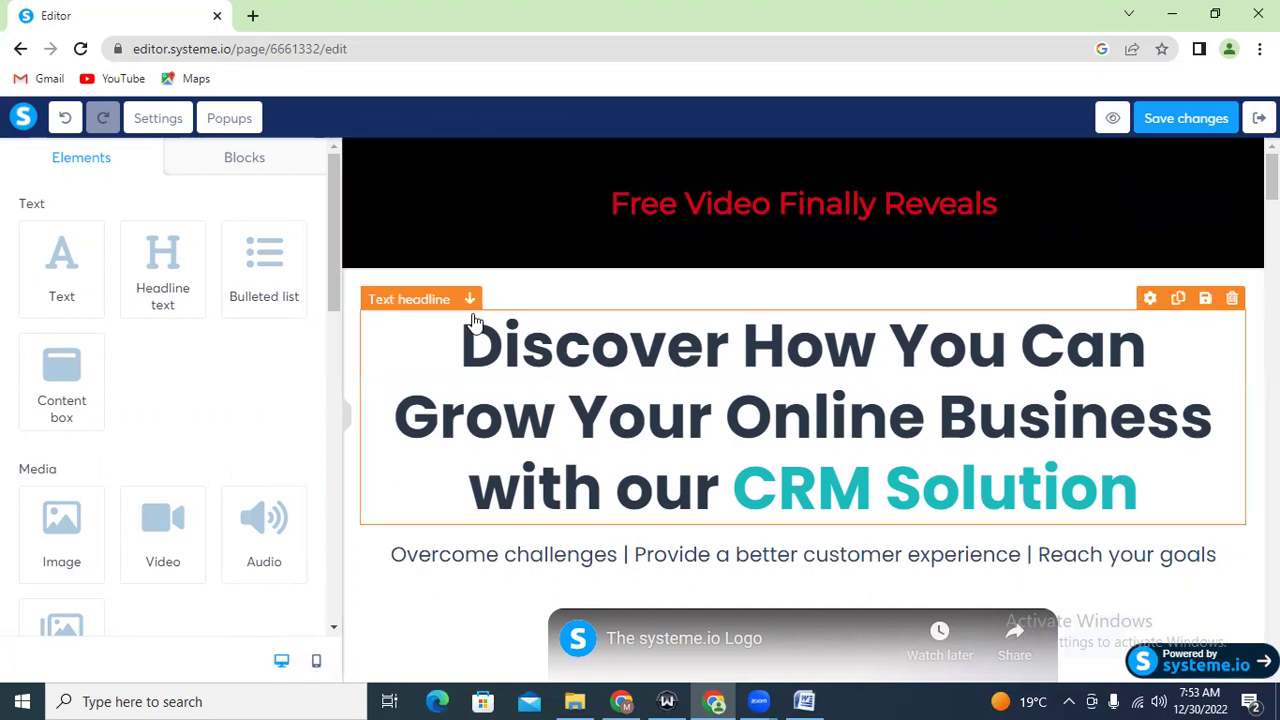
# In the mobile layout, delete the navigation section with the logo and menu icon and save the page
pyautogui.click(318, 666)
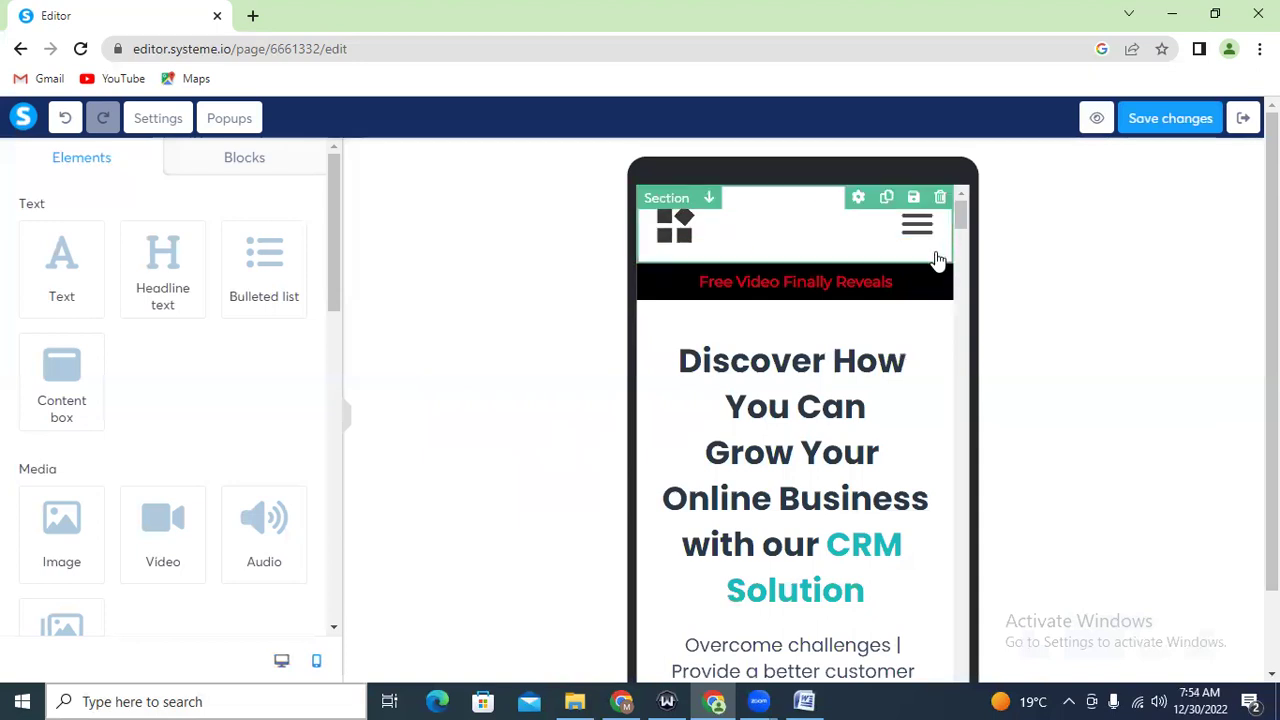
pyautogui.click(940, 198)
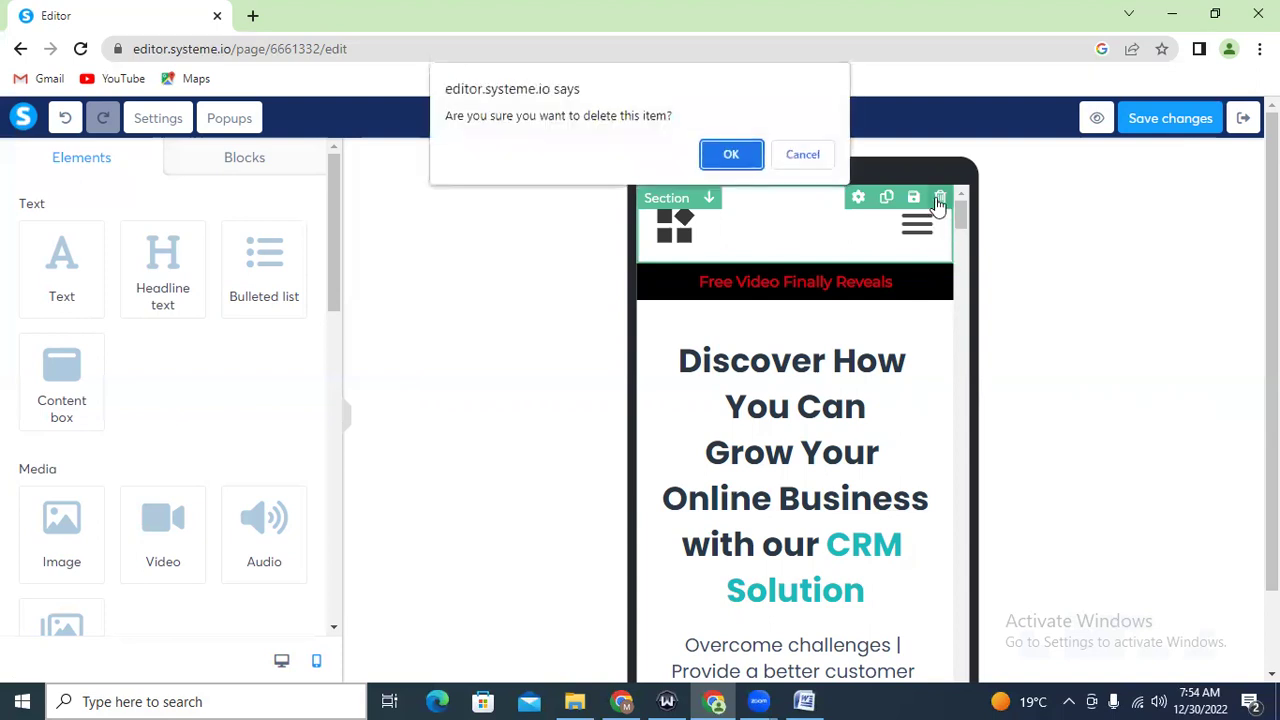
pyautogui.click(730, 154)
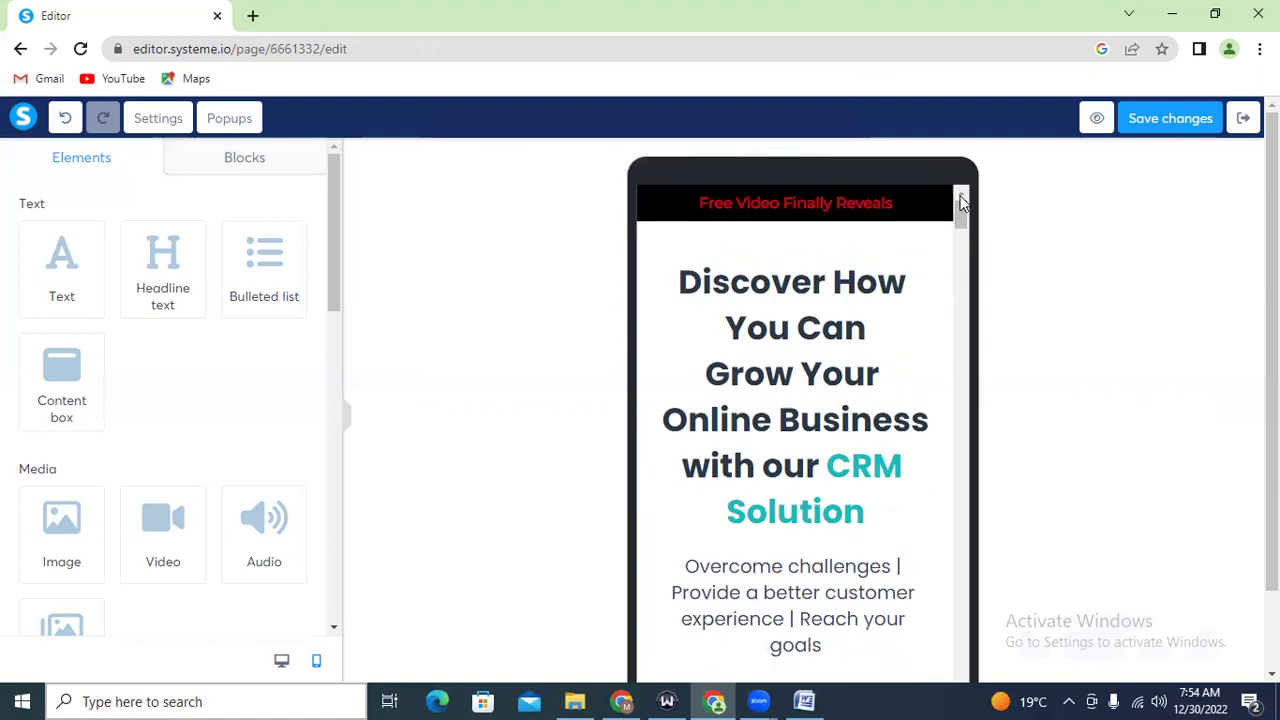
pyautogui.click(1155, 116)
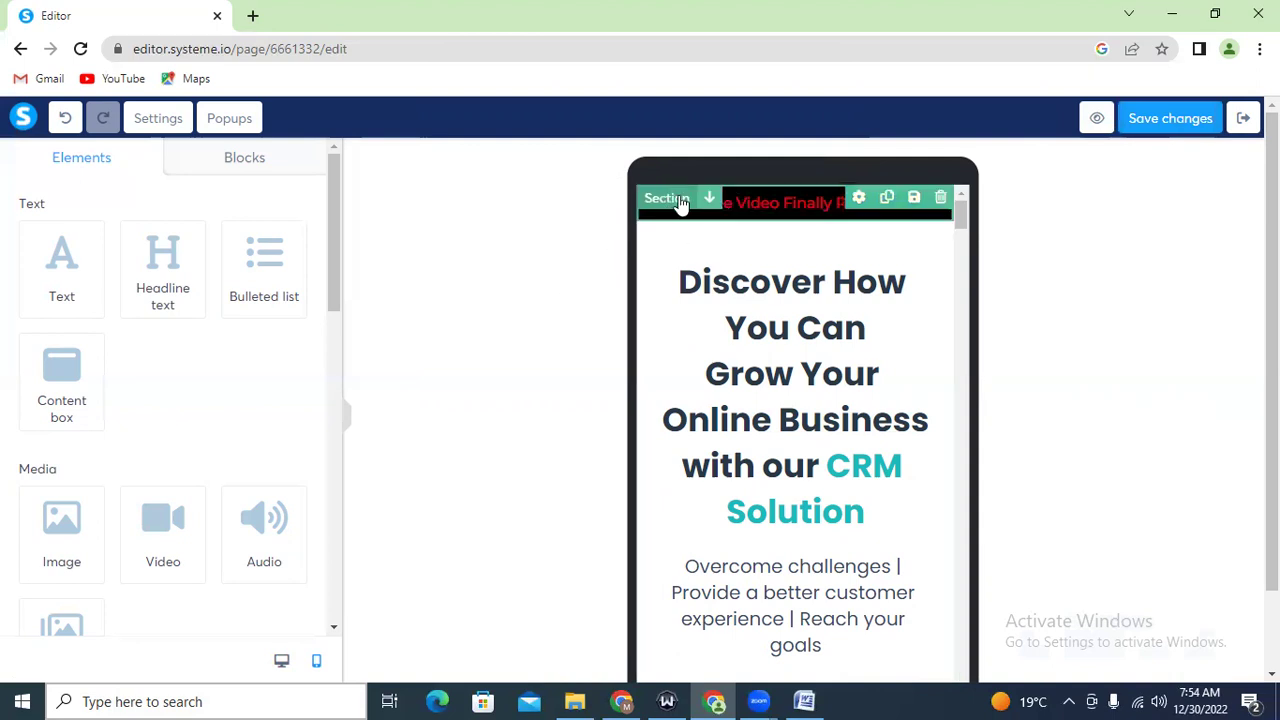
# Check the typography of the "Free Video Finally Reveals" text in the mobile layout, then return to the desktop layout and save the page
pyautogui.click(777, 210)
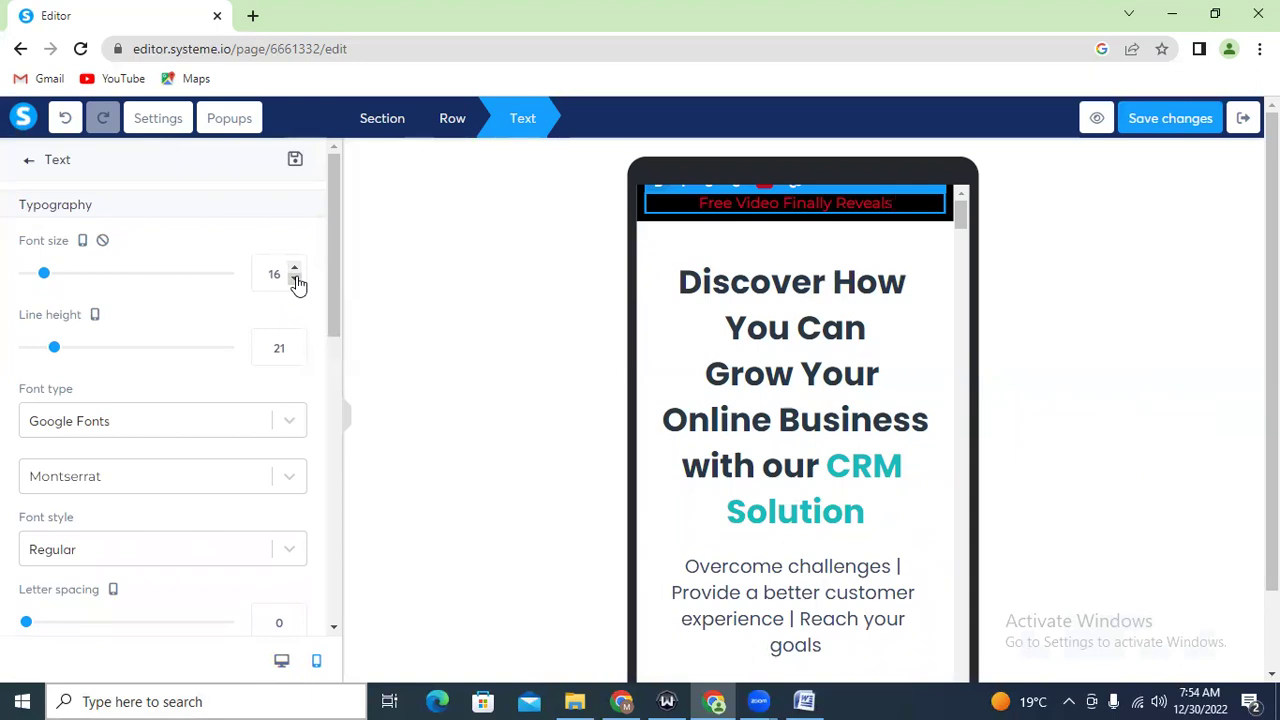
pyautogui.click(282, 664)
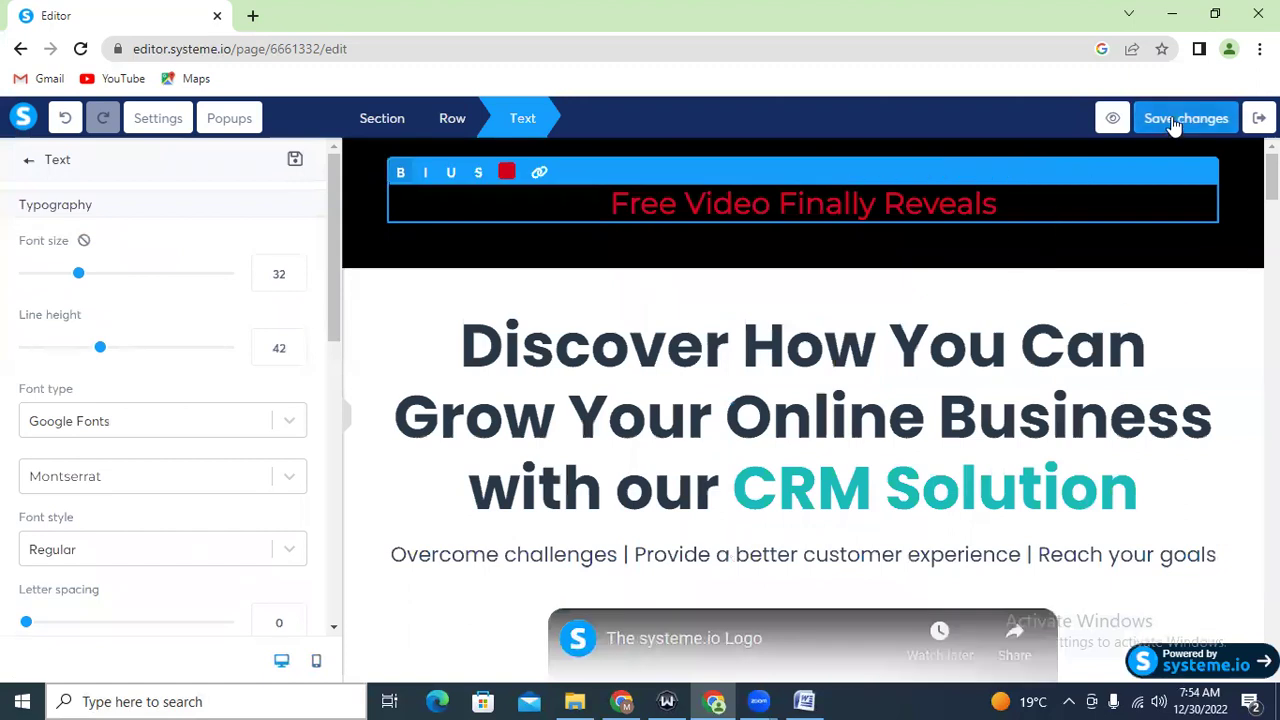
pyautogui.click(1172, 118)
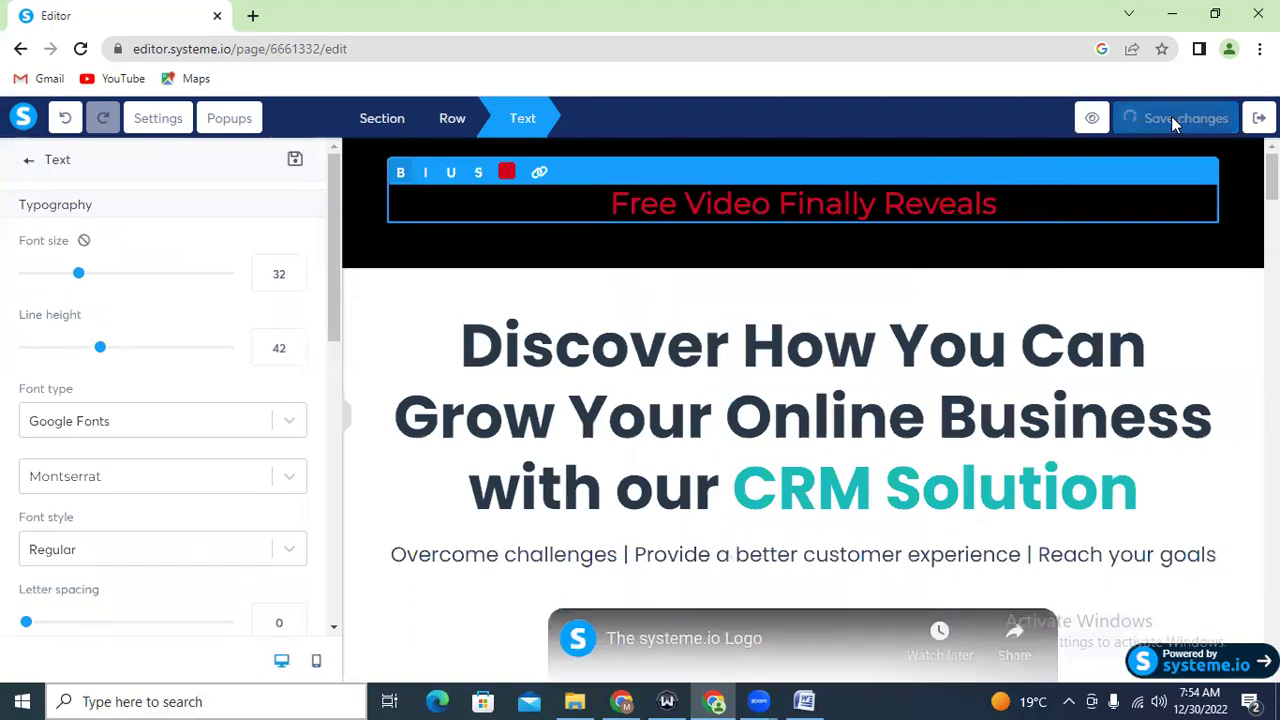
# In the mobile layout, set the "Free Video Finally Reveals" font size to 23, save the page and return to the desktop layout
pyautogui.click(317, 664)
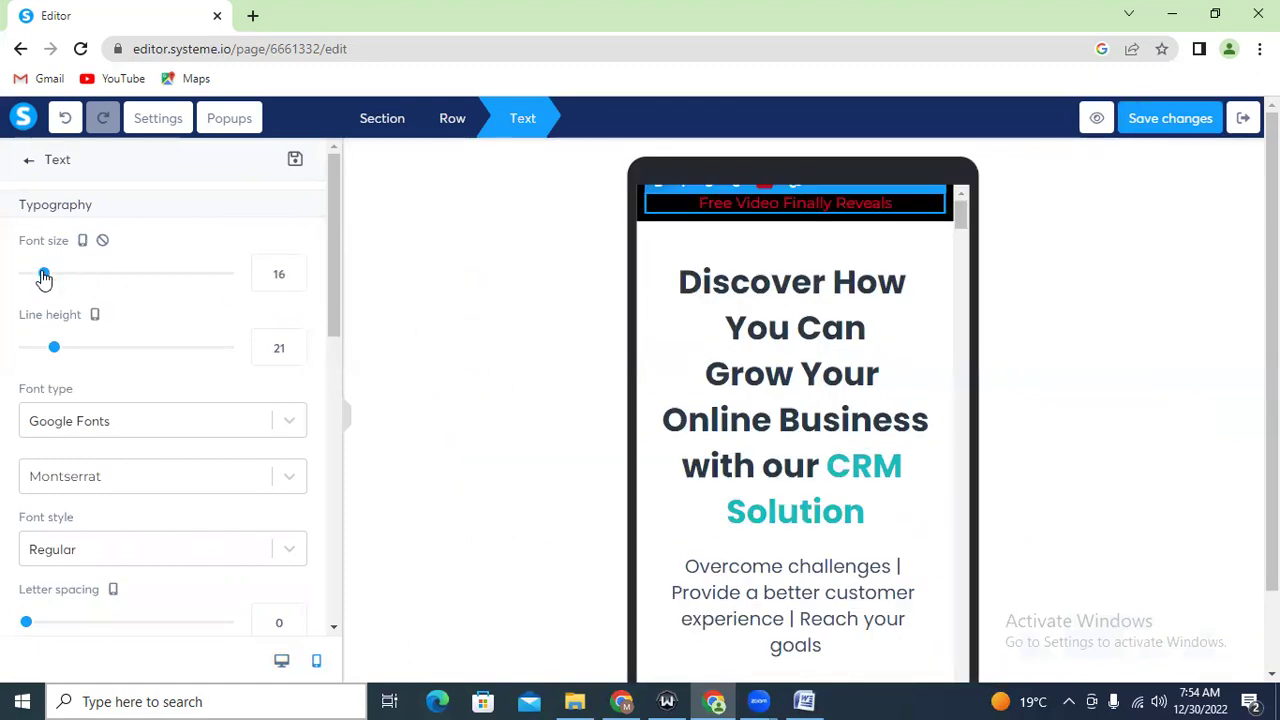
pyautogui.doubleClick(273, 275)
pyautogui.write('32')
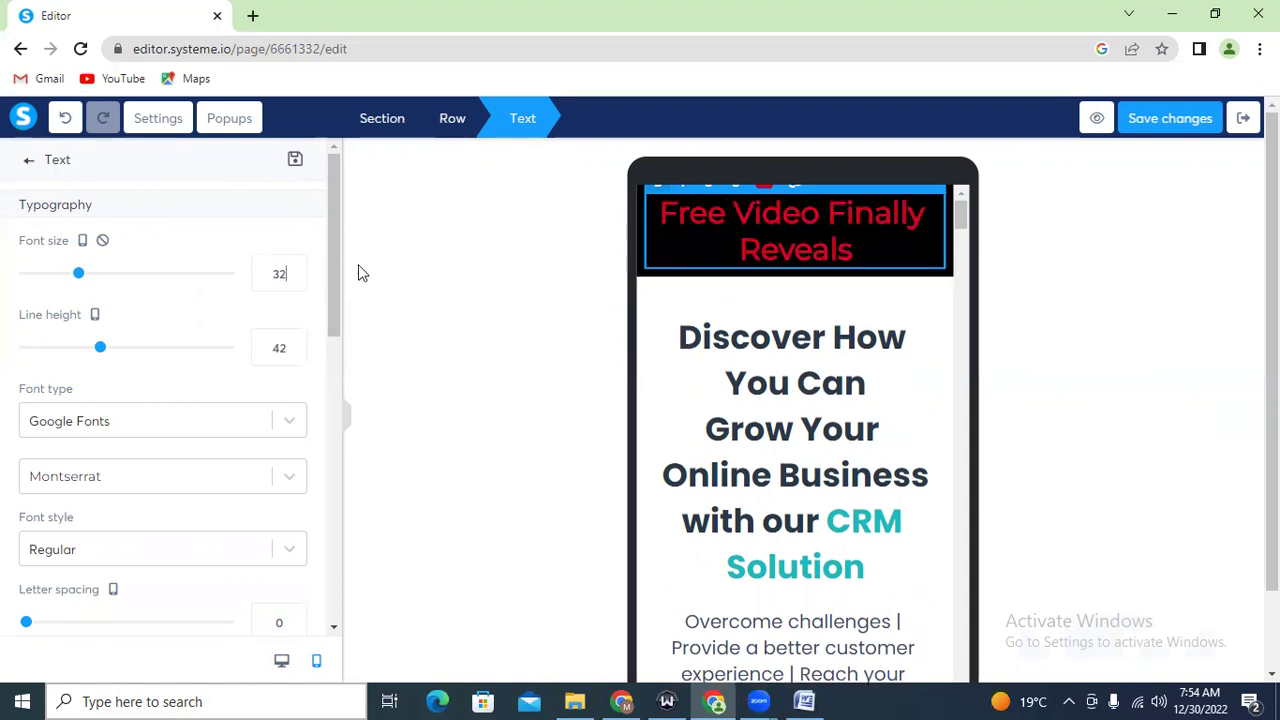
pyautogui.moveTo(78, 279); pyautogui.dragTo(60, 279)
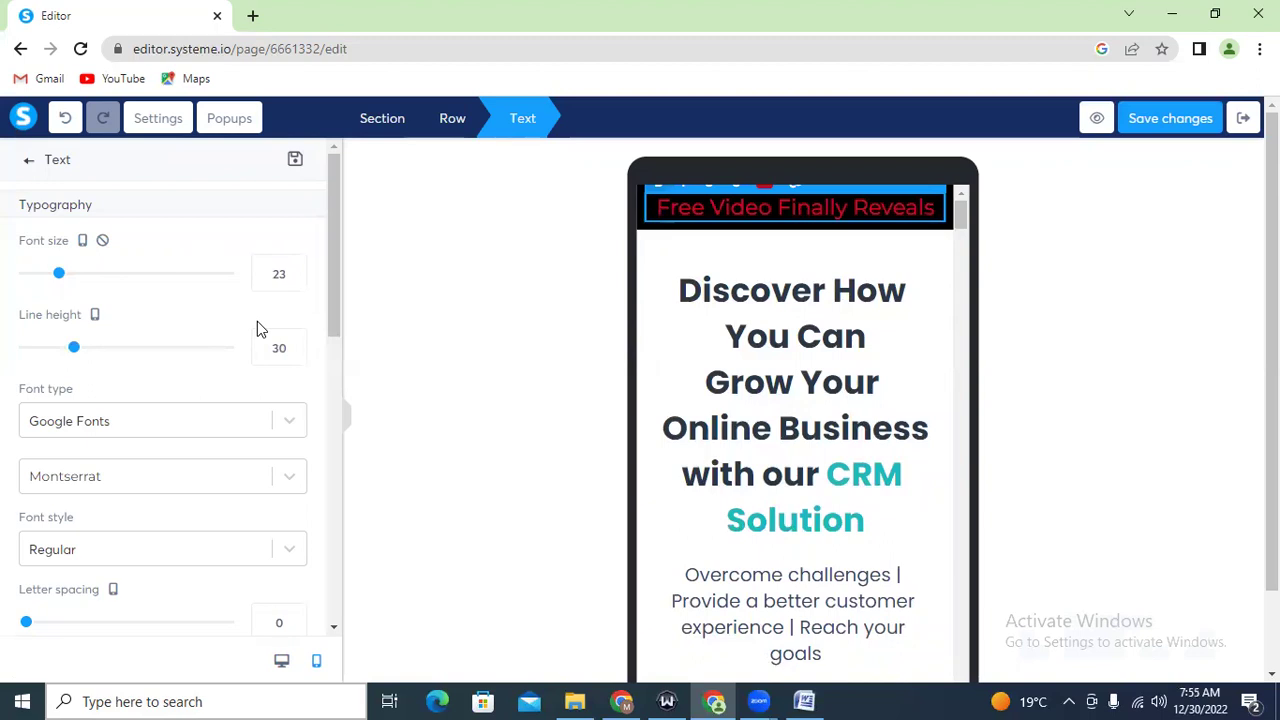
pyautogui.press('Escape')
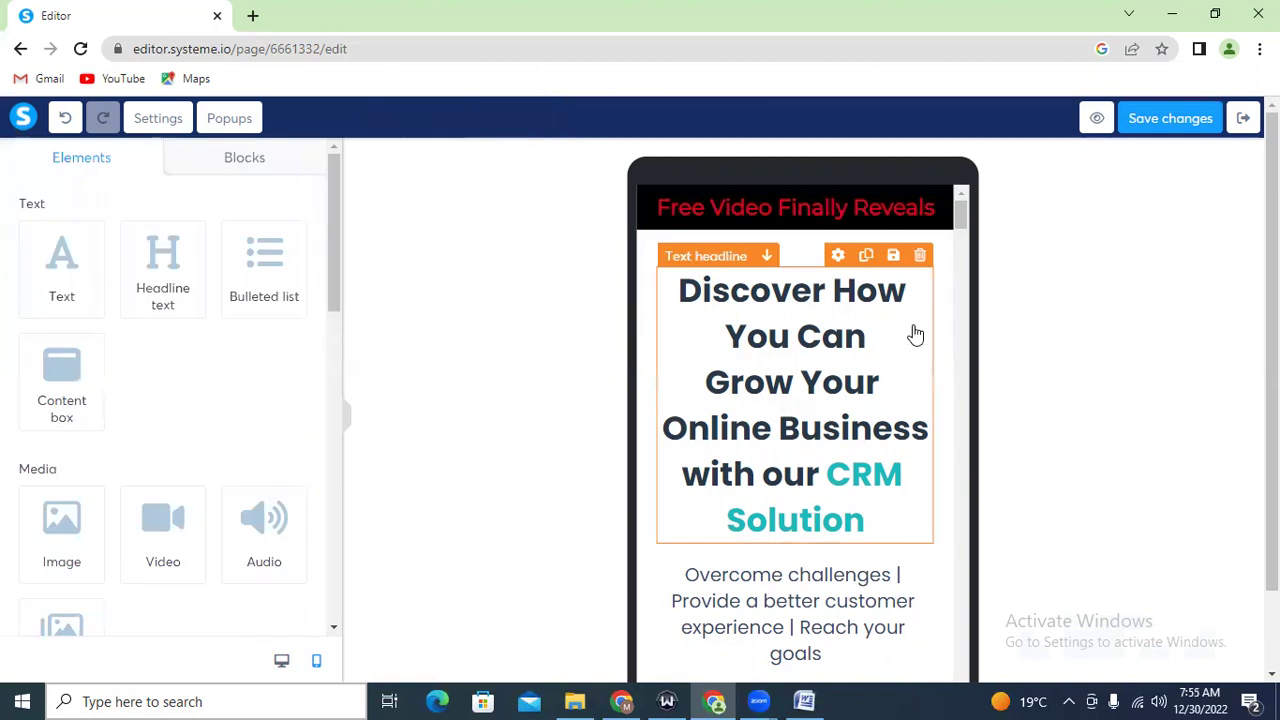
pyautogui.click(1173, 118)
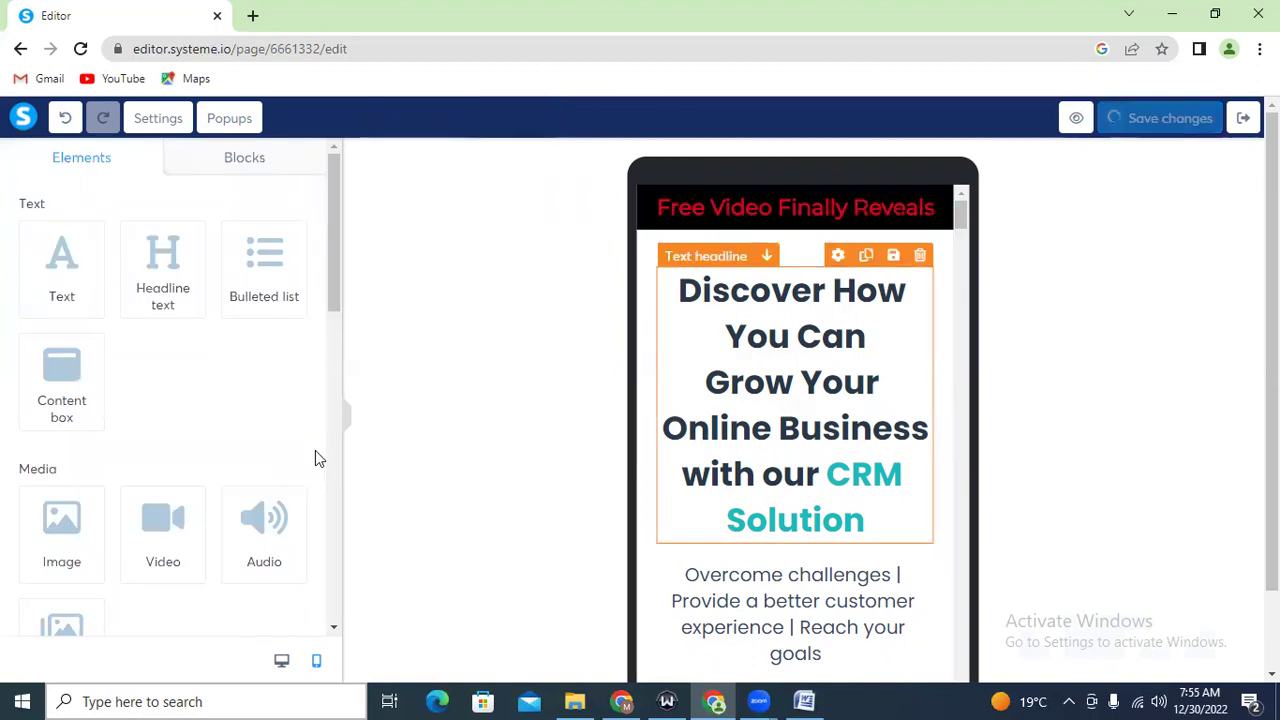
pyautogui.click(282, 663)
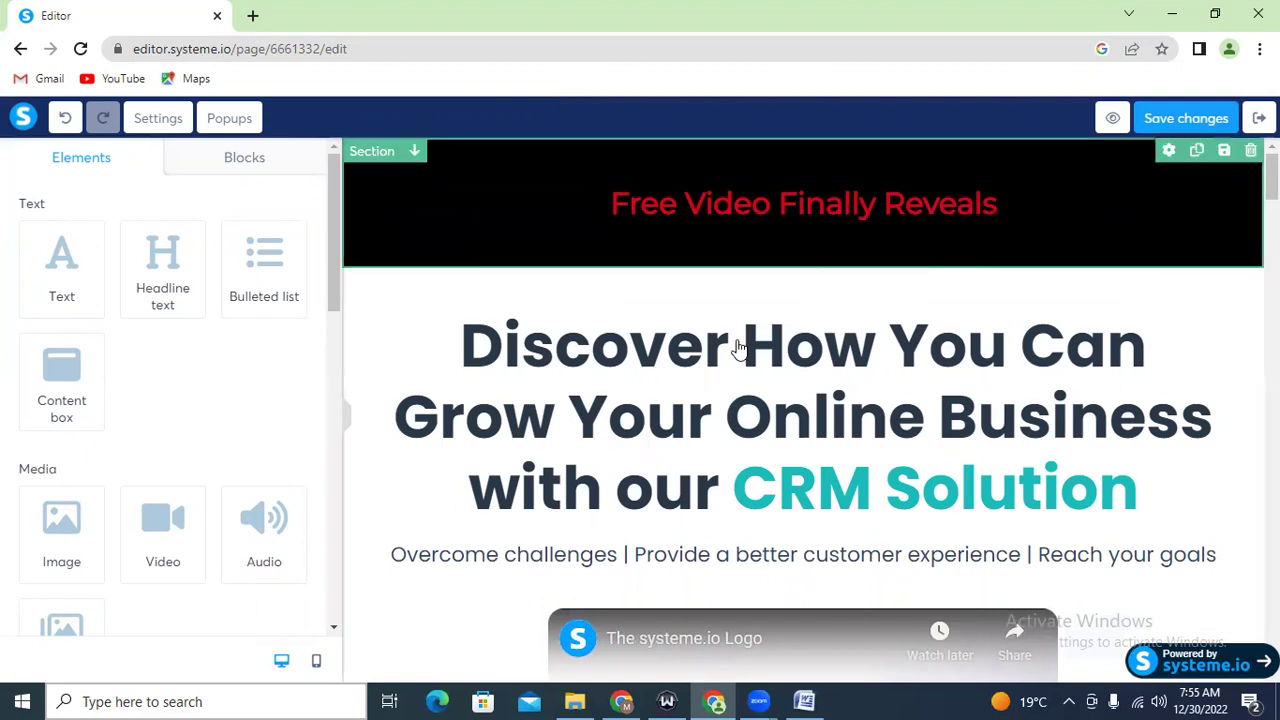
# Copy "The secret to earning multiple six figures and an affiliate marketer" from the Word document and paste it over the page's main headline
pyautogui.click(804, 701)
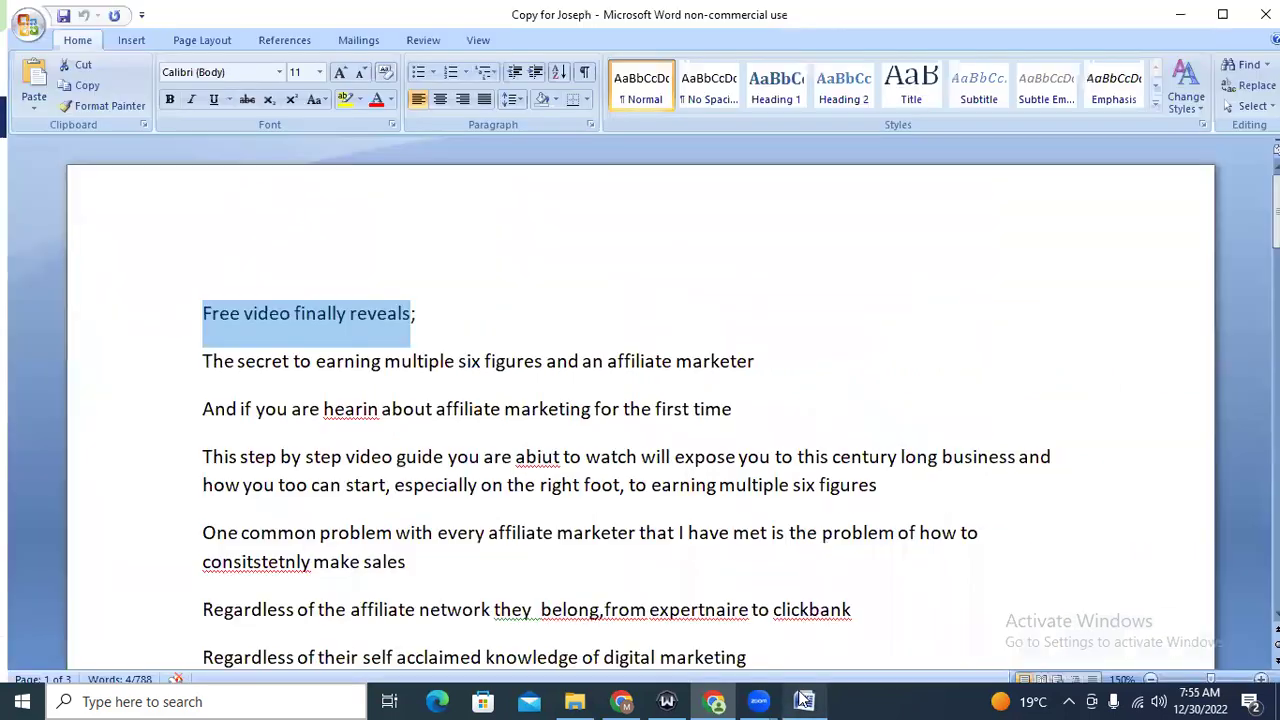
pyautogui.tripleClick(238, 361)
pyautogui.hotkey('ctrl', 'c')
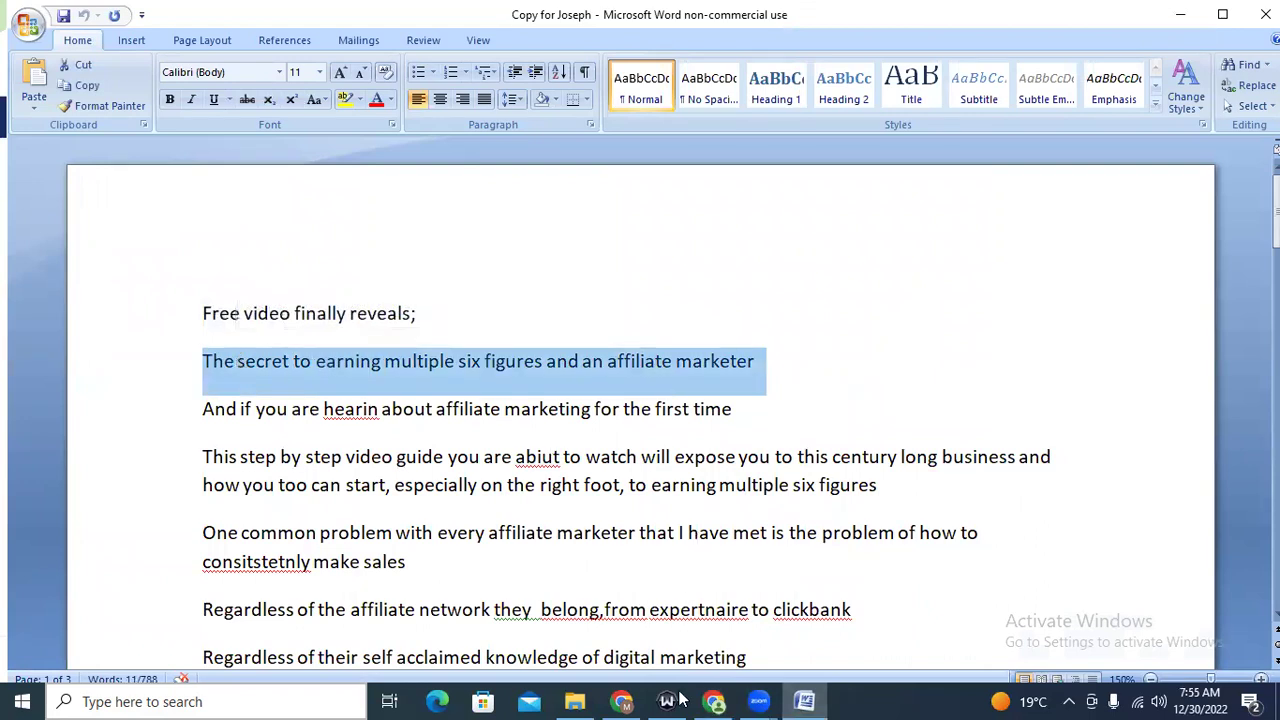
pyautogui.click(622, 701)
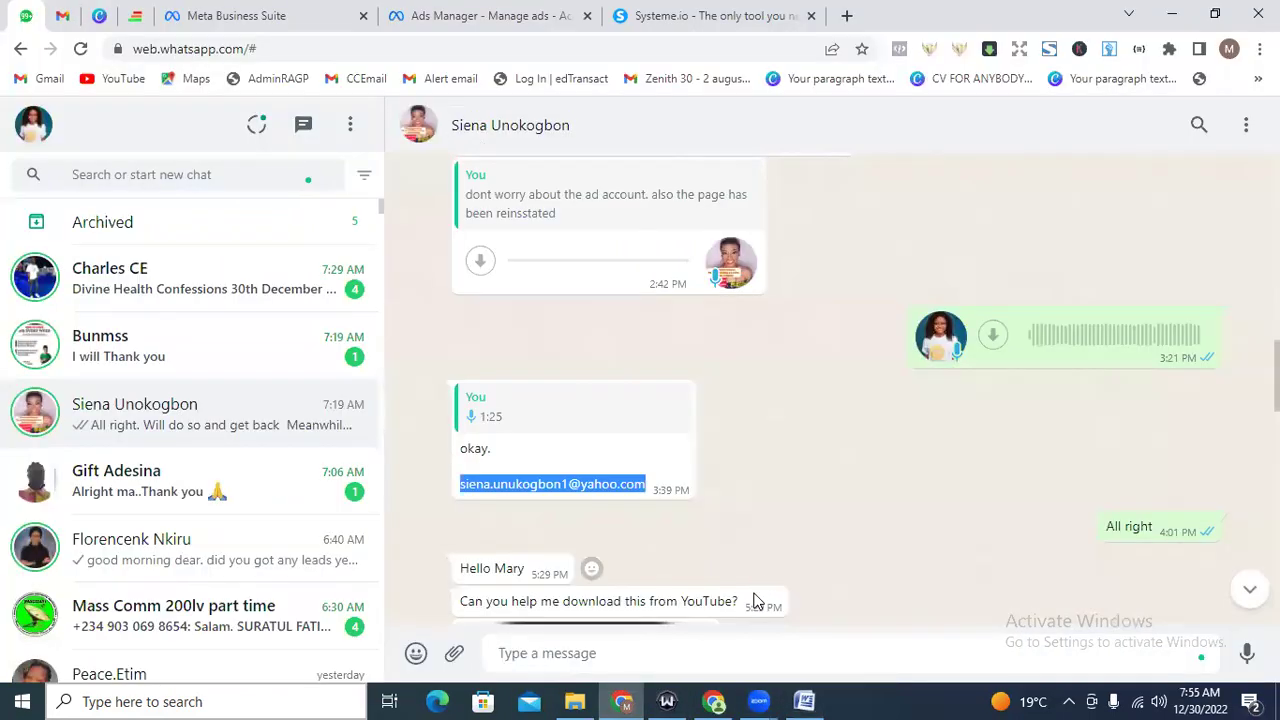
pyautogui.click(715, 701)
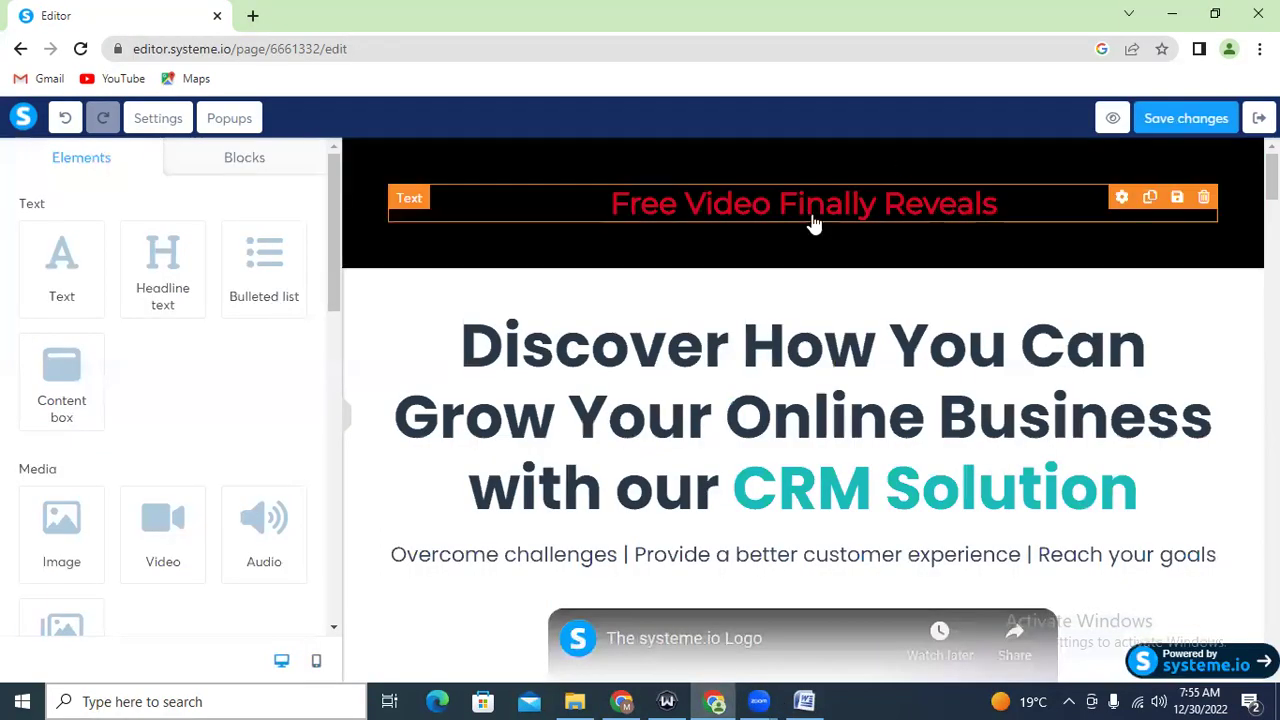
pyautogui.tripleClick(655, 390)
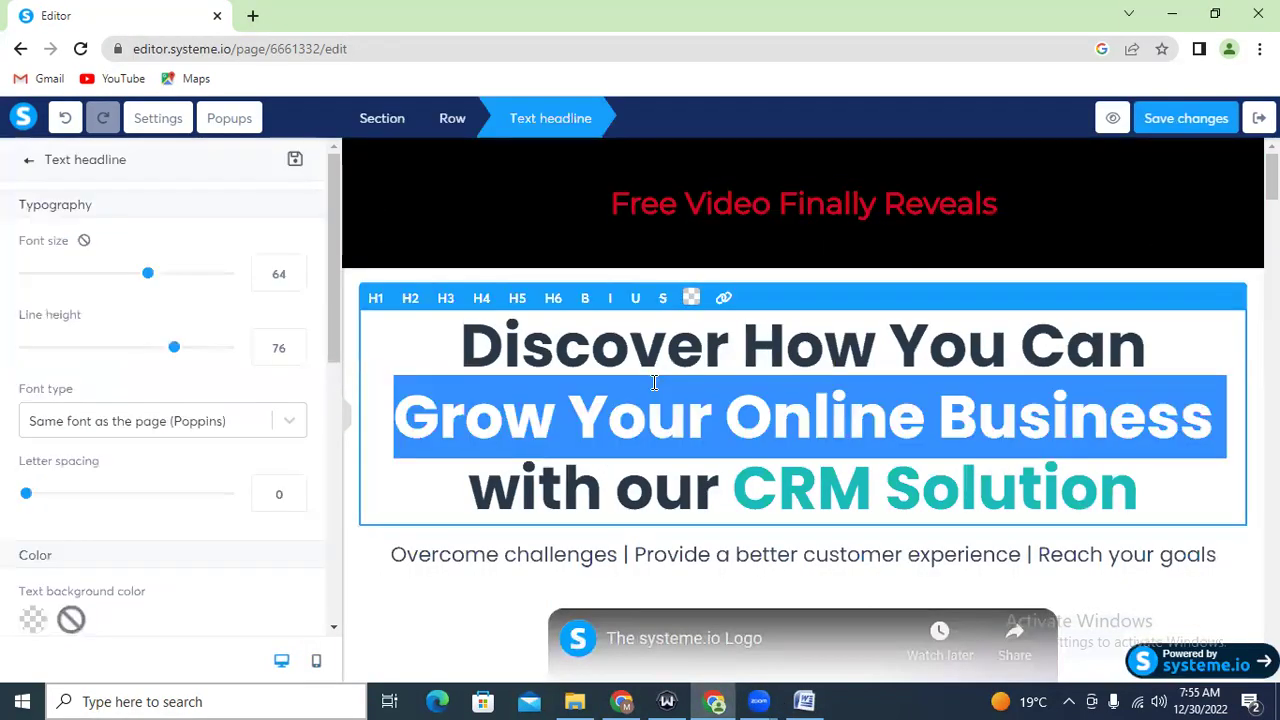
pyautogui.moveTo(464, 340); pyautogui.dragTo(1178, 489)
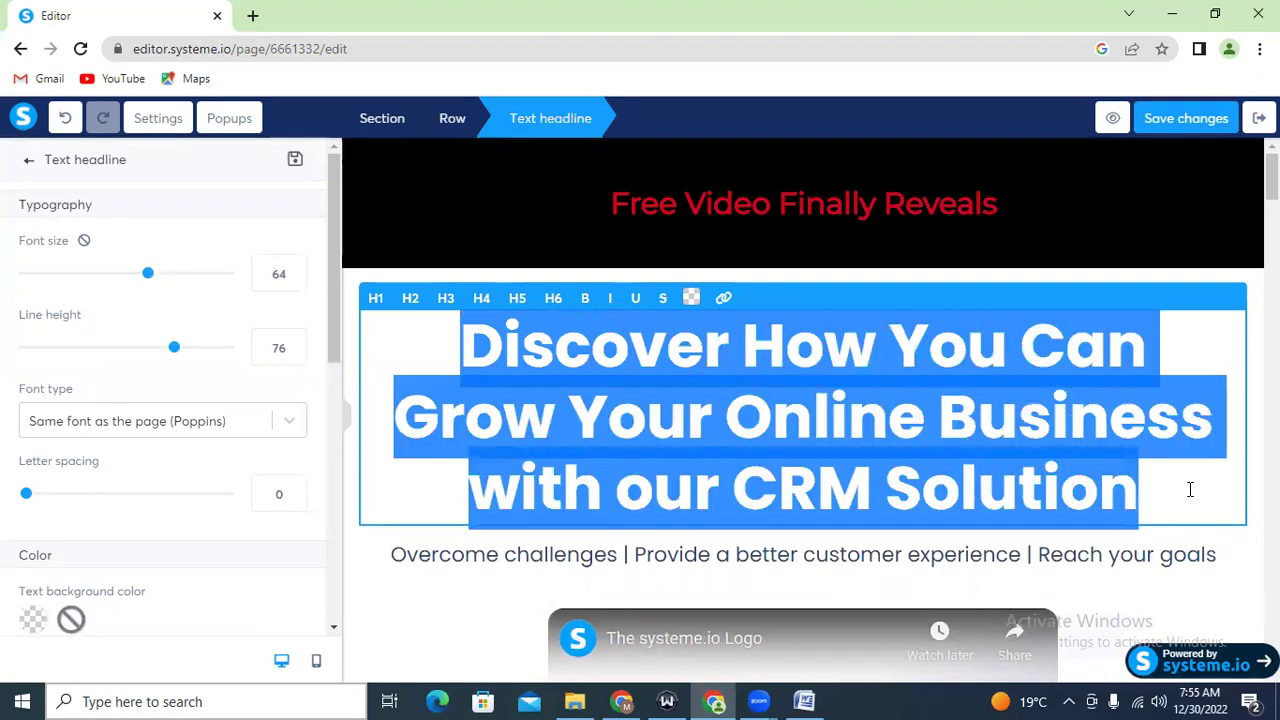
pyautogui.hotkey('ctrl', 'v')
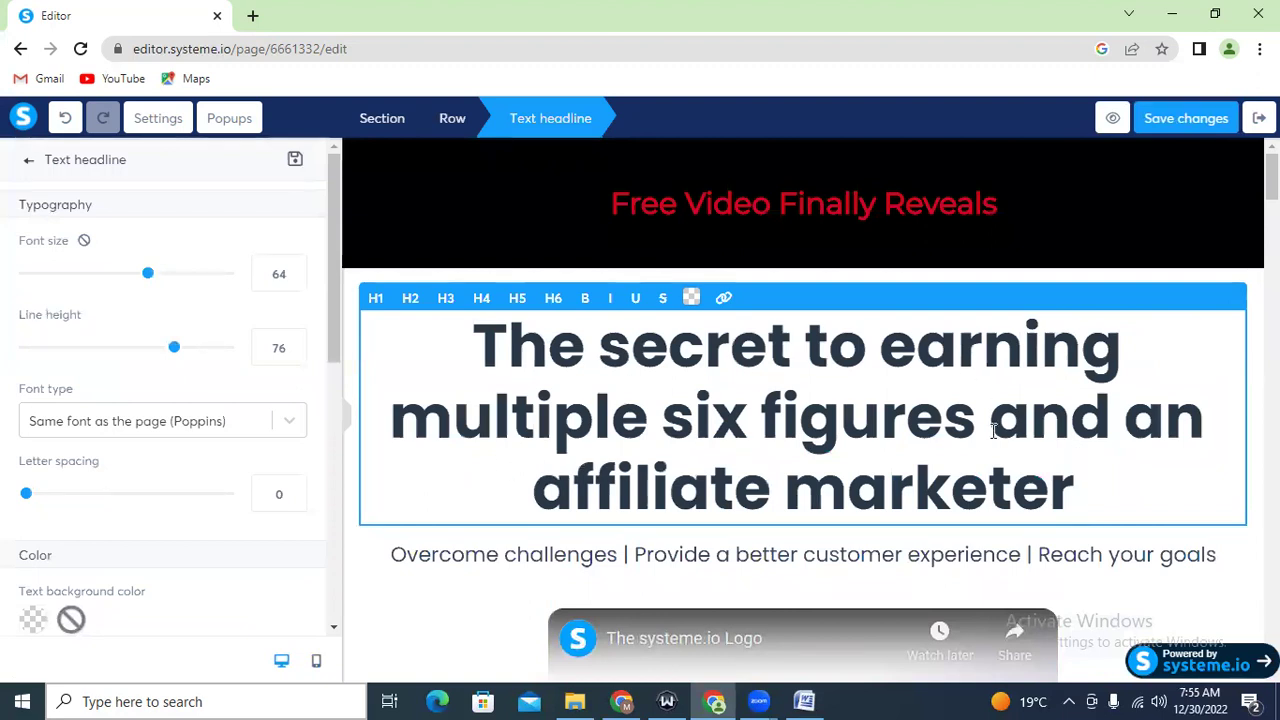
# Capitalize the first letters of "Secret" and "Earning" in the headline
pyautogui.click(626, 350)
pyautogui.press('BackSpace')
pyautogui.write('S')
pyautogui.press('Right')
pyautogui.press('Right')
pyautogui.press('Right')
pyautogui.press('Right')
pyautogui.press('Right')
pyautogui.press('Right')
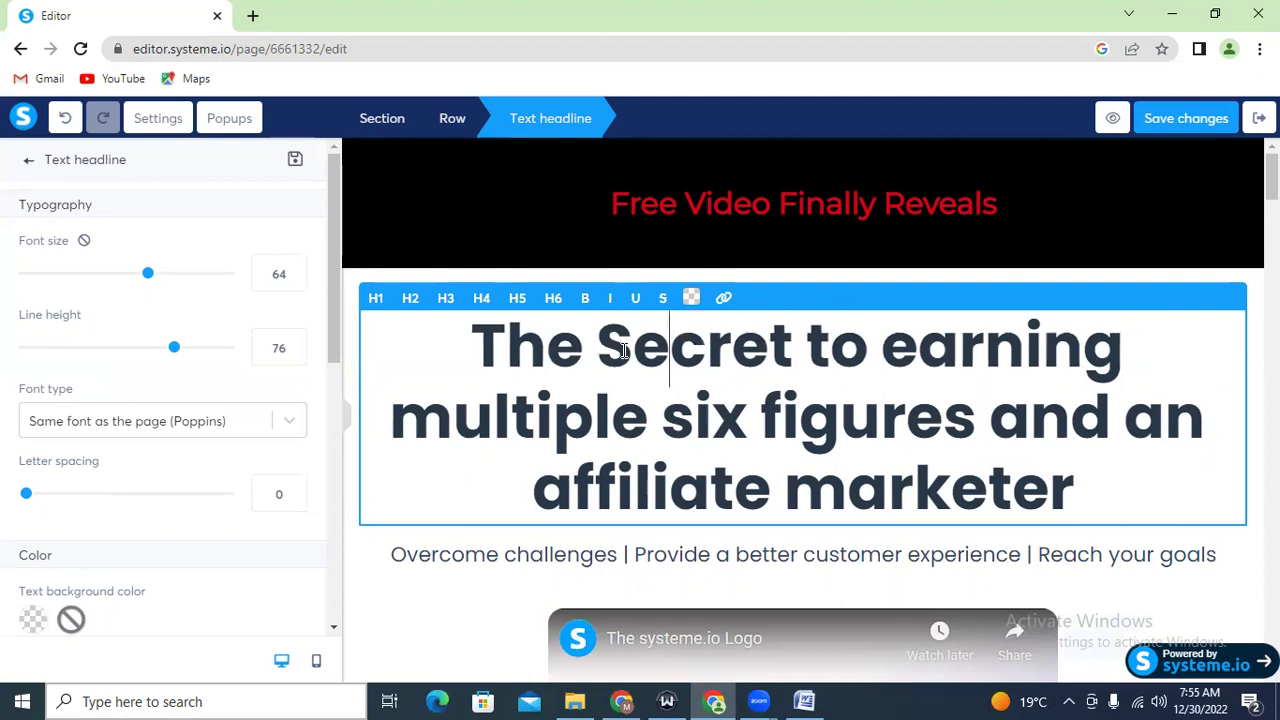
pyautogui.press('Right')
pyautogui.press('Right')
pyautogui.press('Right')
pyautogui.press('Right')
pyautogui.press('BackSpace')
pyautogui.write('E')
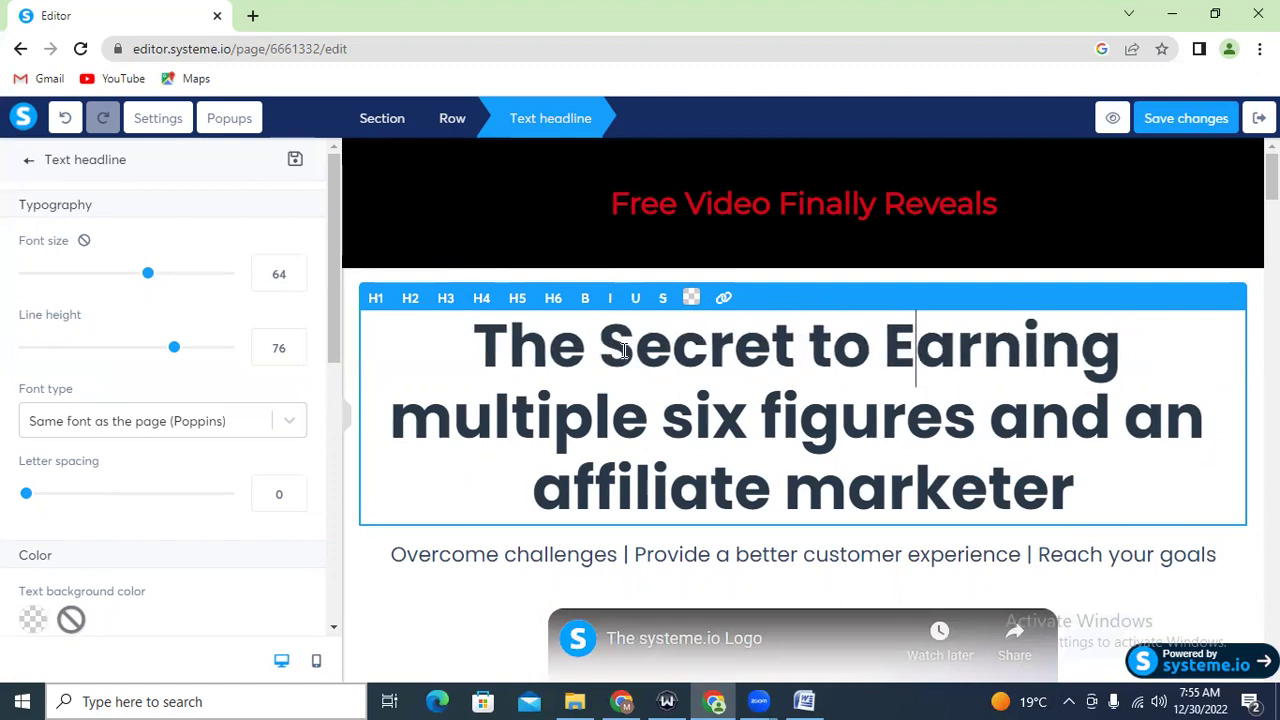
# Capitalize the first letters of "Multiple", "Six" and "Figures" in the headline
pyautogui.click(448, 416)
pyautogui.press('BackSpace')
pyautogui.write('M')
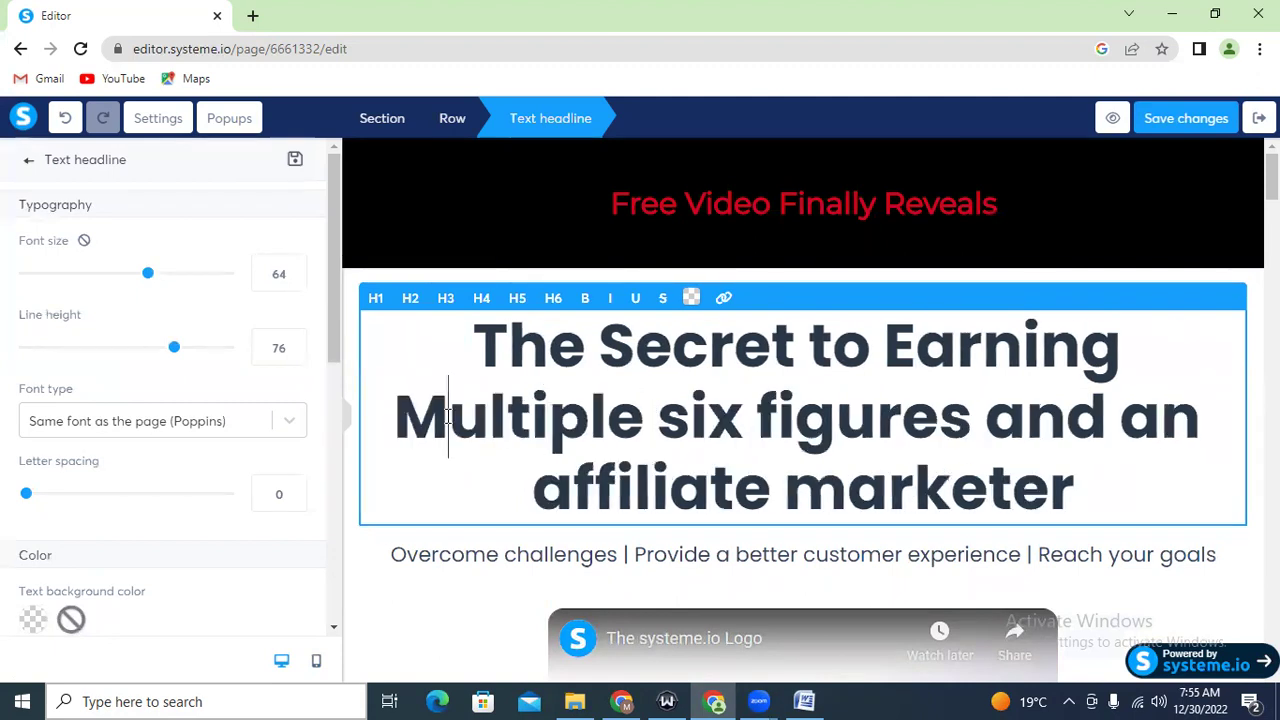
pyautogui.click(691, 416)
pyautogui.press('BackSpace')
pyautogui.write('S')
pyautogui.press('Right')
pyautogui.press('Right')
pyautogui.press('Right')
pyautogui.press('Right')
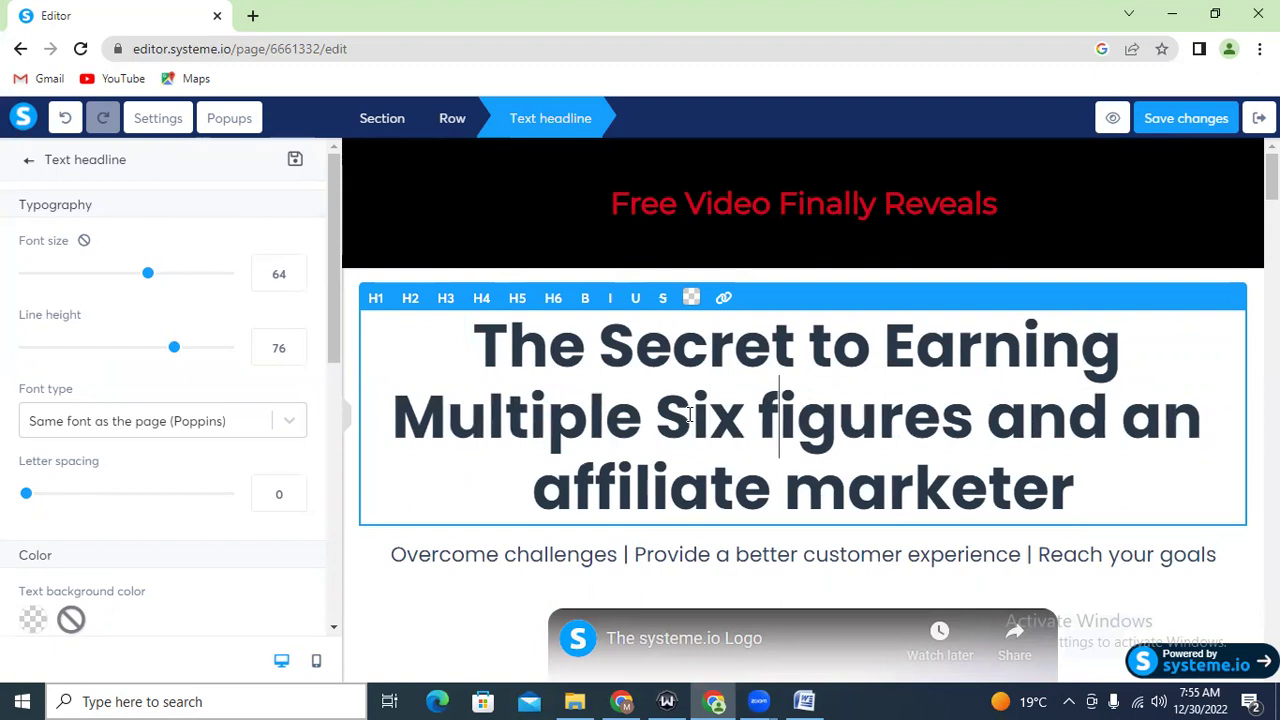
pyautogui.press('BackSpace')
pyautogui.write('F')
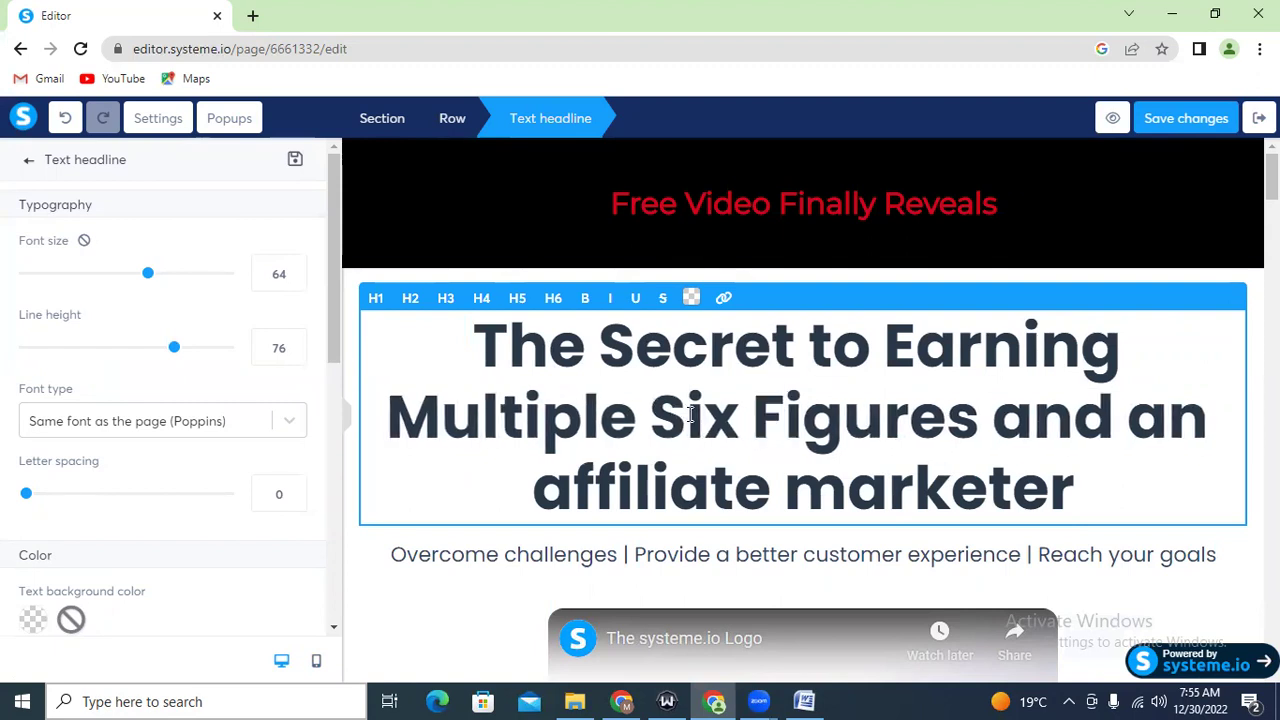
# Replace the word "and" with "as" in the headline so it reads "as an"
pyautogui.click(1092, 428)
pyautogui.press('Right')
pyautogui.press('BackSpace')
pyautogui.press('BackSpace')
pyautogui.write('s')
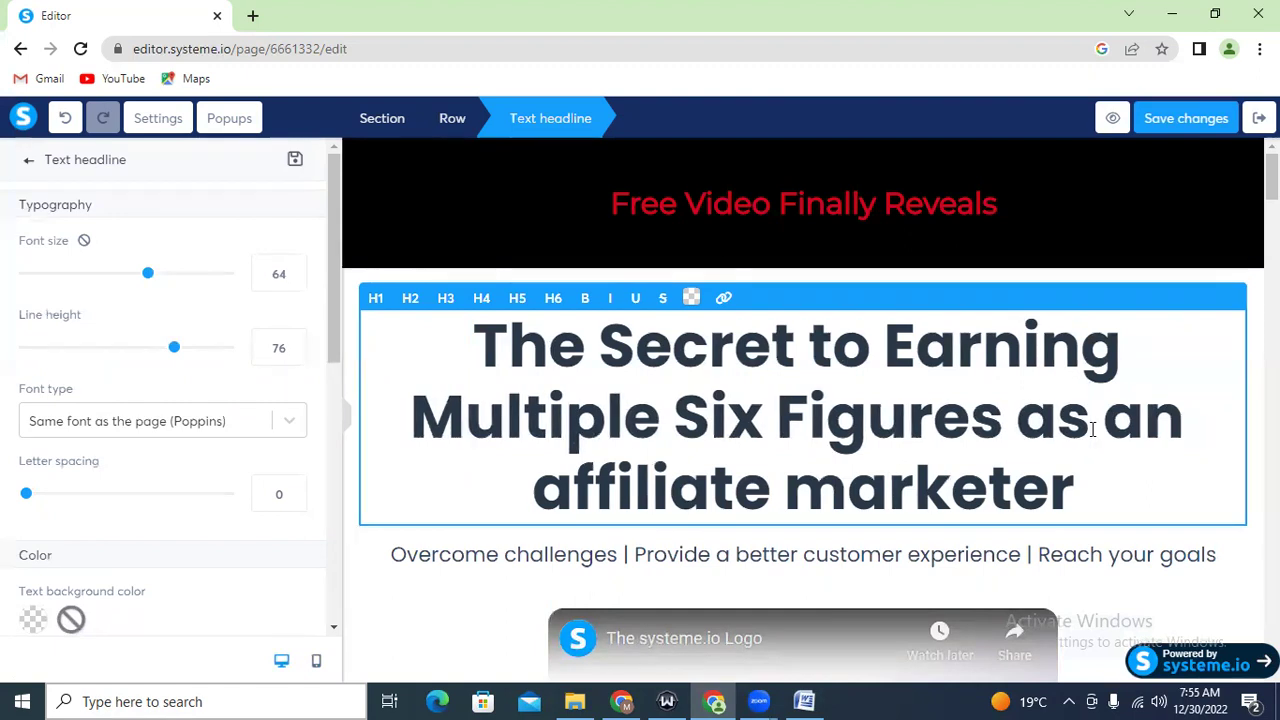
# Capitalize the first letters of "Affiliate" and "Marketer" in the headline
pyautogui.click(575, 495)
pyautogui.press('BackSpace')
pyautogui.write('A')
pyautogui.click(849, 488)
pyautogui.press('BackSpace')
pyautogui.write('M')
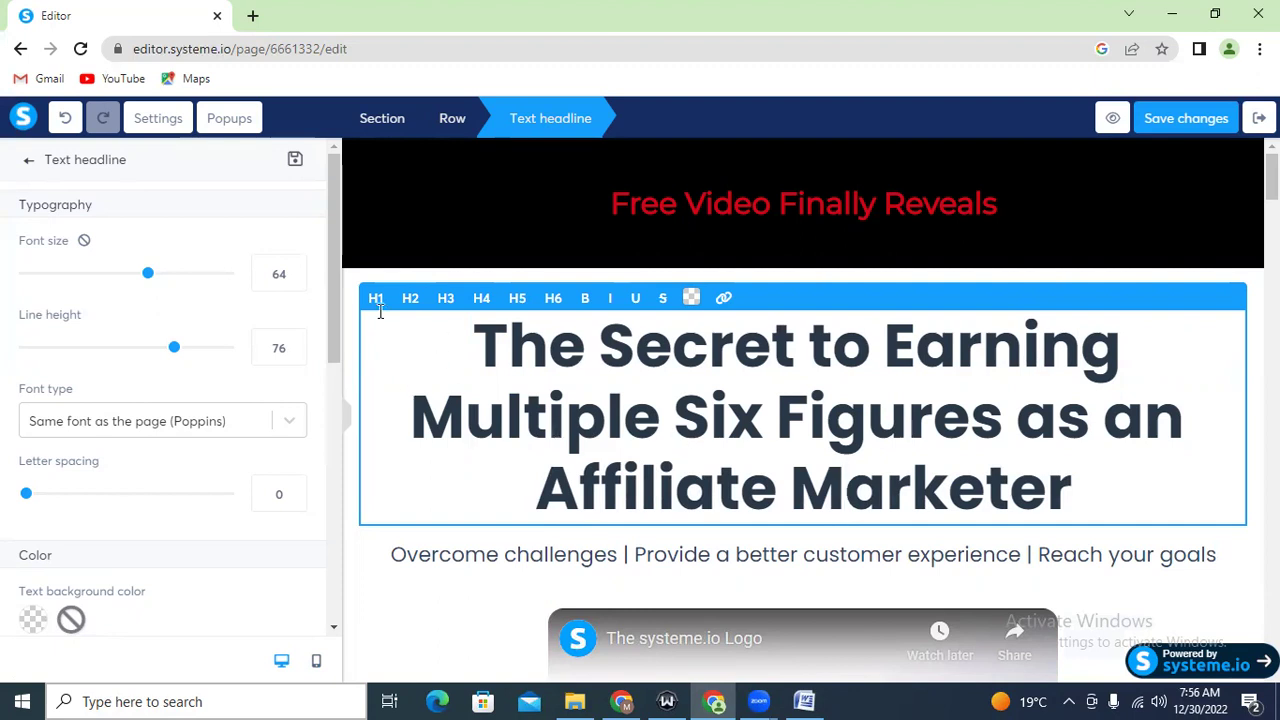
# Save the page, check the new headline in the mobile layout and return to the desktop layout
pyautogui.click(1233, 574)
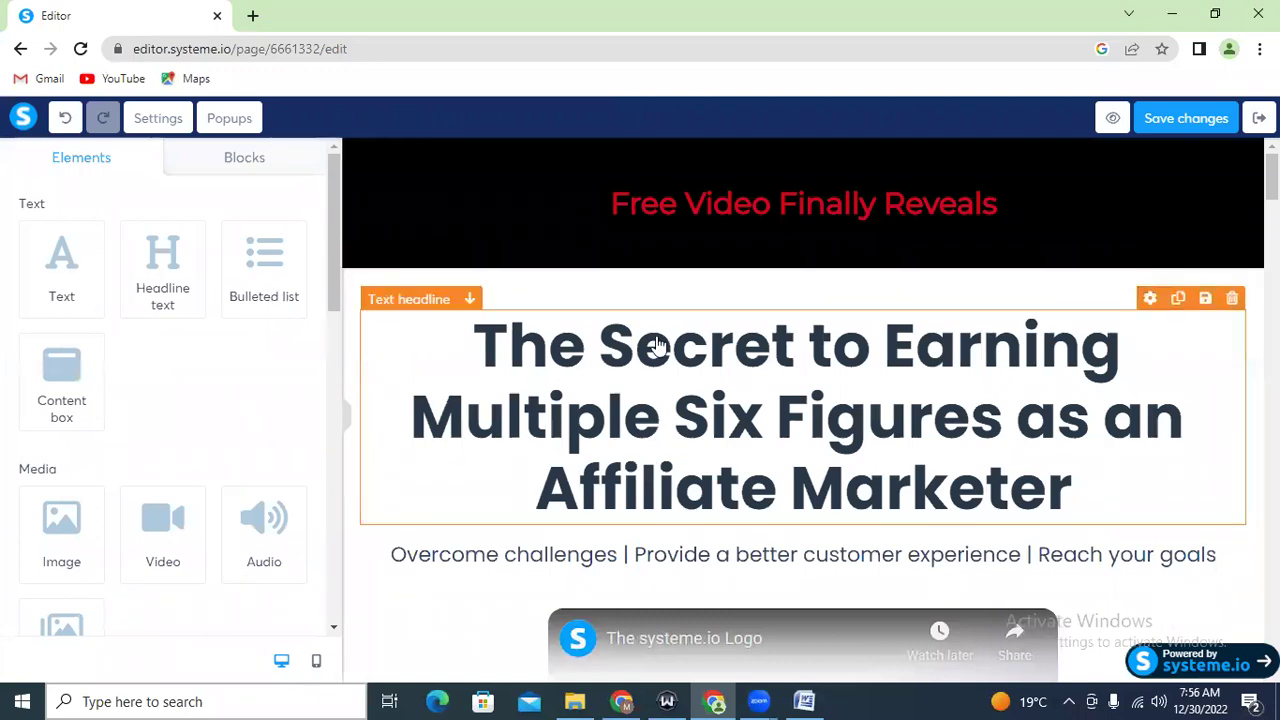
pyautogui.click(1162, 119)
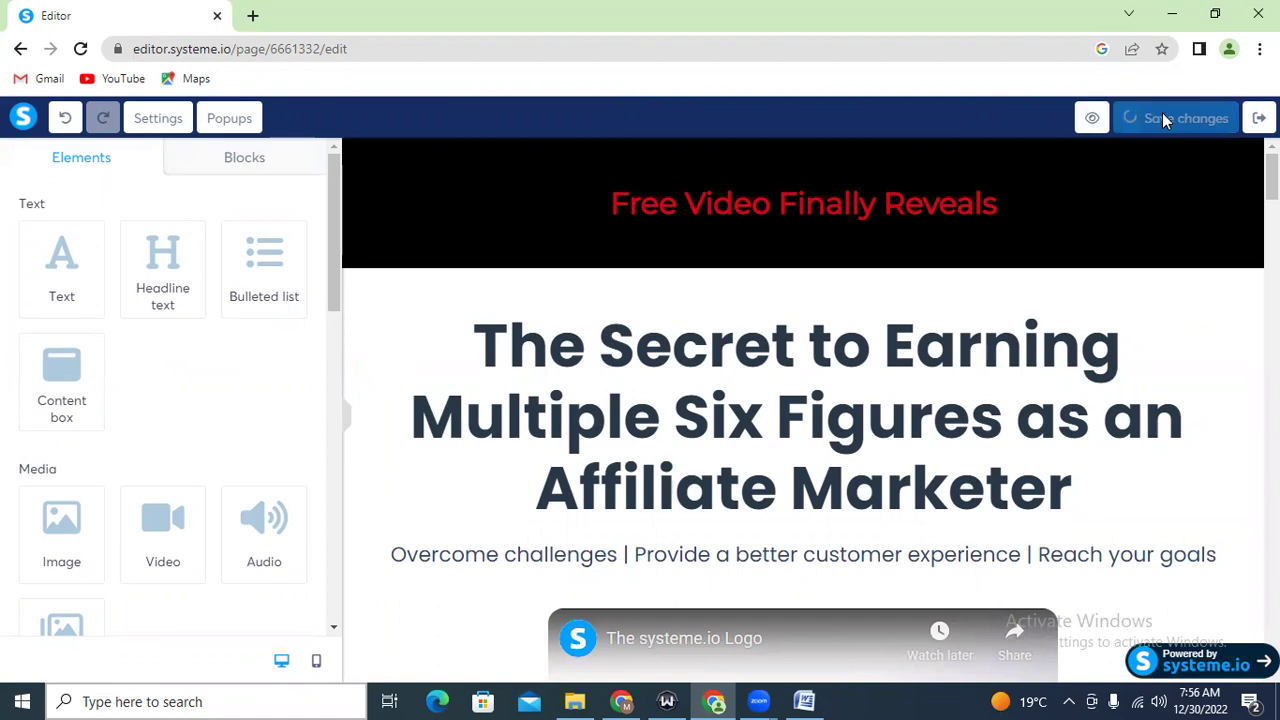
pyautogui.click(316, 664)
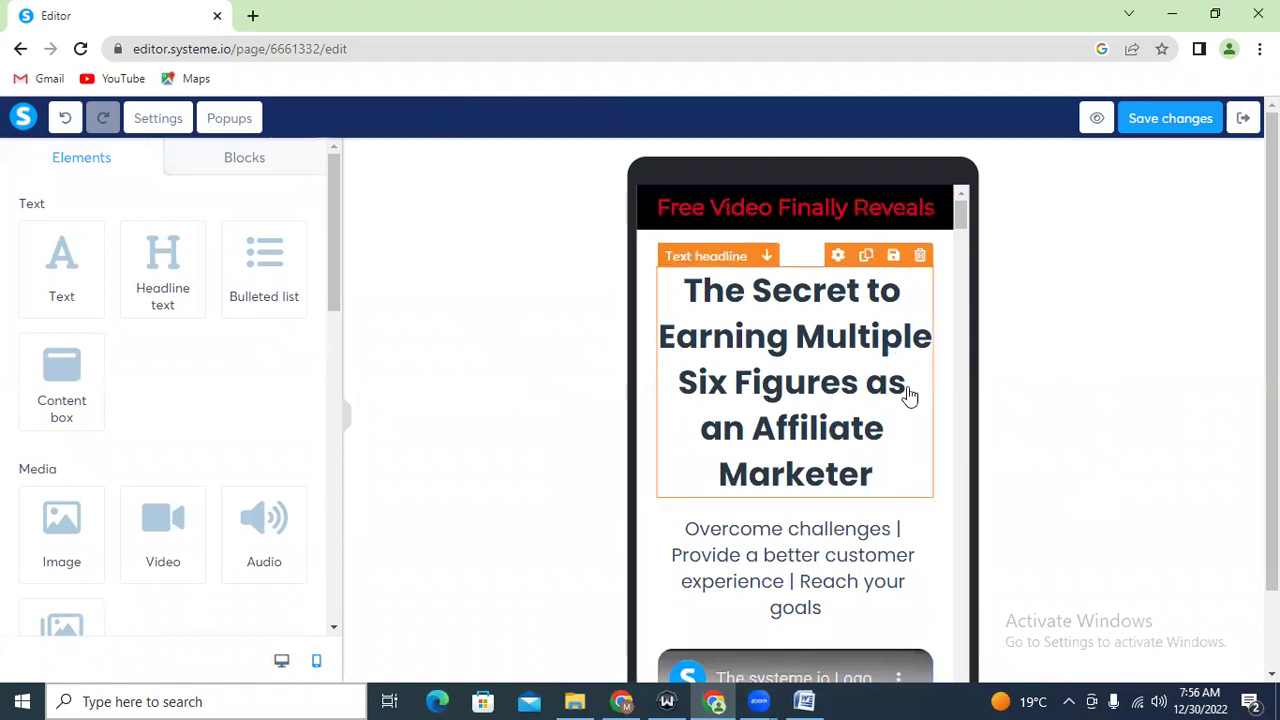
pyautogui.click(282, 664)
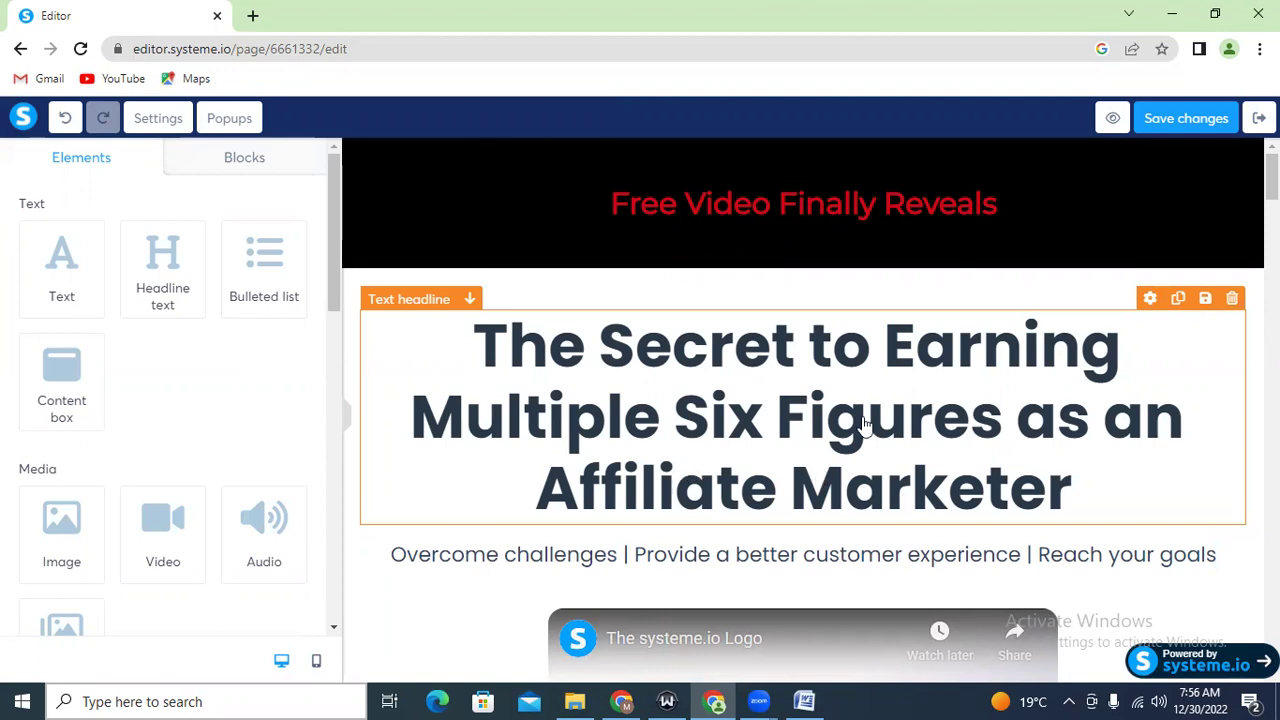
# Color the words "Multiple Six Figures" in the headline red (D0021B)
pyautogui.tripleClick(476, 415)
pyautogui.click(418, 482)
pyautogui.moveTo(412, 415); pyautogui.dragTo(606, 415)
pyautogui.moveTo(772, 405); pyautogui.dragTo(1000, 422)
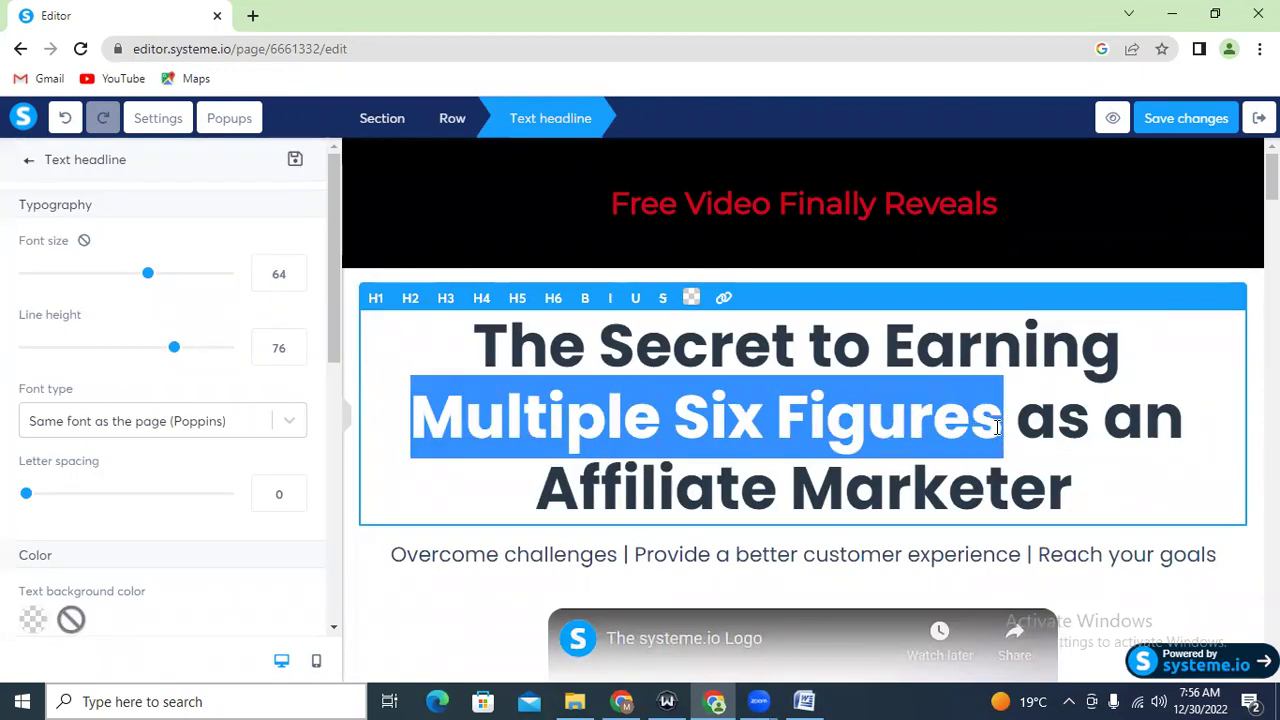
pyautogui.click(690, 300)
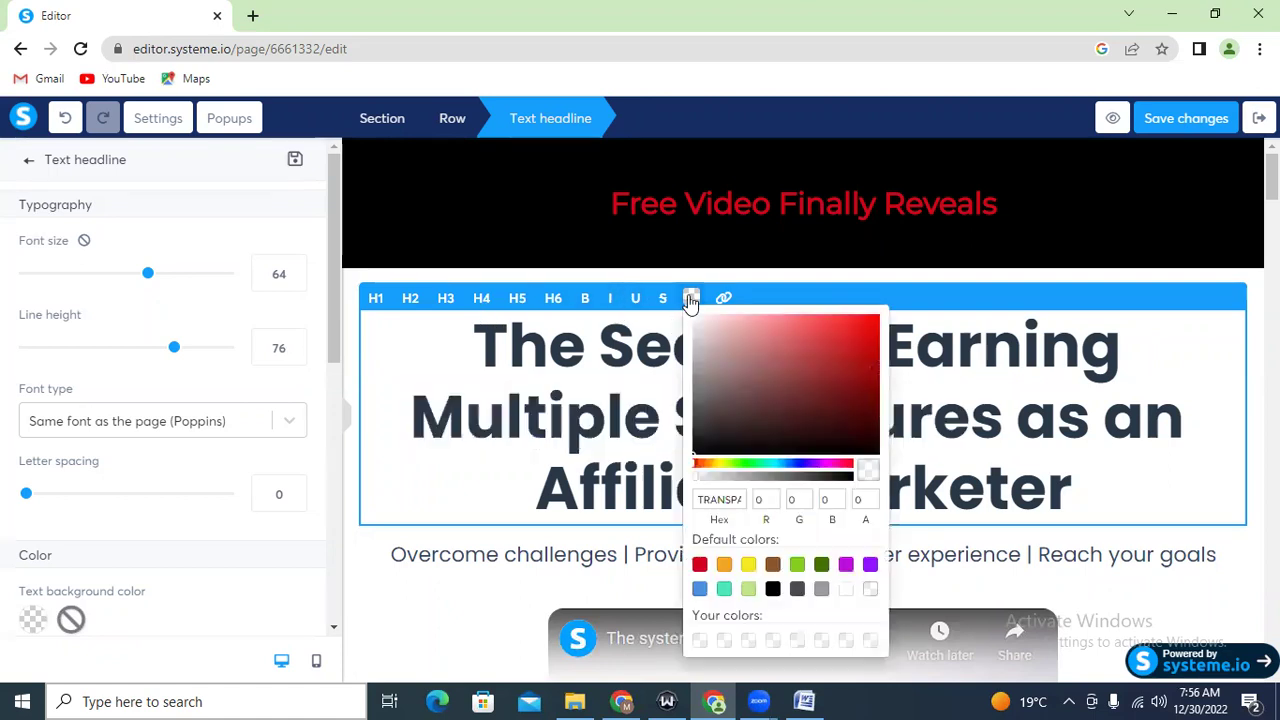
pyautogui.click(700, 566)
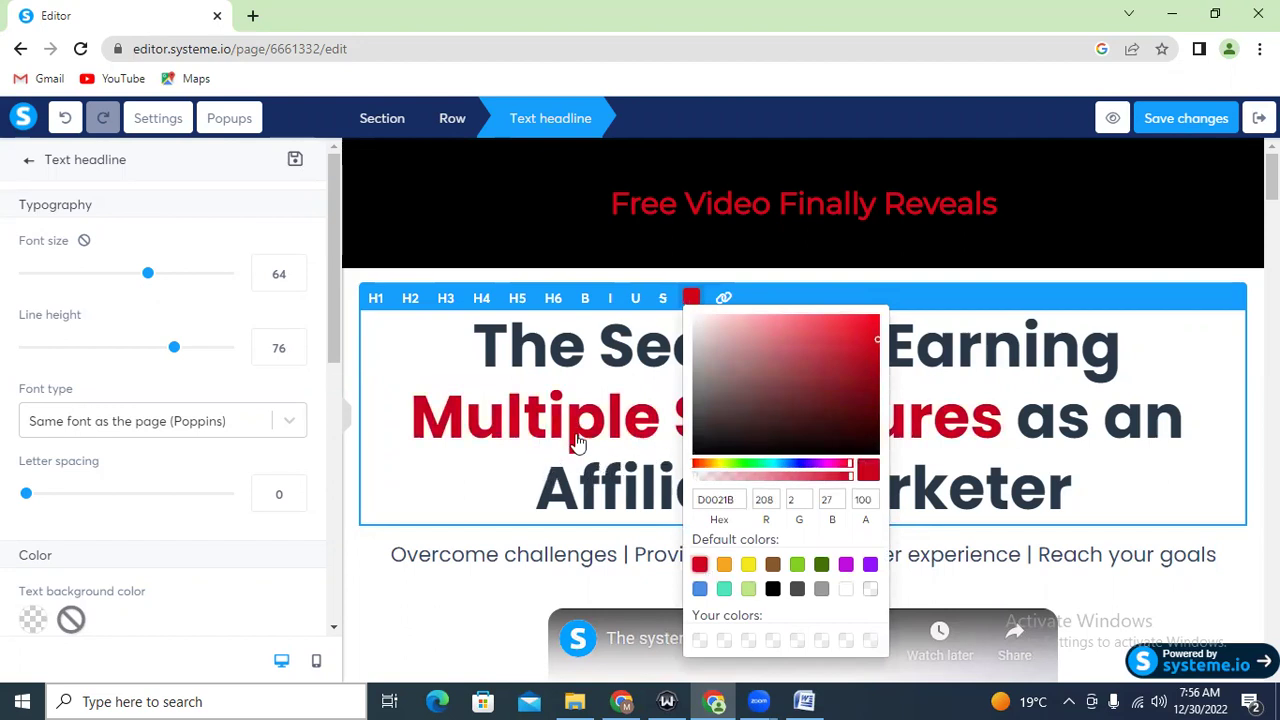
# Underline the words "Multiple Six Figures" in the headline
pyautogui.click(516, 408)
pyautogui.moveTo(430, 418); pyautogui.dragTo(1003, 418)
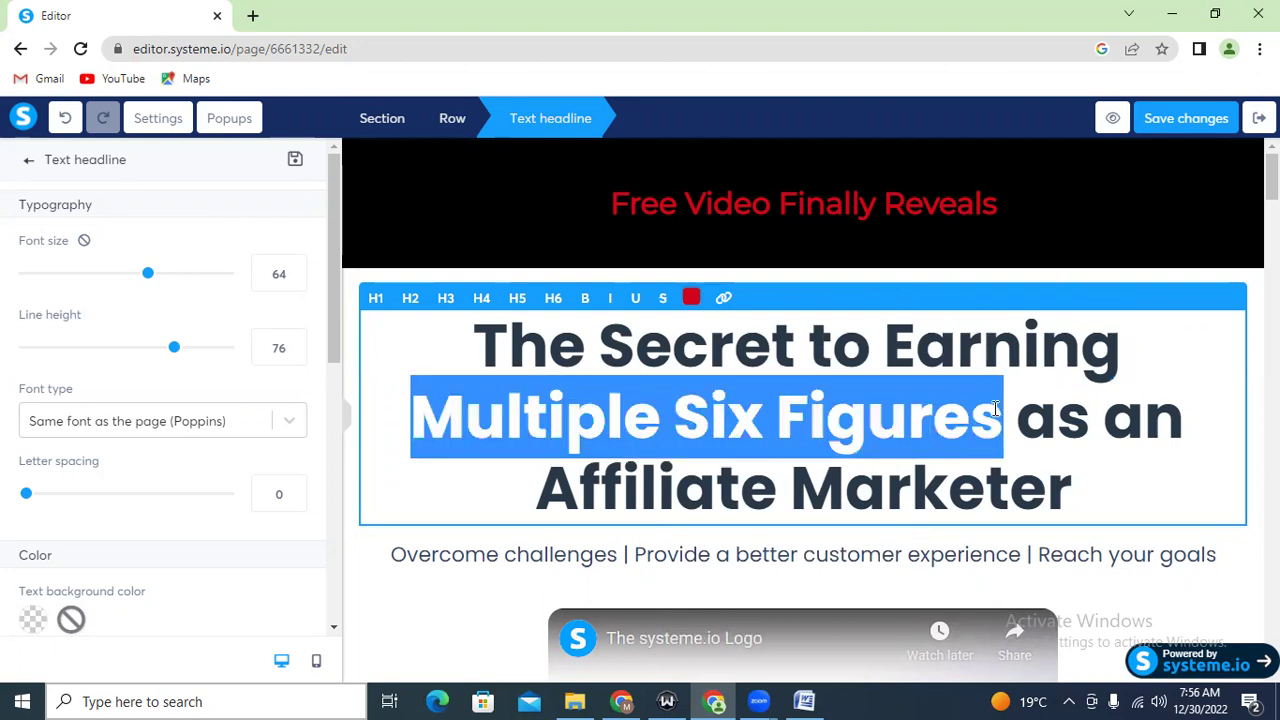
pyautogui.click(610, 305)
pyautogui.click(610, 303)
pyautogui.click(635, 299)
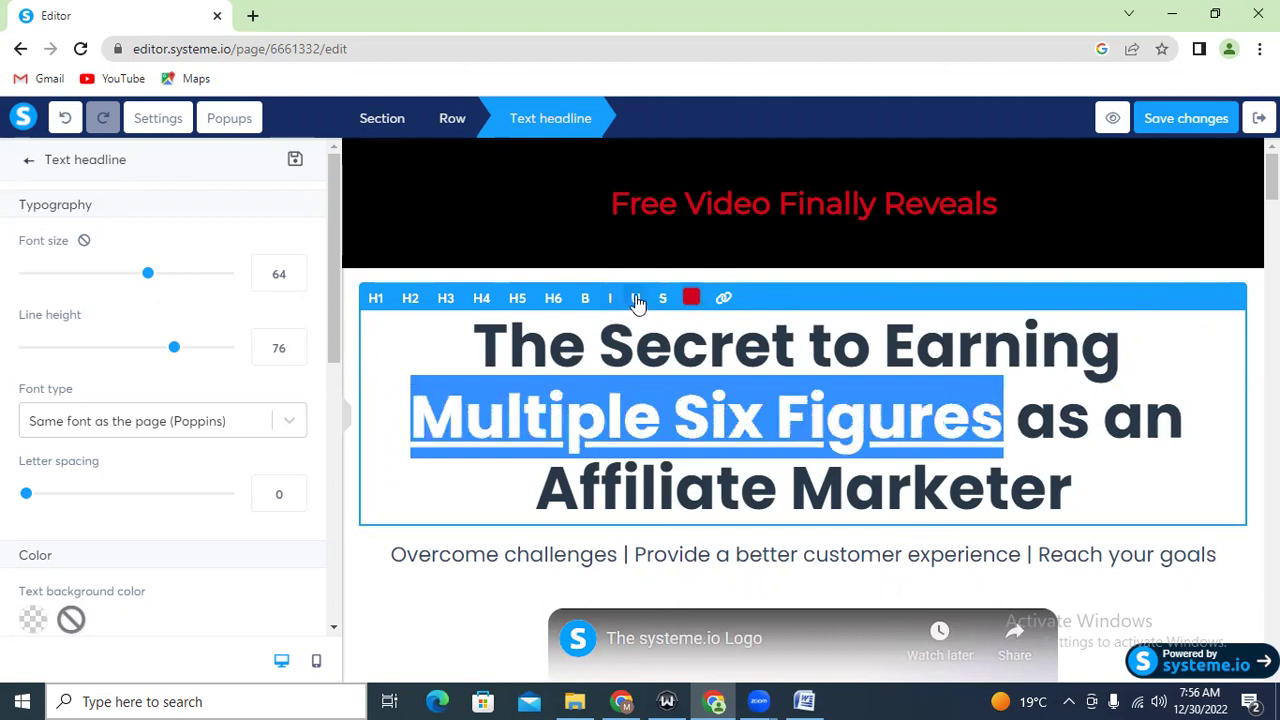
# Color the words "Affiliate Marketer" in the headline red (D0021B) and underline them
pyautogui.click(486, 462)
pyautogui.moveTo(537, 486); pyautogui.dragTo(1076, 491)
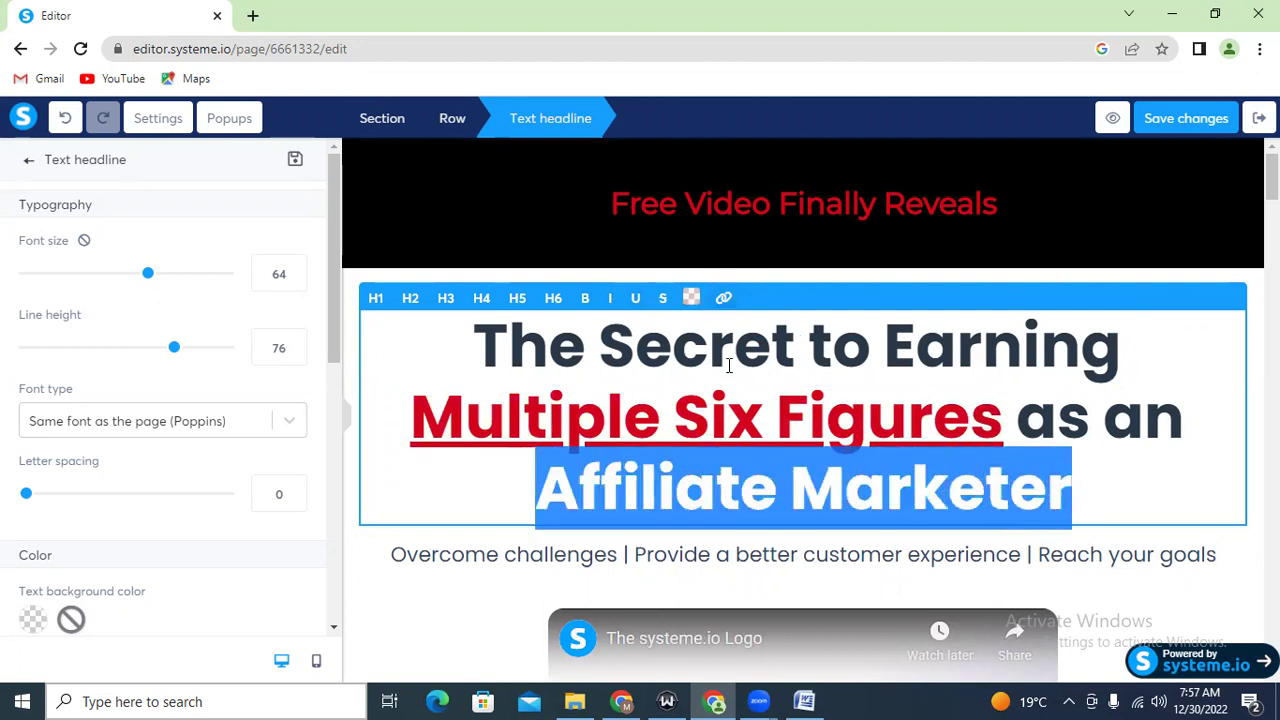
pyautogui.click(694, 300)
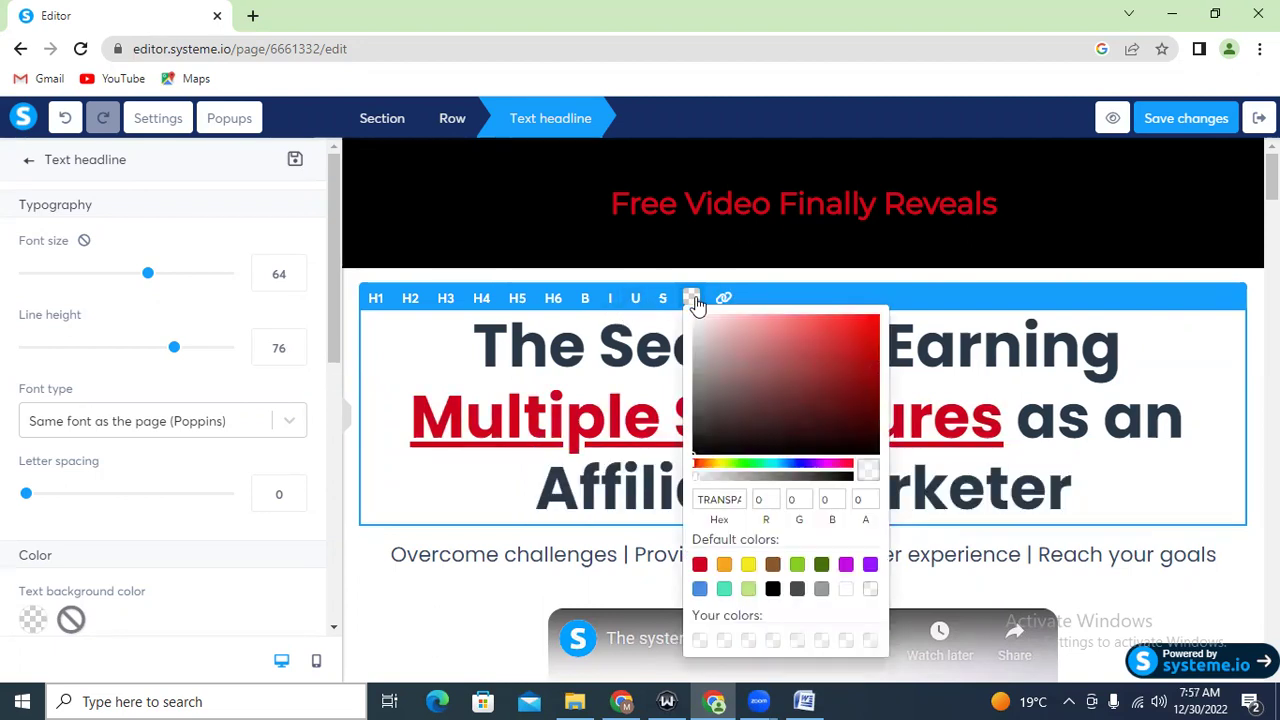
pyautogui.click(700, 566)
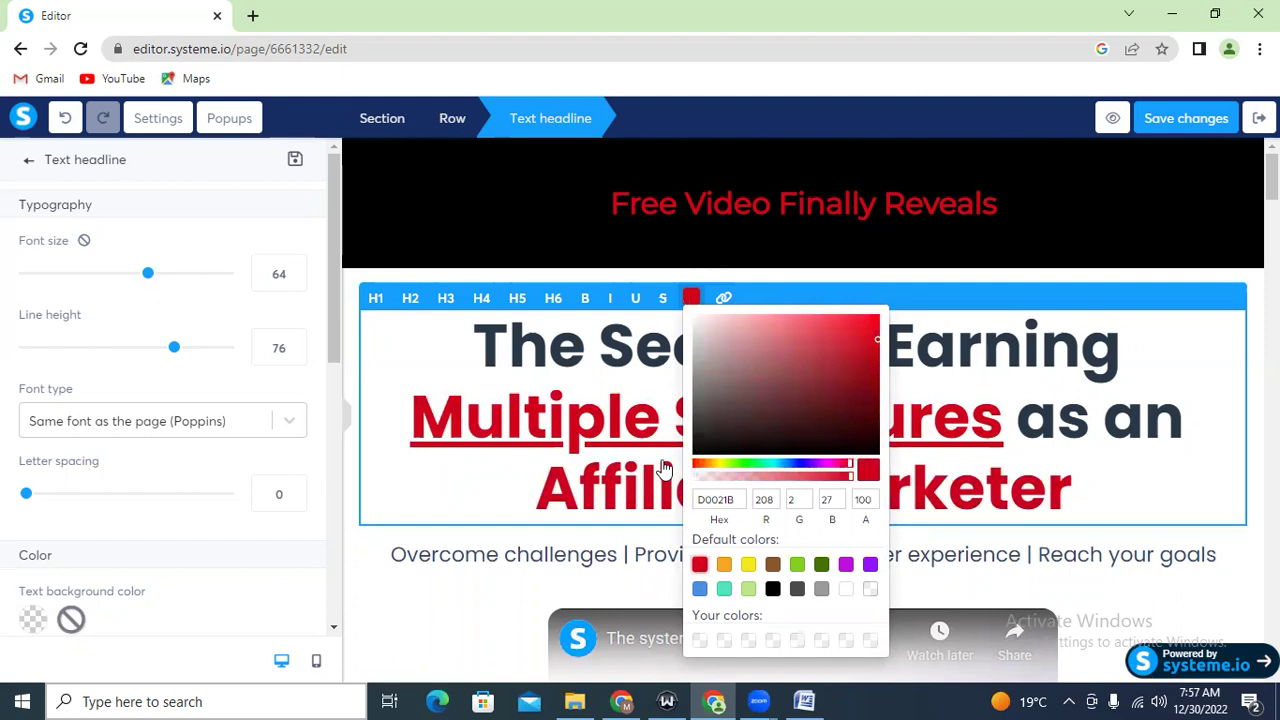
pyautogui.click(634, 301)
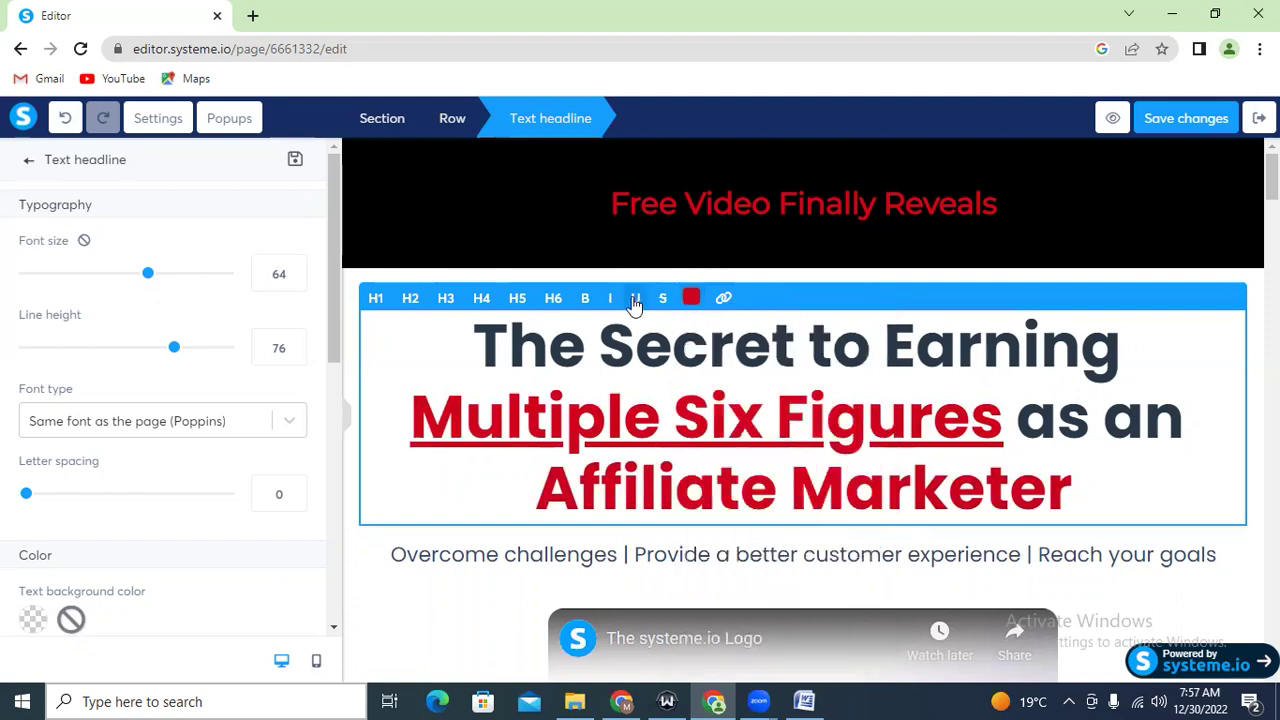
pyautogui.click(634, 301)
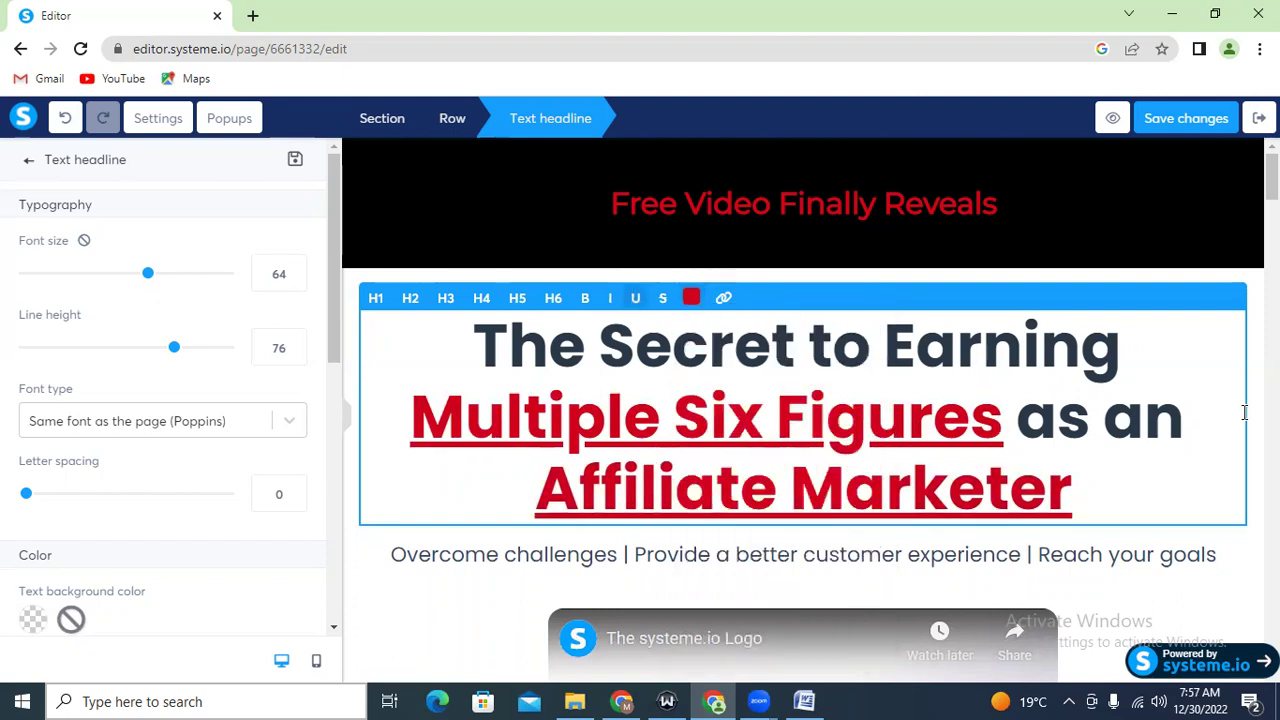
pyautogui.click(633, 276)
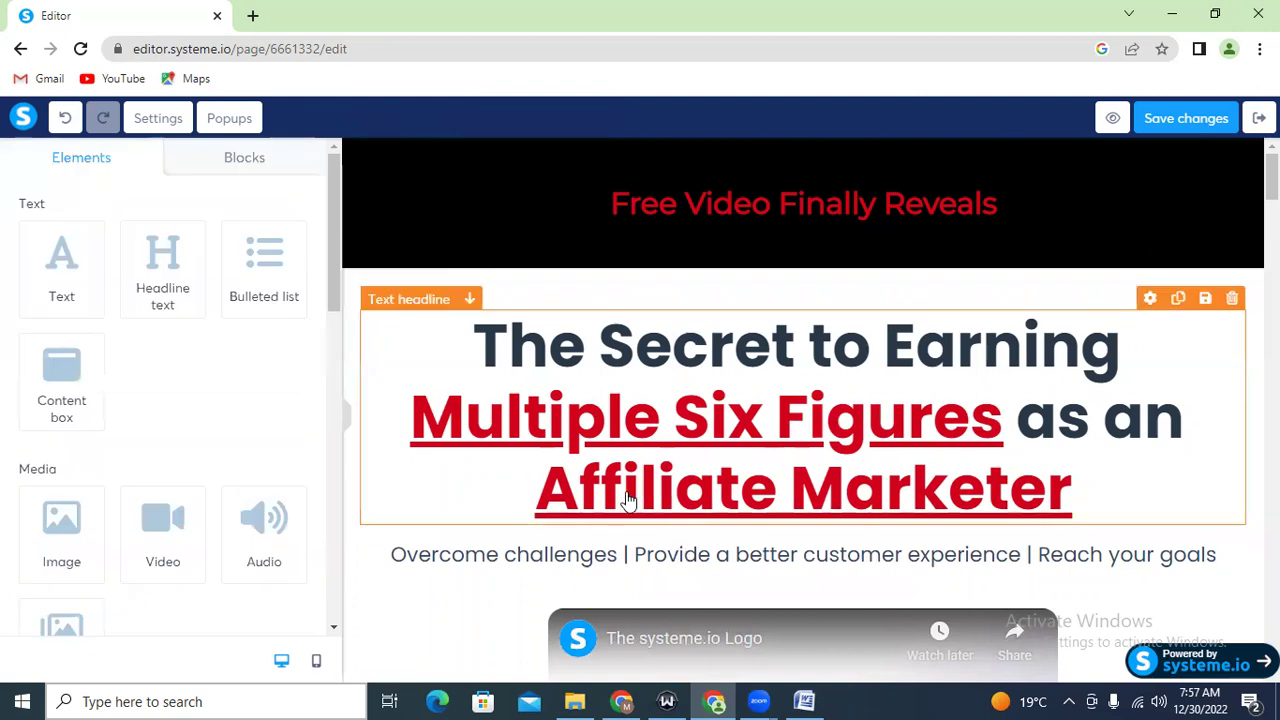
# Check the red underlined headline in the mobile layout and return to the desktop layout
pyautogui.click(315, 664)
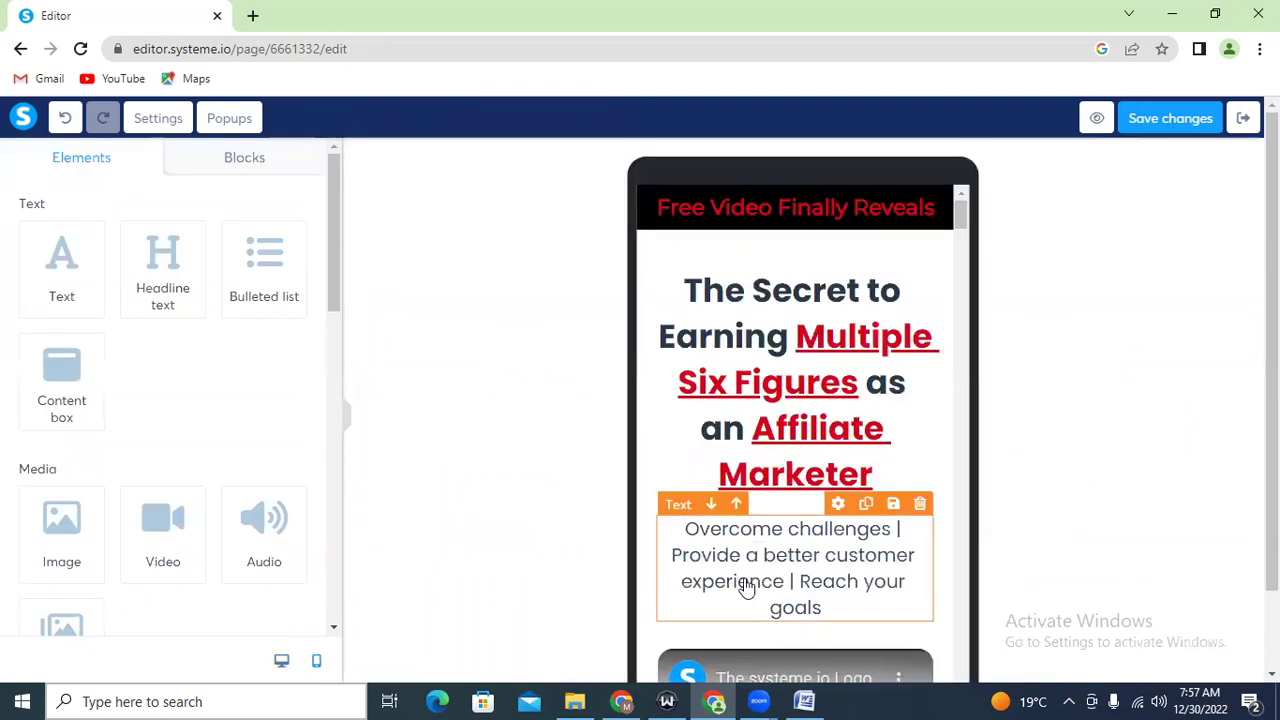
pyautogui.click(281, 663)
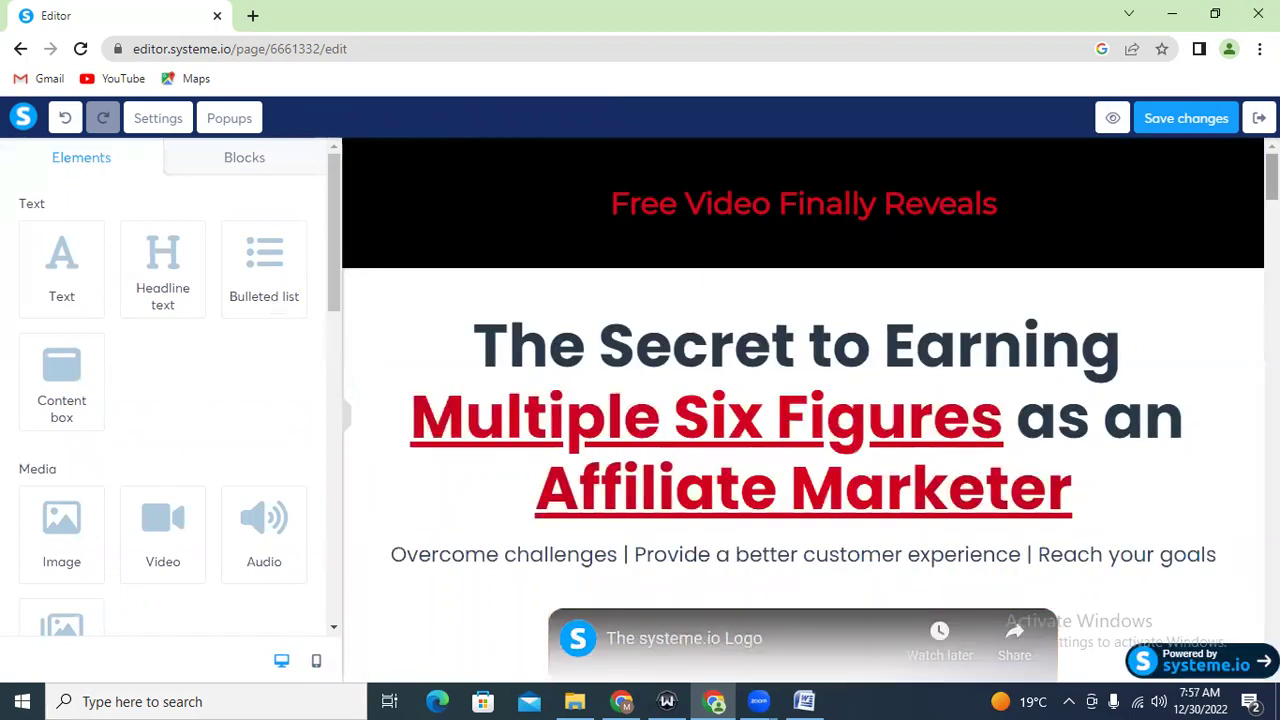
pyautogui.scroll(-2, 1143, 251)
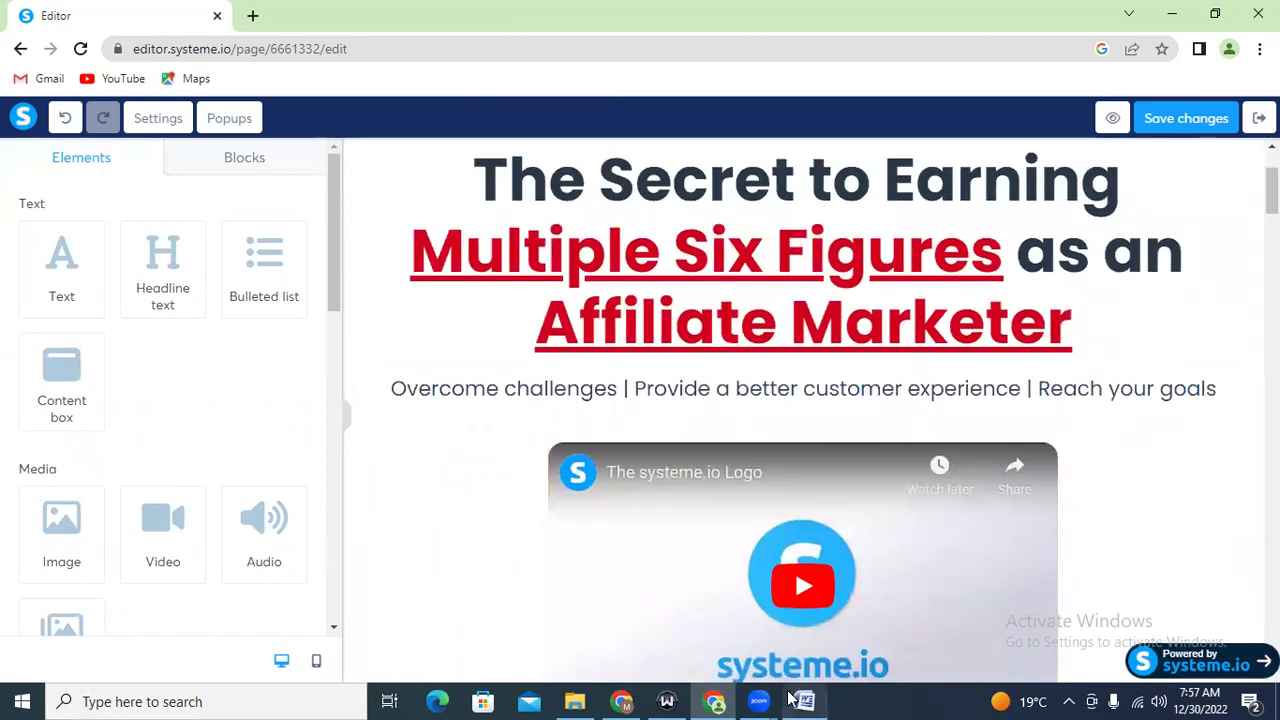
# Replace the text under the headline with the Word document's line "And if you are hearin about affiliate marketing for the first time", correcting it to "hearing"
pyautogui.click(803, 701)
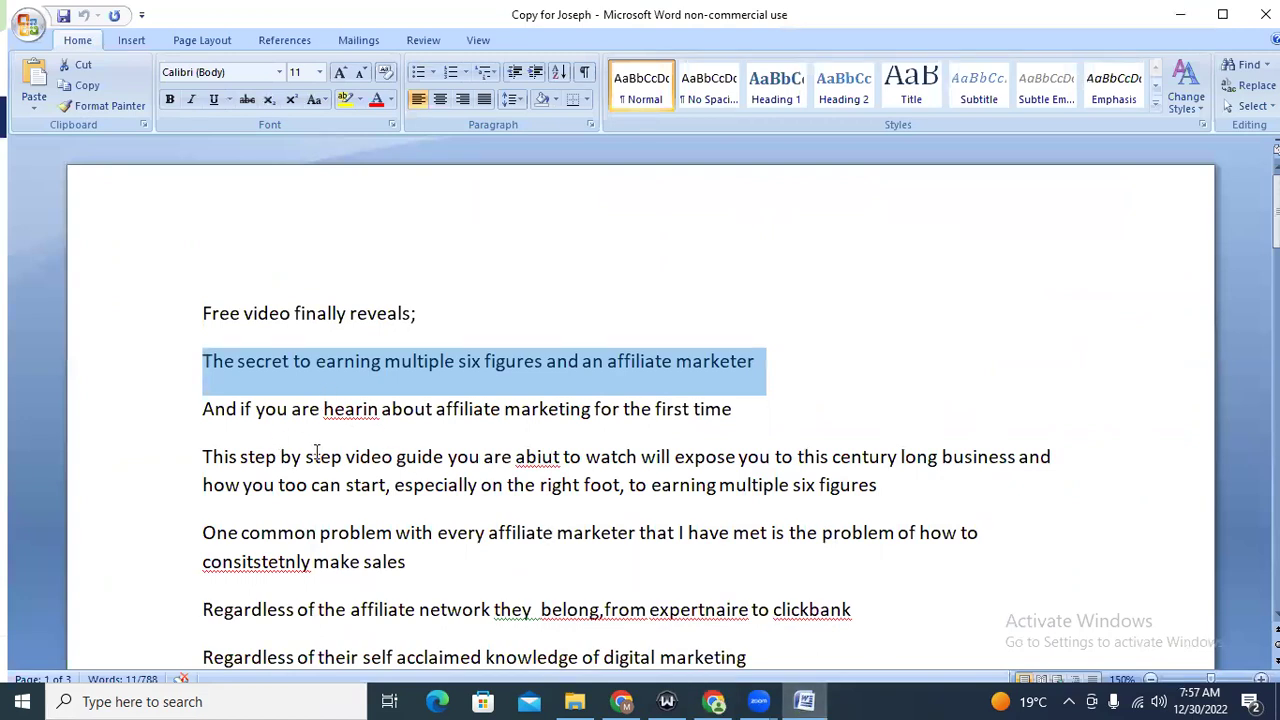
pyautogui.moveTo(205, 410); pyautogui.dragTo(740, 420)
pyautogui.hotkey('ctrl', 'c')
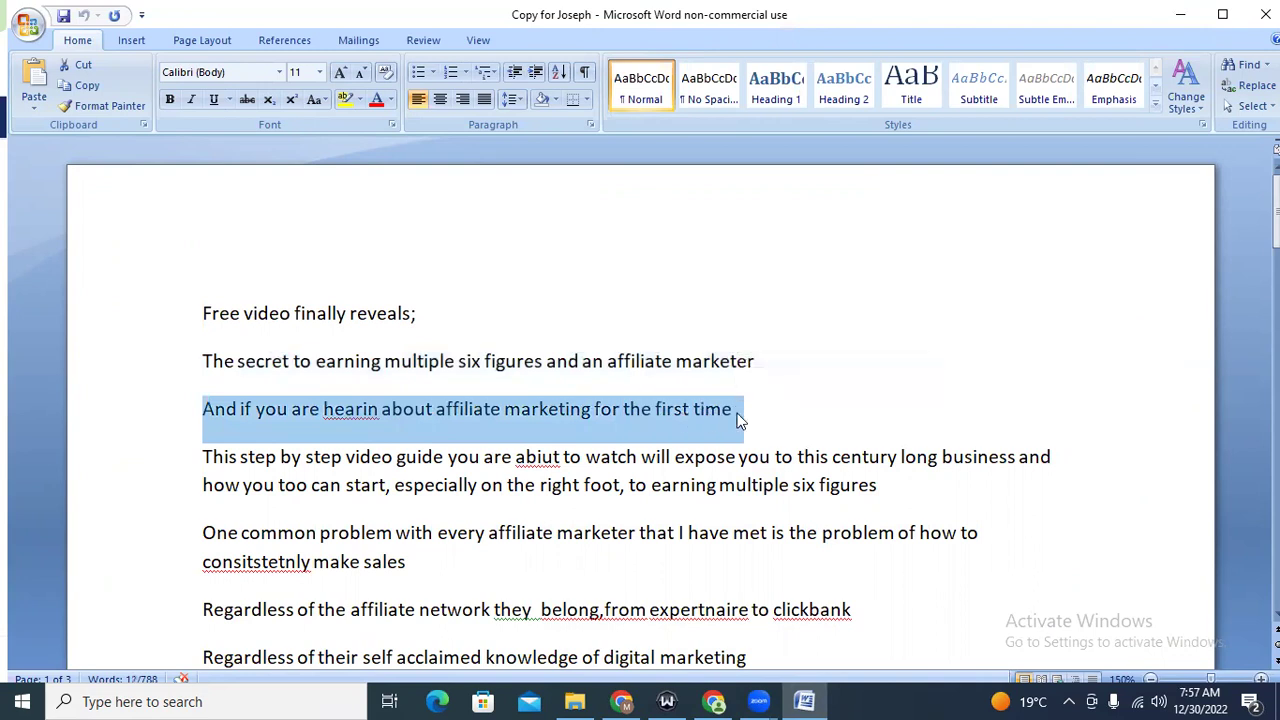
pyautogui.click(714, 701)
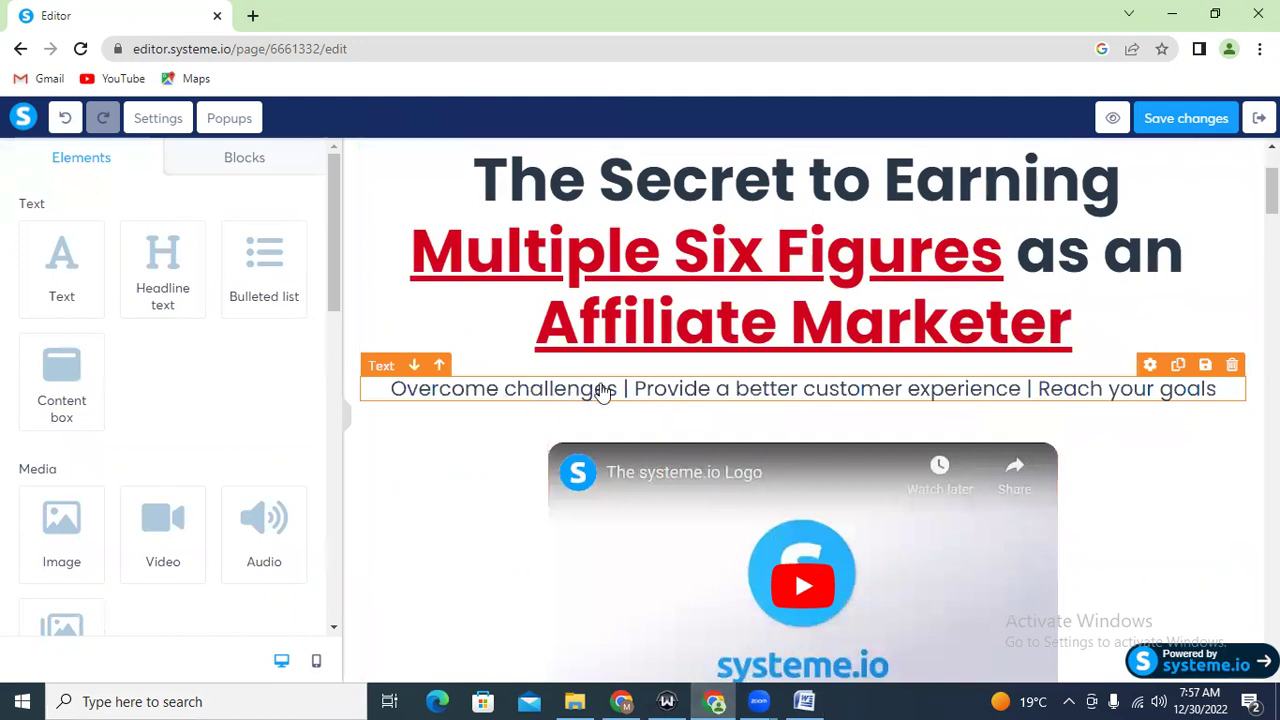
pyautogui.click(545, 387)
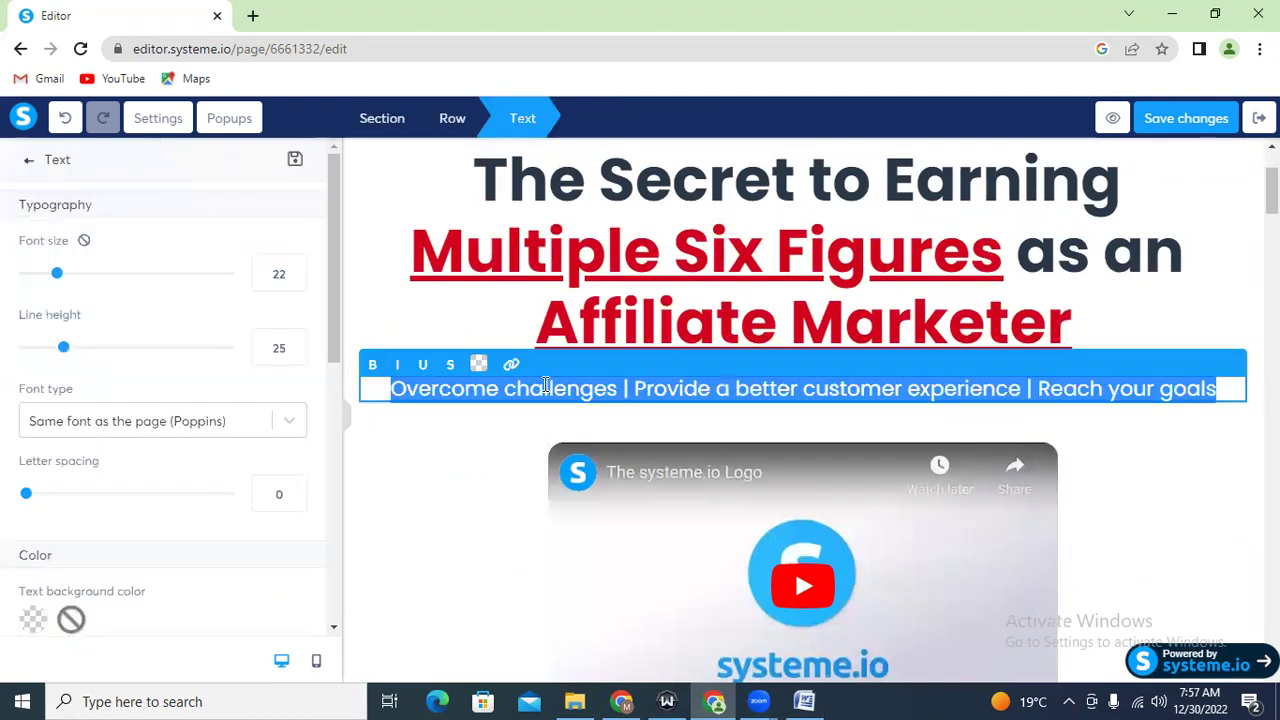
pyautogui.hotkey('ctrl', 'v')
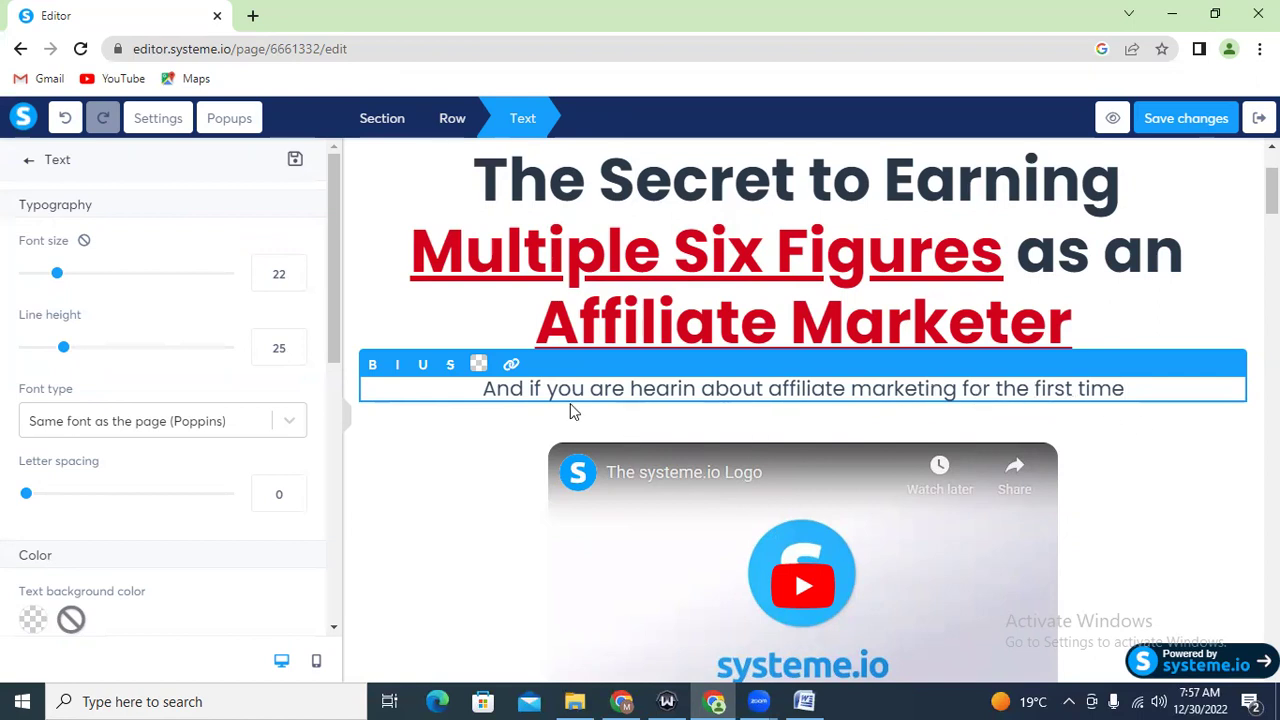
pyautogui.click(697, 390)
pyautogui.write('g')
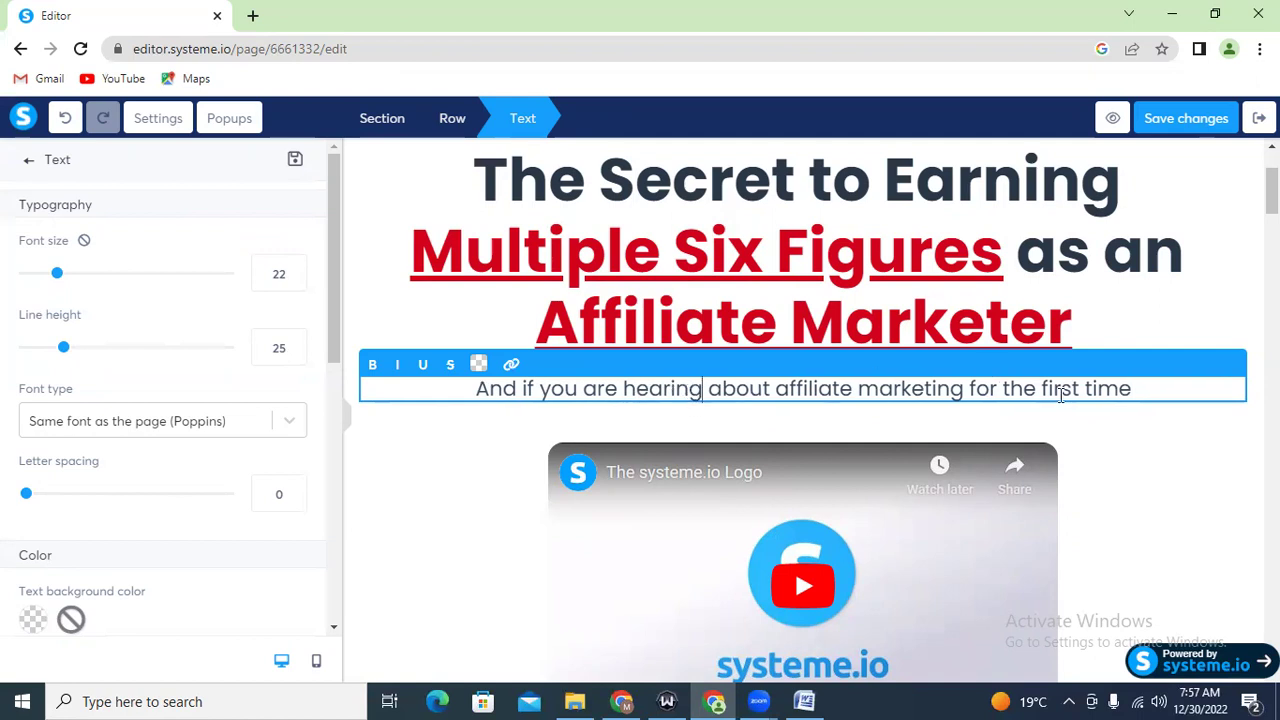
pyautogui.click(1164, 456)
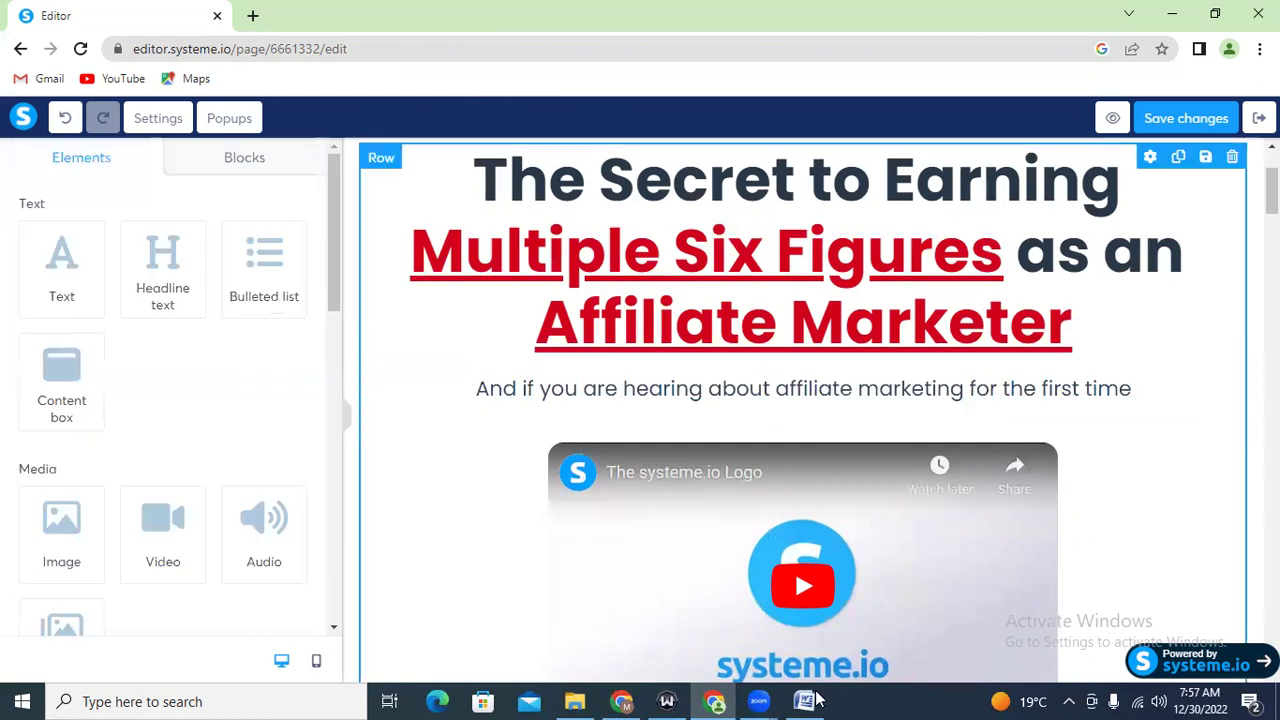
# Replace the text under the headline with the Word document's paragraph starting "This step by step video guide"
pyautogui.click(804, 701)
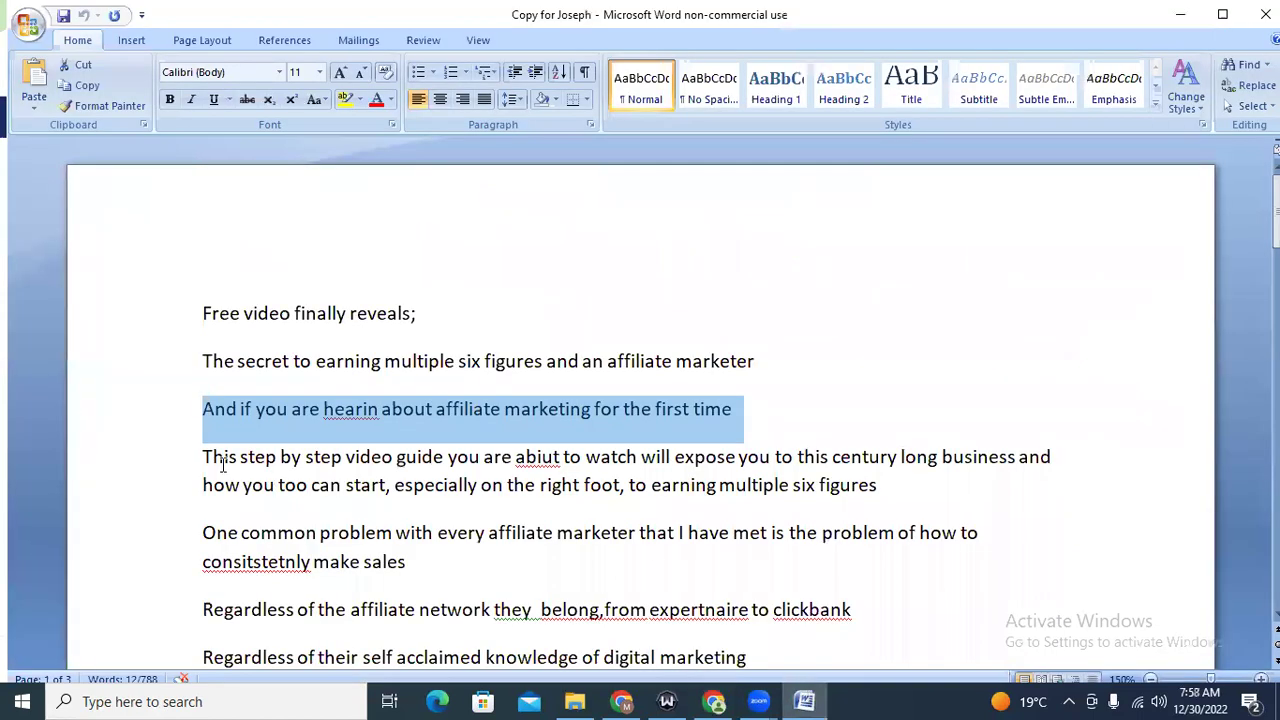
pyautogui.moveTo(202, 456); pyautogui.dragTo(865, 480)
pyautogui.hotkey('ctrl', 'c')
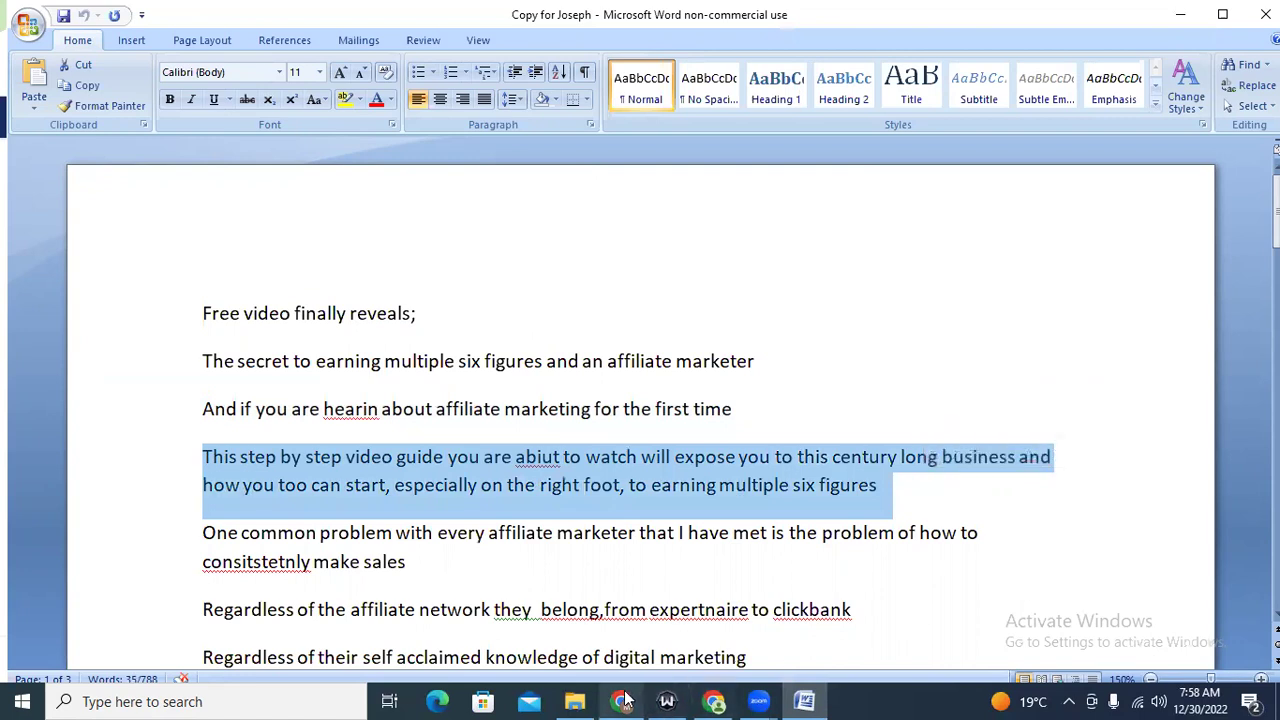
pyautogui.click(714, 701)
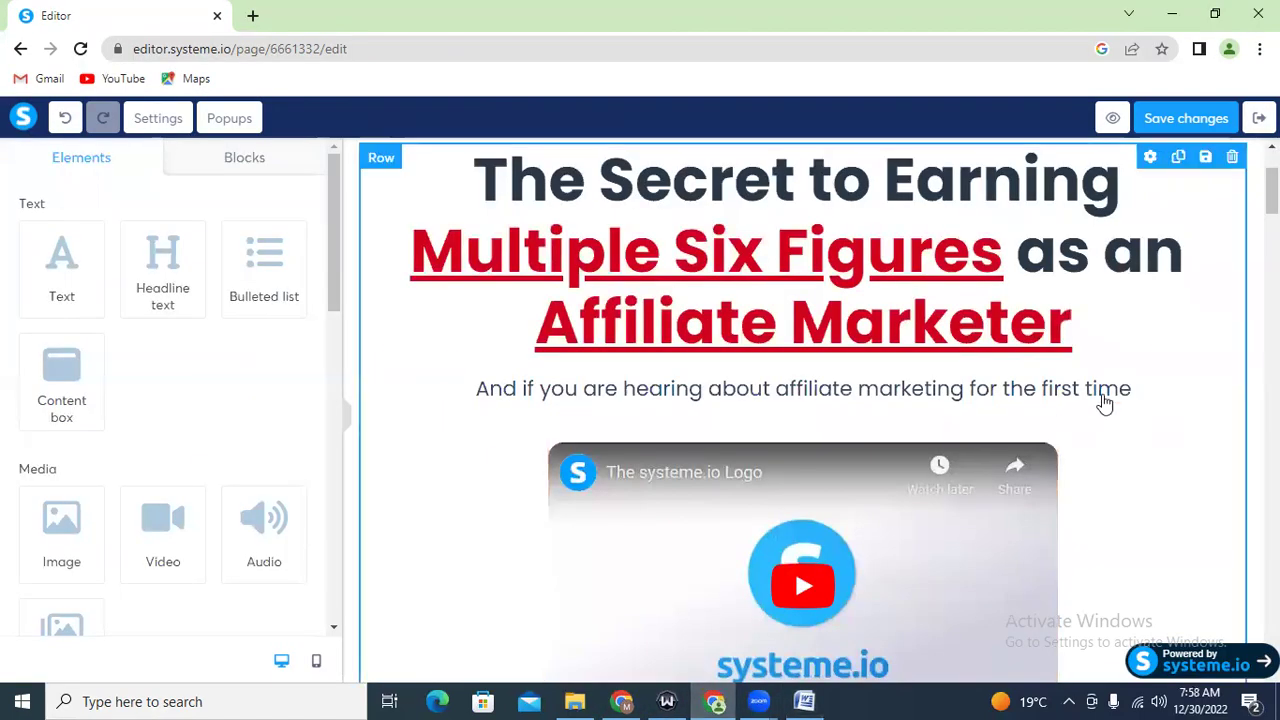
pyautogui.tripleClick(1074, 394)
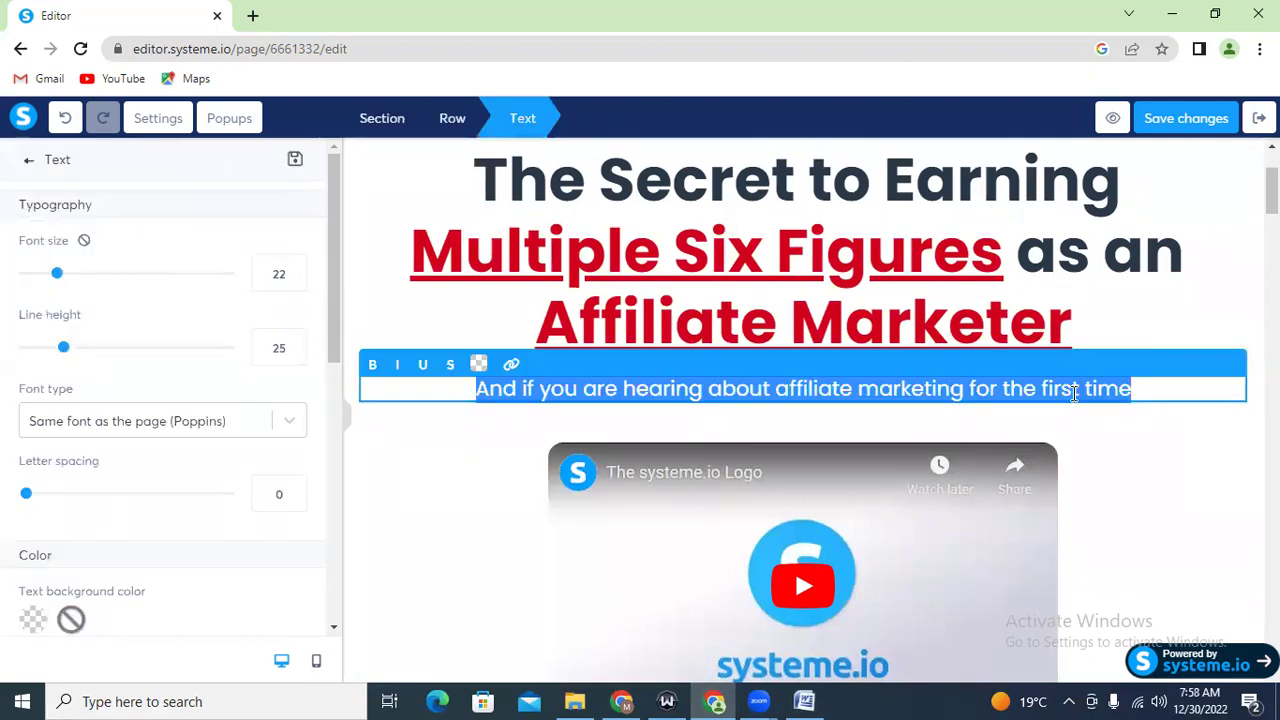
pyautogui.hotkey('ctrl', 'v')
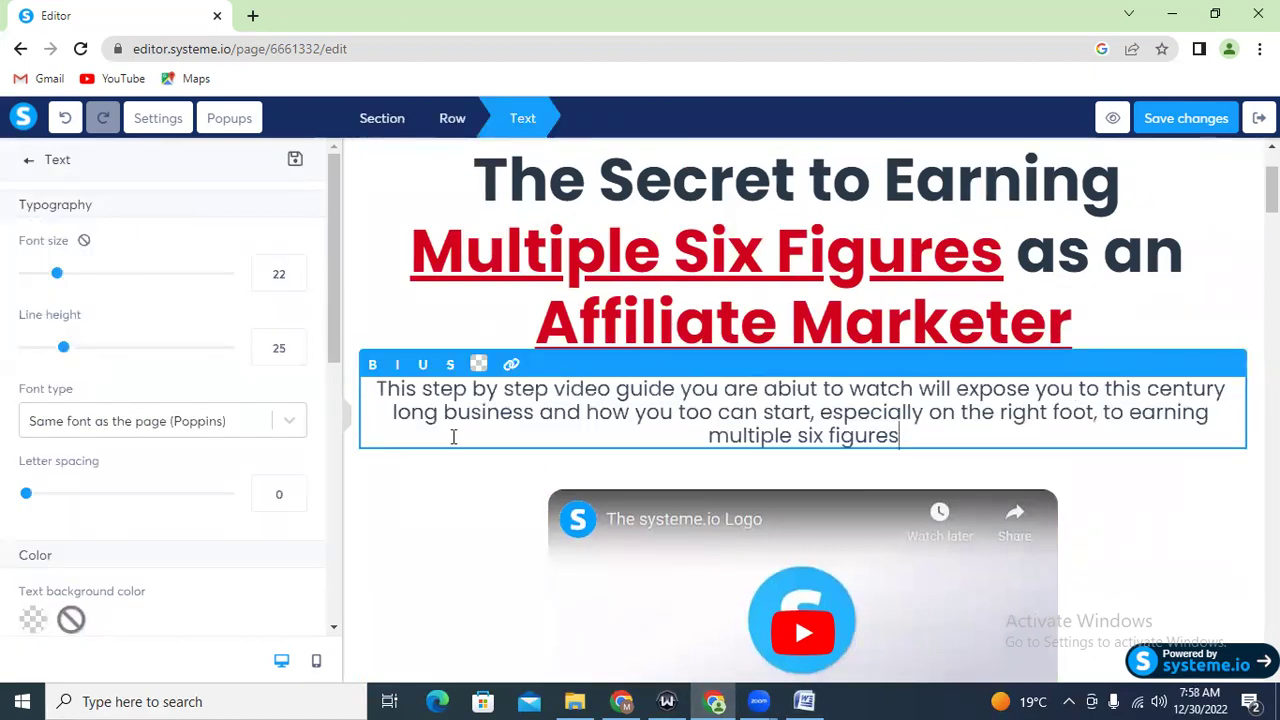
# Replace the text under the headline with both Word paragraphs, from "And if you are hearin" through "to earning multiple six figures"
pyautogui.click(805, 700)
pyautogui.moveTo(202, 408); pyautogui.dragTo(912, 506)
pyautogui.hotkey('ctrl', 'c')
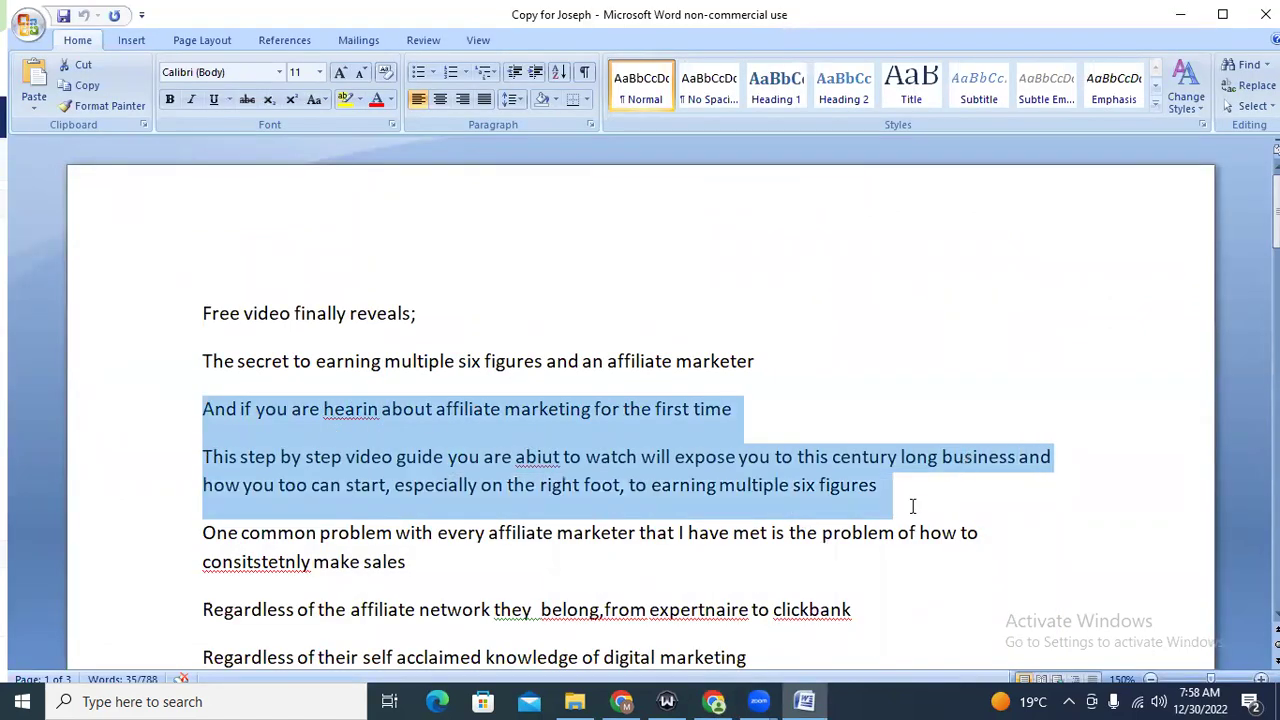
pyautogui.click(628, 701)
pyautogui.click(714, 701)
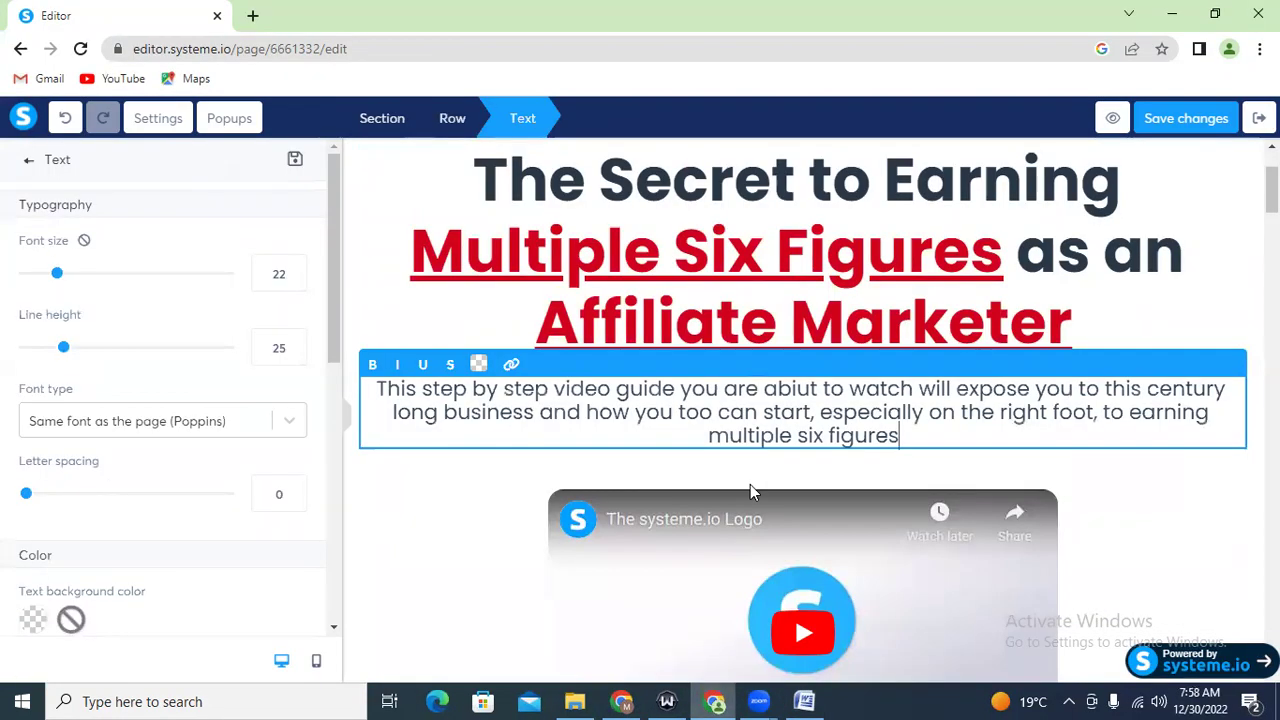
pyautogui.tripleClick(620, 421)
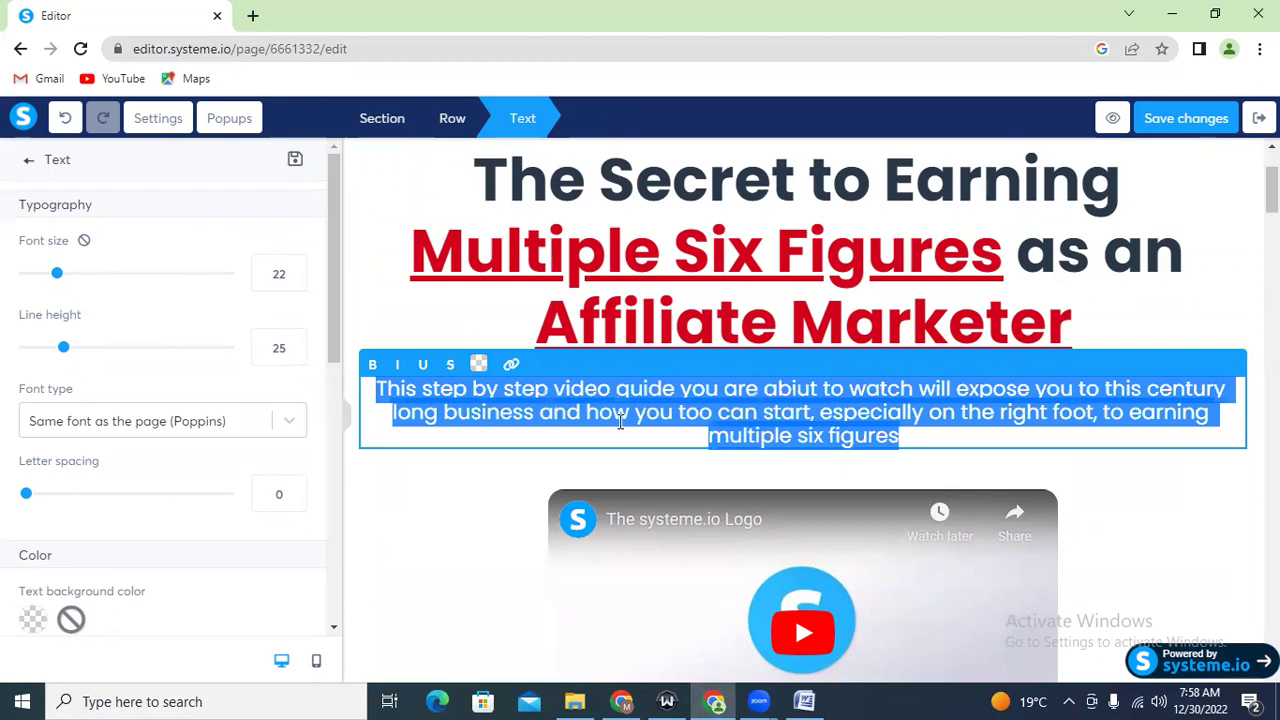
pyautogui.hotkey('ctrl', 'v')
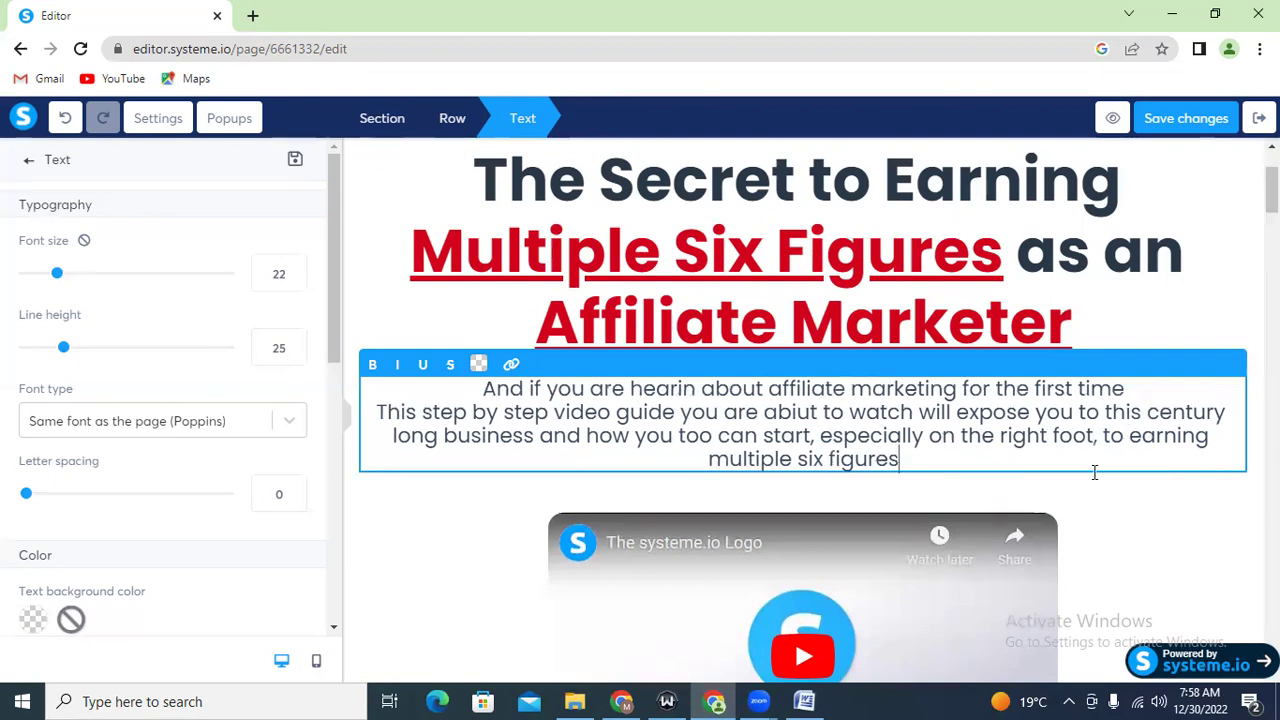
pyautogui.click(1211, 540)
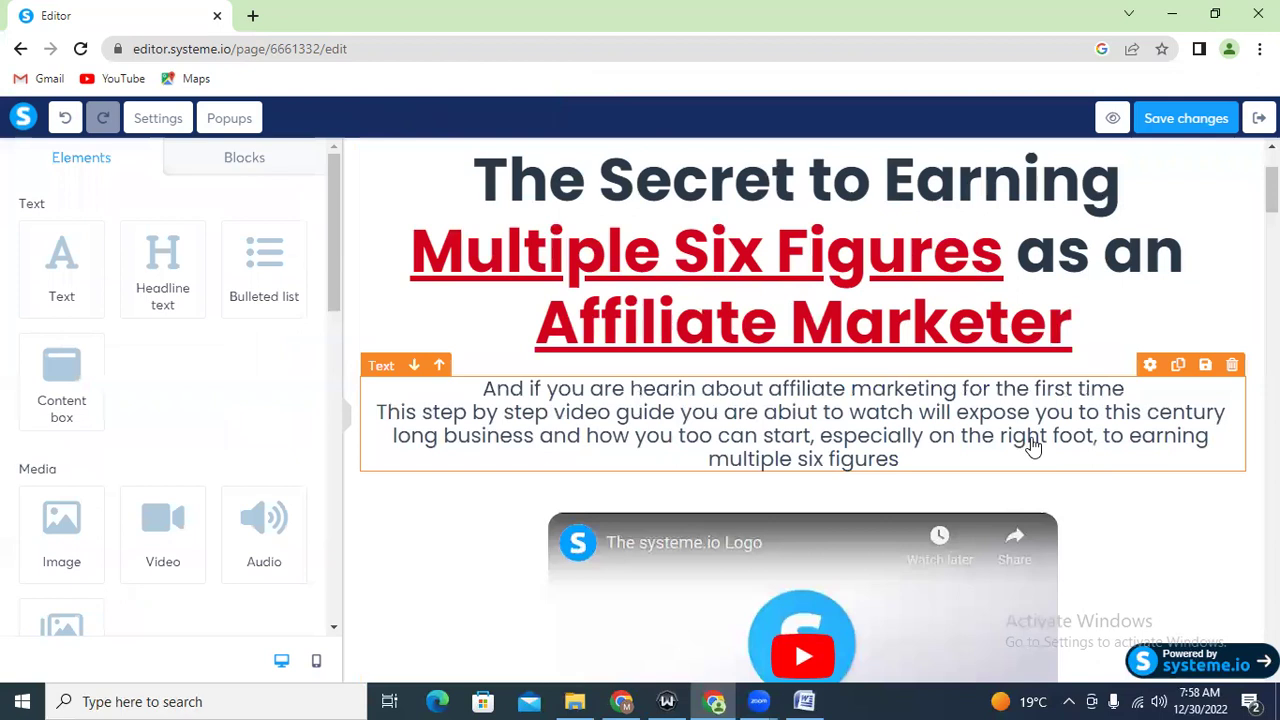
pyautogui.click(1033, 447)
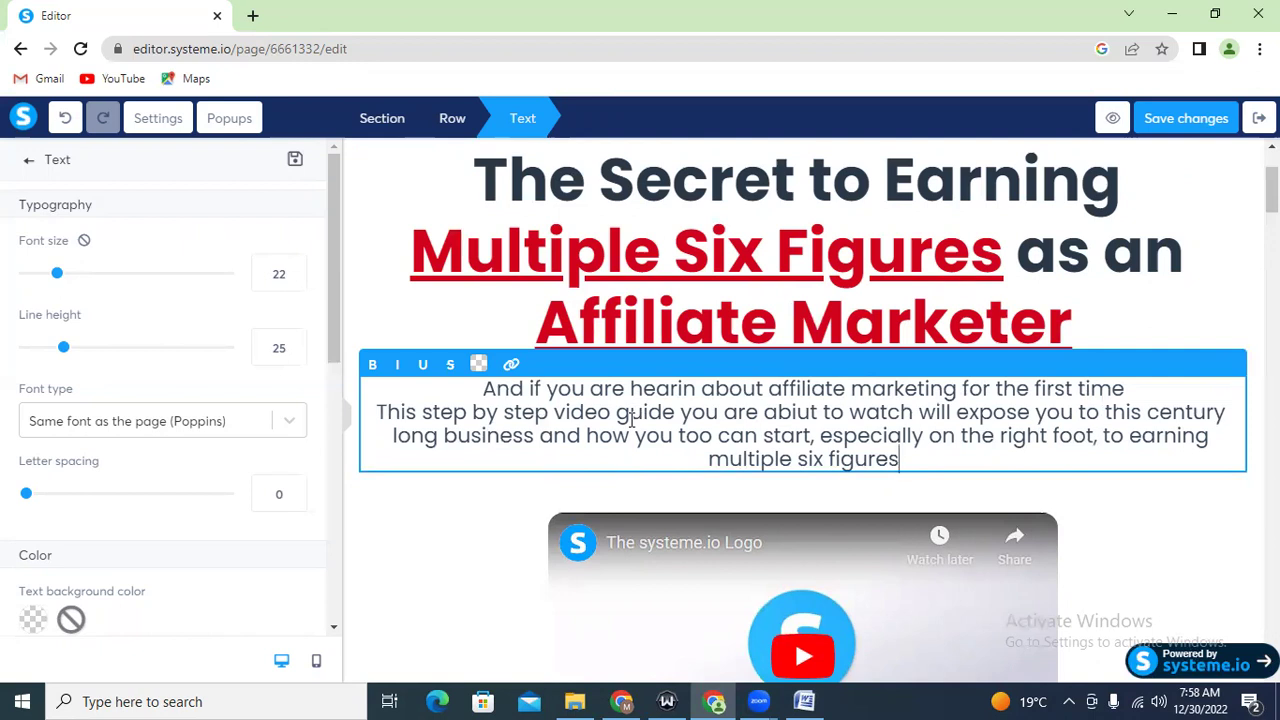
pyautogui.click(1214, 552)
# Set the padding of the black "Free Video Finally Reveals" section to 14 at the top and 0 at the bottom
pyautogui.scroll(3, 810, 410)
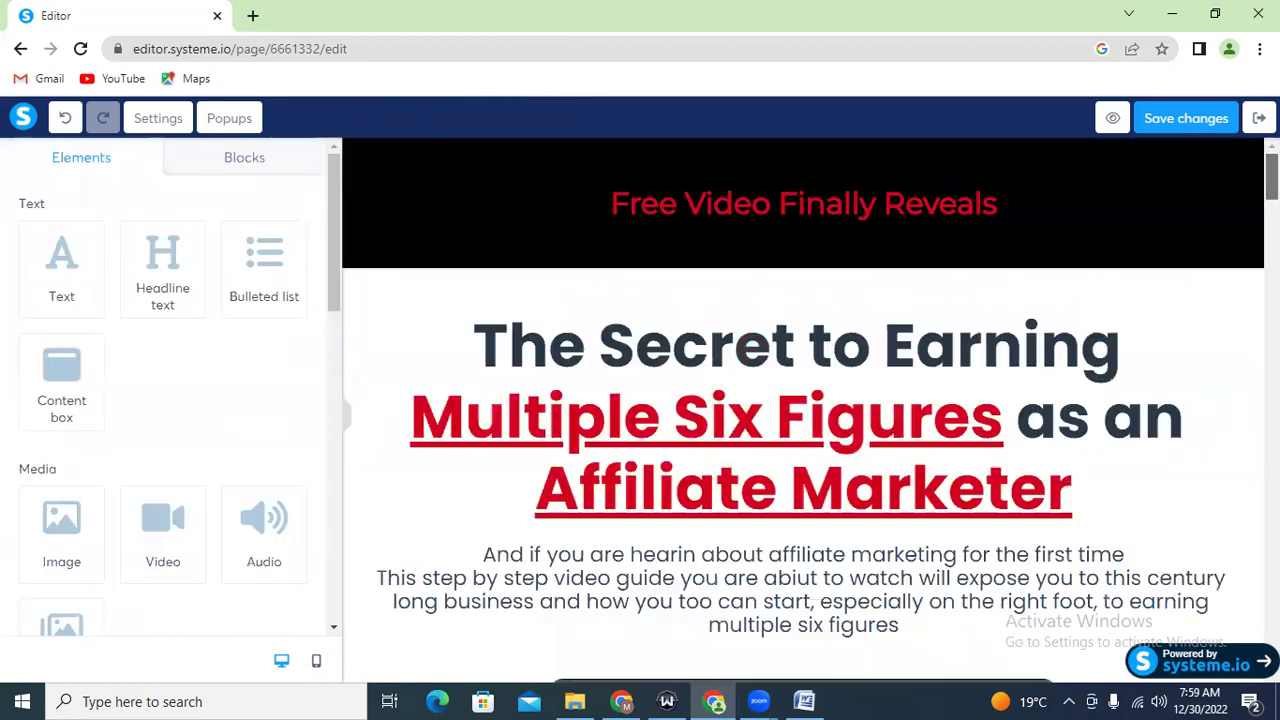
pyautogui.click(1237, 232)
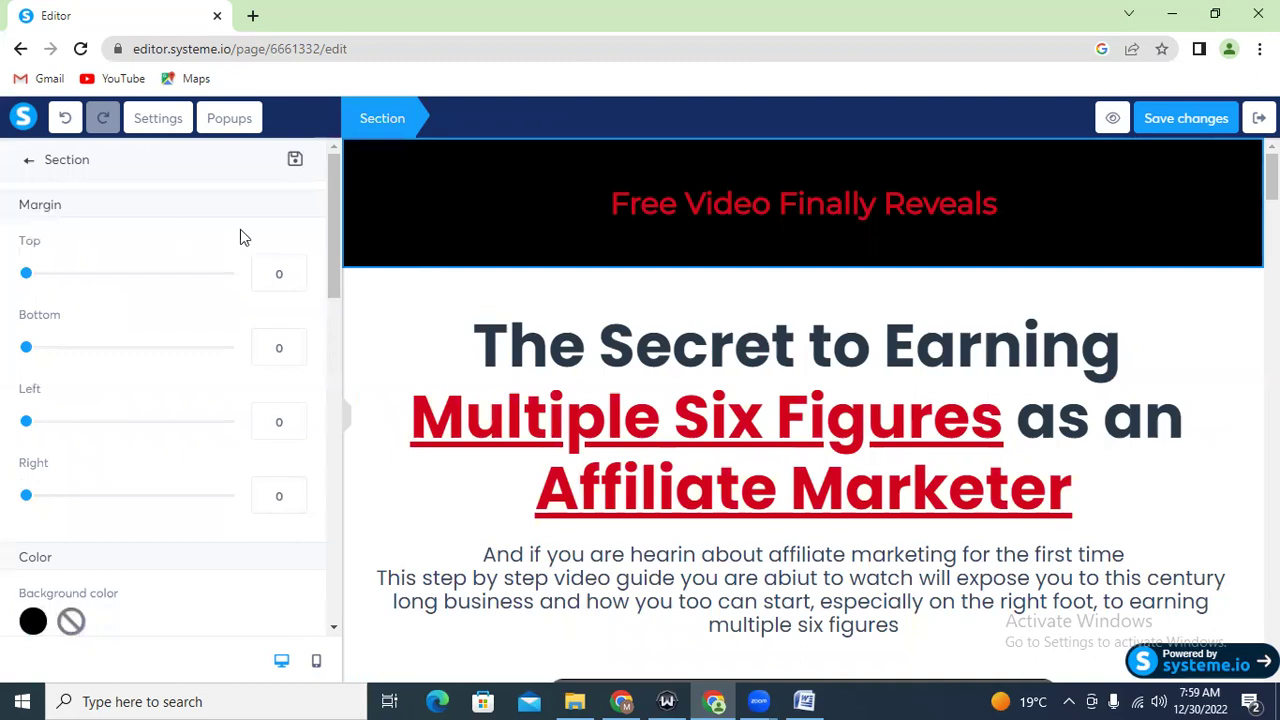
pyautogui.moveTo(332, 199); pyautogui.dragTo(315, 386)
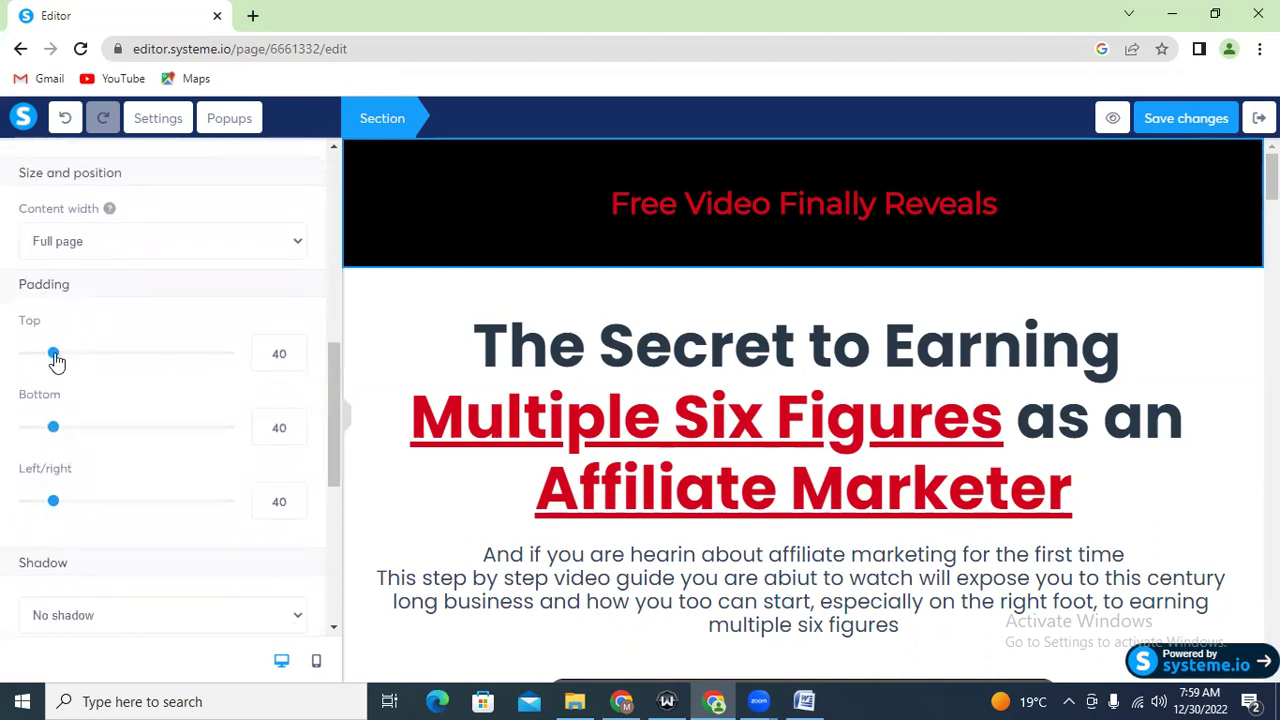
pyautogui.moveTo(56, 357)
pyautogui.mouseDown()
pyautogui.moveTo(23, 357)
pyautogui.moveTo(37, 360)
pyautogui.mouseUp()
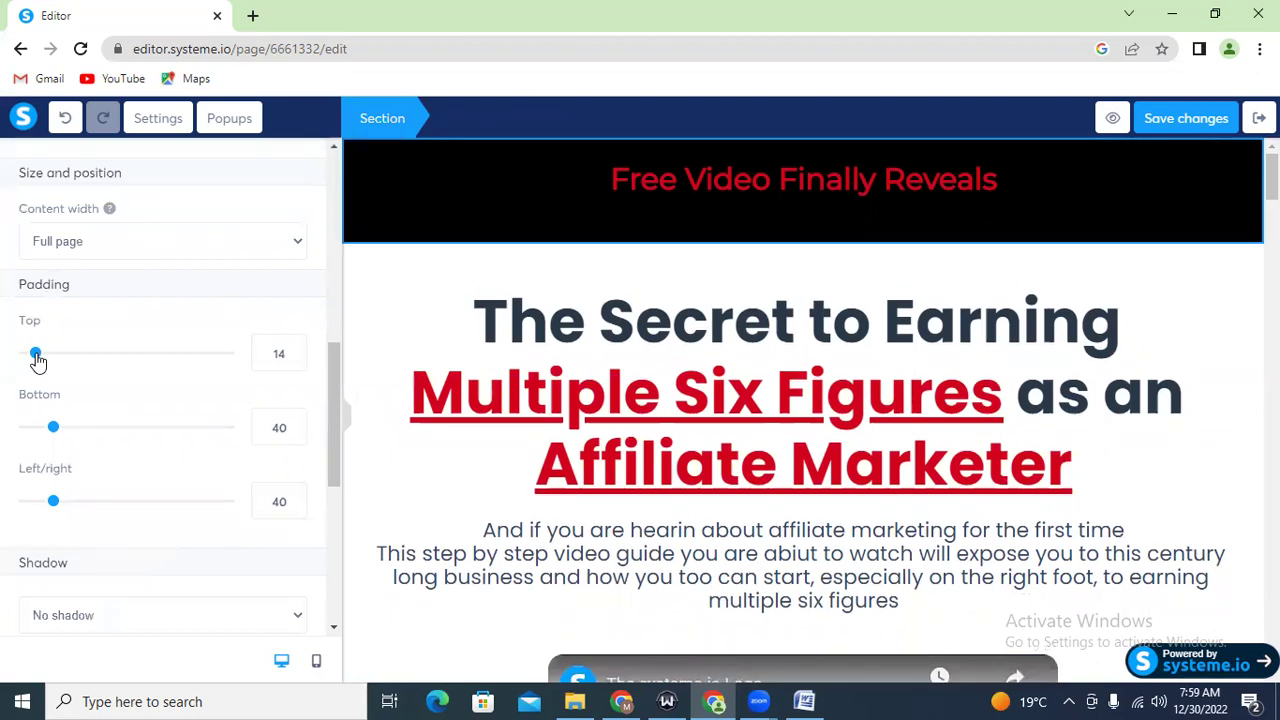
pyautogui.moveTo(53, 428); pyautogui.dragTo(24, 428)
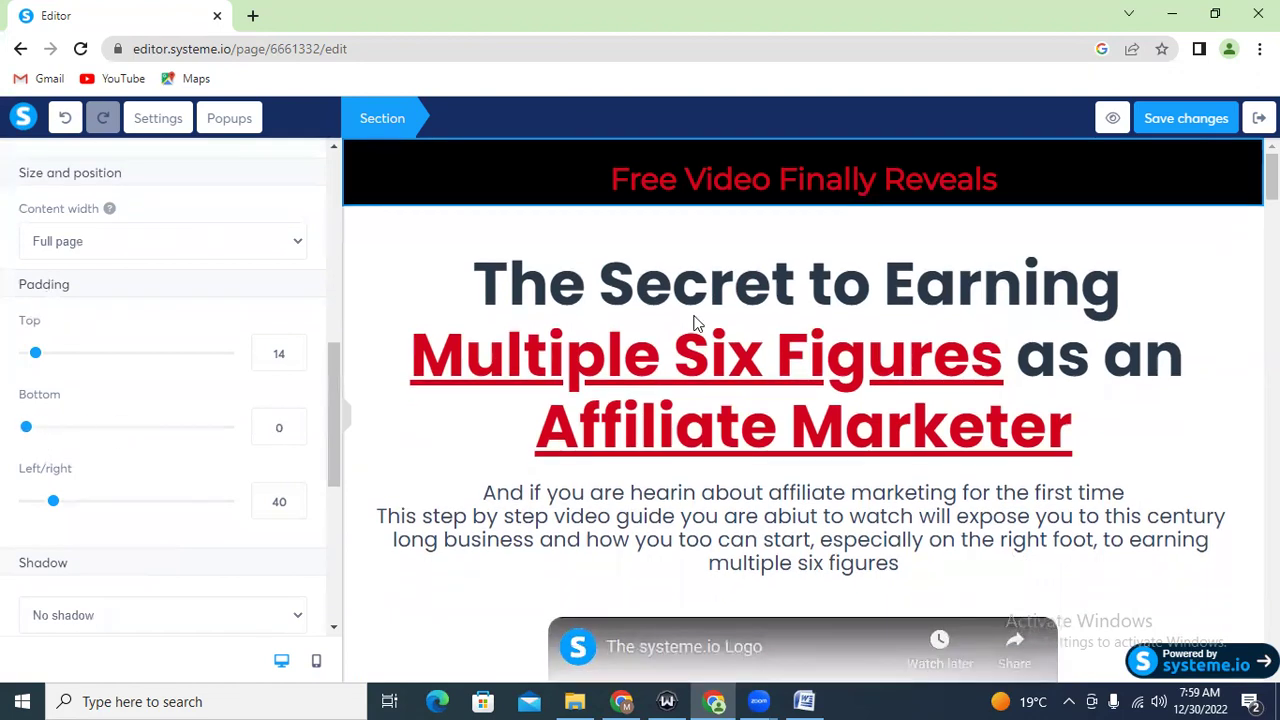
# Apply a Hard shadow to the black "Free Video Finally Reveals" section
pyautogui.moveTo(328, 364); pyautogui.dragTo(332, 443)
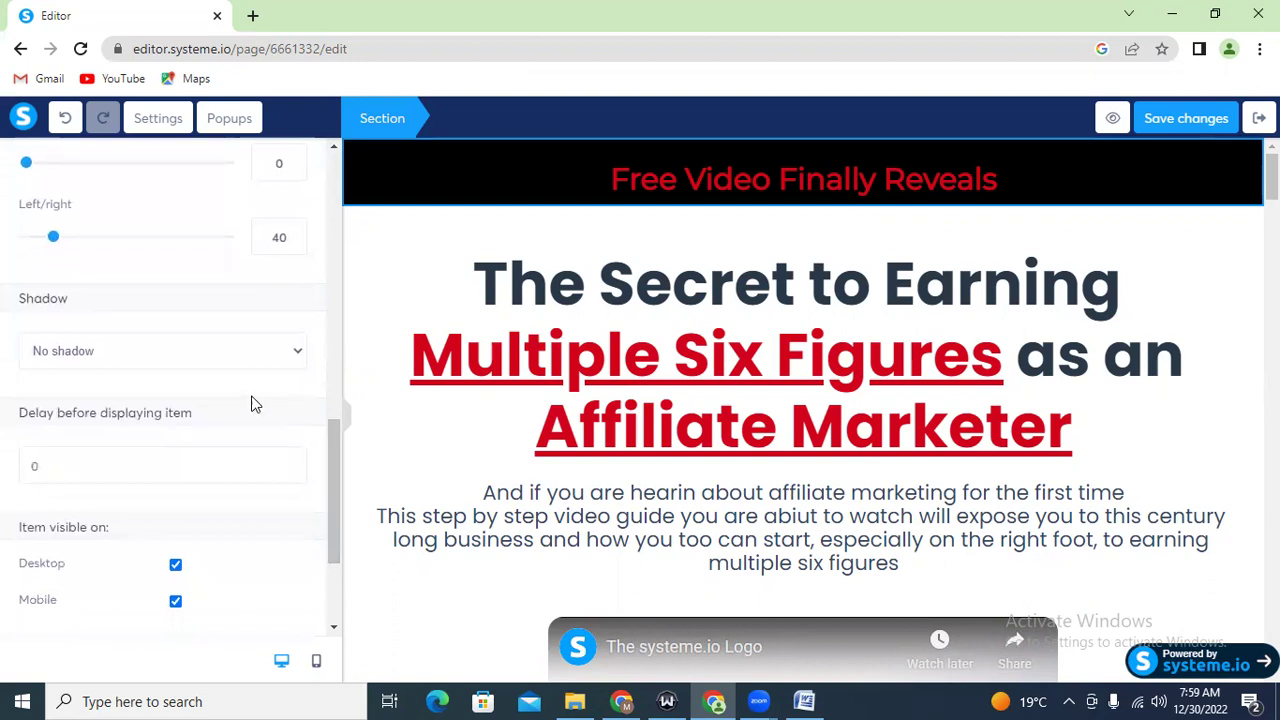
pyautogui.click(265, 361)
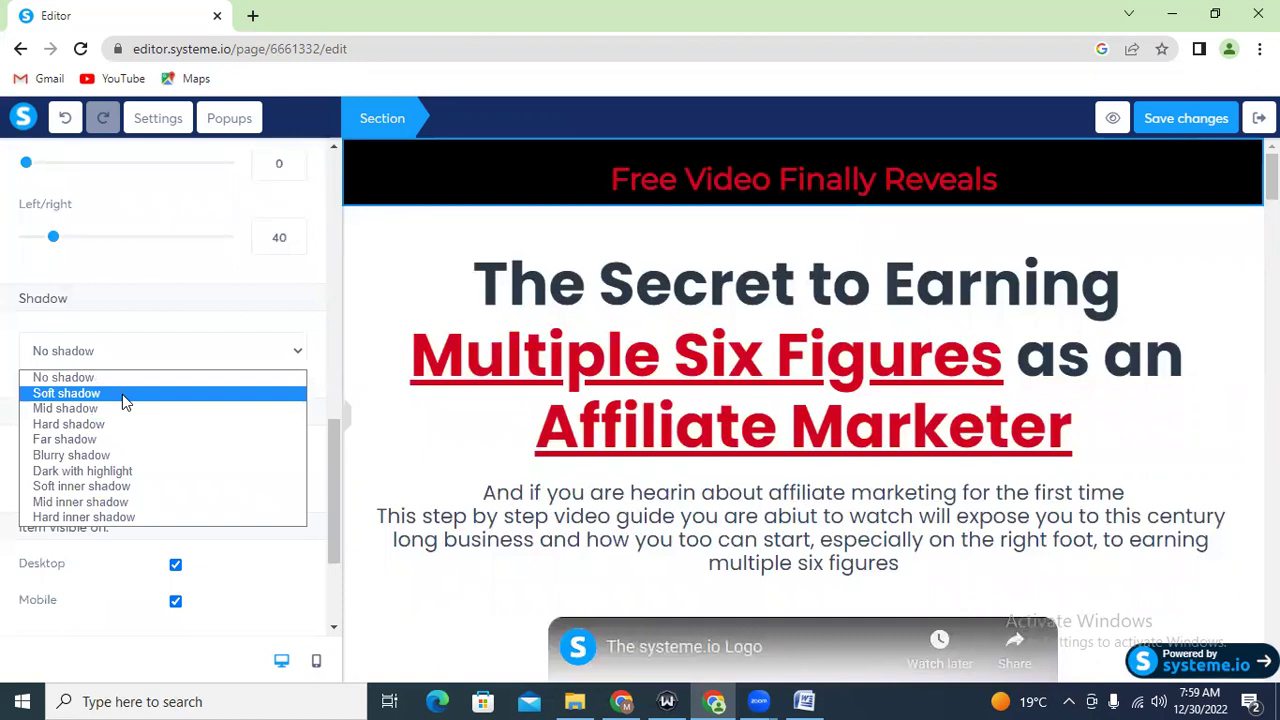
pyautogui.click(120, 425)
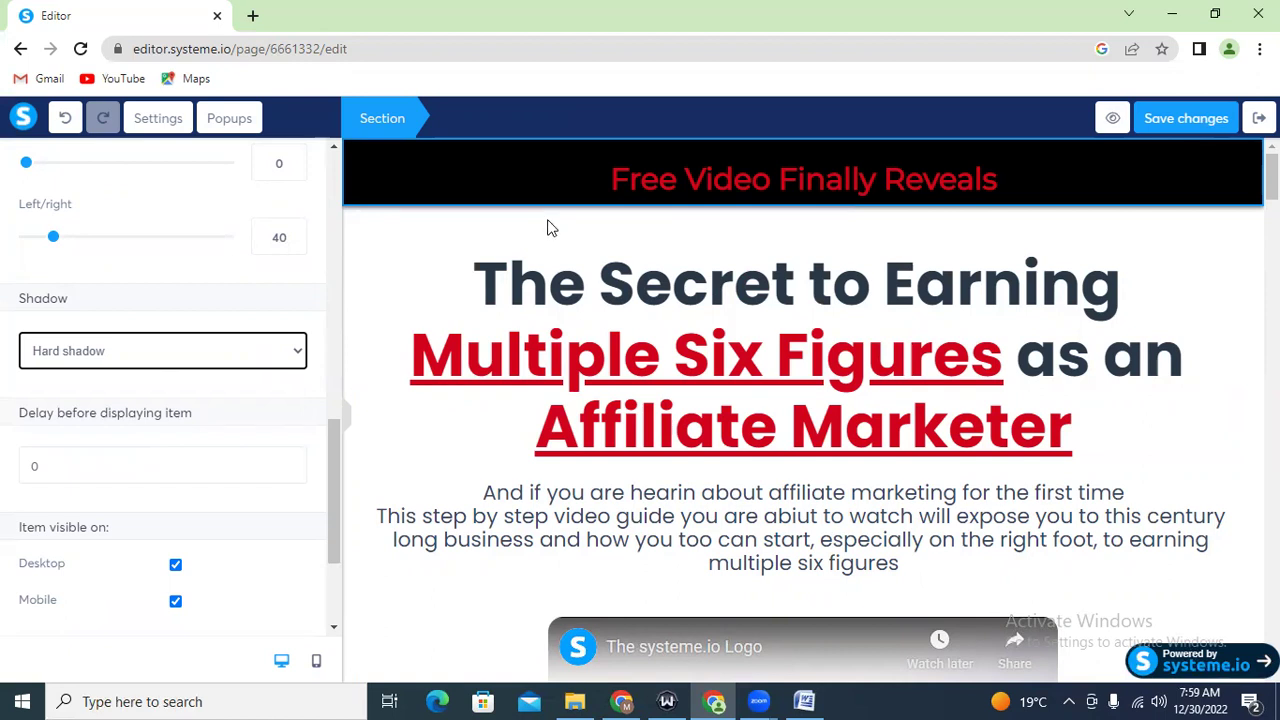
pyautogui.moveTo(330, 437); pyautogui.dragTo(380, 331)
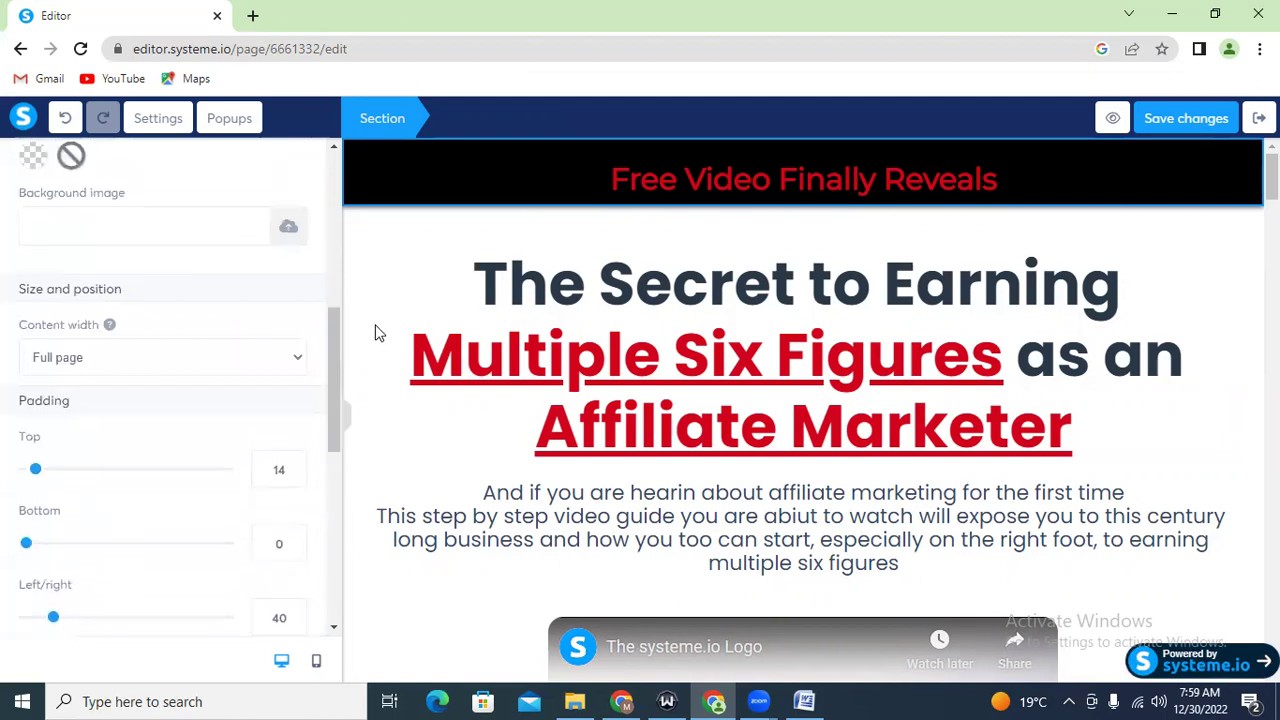
pyautogui.click(409, 240)
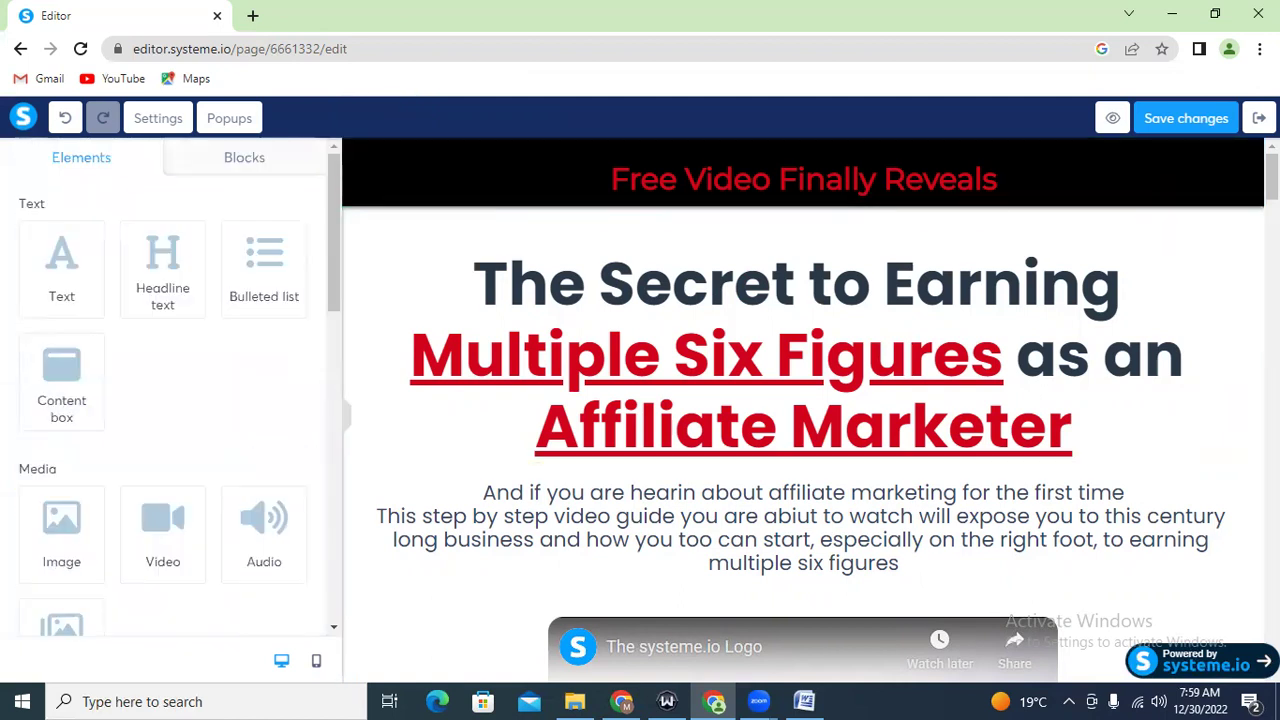
pyautogui.scroll(-6, 803, 400)
pyautogui.scroll(3, 803, 400)
pyautogui.scroll(2, 860, 420)
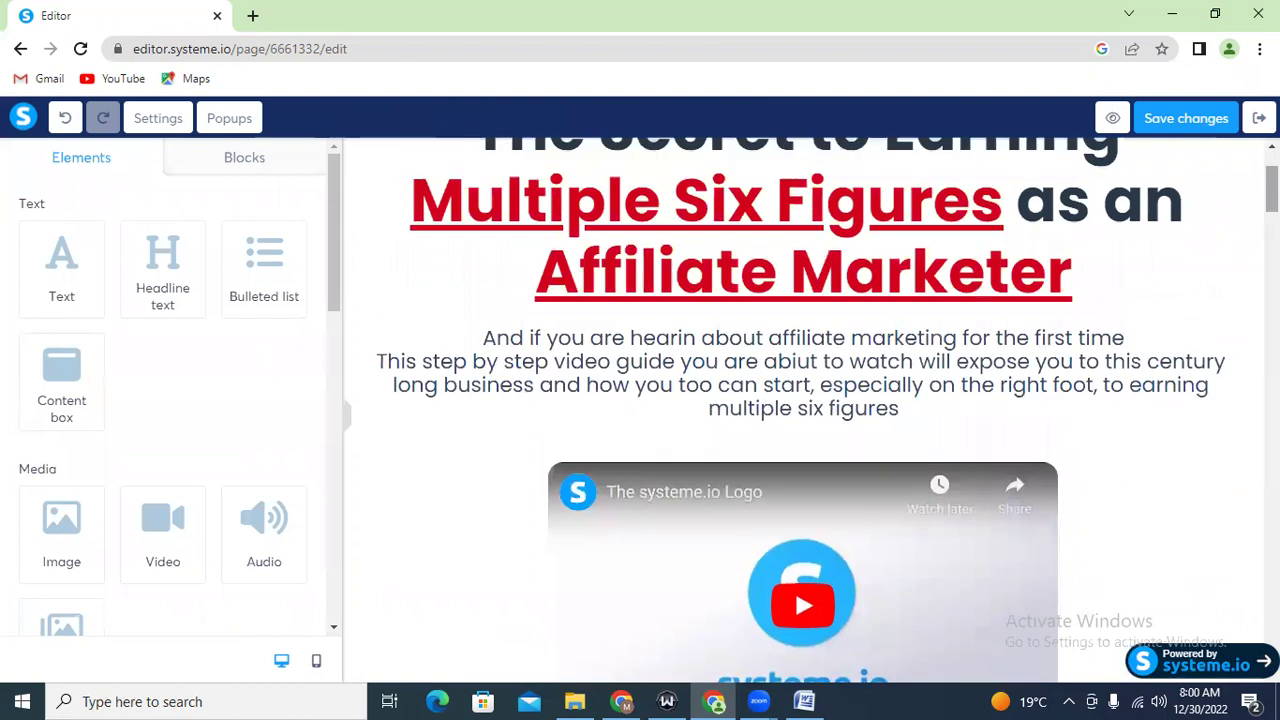
pyautogui.tripleClick(826, 402)
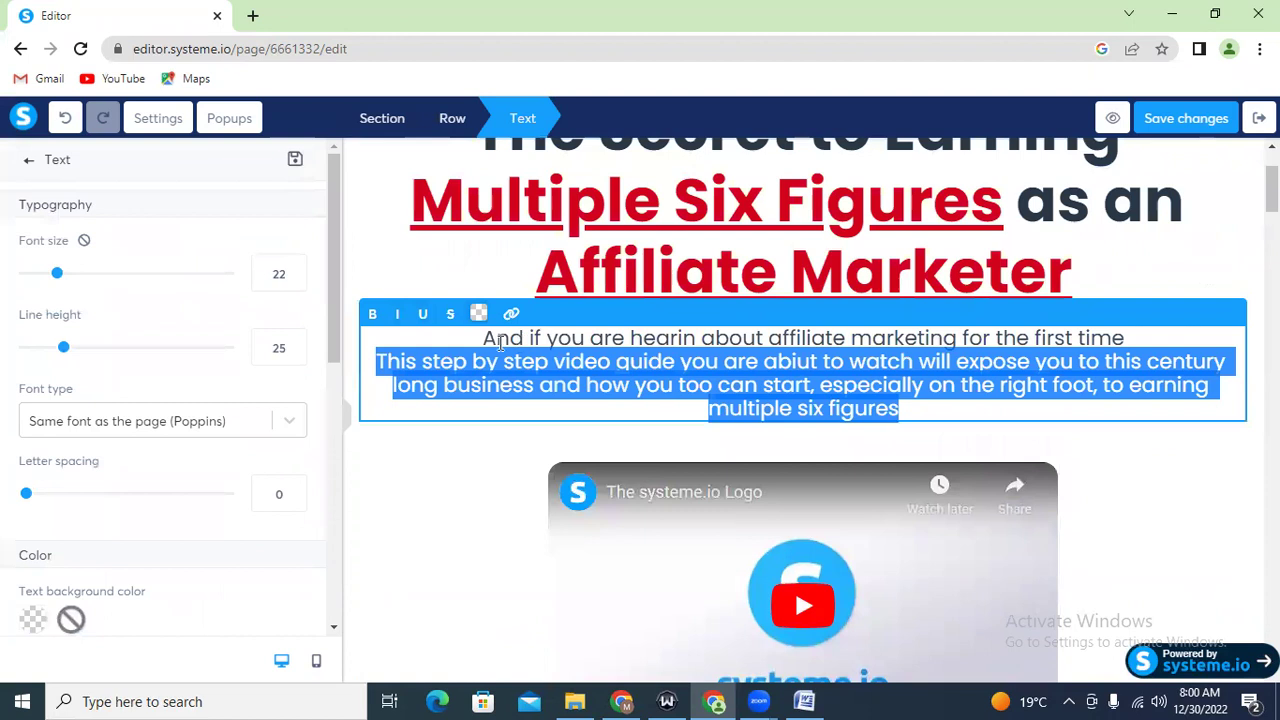
pyautogui.moveTo(485, 338); pyautogui.dragTo(926, 428)
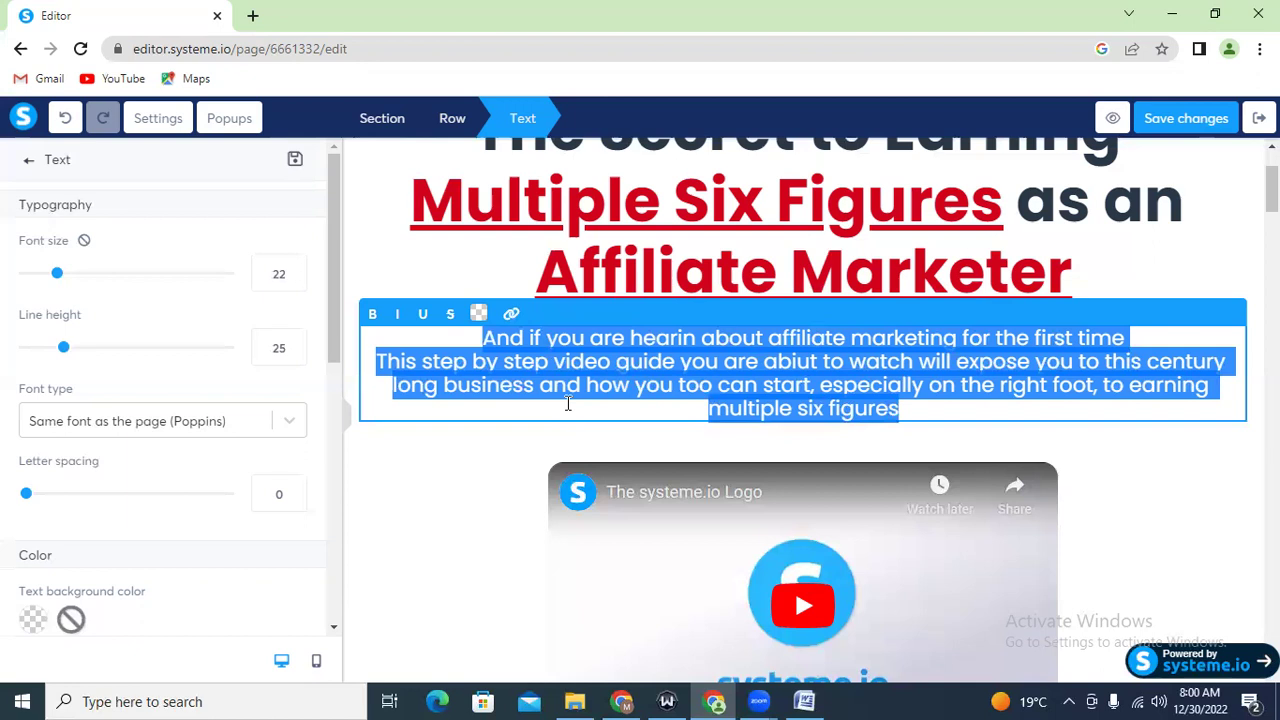
pyautogui.click(558, 617)
# Select the Word document's copy from "One common problem with every affiliate marketer" through "like they'd do their shirts", and return to the page editor
pyautogui.click(804, 701)
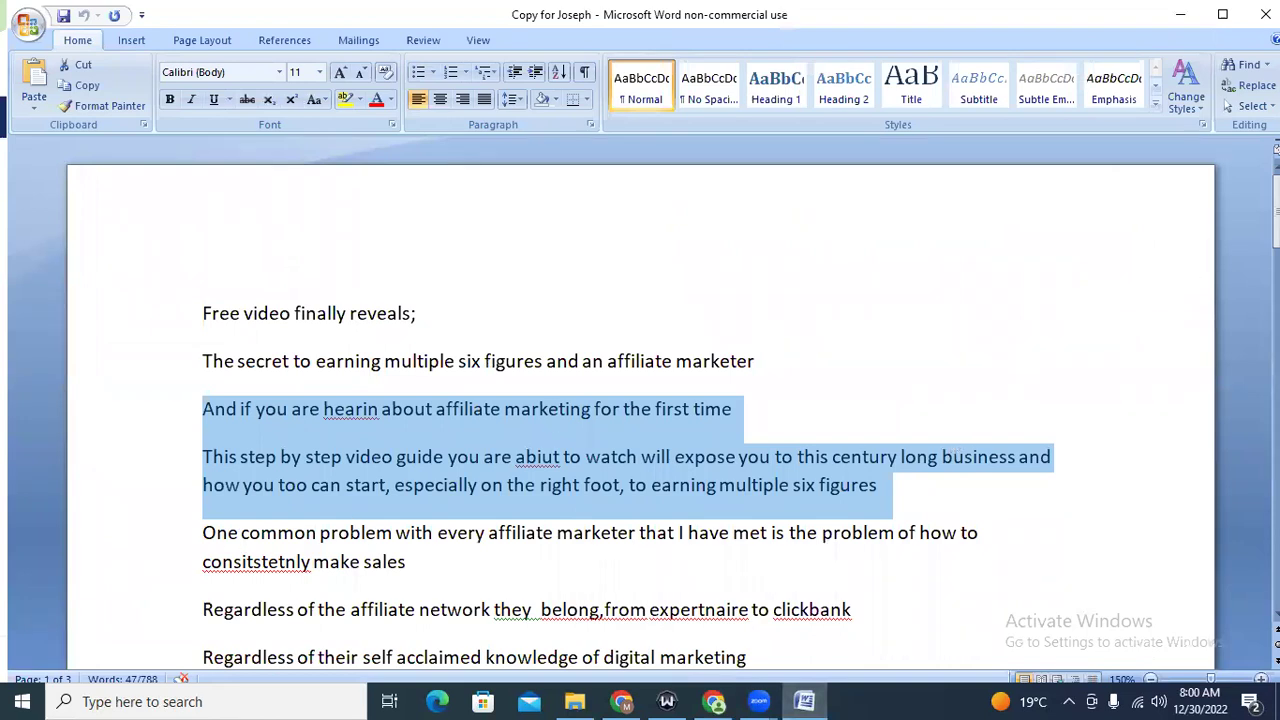
pyautogui.moveTo(1276, 178); pyautogui.dragTo(1276, 205)
pyautogui.click(252, 366)
pyautogui.press('BackSpace')
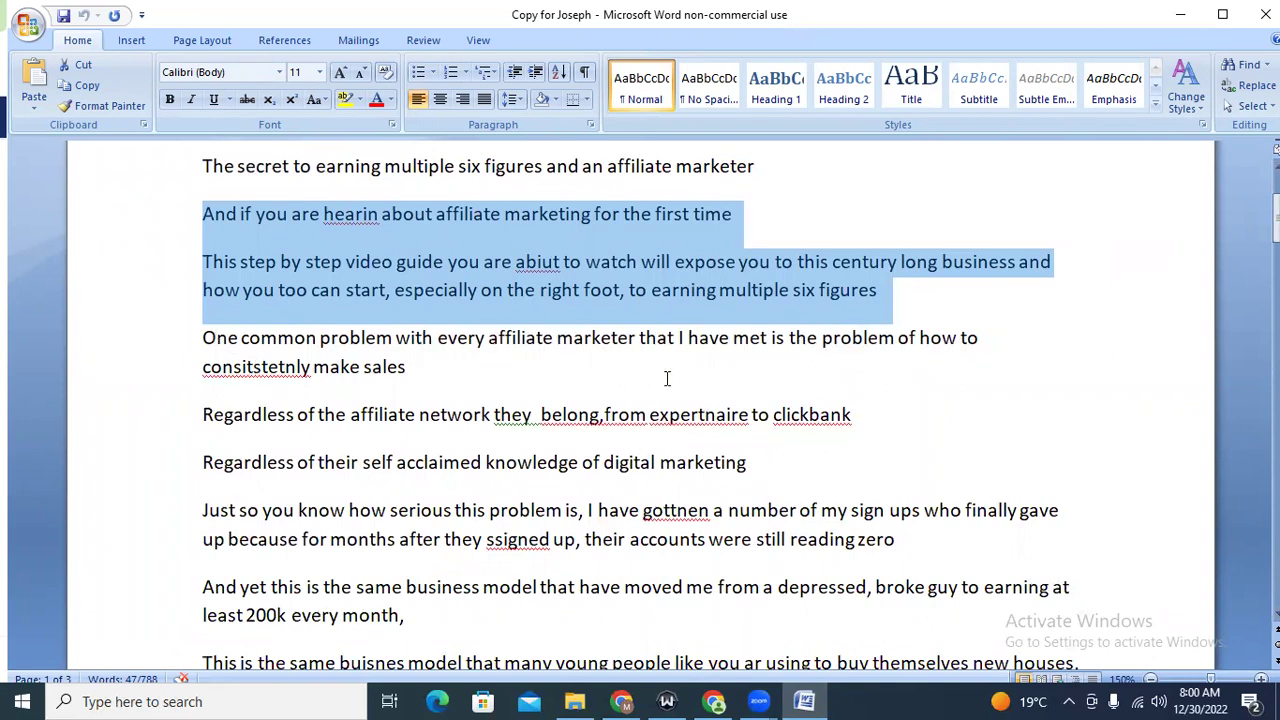
pyautogui.click(203, 338)
pyautogui.moveTo(203, 338); pyautogui.dragTo(381, 570)
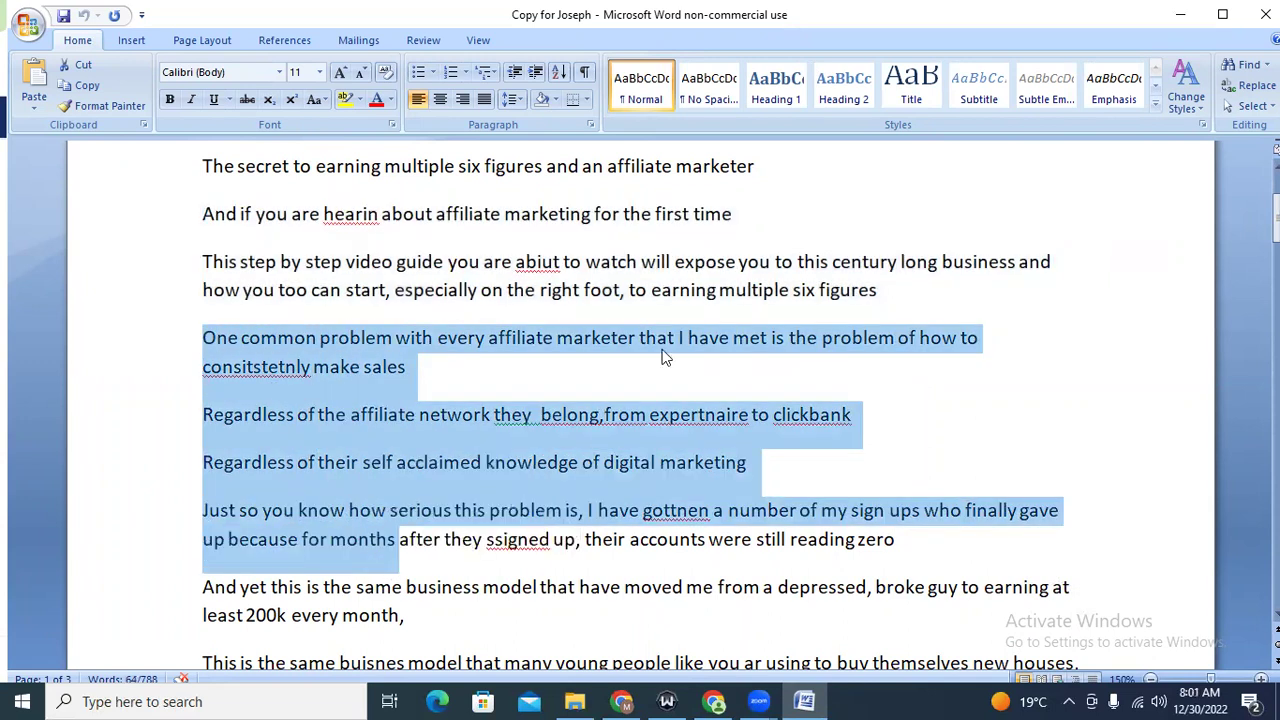
pyautogui.click(943, 297)
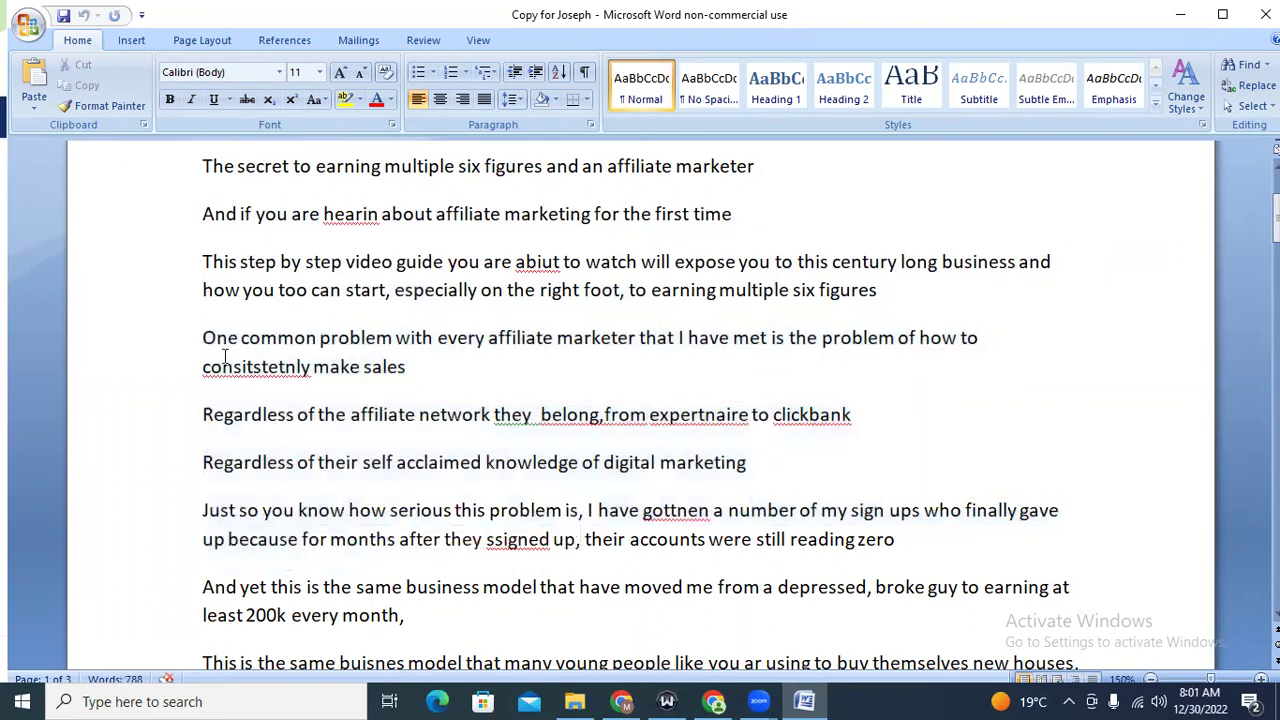
pyautogui.moveTo(205, 337); pyautogui.dragTo(863, 540)
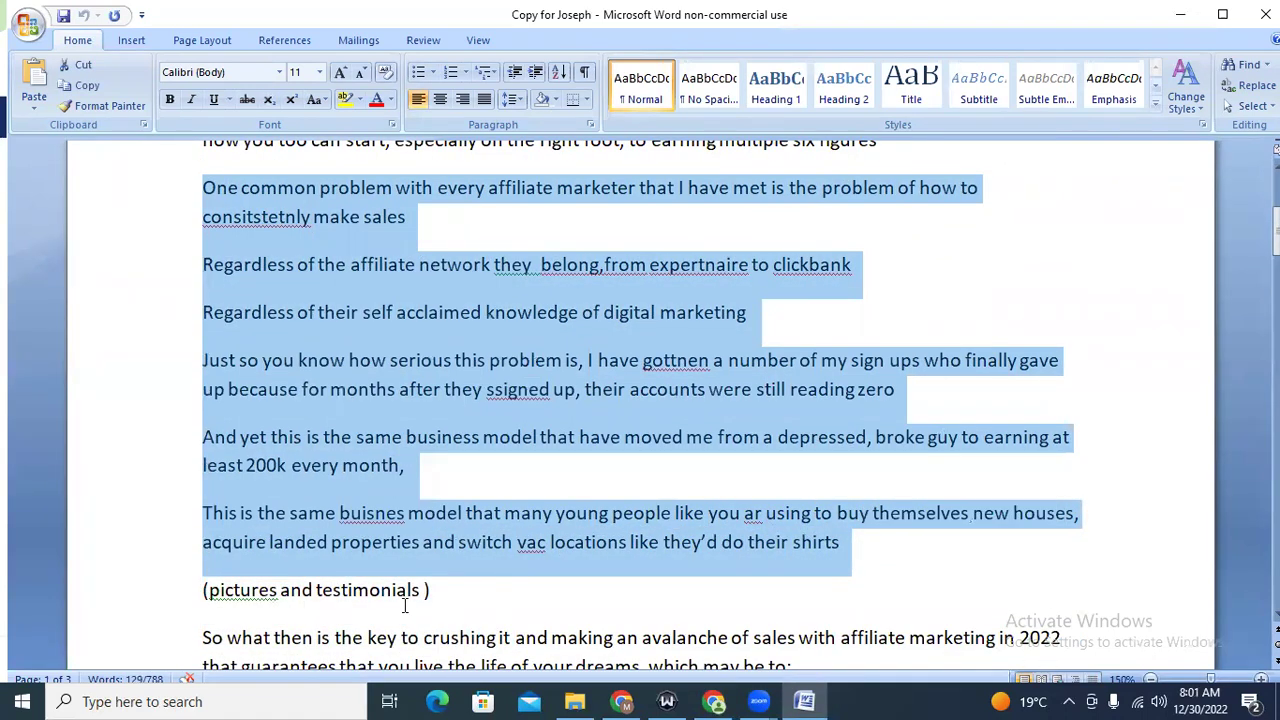
pyautogui.click(622, 701)
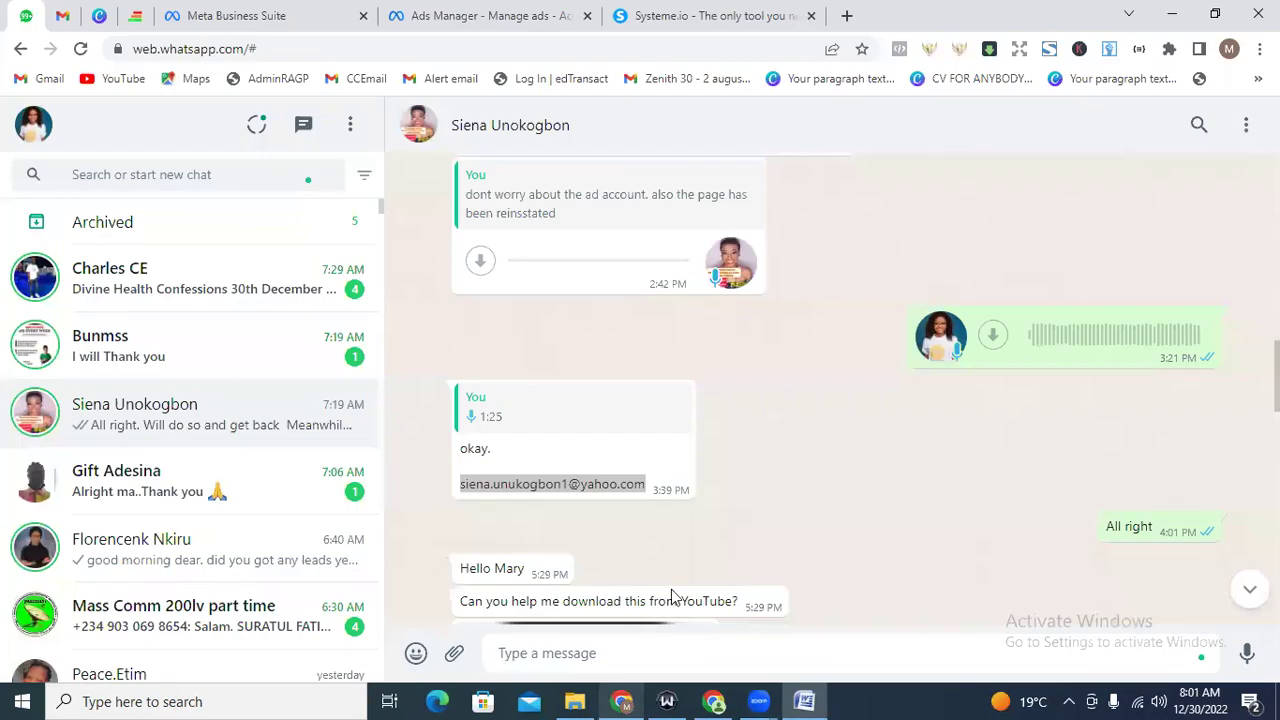
pyautogui.click(713, 701)
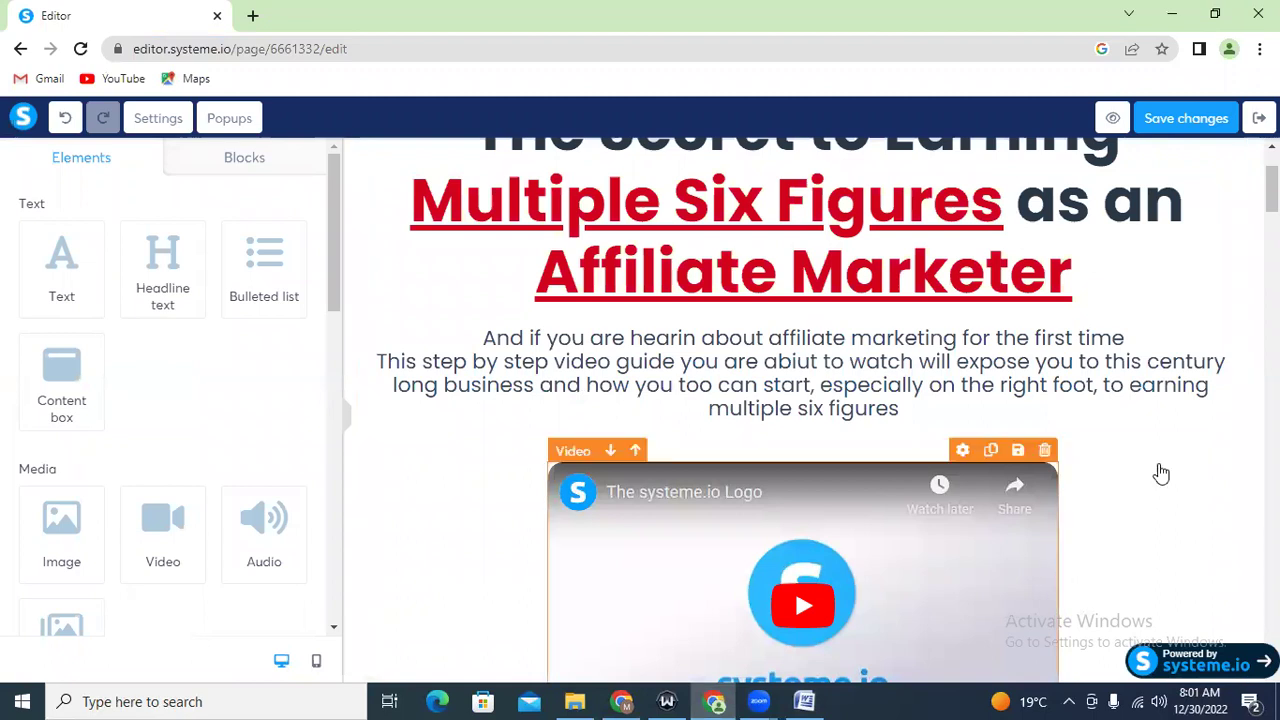
# Add a Video element below the intro text and delete the template's smaller rounded video
pyautogui.scroll(-2, 1100, 465)
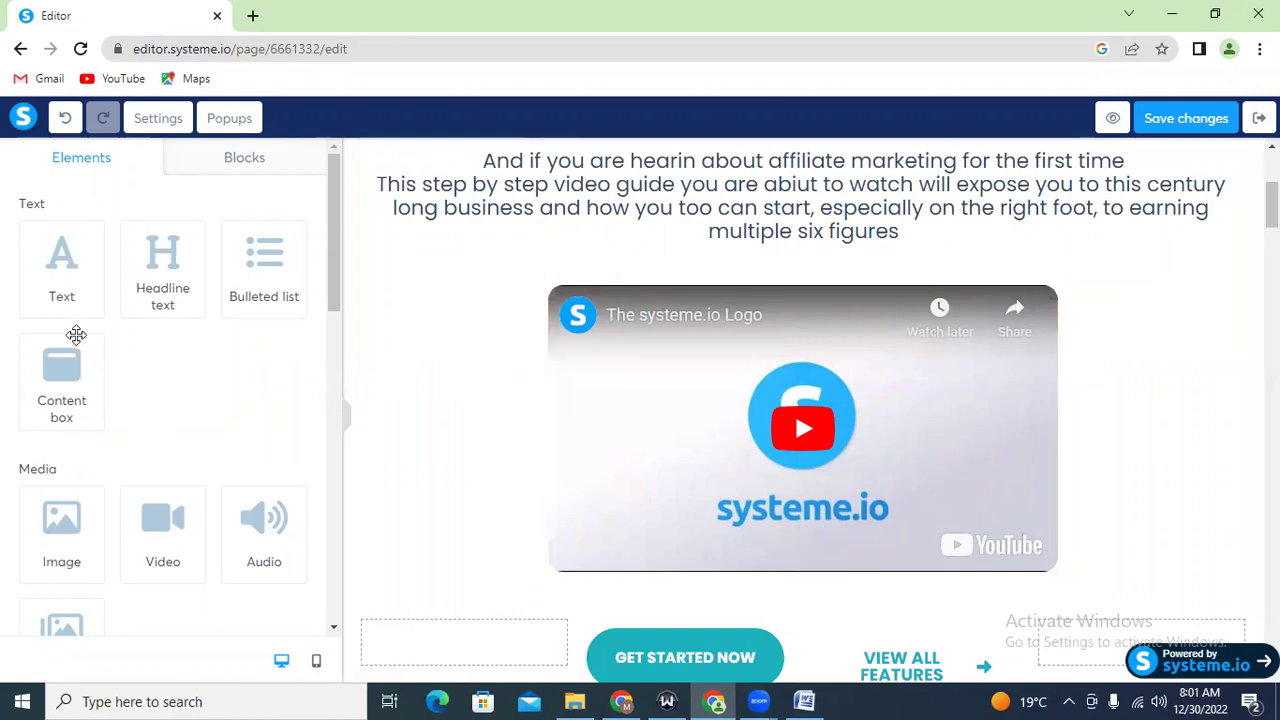
pyautogui.moveTo(150, 549); pyautogui.dragTo(594, 252)
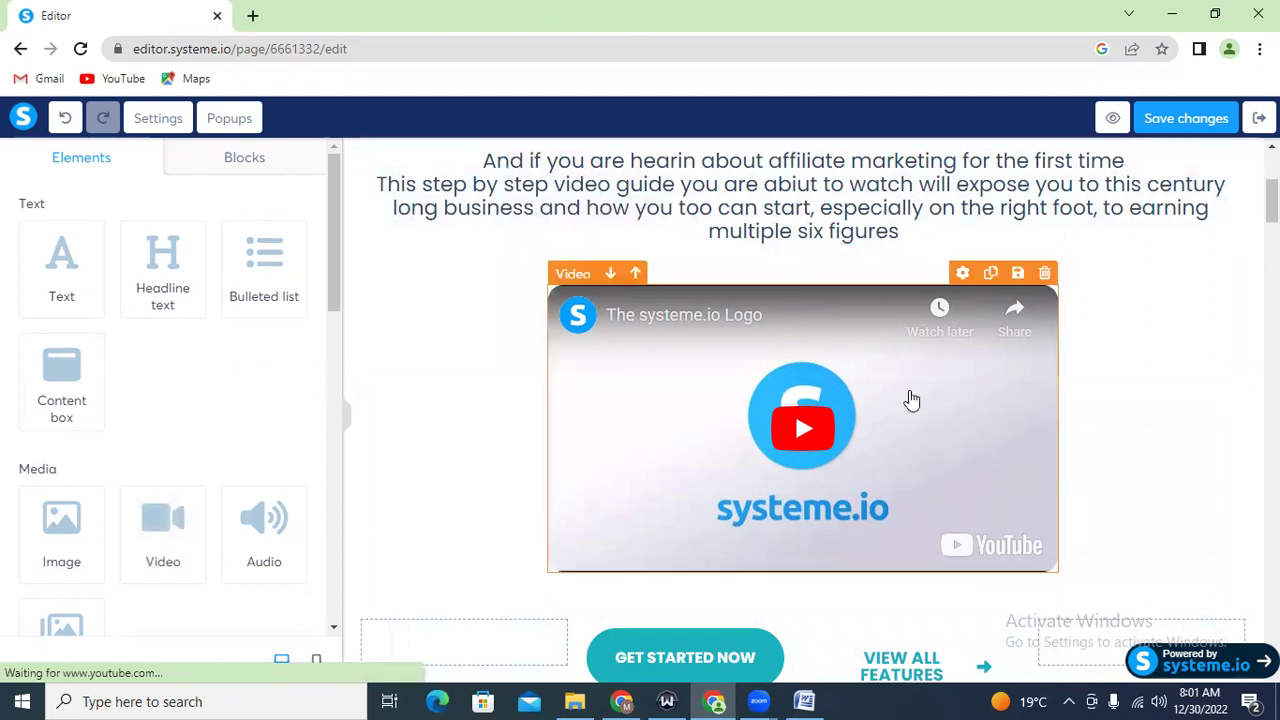
pyautogui.click(1044, 273)
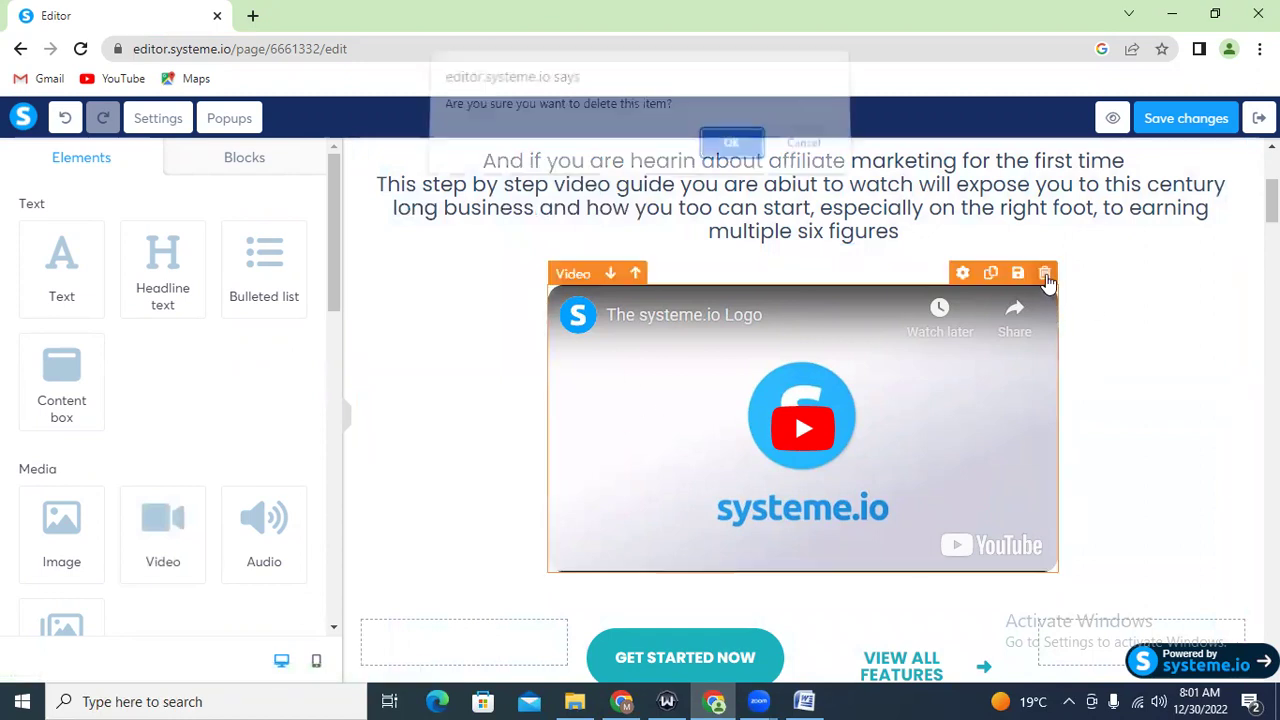
pyautogui.click(730, 156)
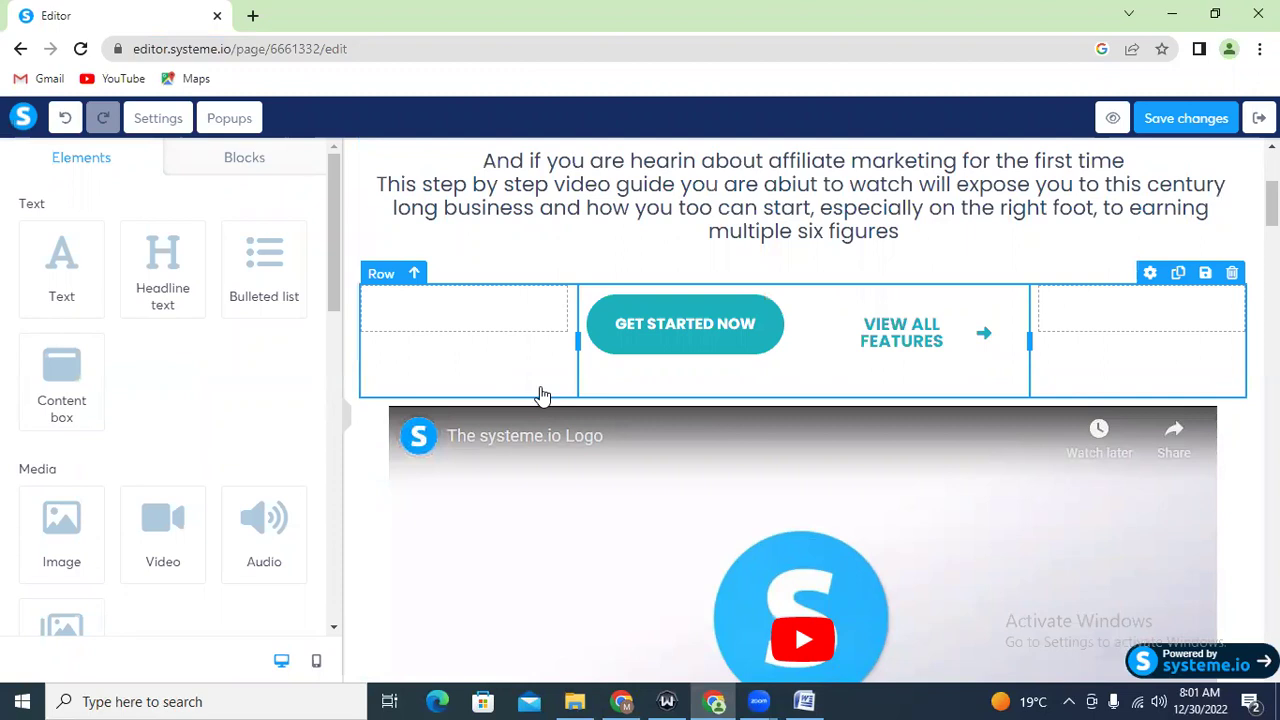
# Add another Video element below the intro text and delete the row containing the "GET STARTED NOW" and "VIEW ALL FEATURES" buttons
pyautogui.moveTo(163, 557); pyautogui.dragTo(666, 277)
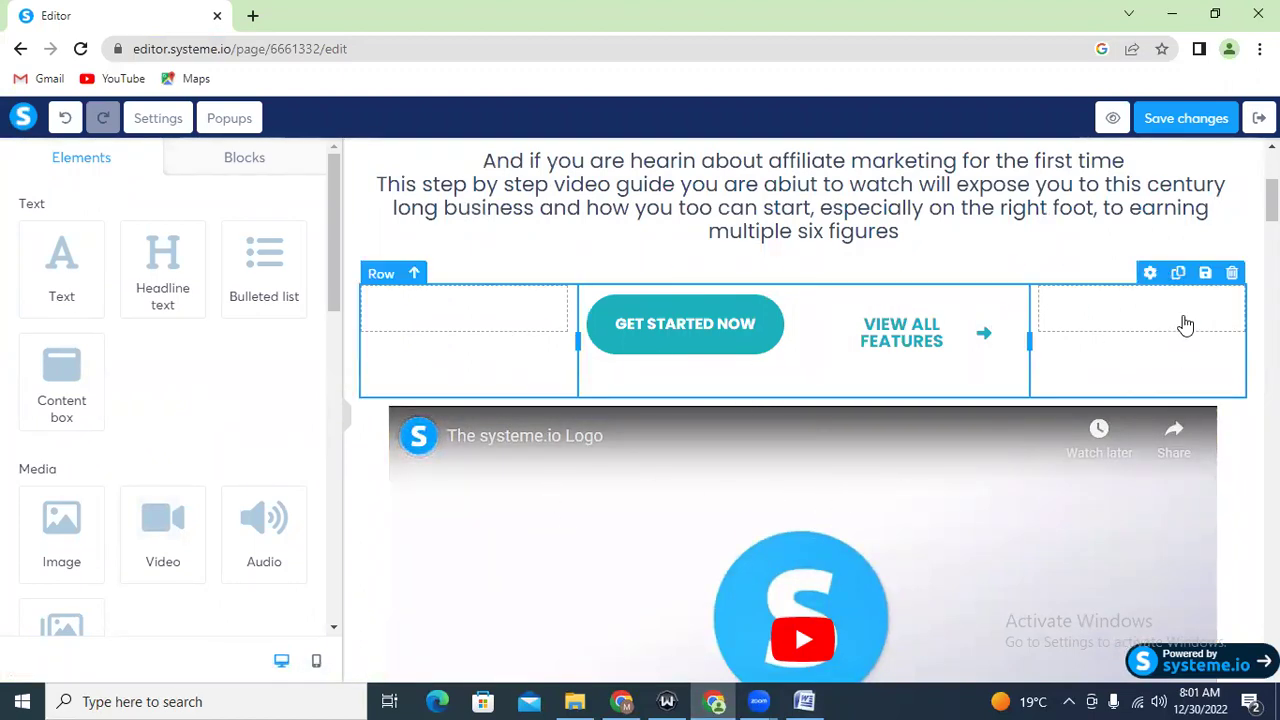
pyautogui.click(1232, 275)
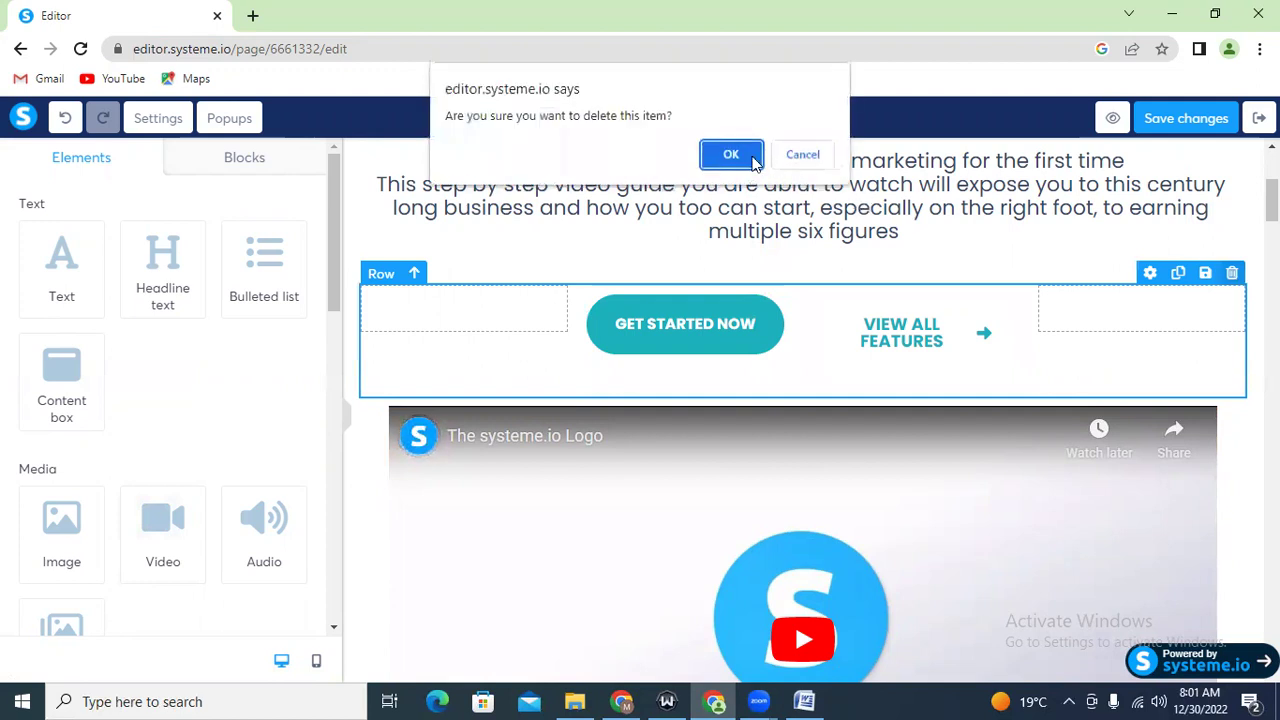
pyautogui.click(731, 157)
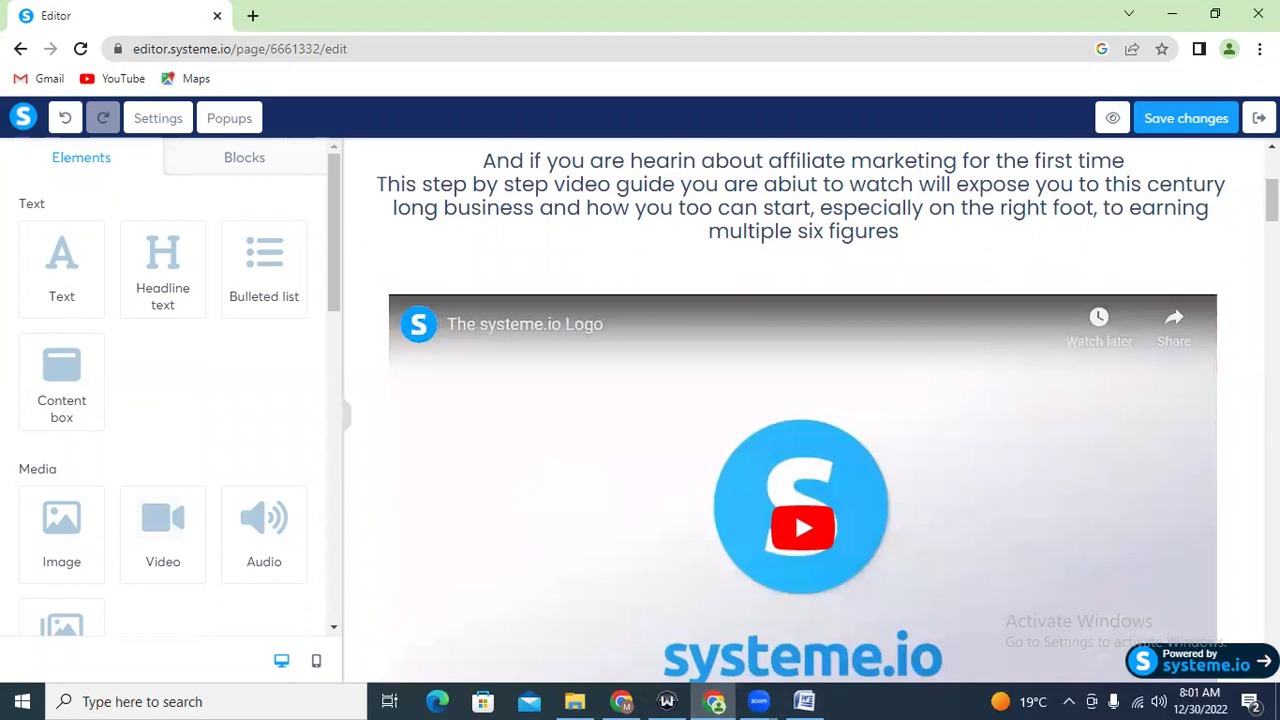
# Examine the settings of the large video below the intro text, including its video type options and URL
pyautogui.scroll(-2, 943, 415)
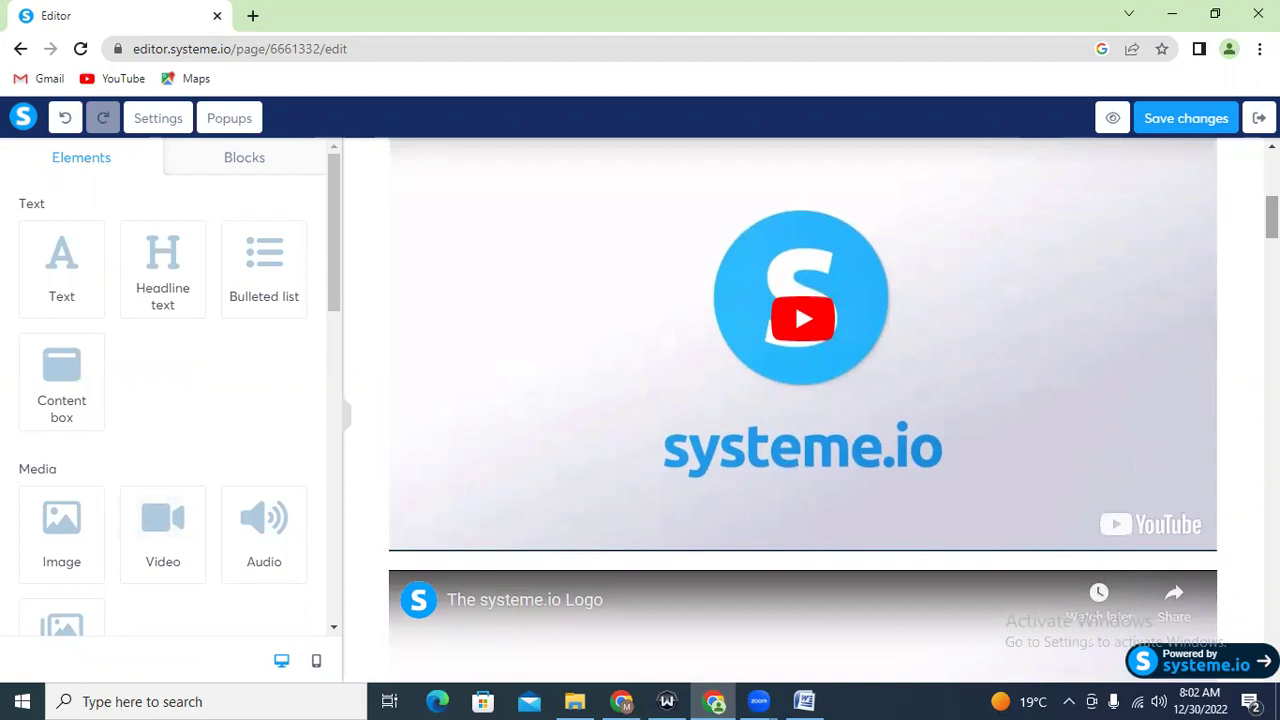
pyautogui.scroll(3, 1097, 457)
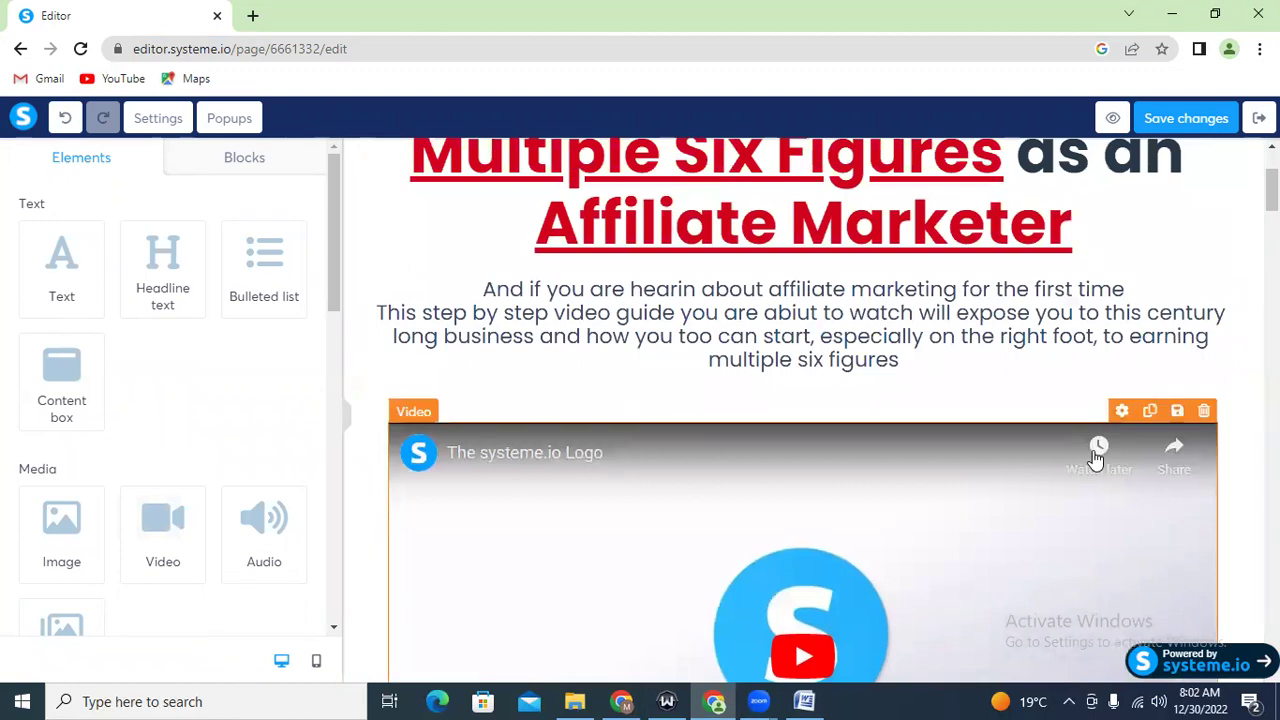
pyautogui.scroll(-2, 713, 349)
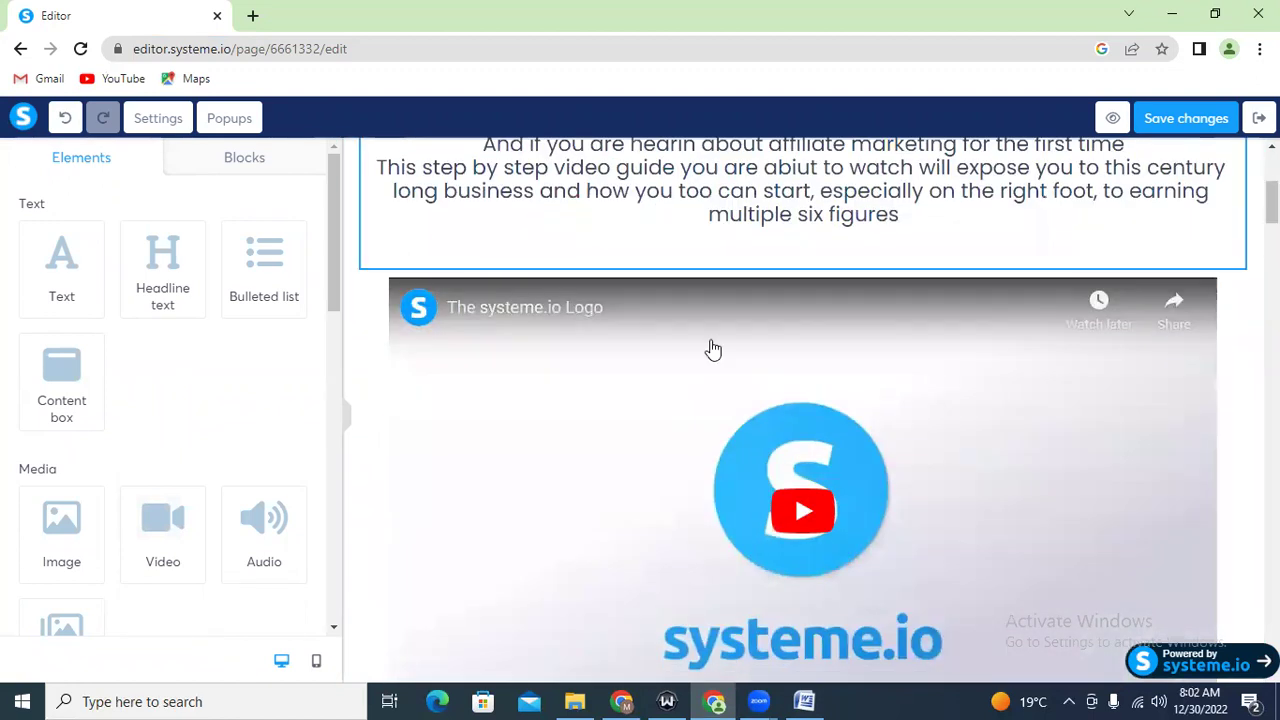
pyautogui.click(710, 335)
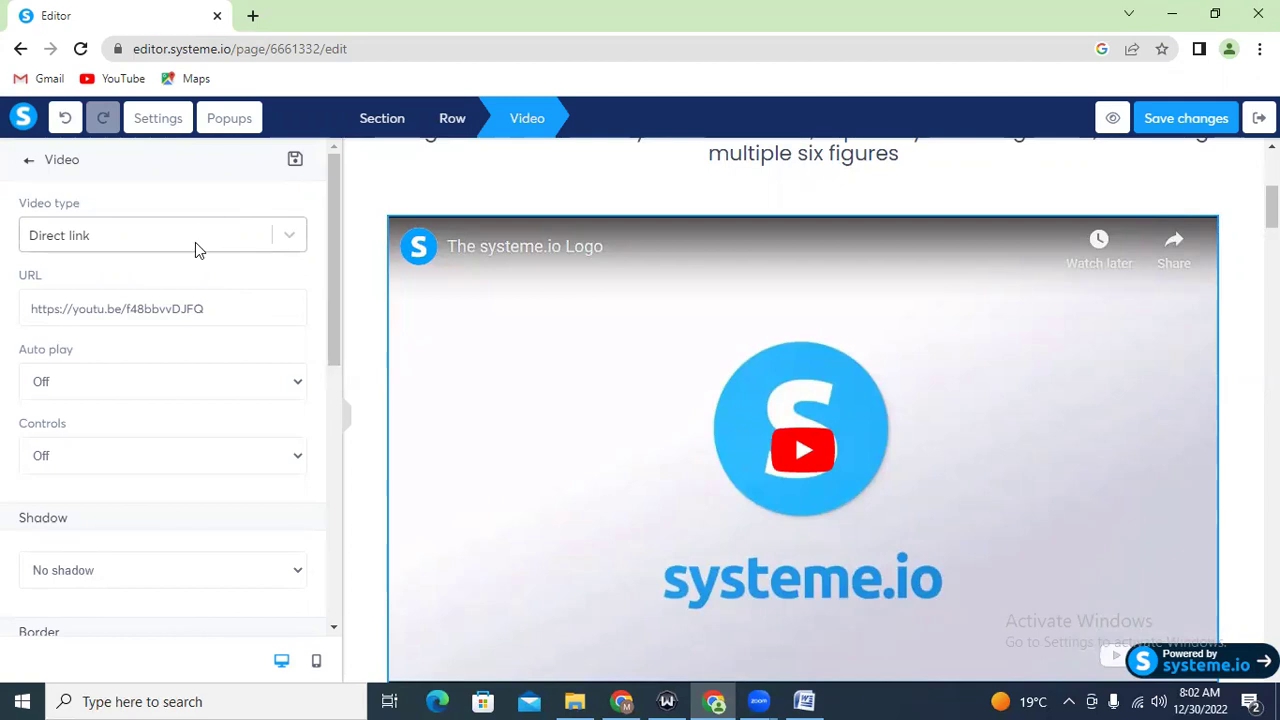
pyautogui.click(288, 240)
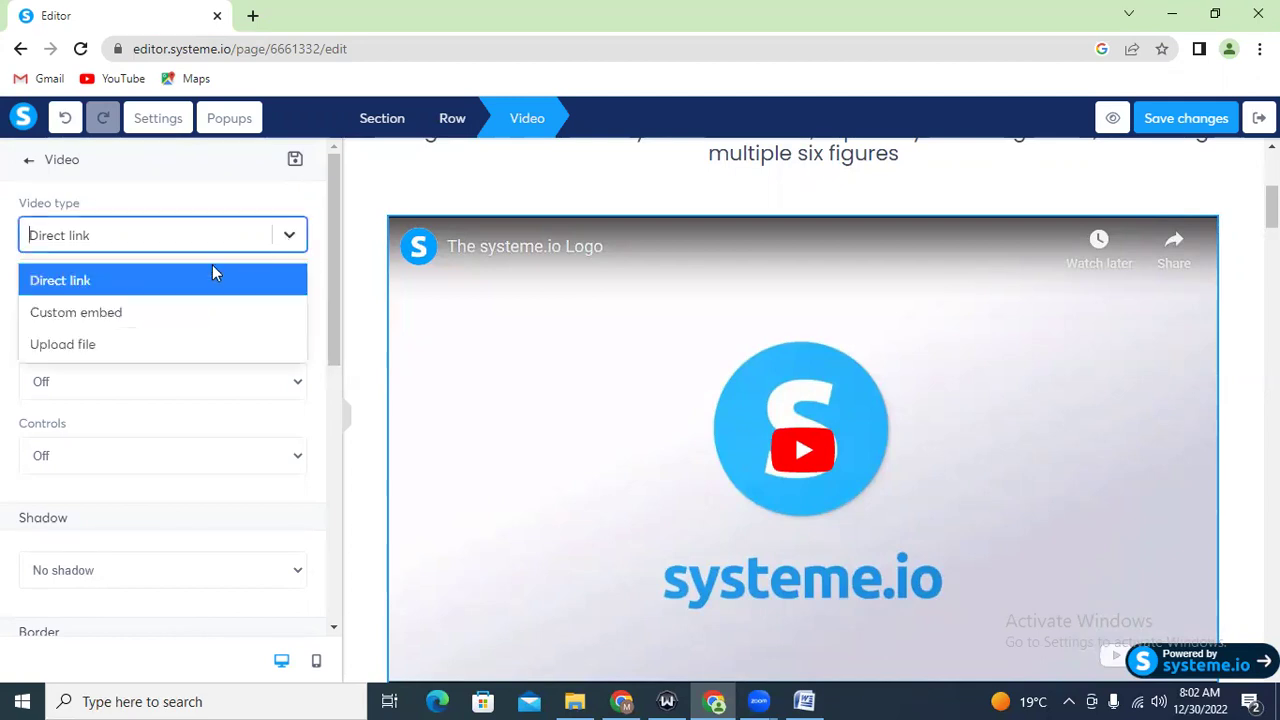
pyautogui.click(184, 185)
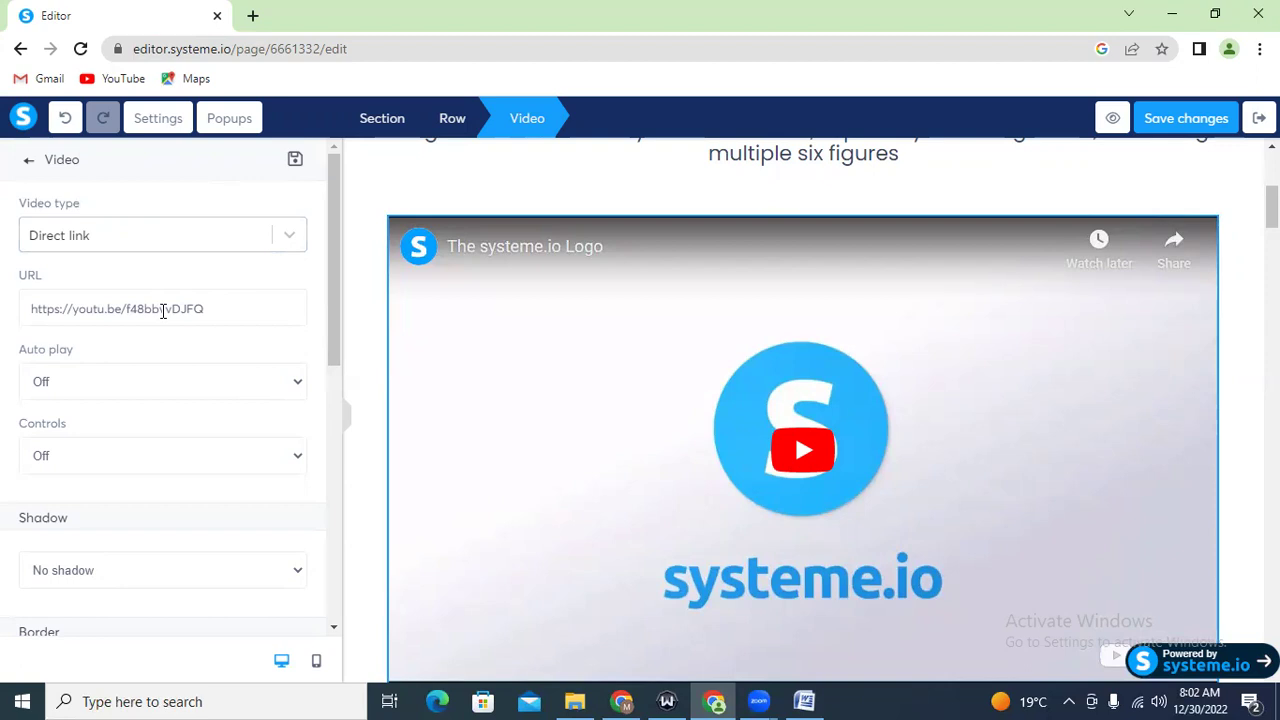
pyautogui.doubleClick(130, 310)
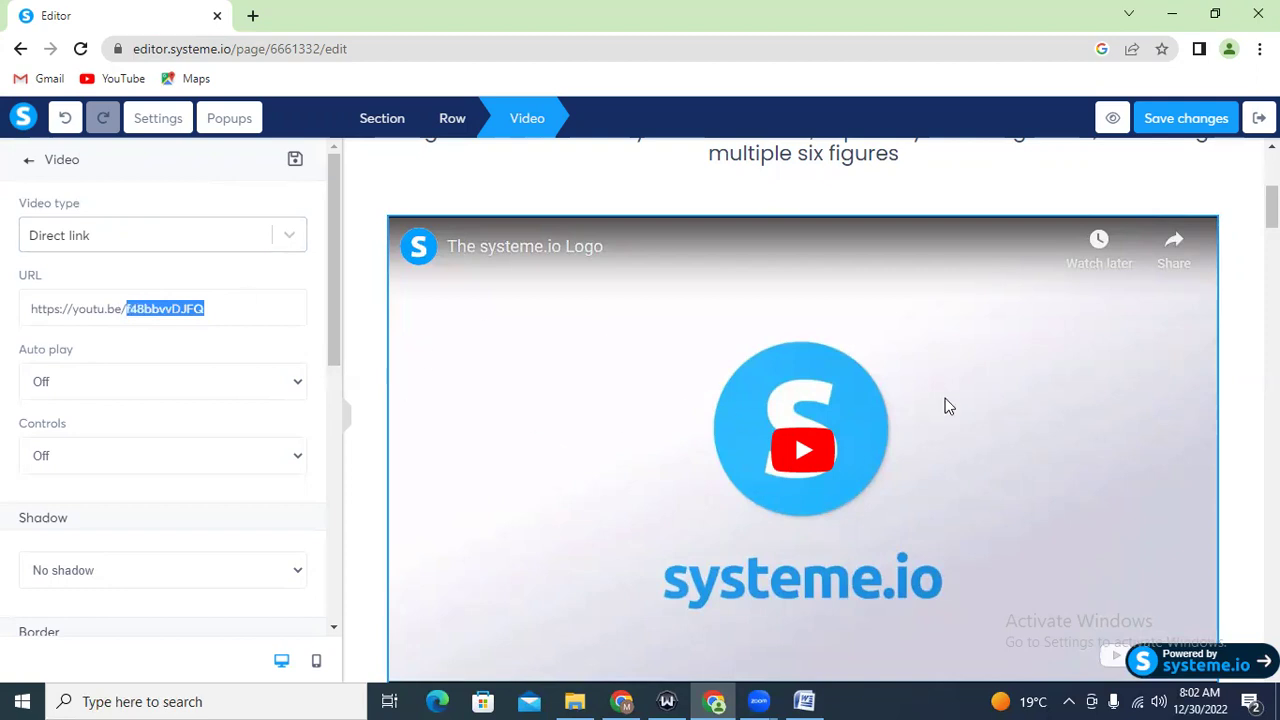
pyautogui.click(1240, 210)
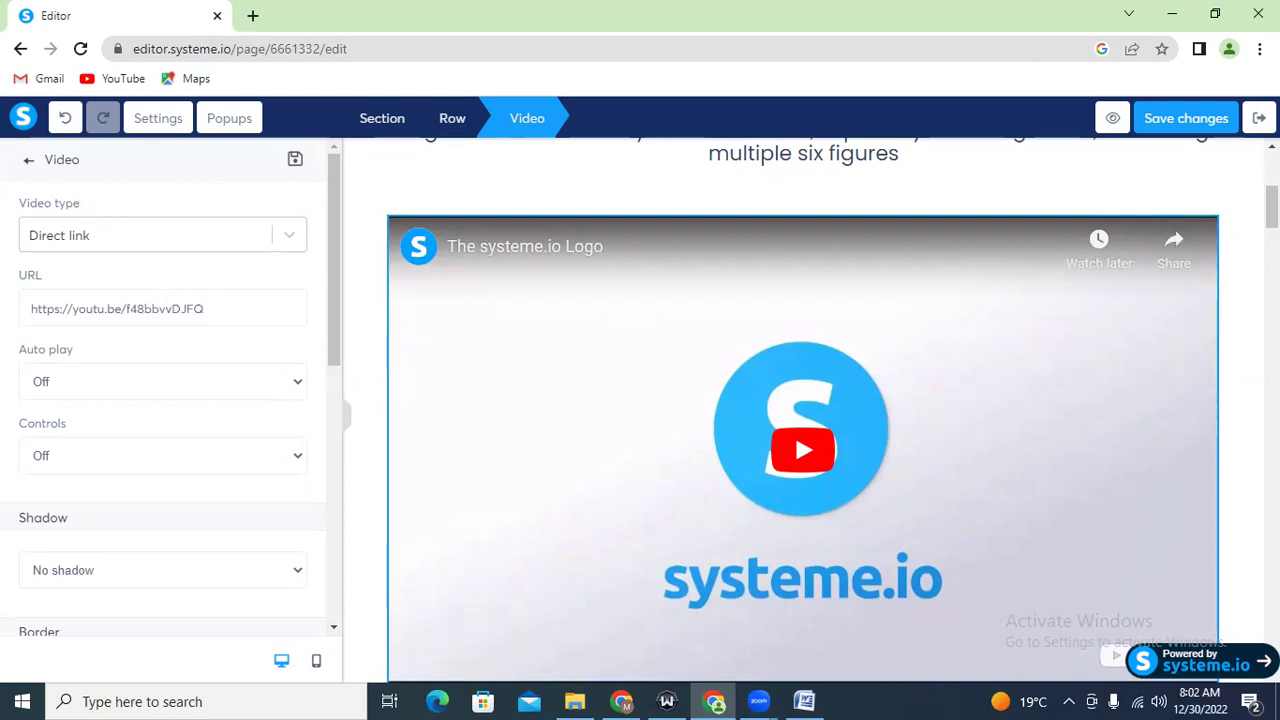
# Delete the lower of the two large systeme.io videos
pyautogui.moveTo(1272, 208); pyautogui.dragTo(1272, 237)
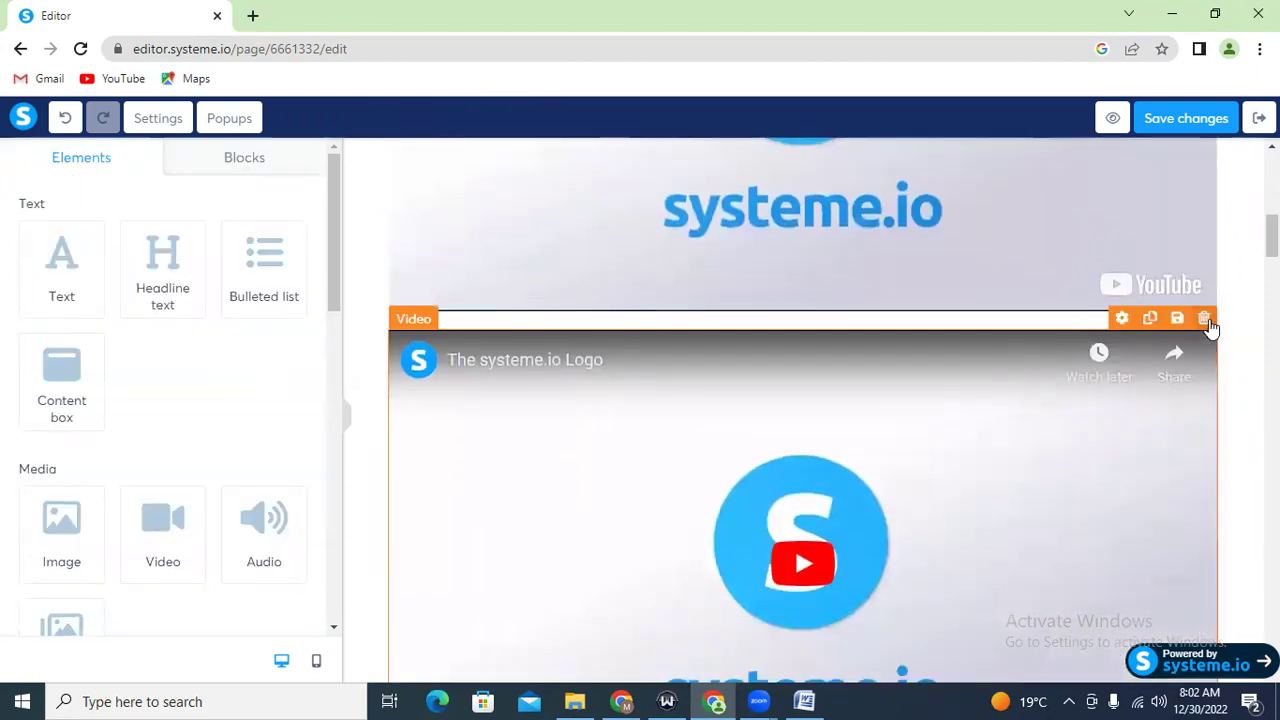
pyautogui.click(1204, 318)
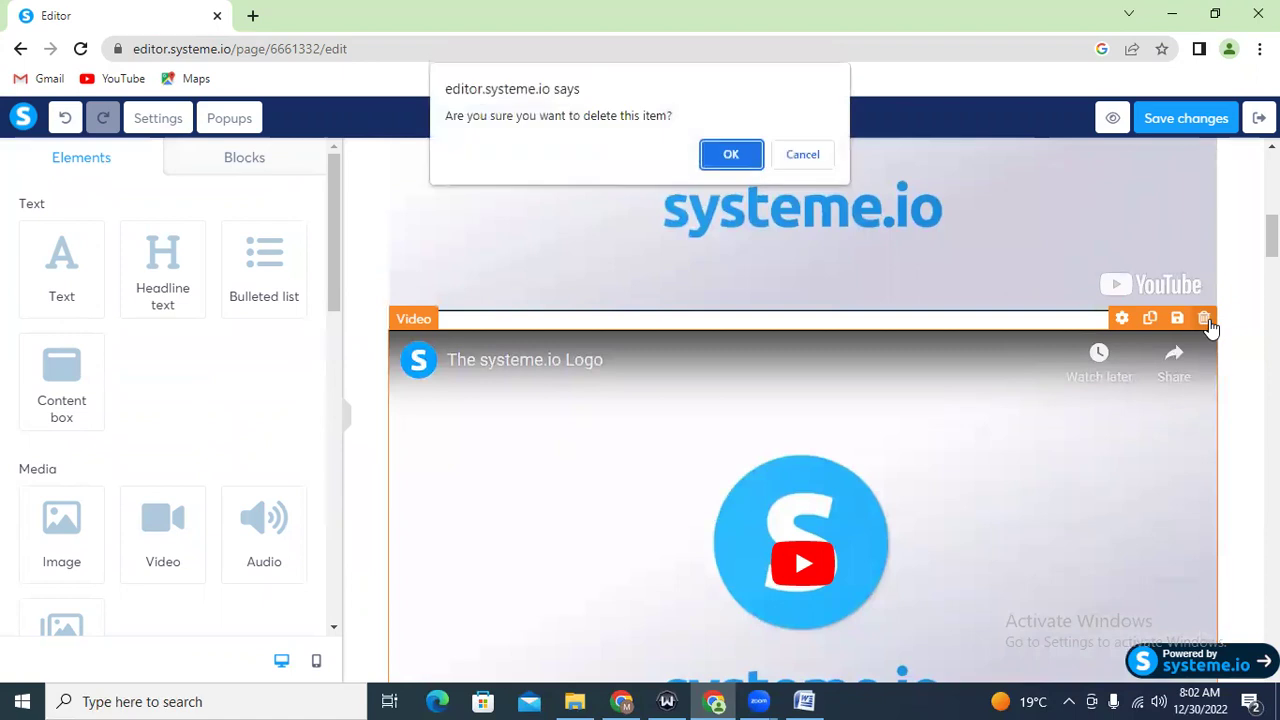
pyautogui.click(731, 158)
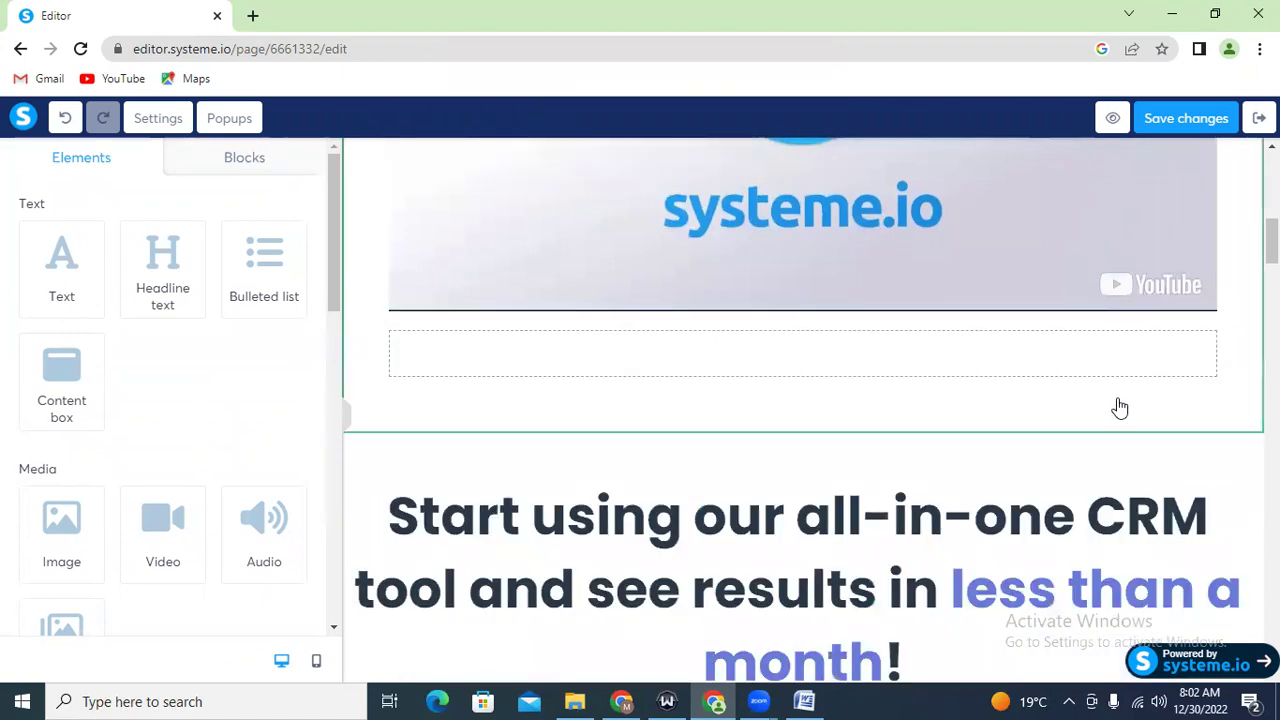
# Delete the empty row under the remaining video and the "Start using our all-in-one CRM tool" section
pyautogui.click(1211, 312)
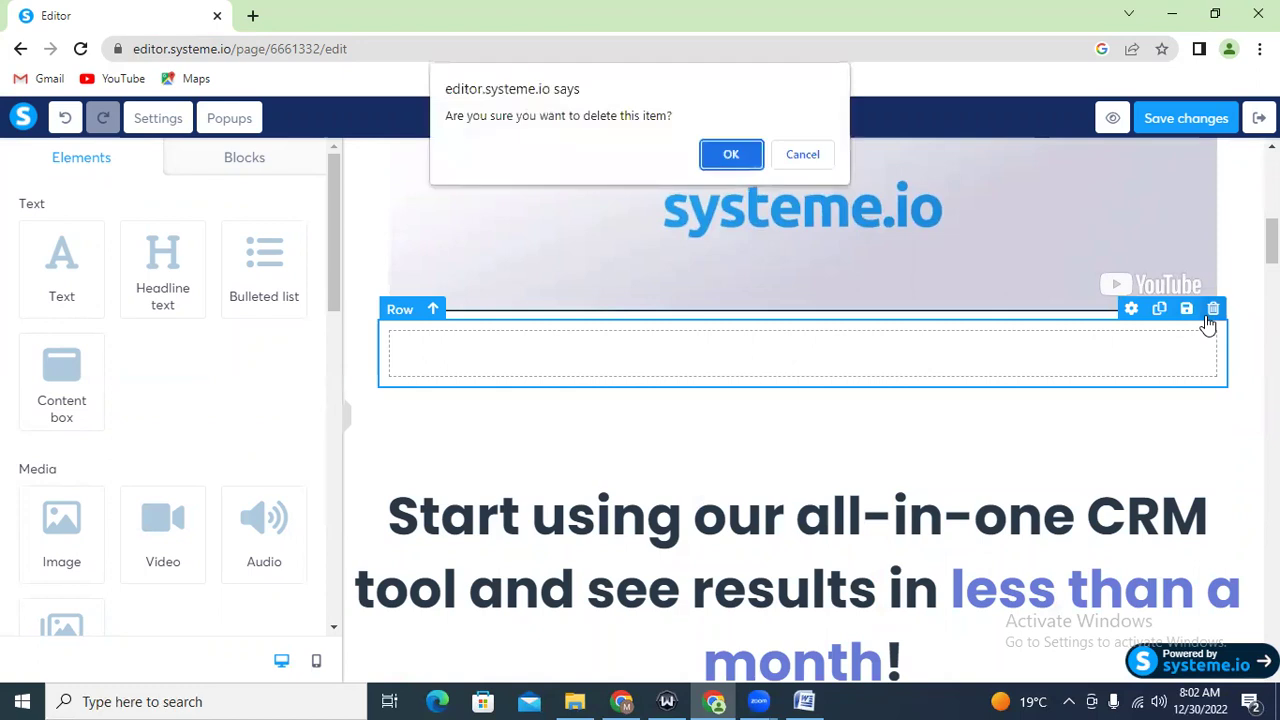
pyautogui.click(727, 157)
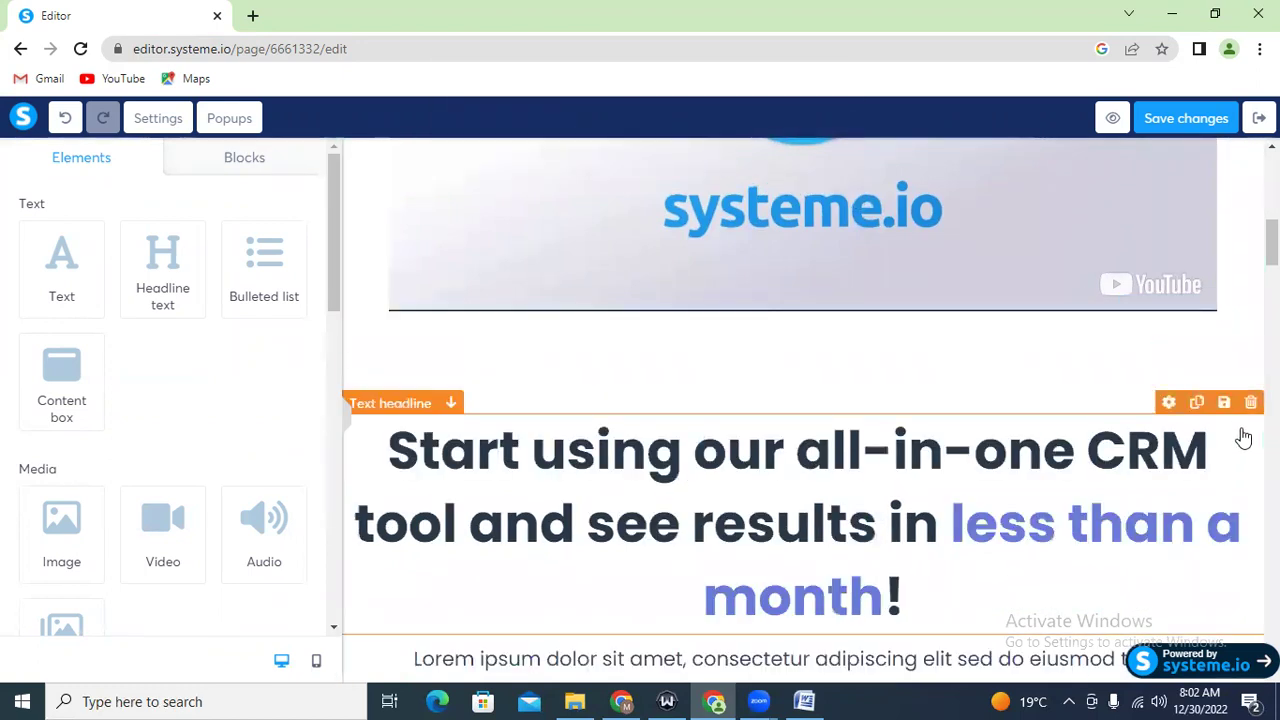
pyautogui.click(1250, 356)
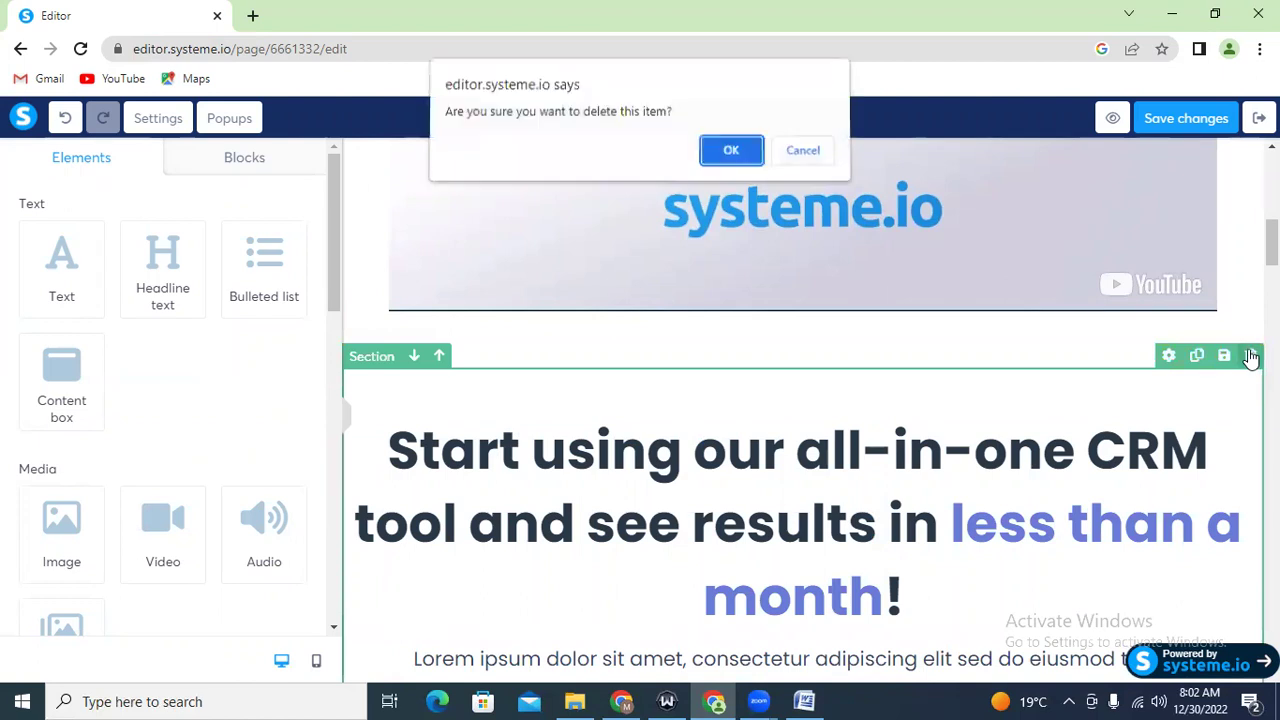
pyautogui.click(731, 155)
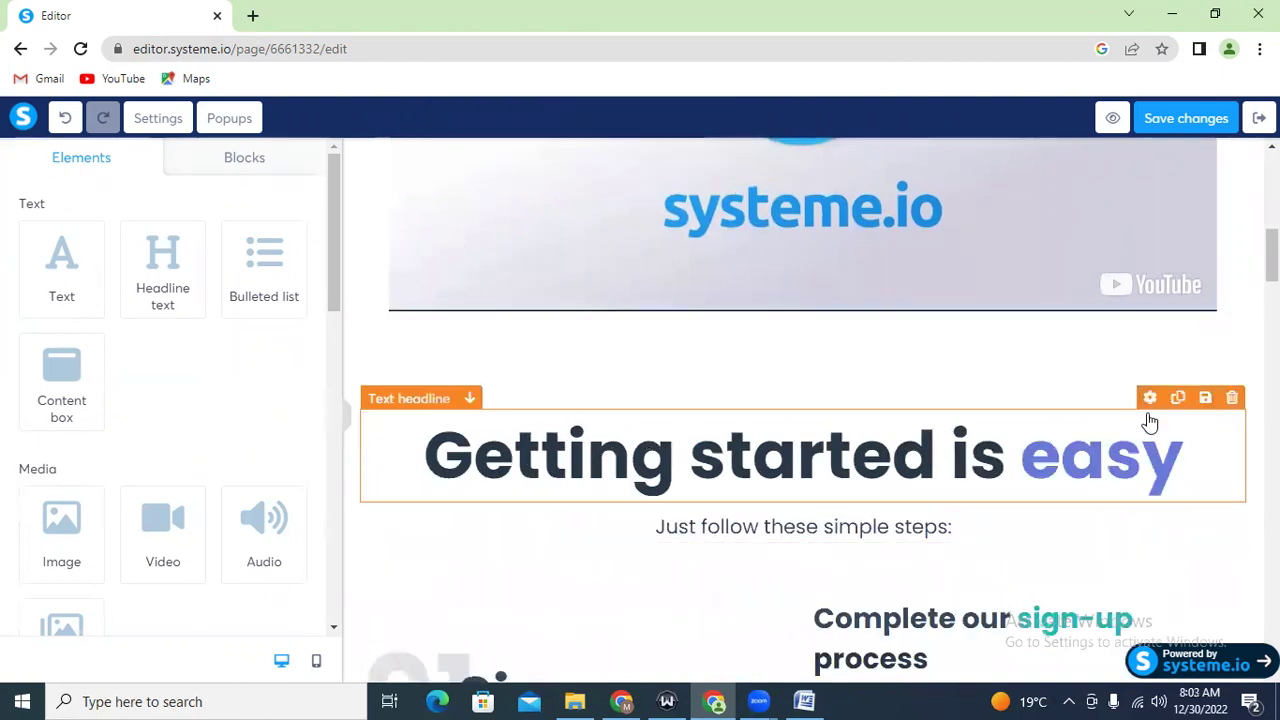
# Delete the "Getting started is easy" headline, the "Just follow these simple steps:" text and the "Complete our sign-up process" headline
pyautogui.click(1231, 399)
pyautogui.click(731, 155)
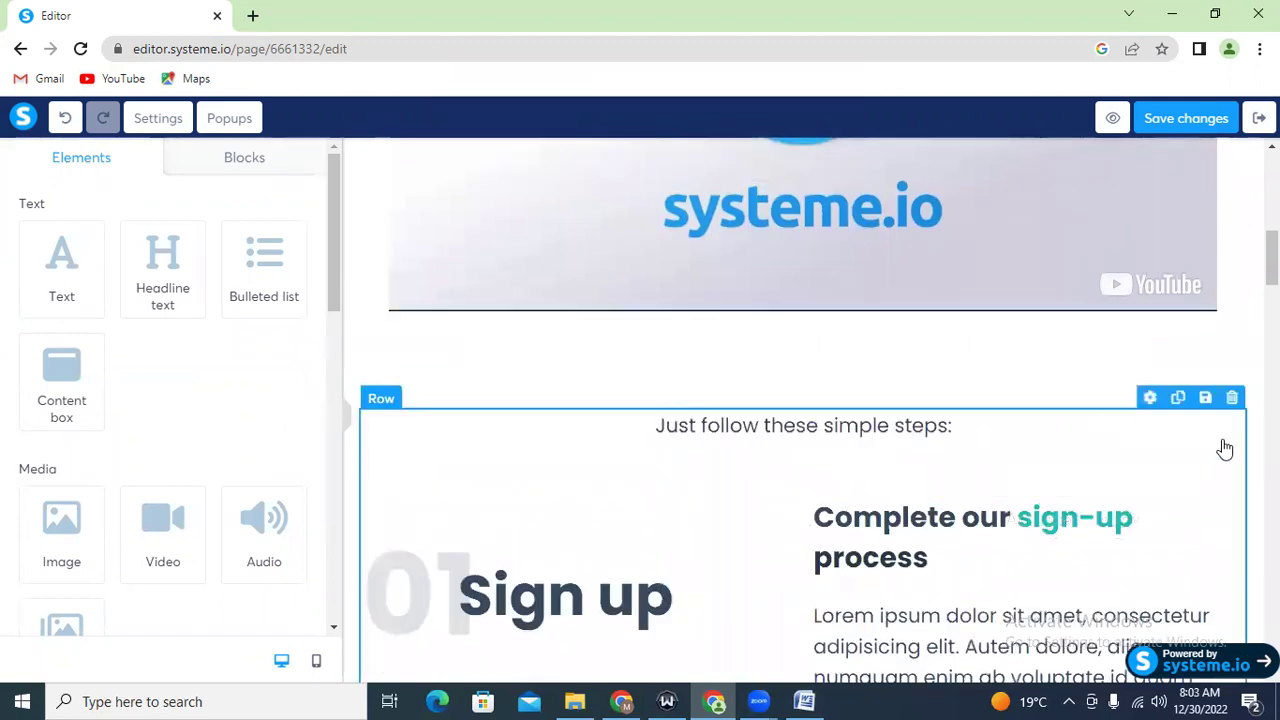
pyautogui.click(1233, 399)
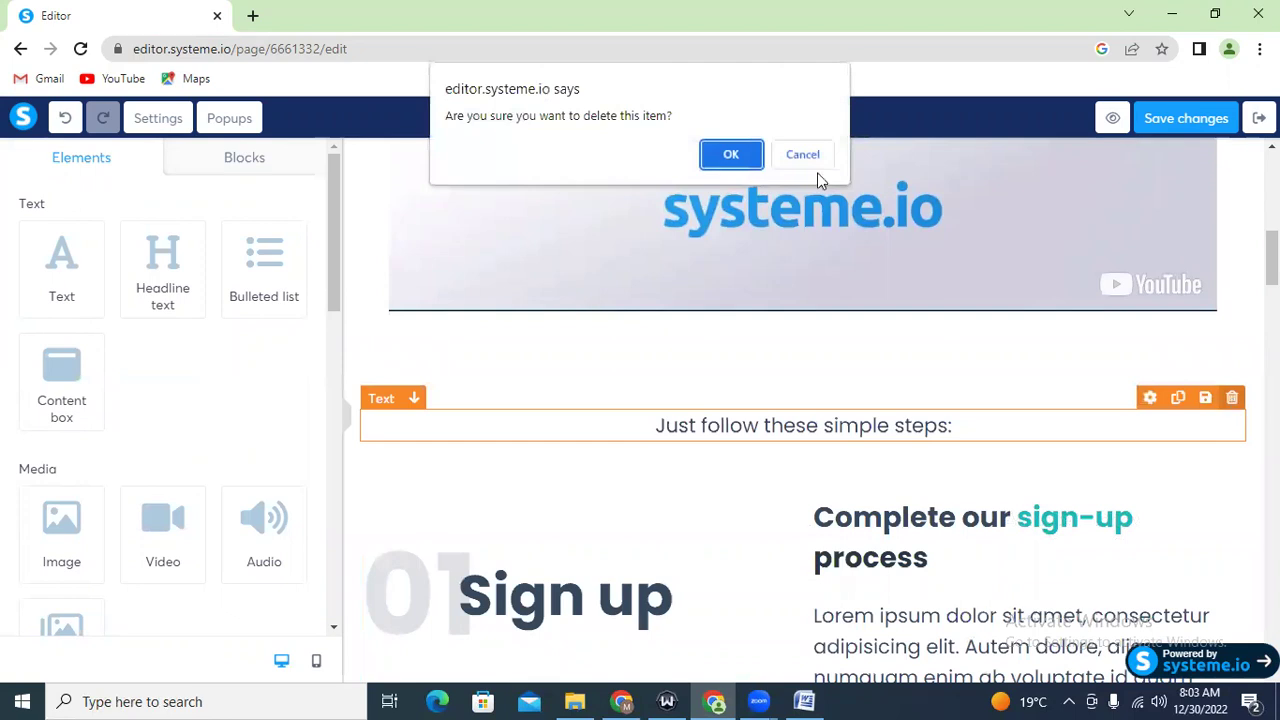
pyautogui.click(746, 163)
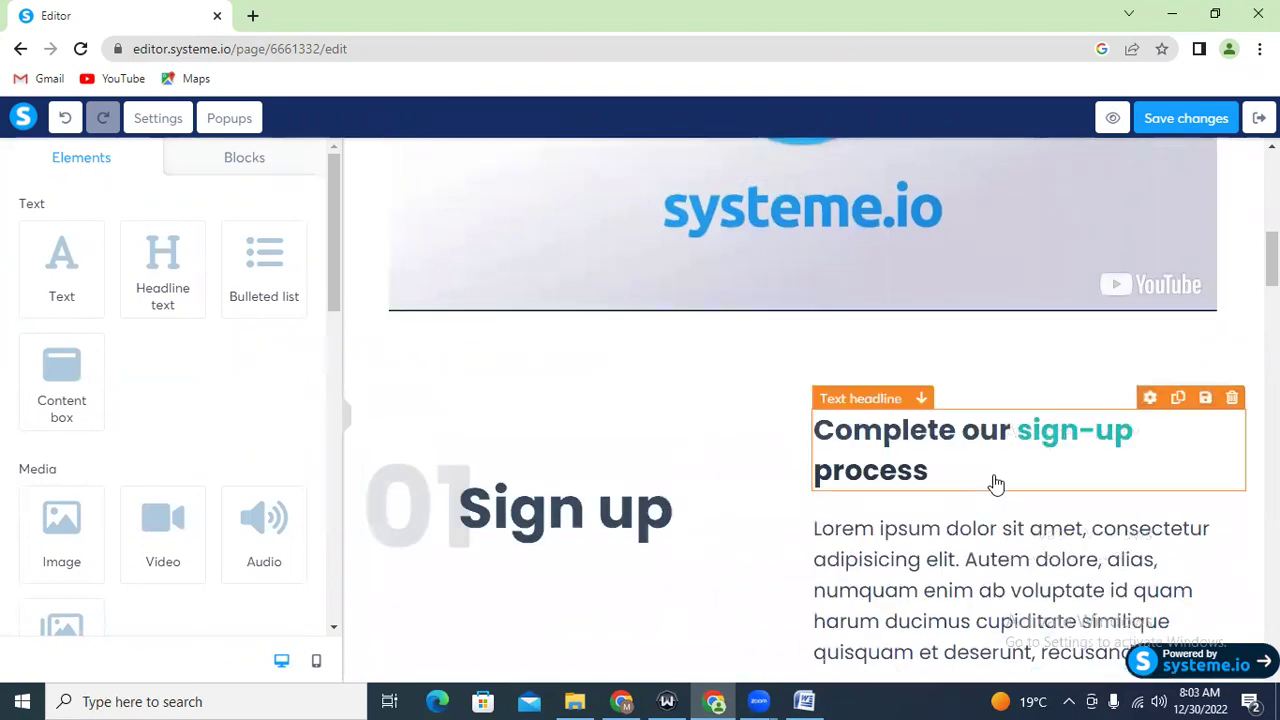
pyautogui.click(1235, 400)
pyautogui.click(723, 158)
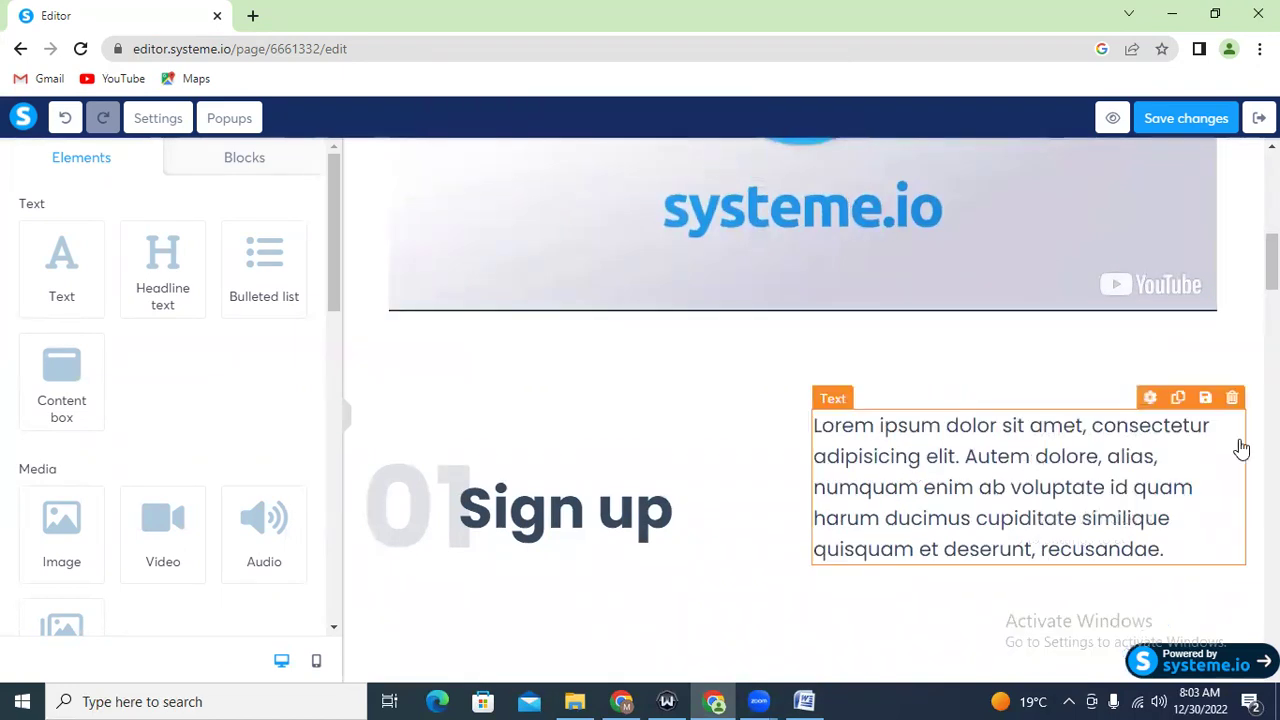
# Delete the whole section containing the "01 Sign up" step
pyautogui.click(1251, 358)
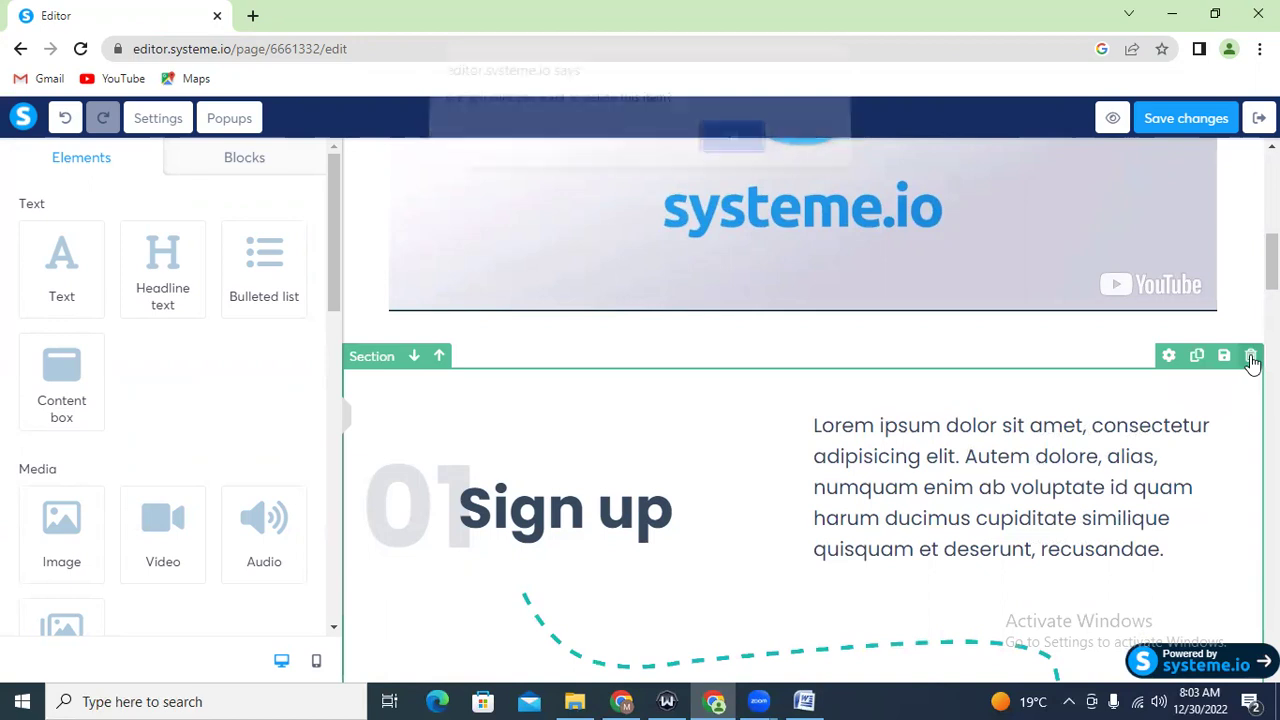
pyautogui.click(742, 159)
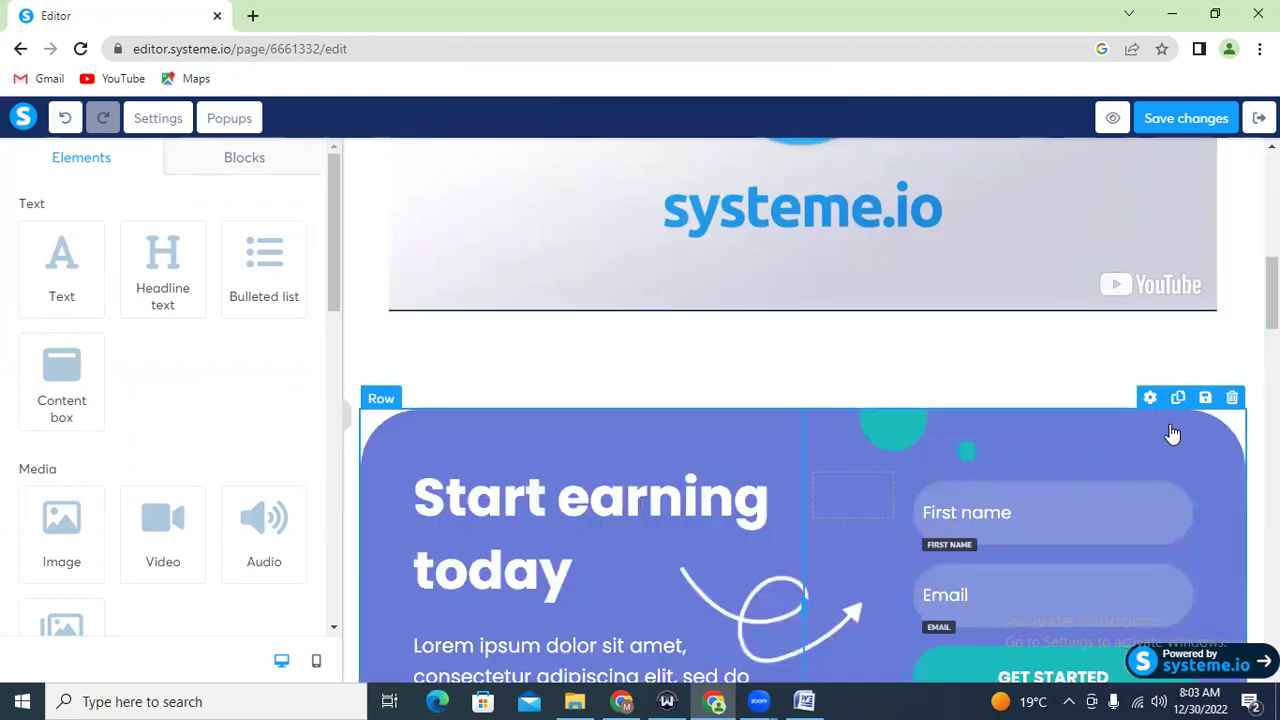
# Delete the "Start earning today" form row below the video and the empty section left around it
pyautogui.click(1232, 398)
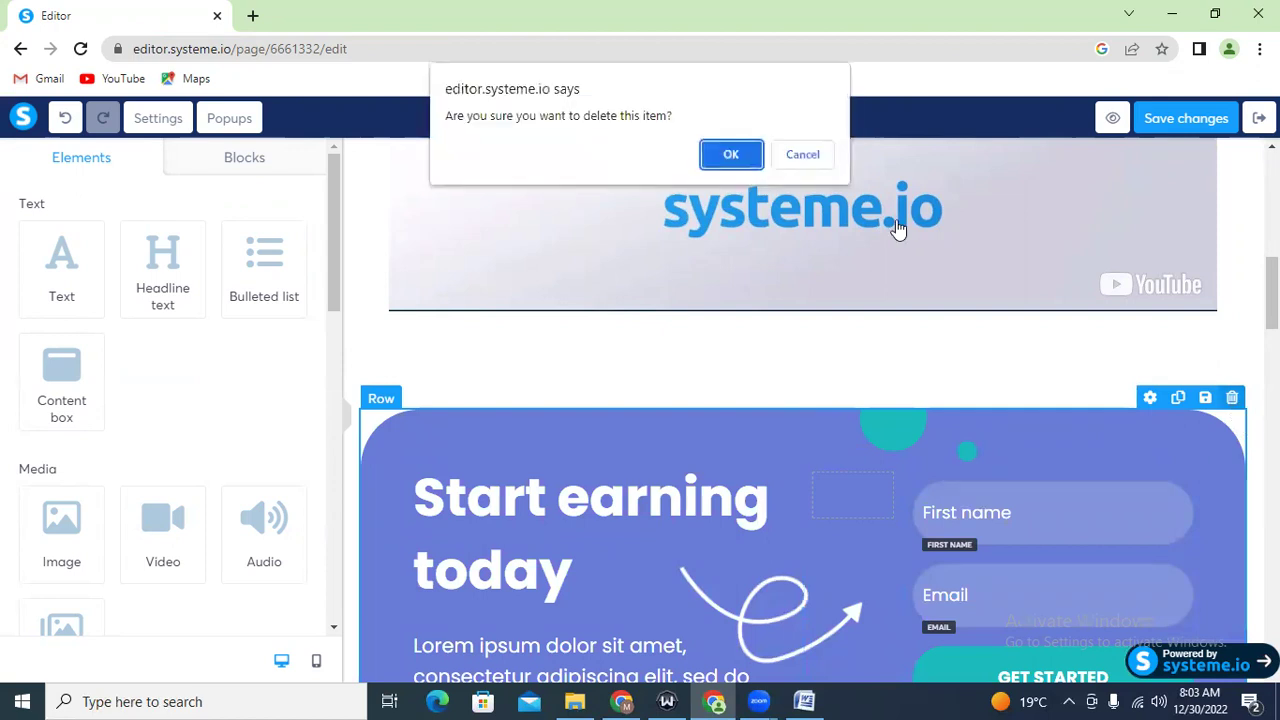
pyautogui.click(731, 155)
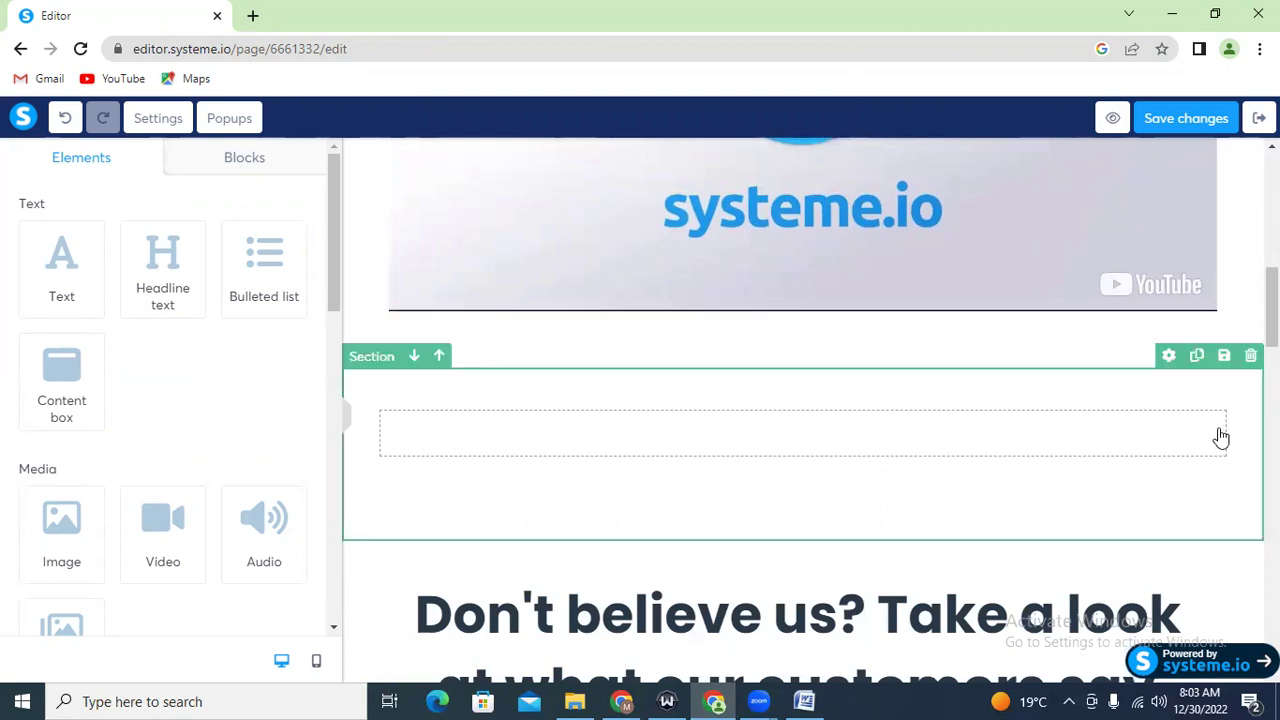
pyautogui.click(1249, 358)
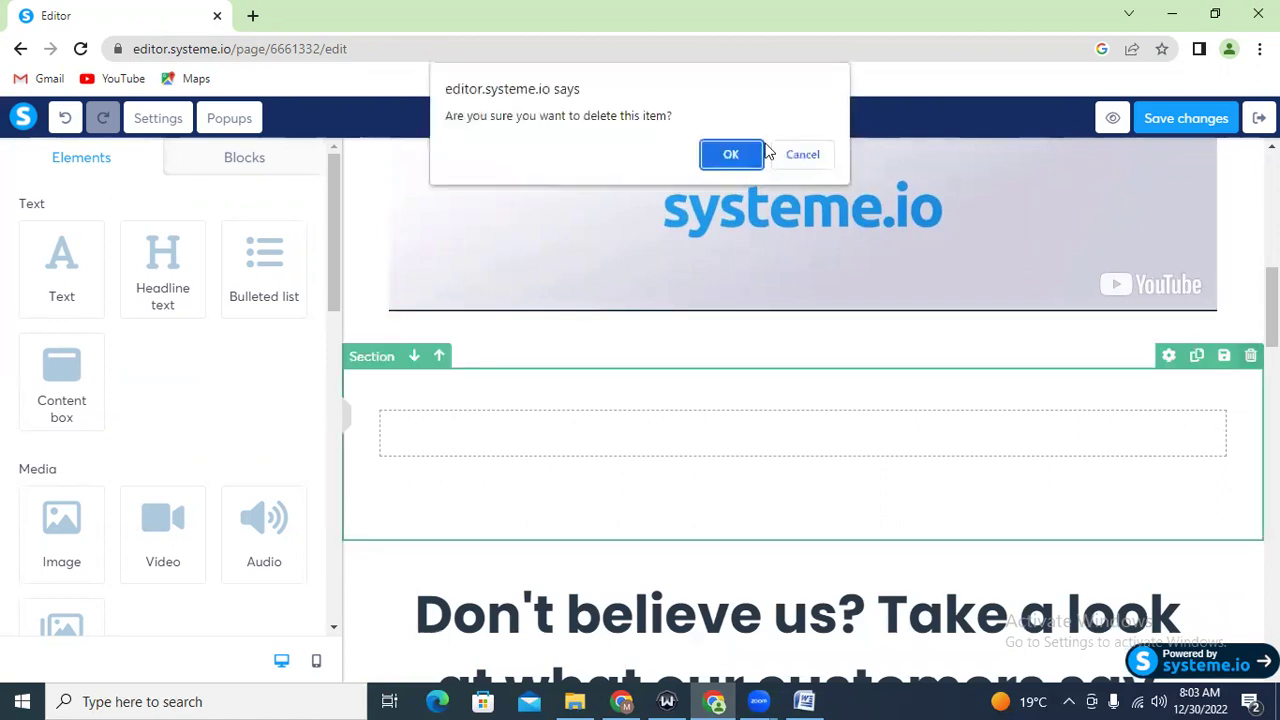
pyautogui.click(728, 155)
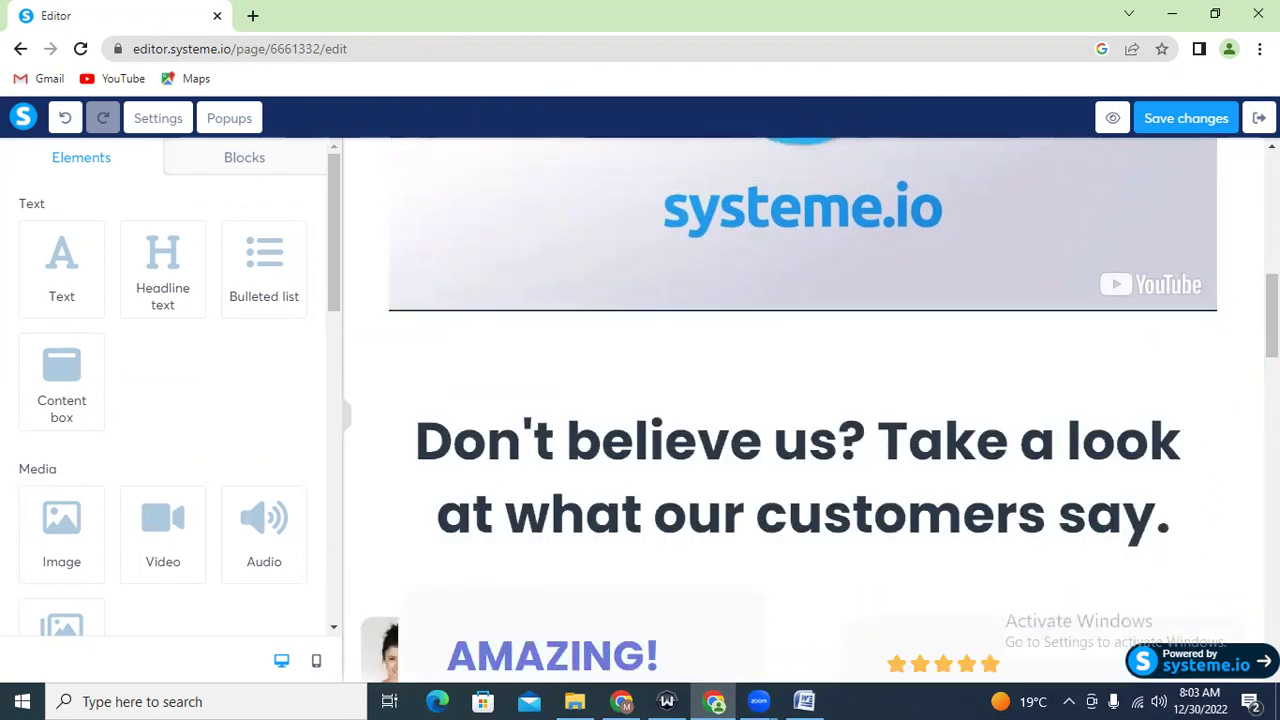
# Delete the "Don't believe us?" testimonials section and the remaining "Start earning today" form block with its section
pyautogui.click(1250, 357)
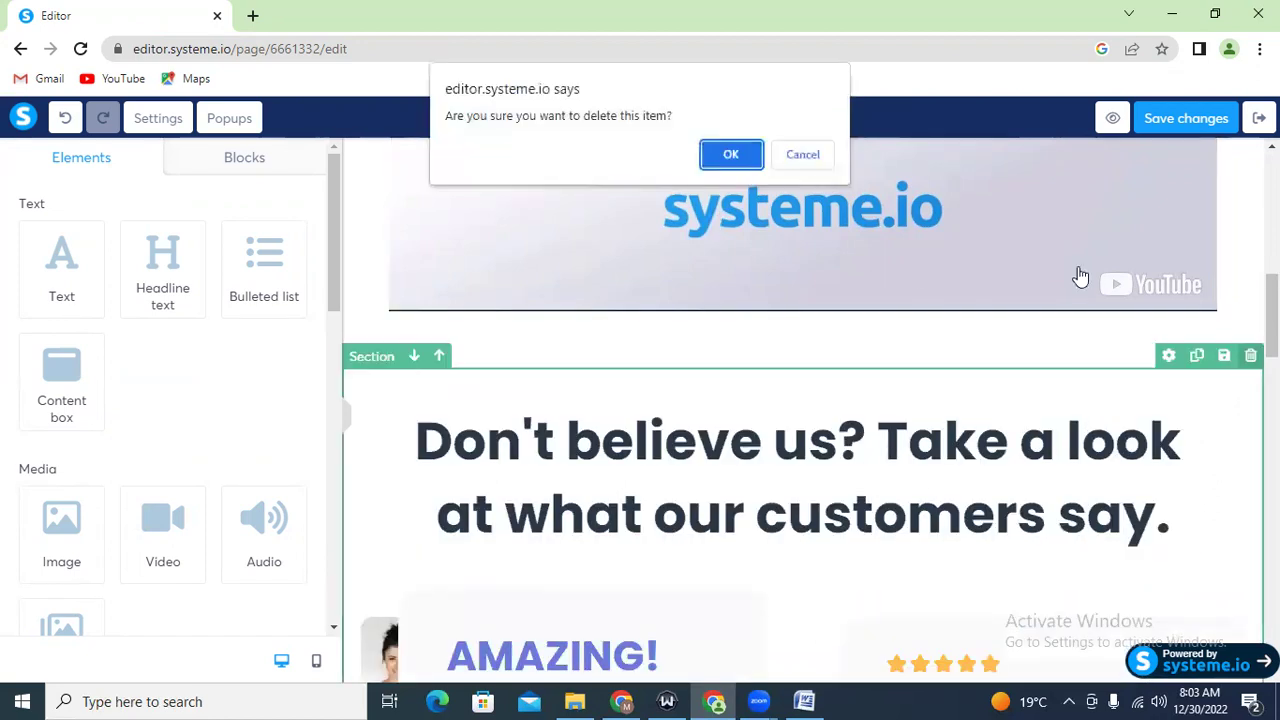
pyautogui.click(741, 170)
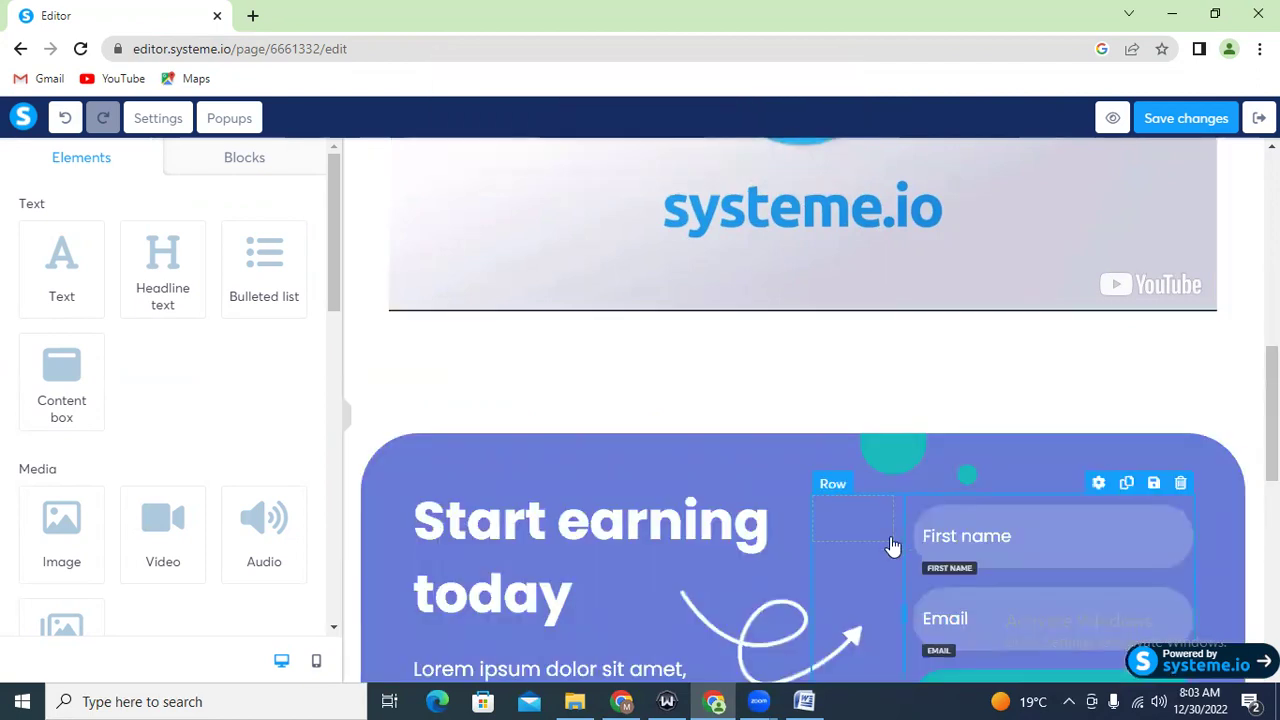
pyautogui.click(1233, 422)
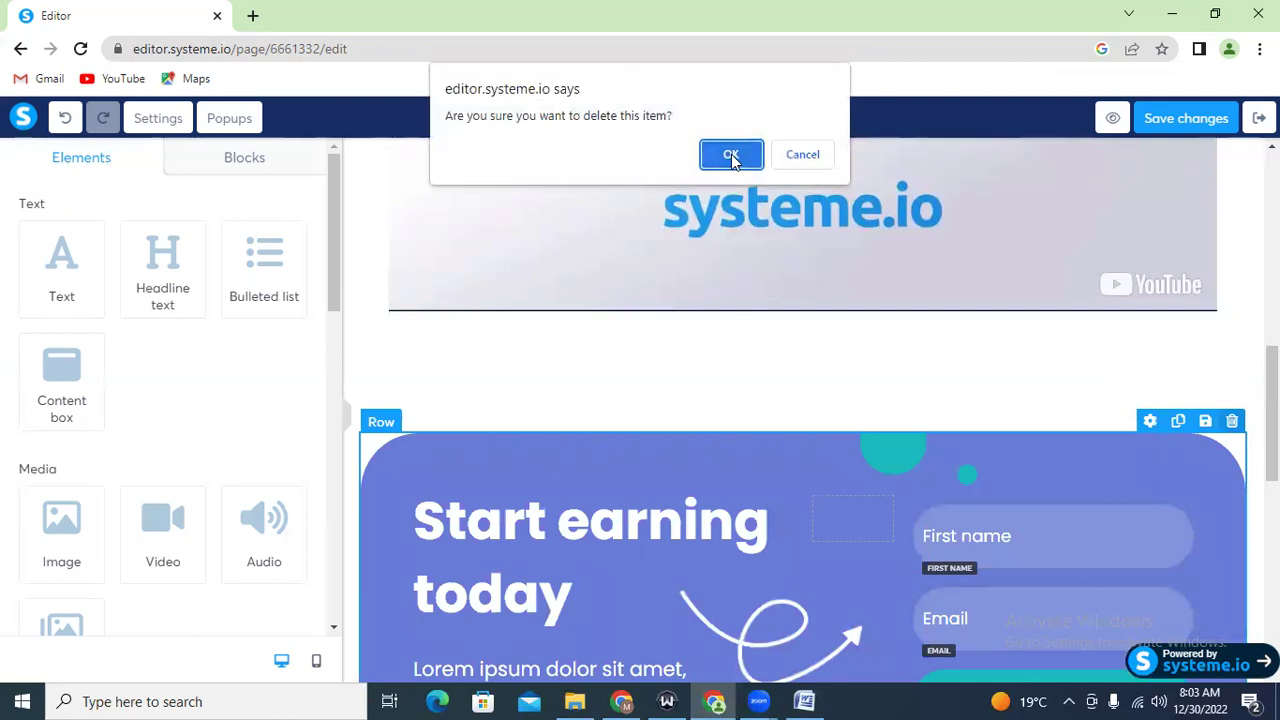
pyautogui.click(733, 157)
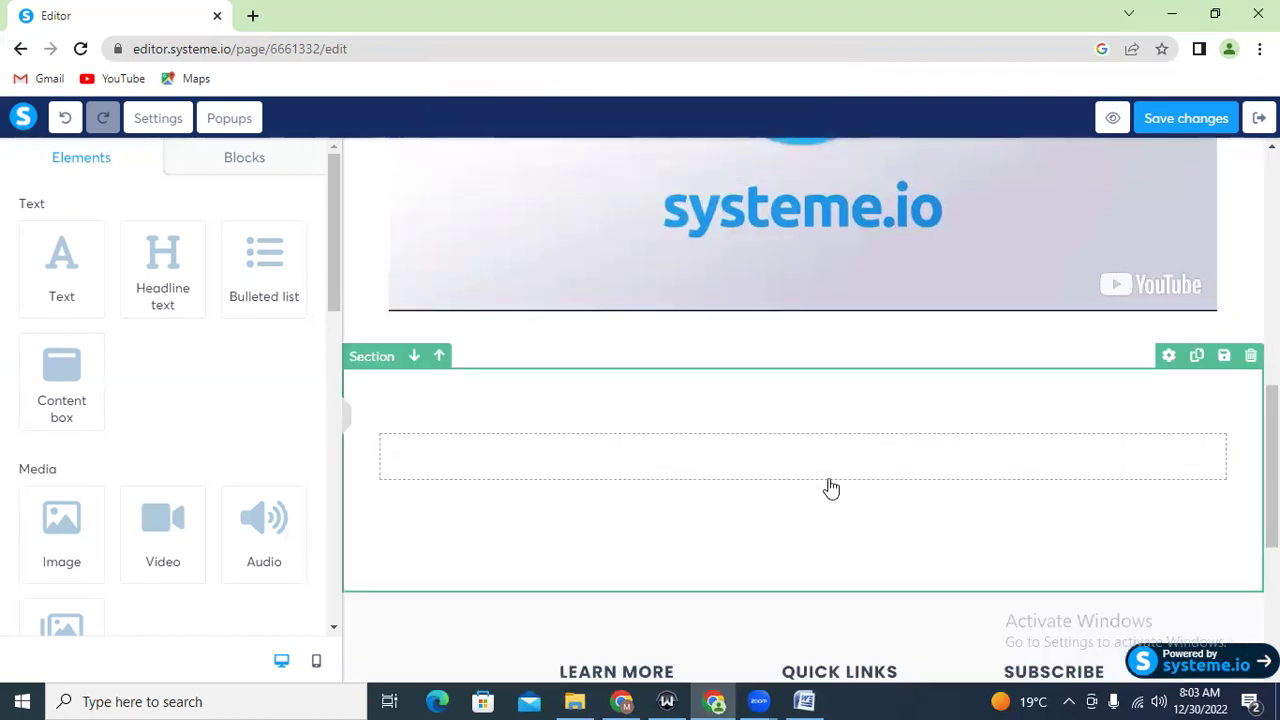
pyautogui.click(1248, 362)
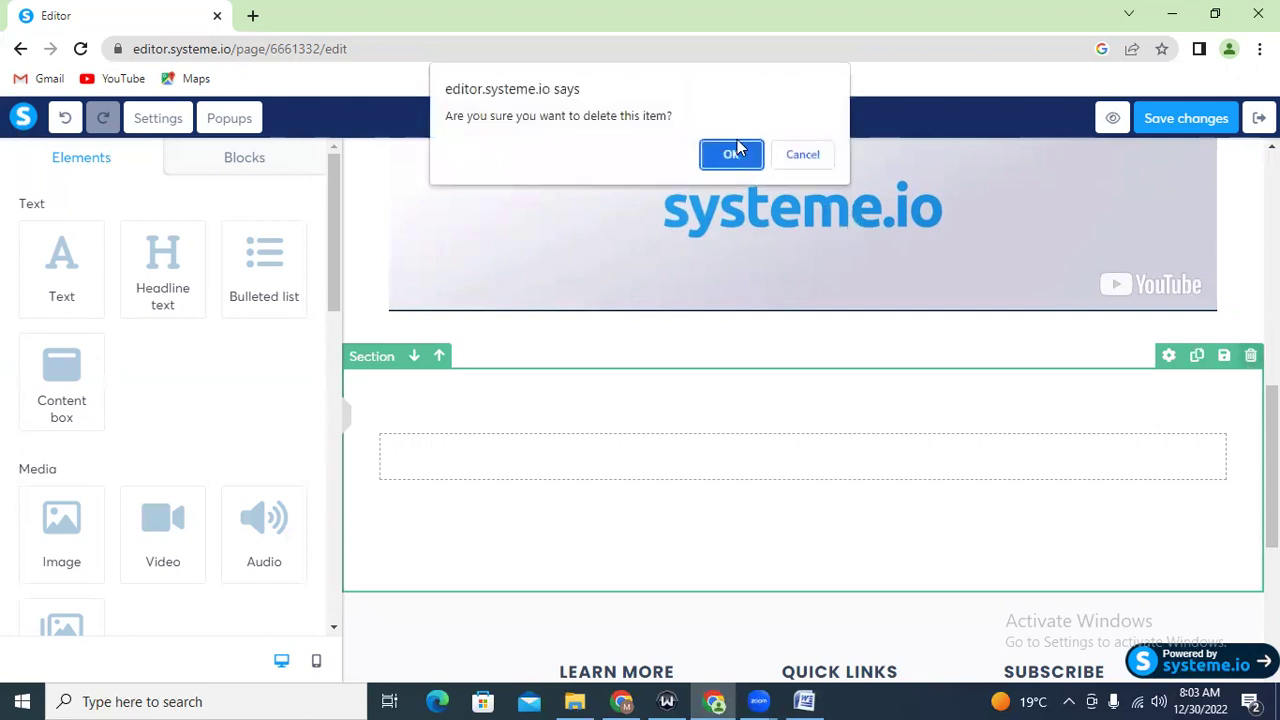
pyautogui.click(731, 156)
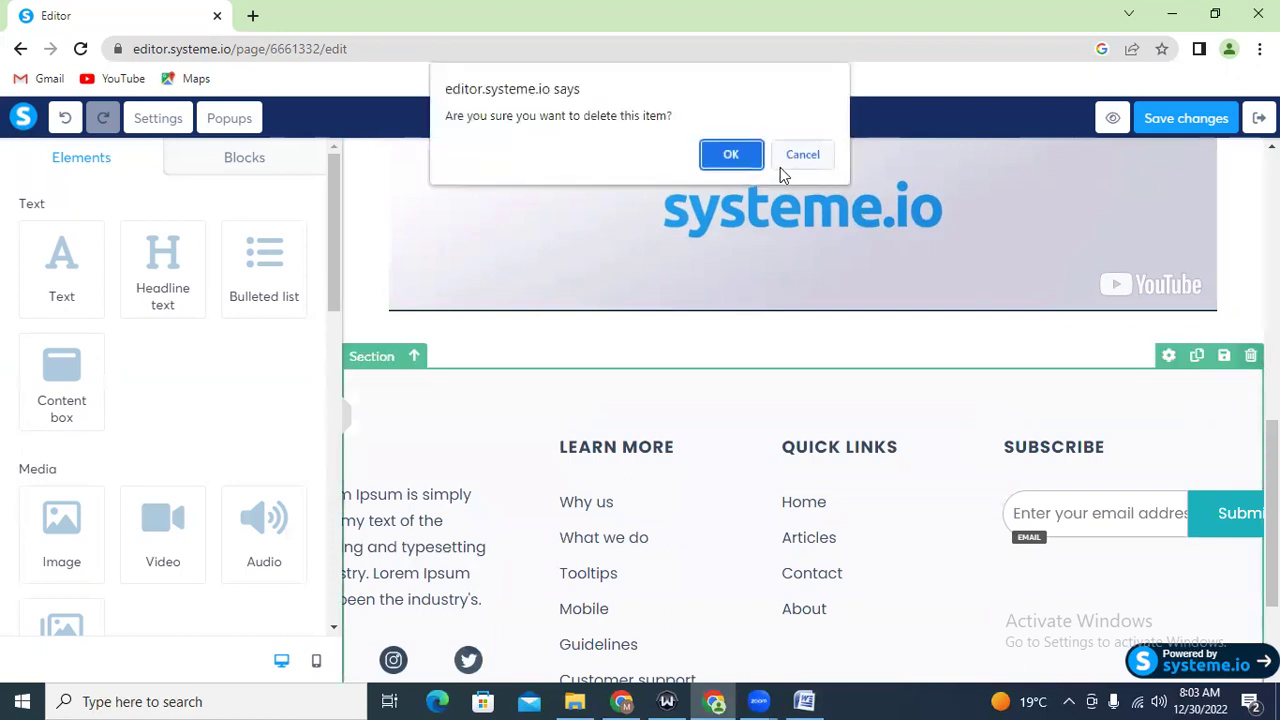
# Delete the footer section containing the "LEARN MORE", "QUICK LINKS" and "SUBSCRIBE" columns
pyautogui.click(757, 162)
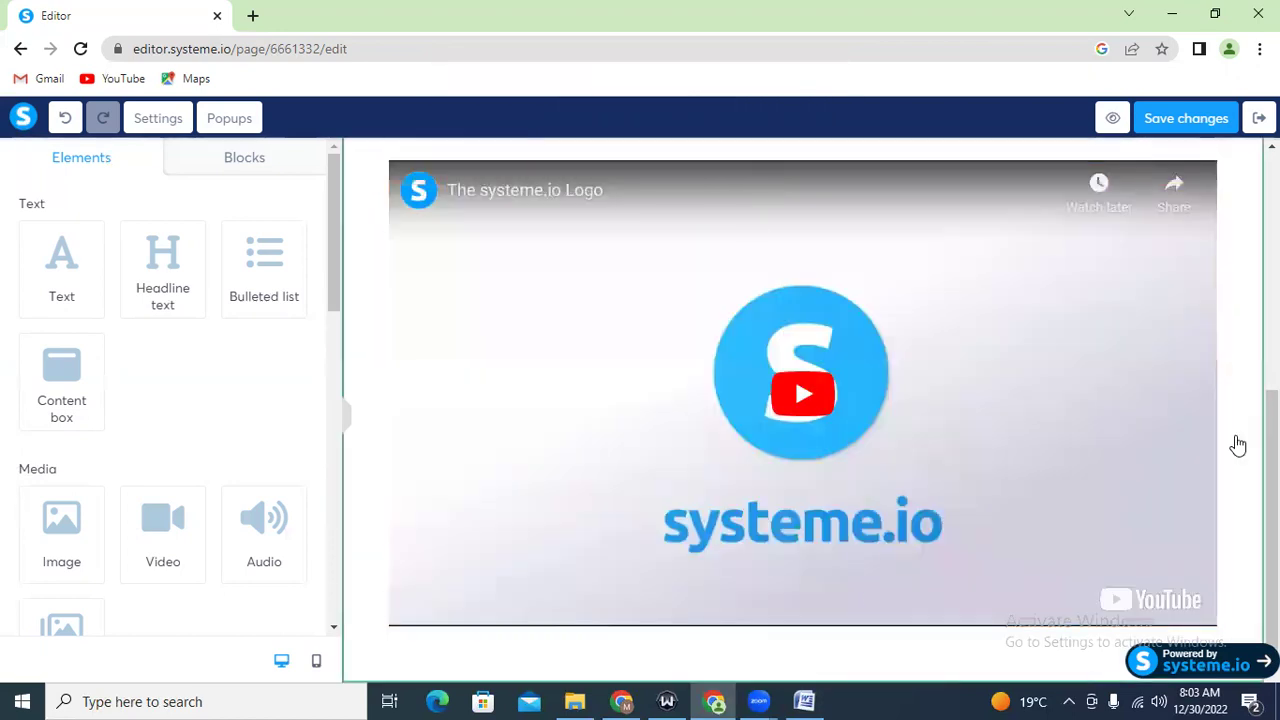
pyautogui.scroll(3, 1268, 500)
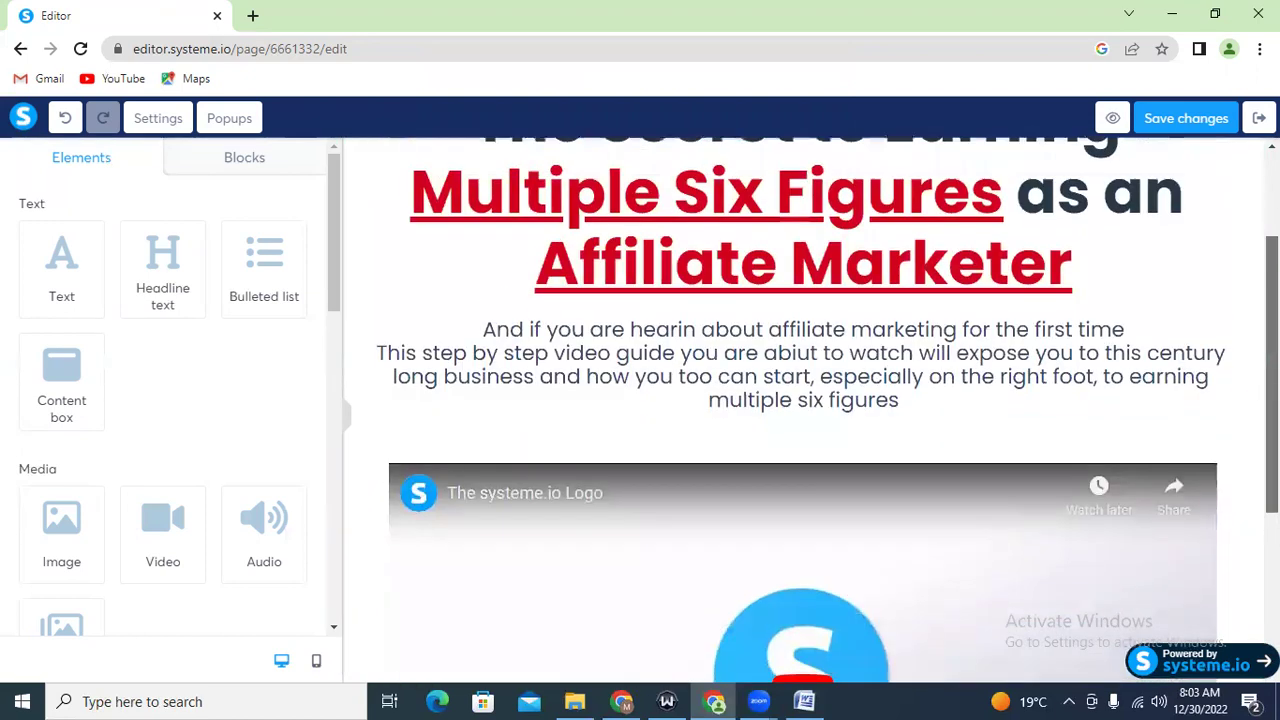
pyautogui.scroll(-3, 1268, 450)
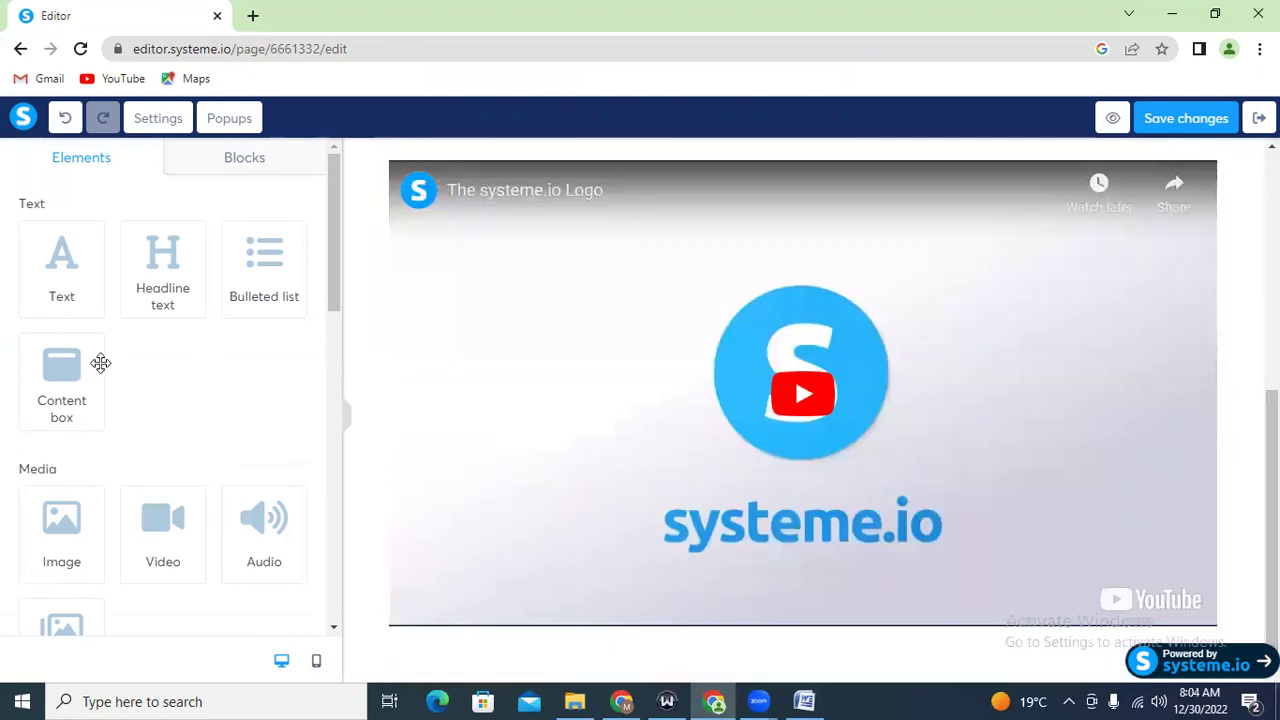
# Add a content box in a new section below the systeme.io video
pyautogui.moveTo(57, 391); pyautogui.dragTo(443, 654)
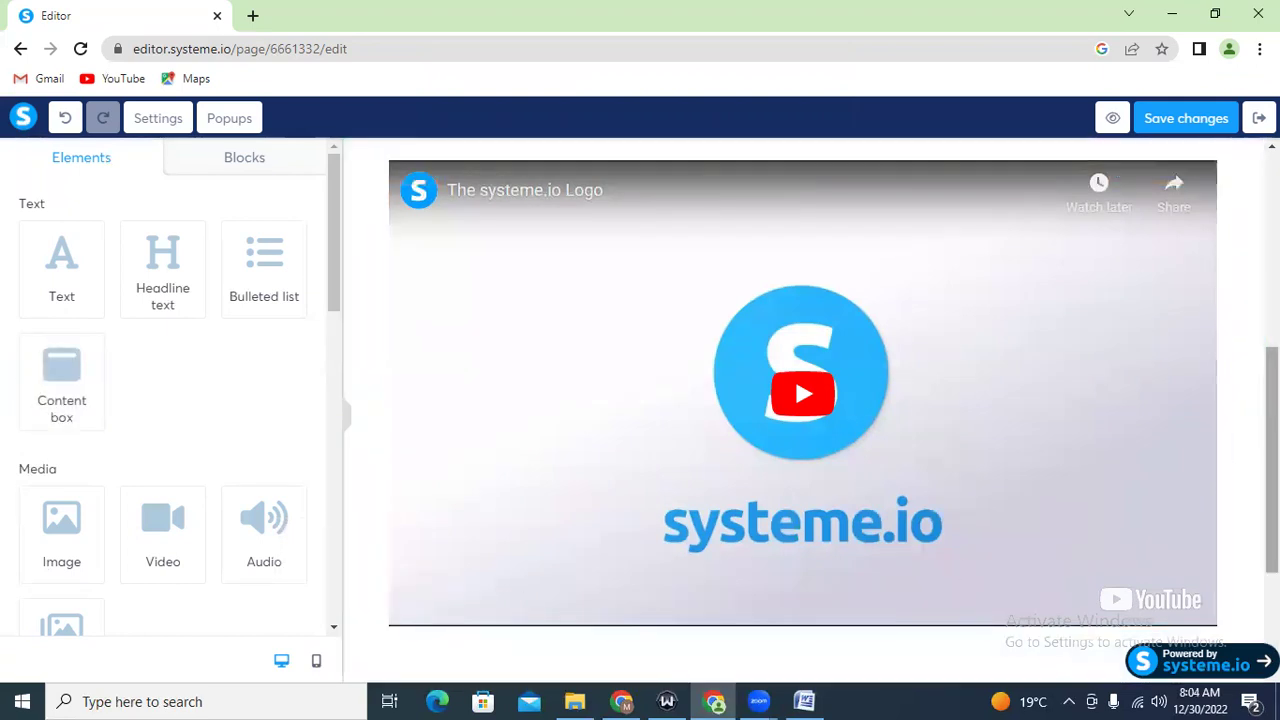
pyautogui.moveTo(1271, 462); pyautogui.dragTo(1271, 557)
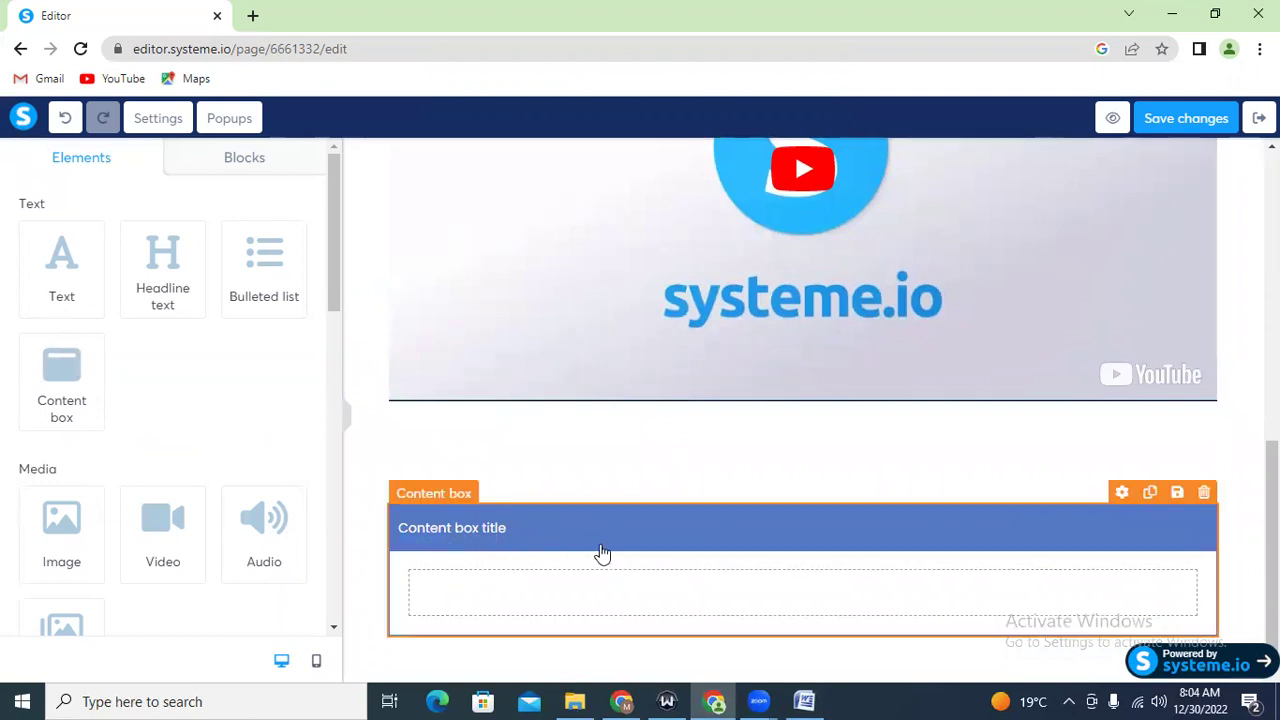
pyautogui.click(524, 508)
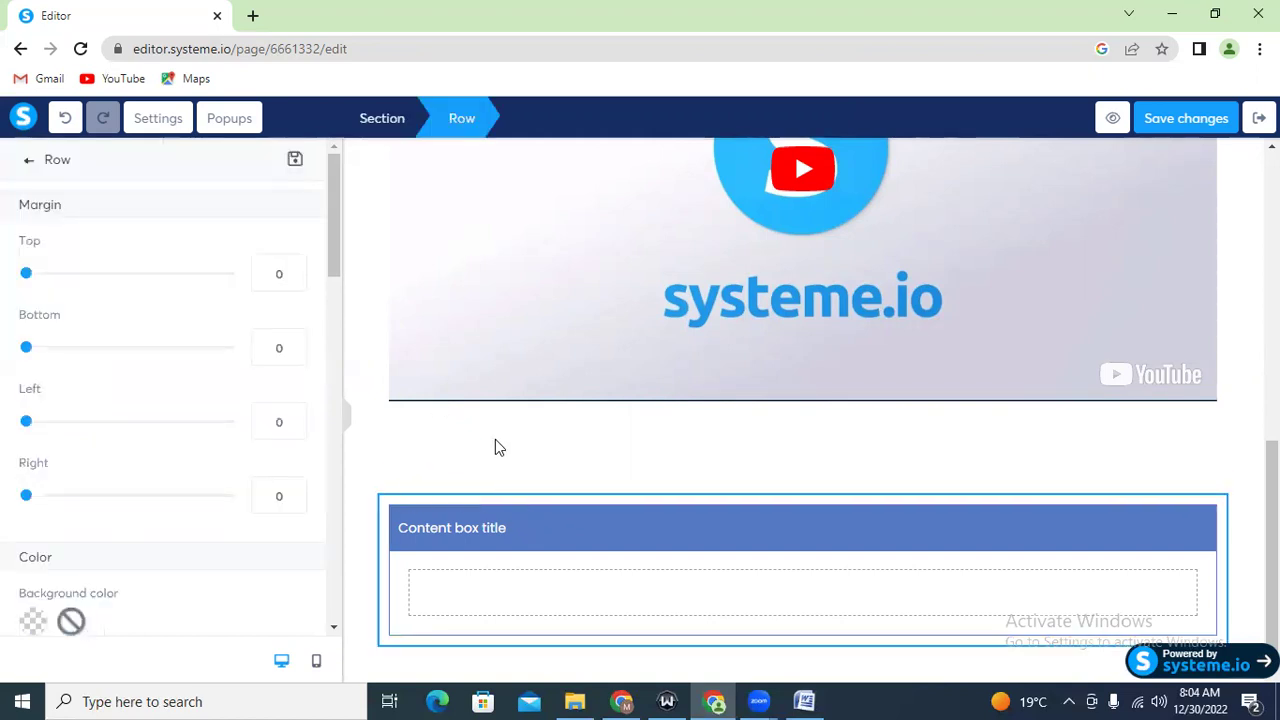
pyautogui.scroll(-4, 334, 508)
pyautogui.click(373, 488)
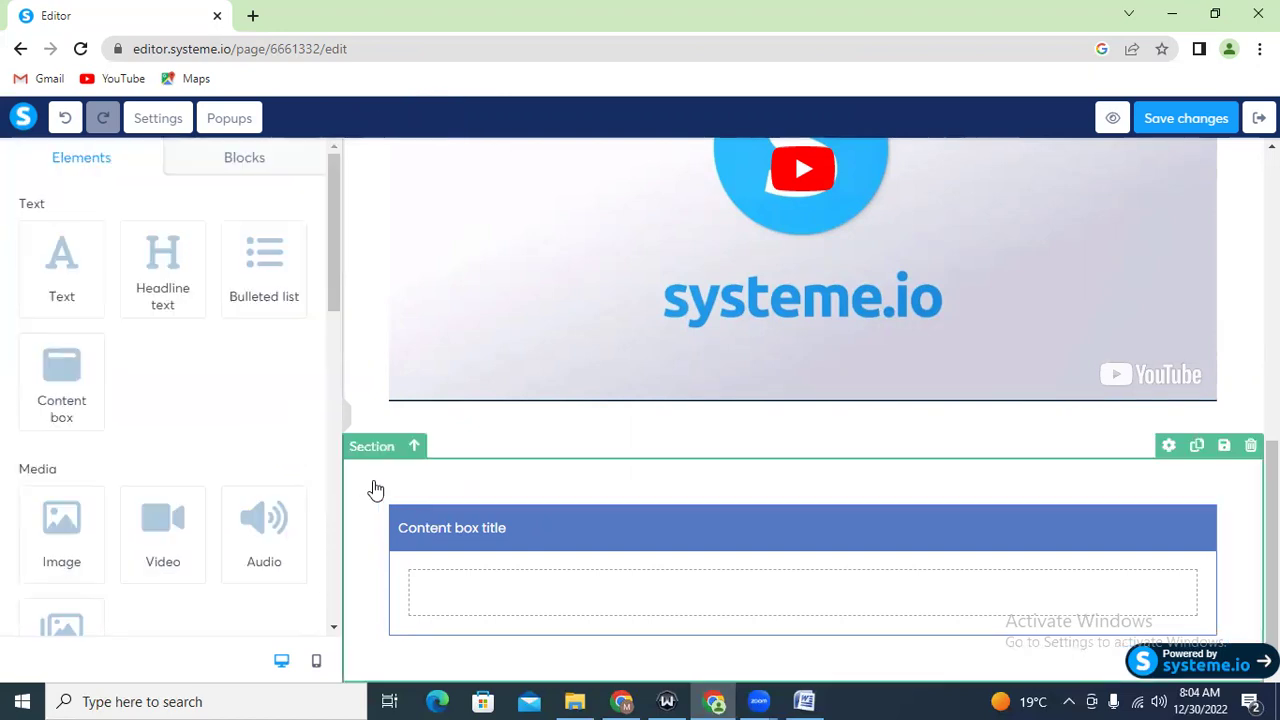
# Set the content box's header visibility to OFF and save the page changes
pyautogui.click(422, 521)
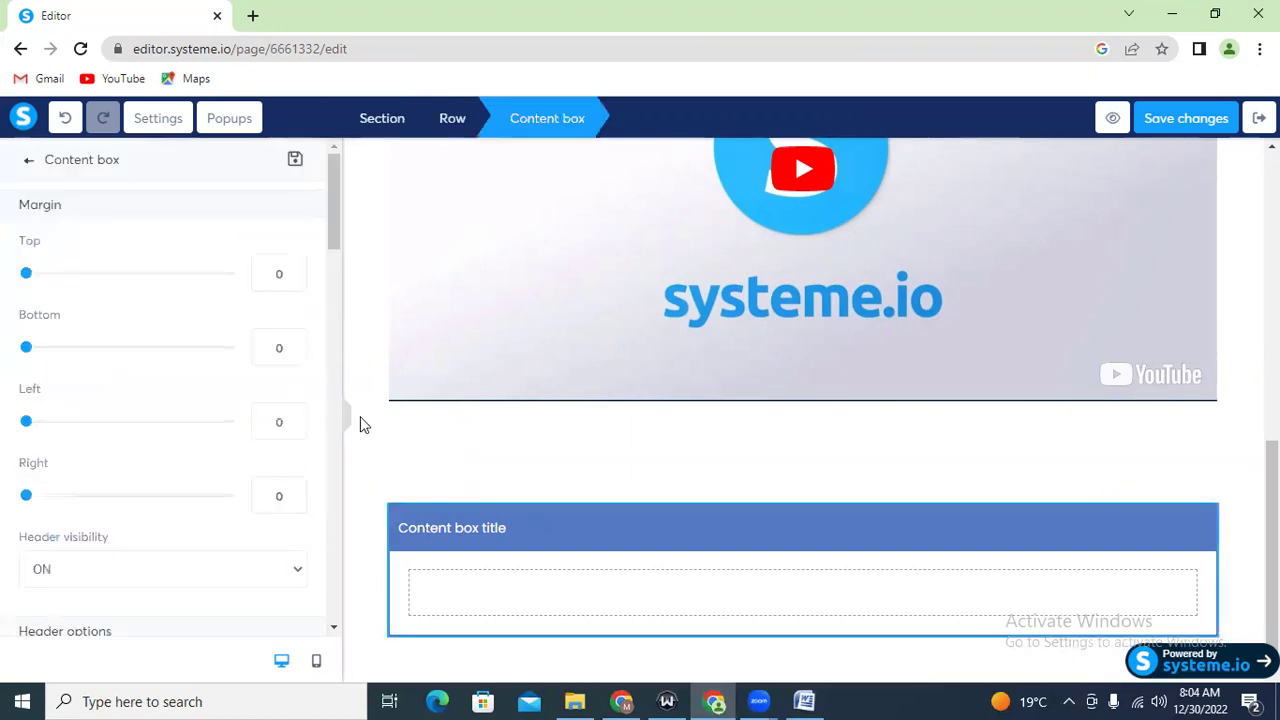
pyautogui.moveTo(330, 199); pyautogui.dragTo(83, 307)
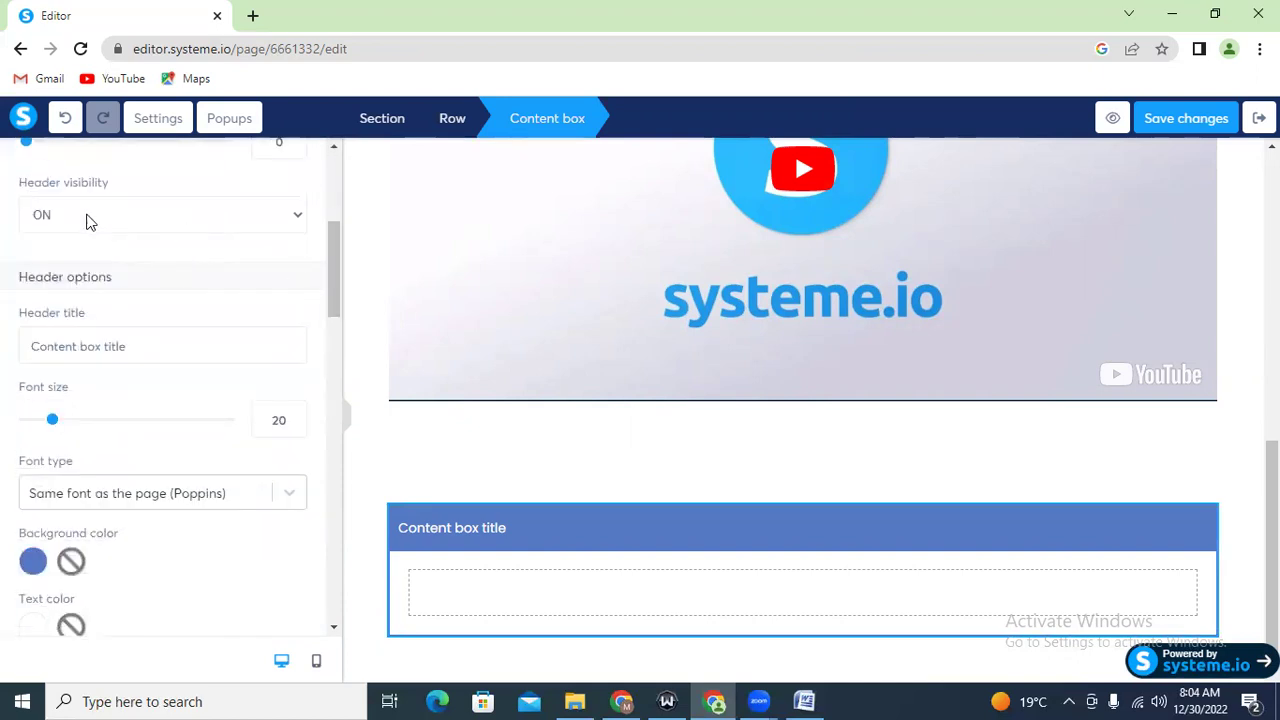
pyautogui.click(144, 215)
pyautogui.click(115, 245)
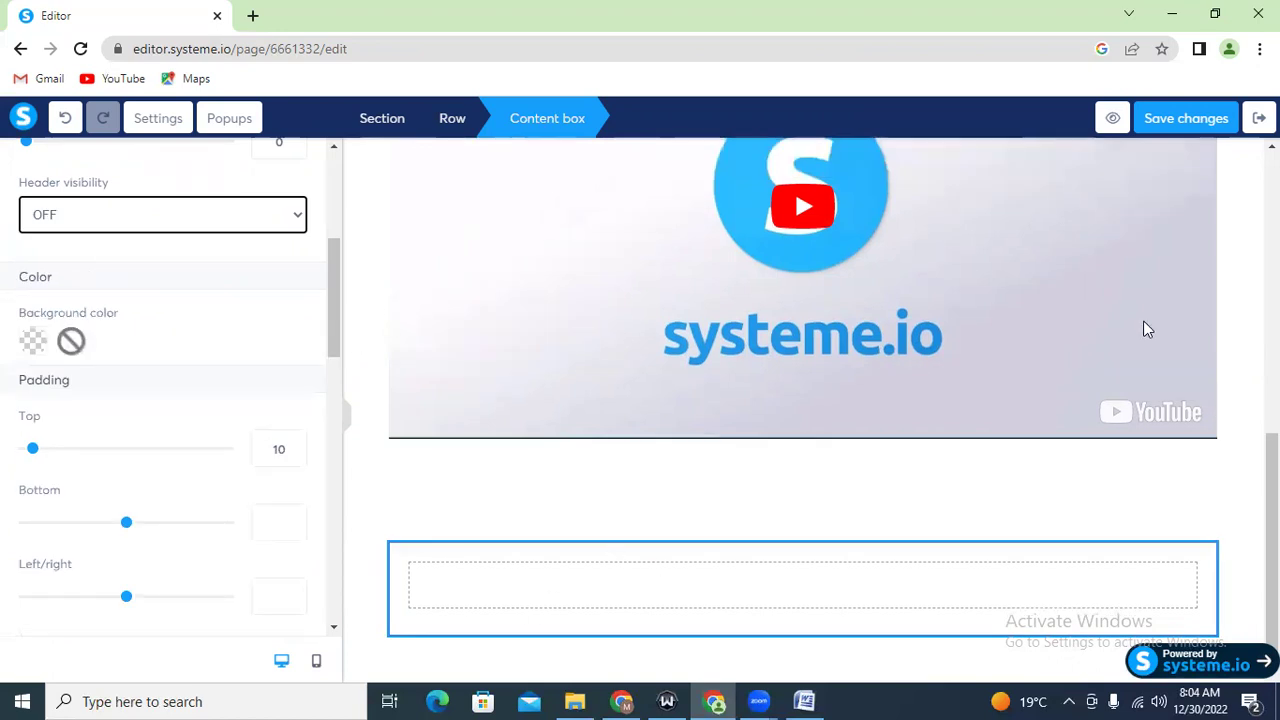
pyautogui.click(1165, 117)
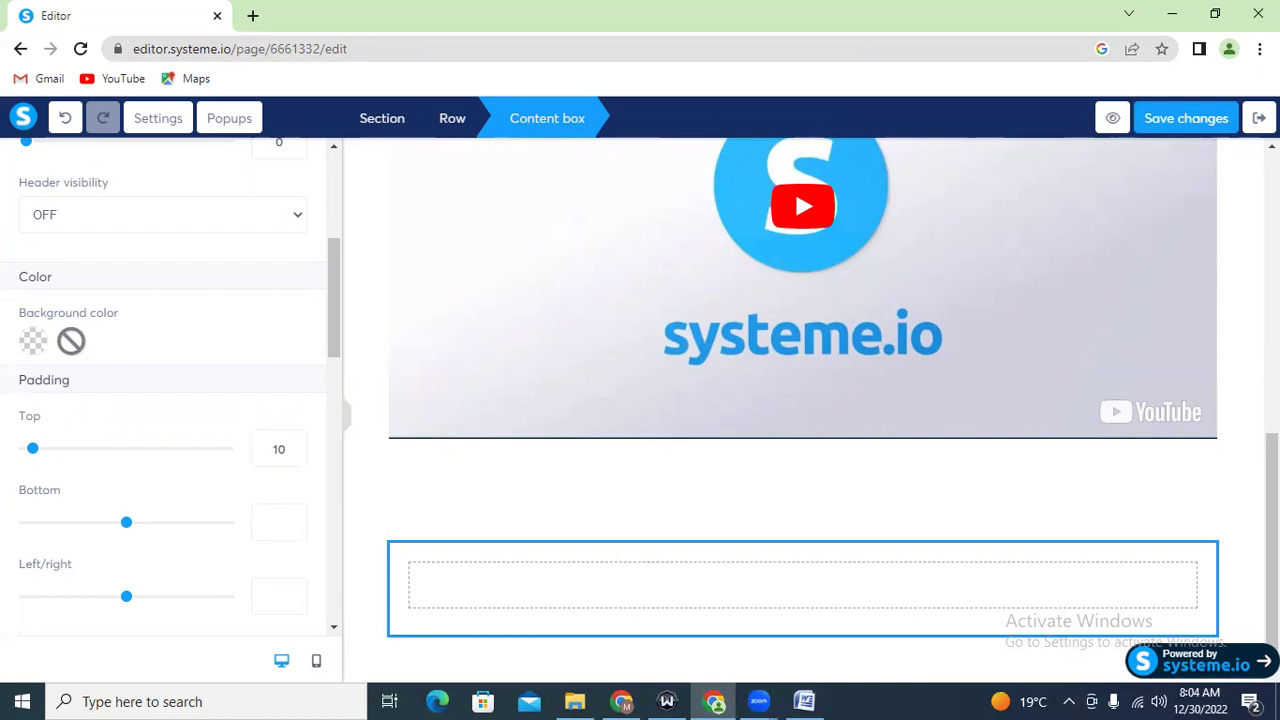
# Add a text element inside the content box and replace its placeholder with the copied text starting "One common problem with every affiliate marketer"
pyautogui.click(840, 606)
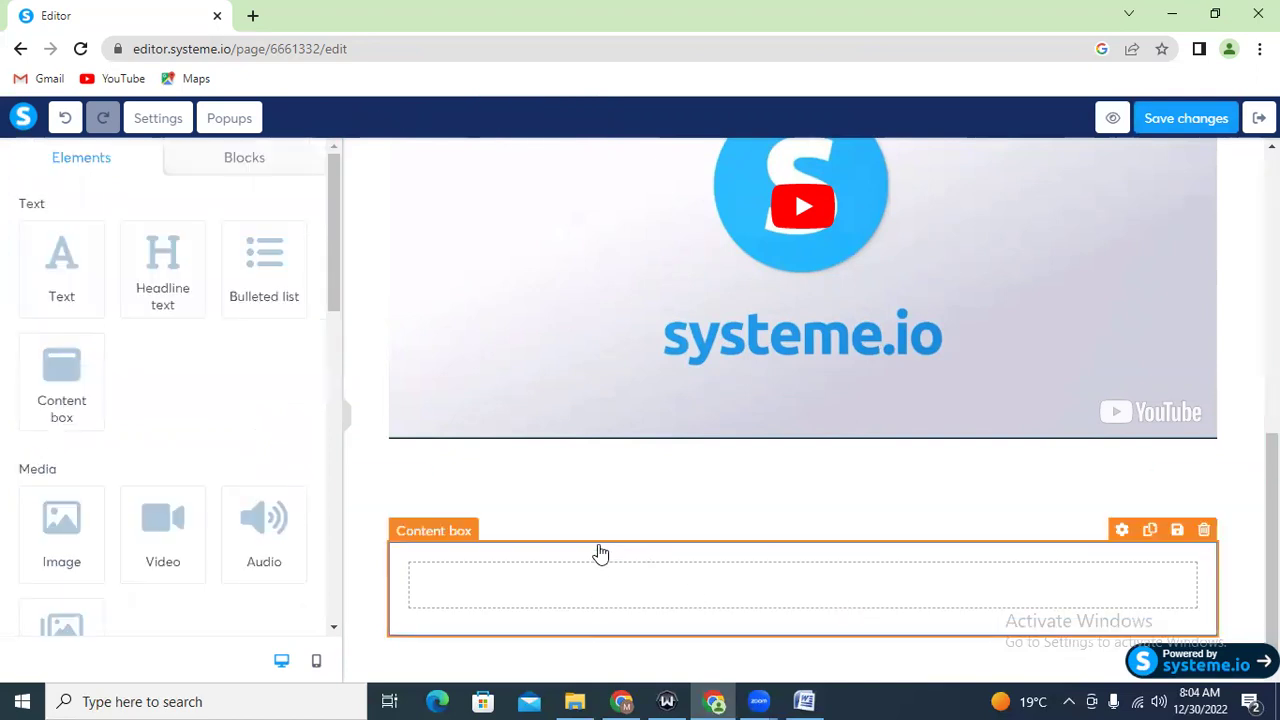
pyautogui.click(600, 552)
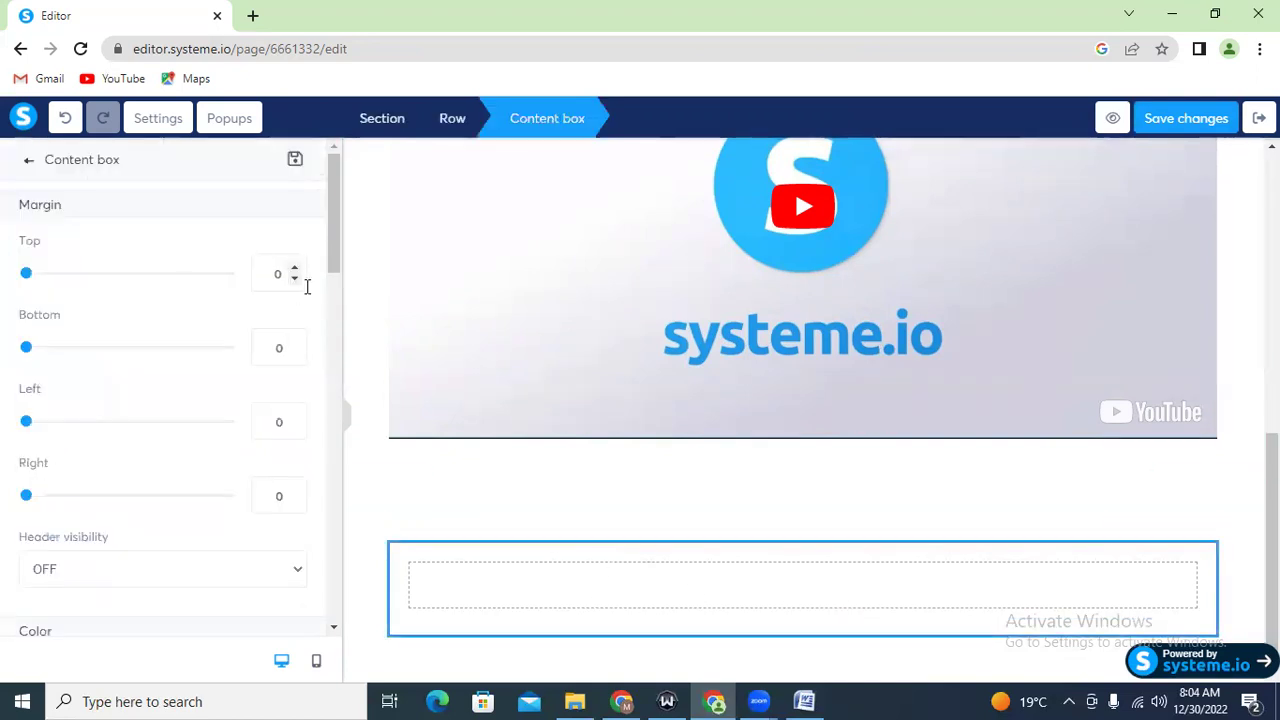
pyautogui.click(29, 168)
pyautogui.moveTo(80, 262); pyautogui.dragTo(592, 585)
pyautogui.click(673, 568)
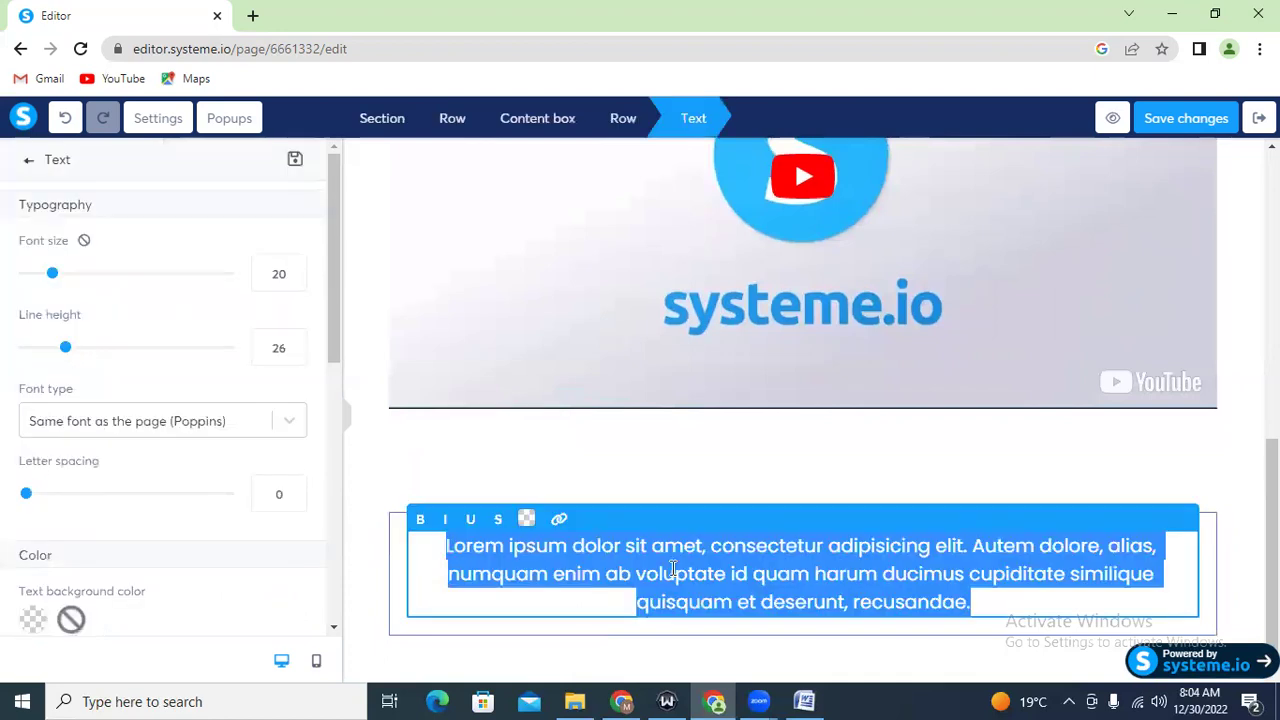
pyautogui.hotkey('ctrl', 'v')
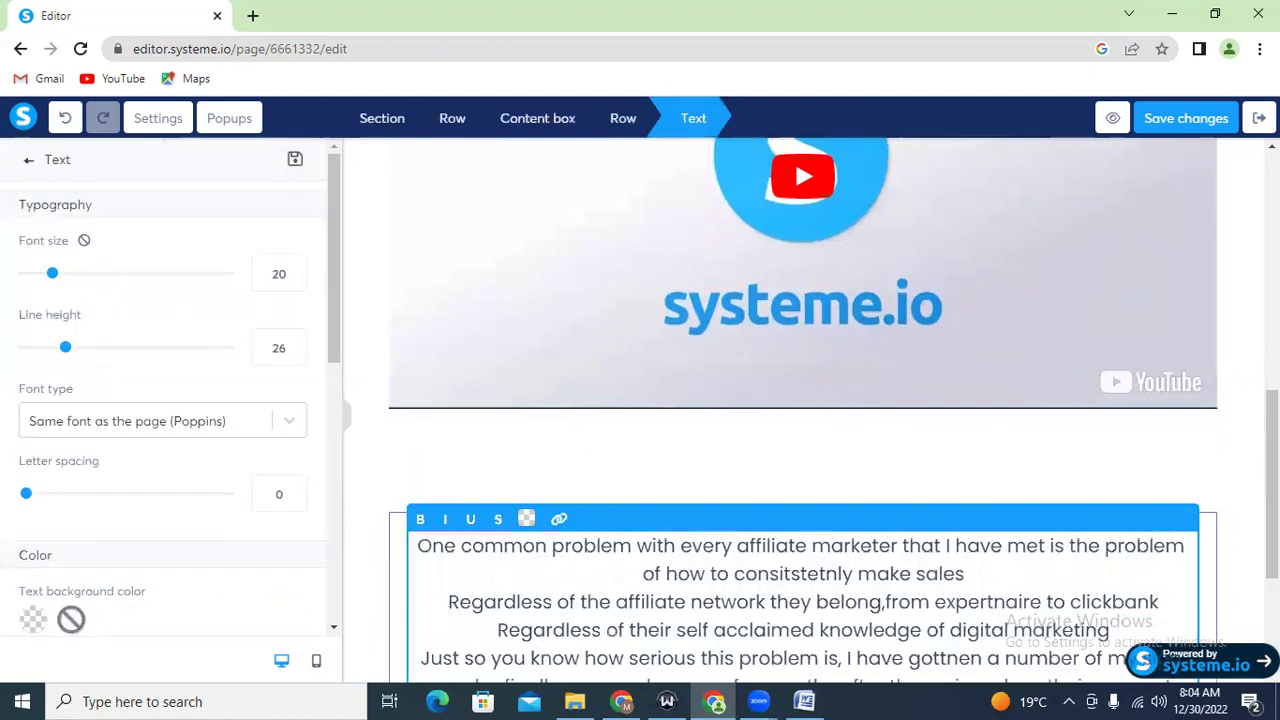
pyautogui.press('Escape')
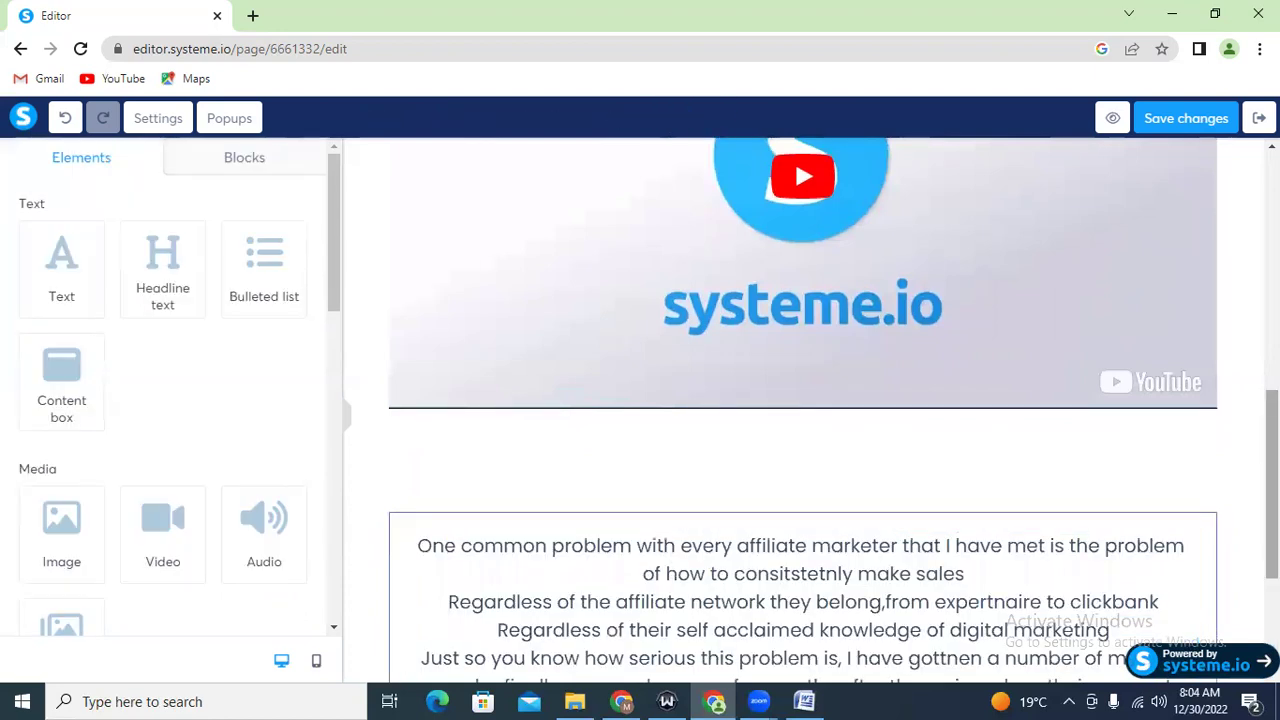
pyautogui.scroll(-2, 833, 410)
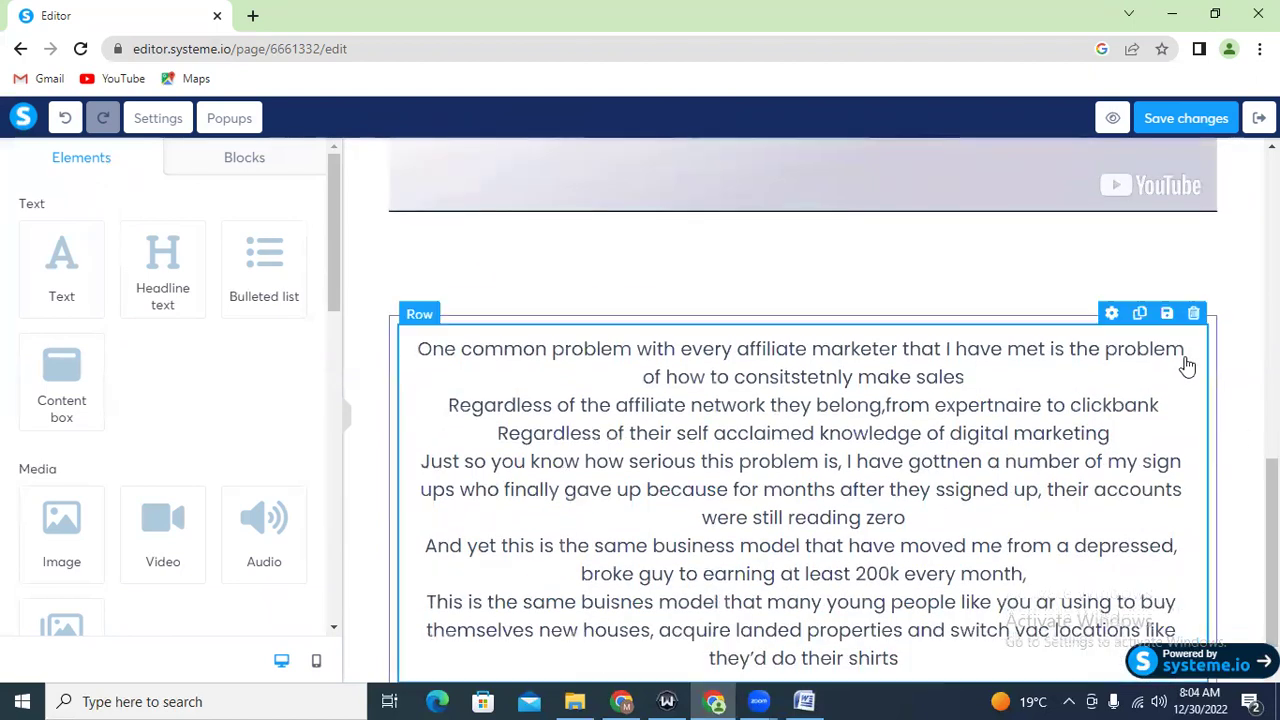
pyautogui.click(1217, 370)
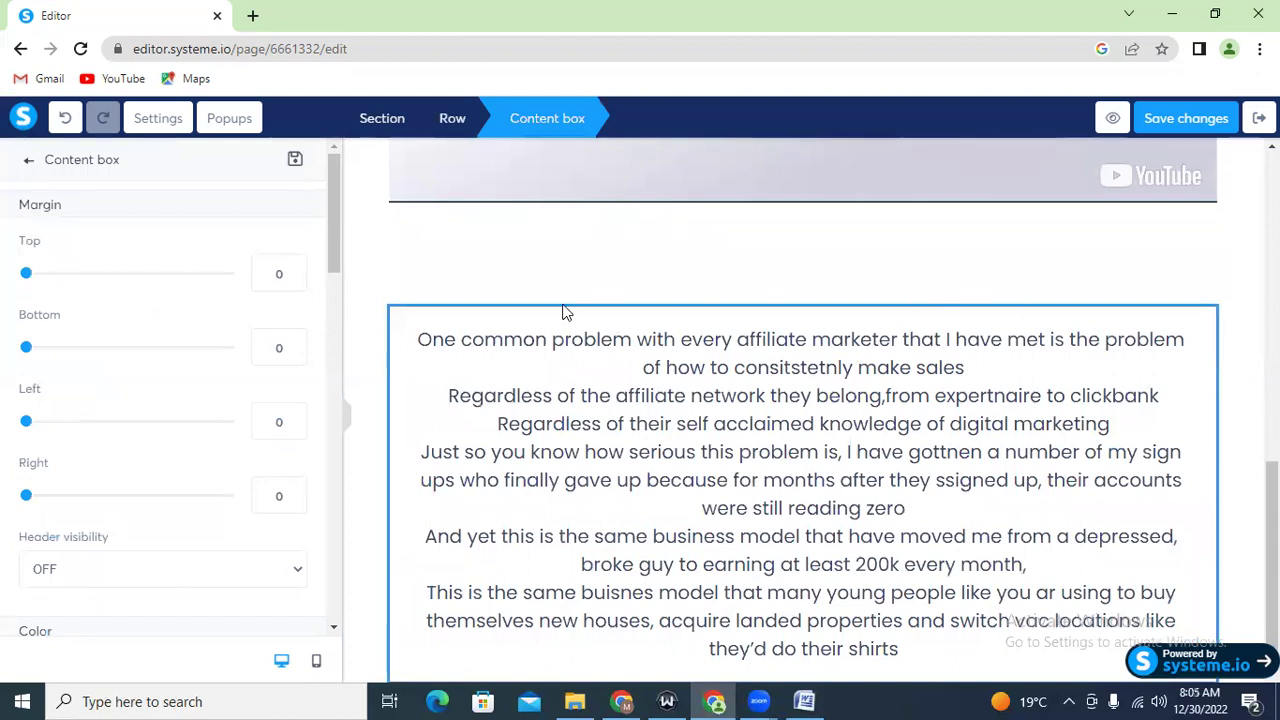
pyautogui.click(29, 165)
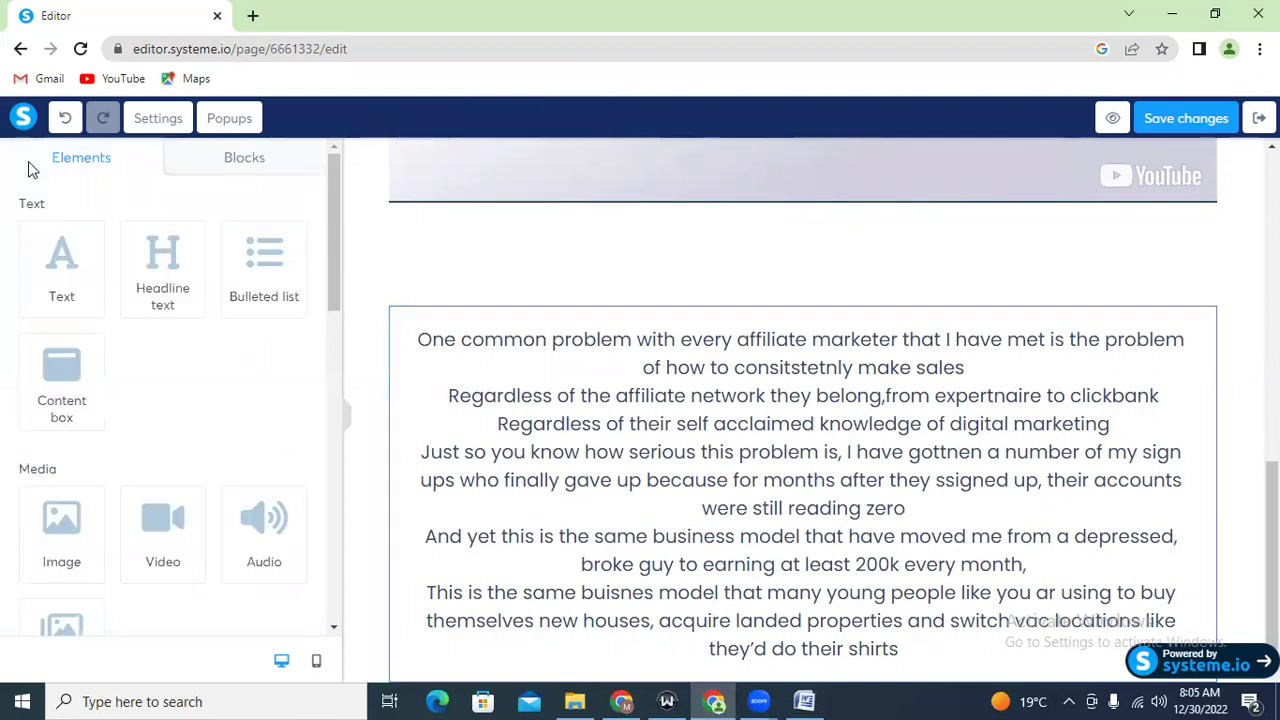
pyautogui.moveTo(57, 272); pyautogui.dragTo(571, 269)
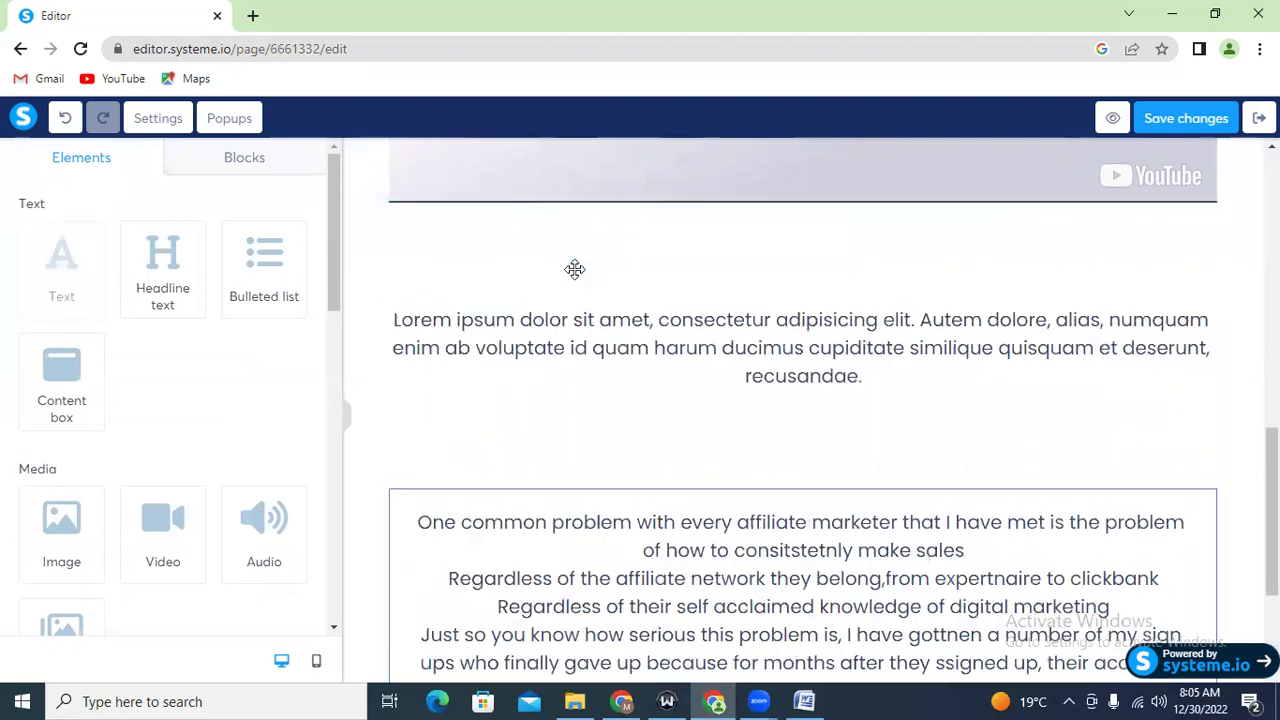
pyautogui.doubleClick(574, 347)
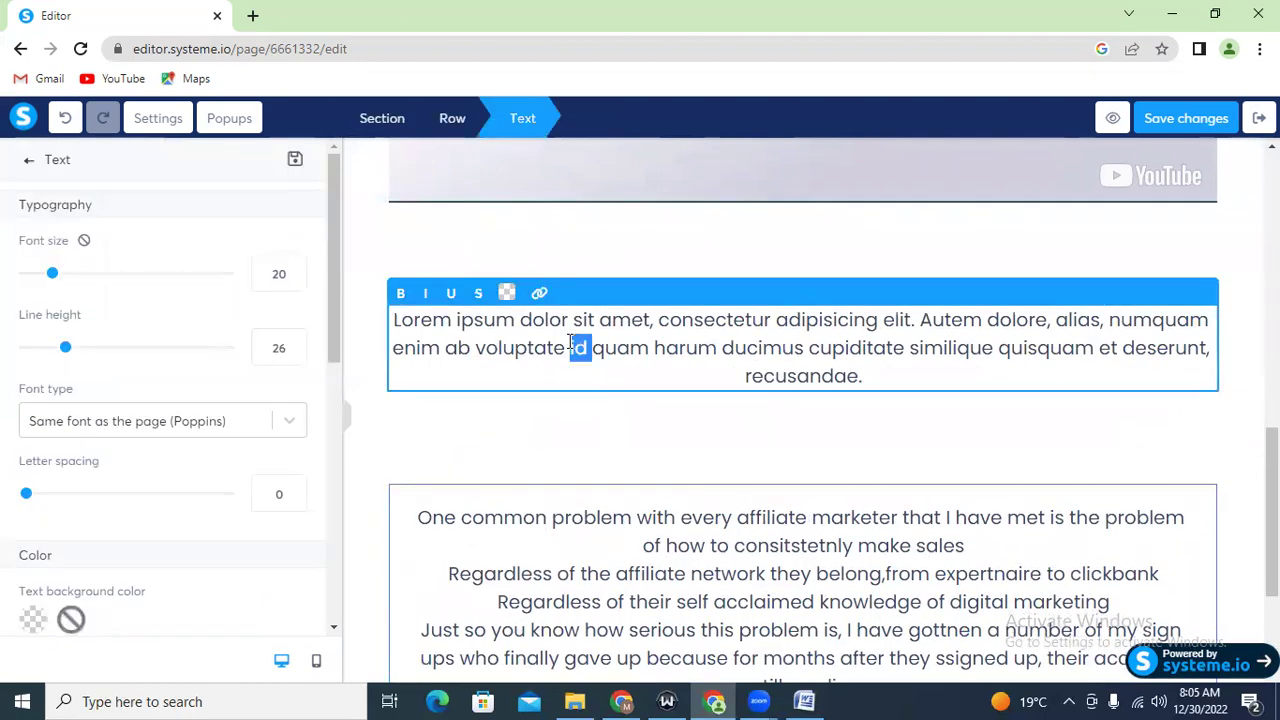
pyautogui.click(905, 257)
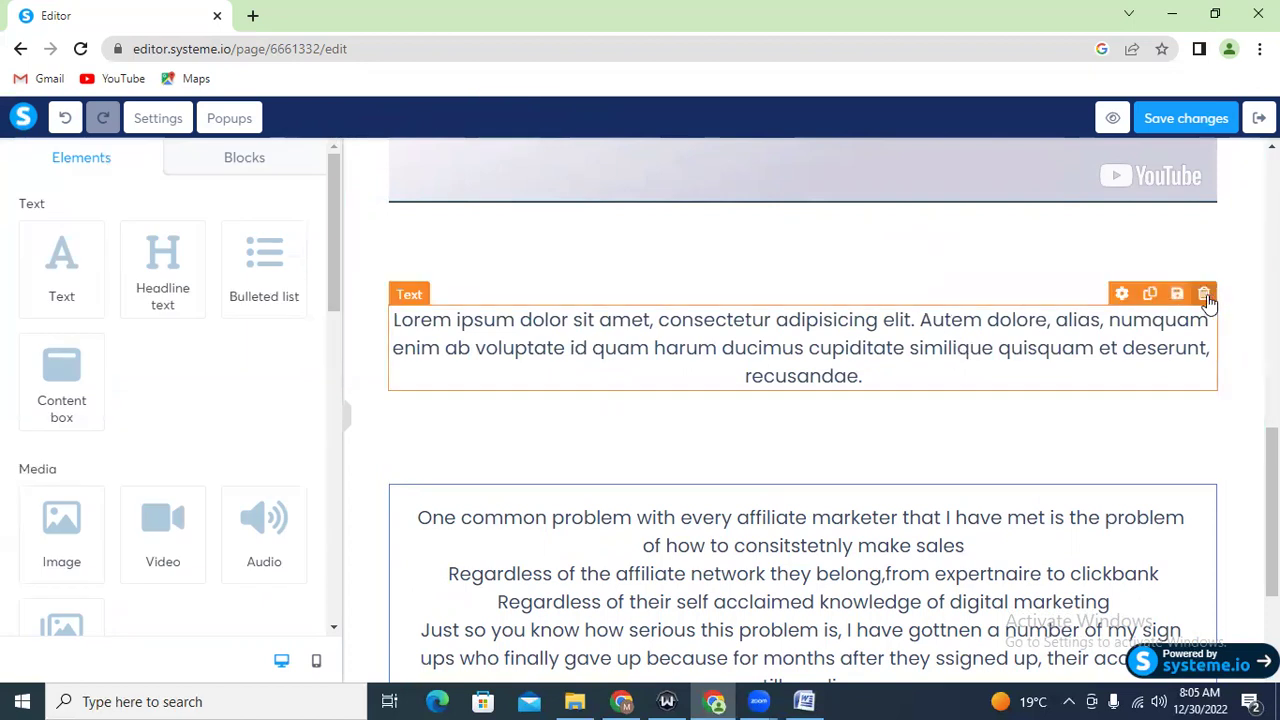
pyautogui.click(1205, 297)
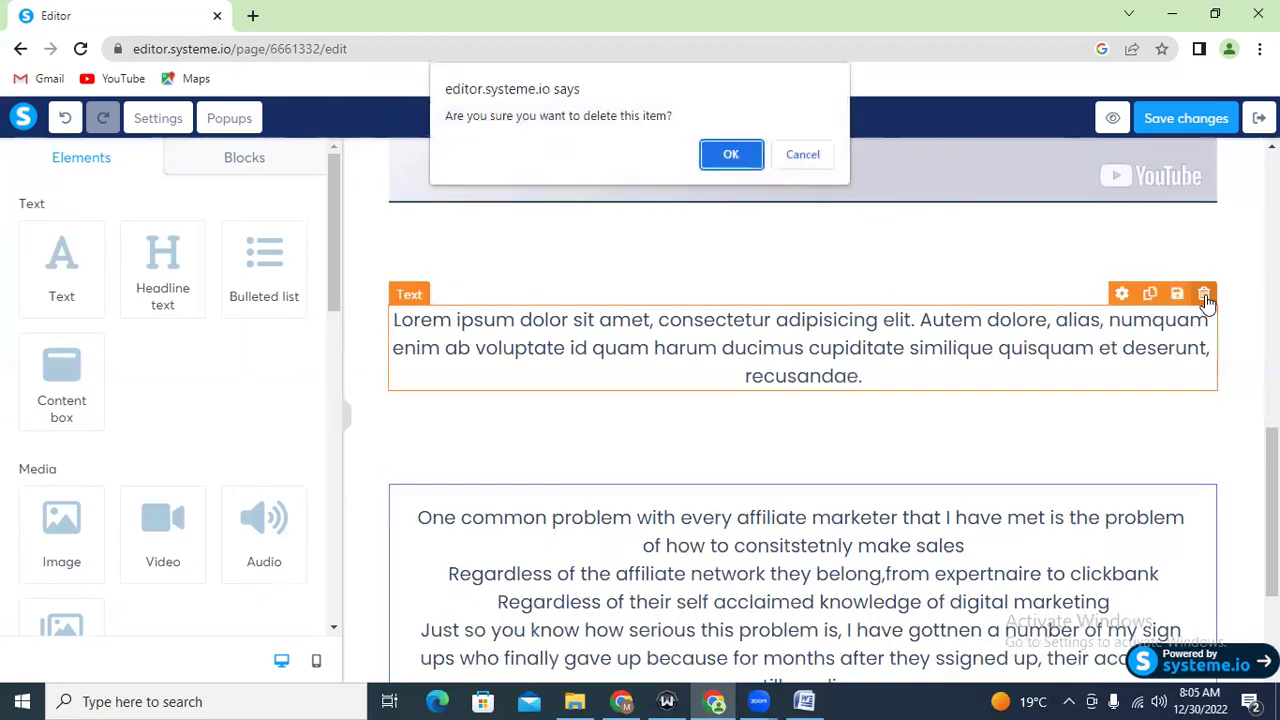
pyautogui.click(746, 157)
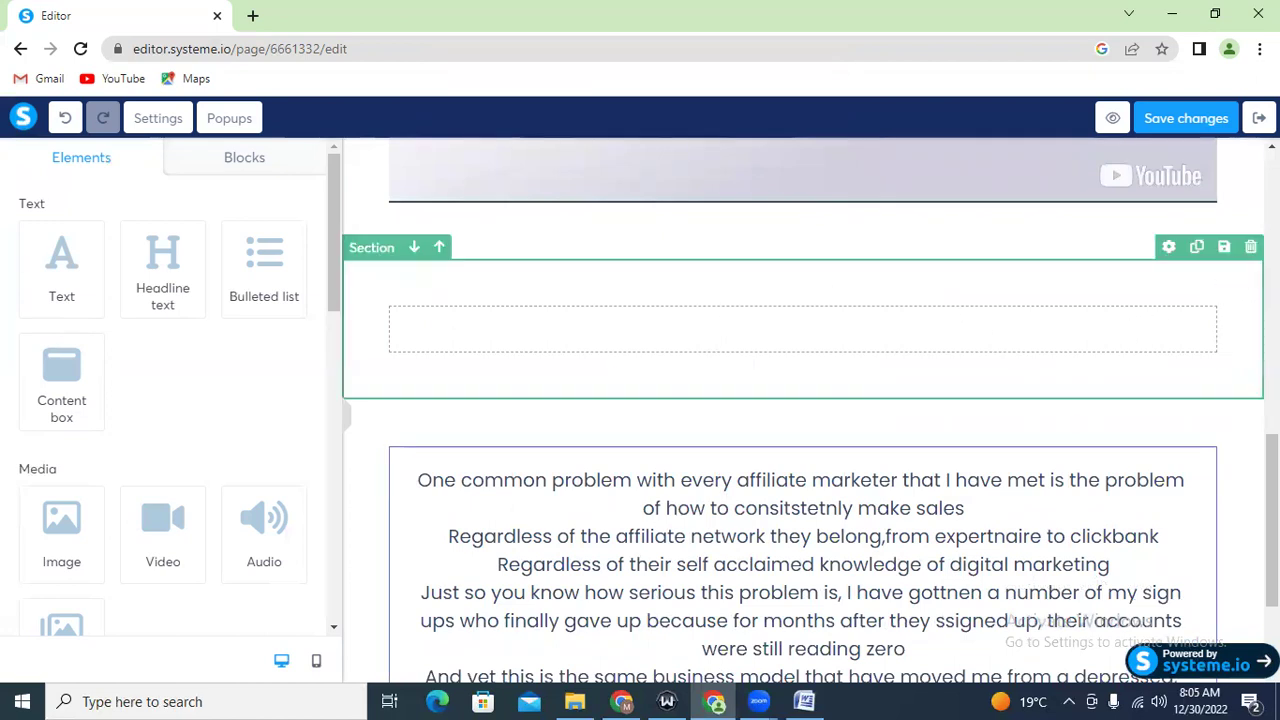
pyautogui.click(1168, 246)
pyautogui.press('Escape')
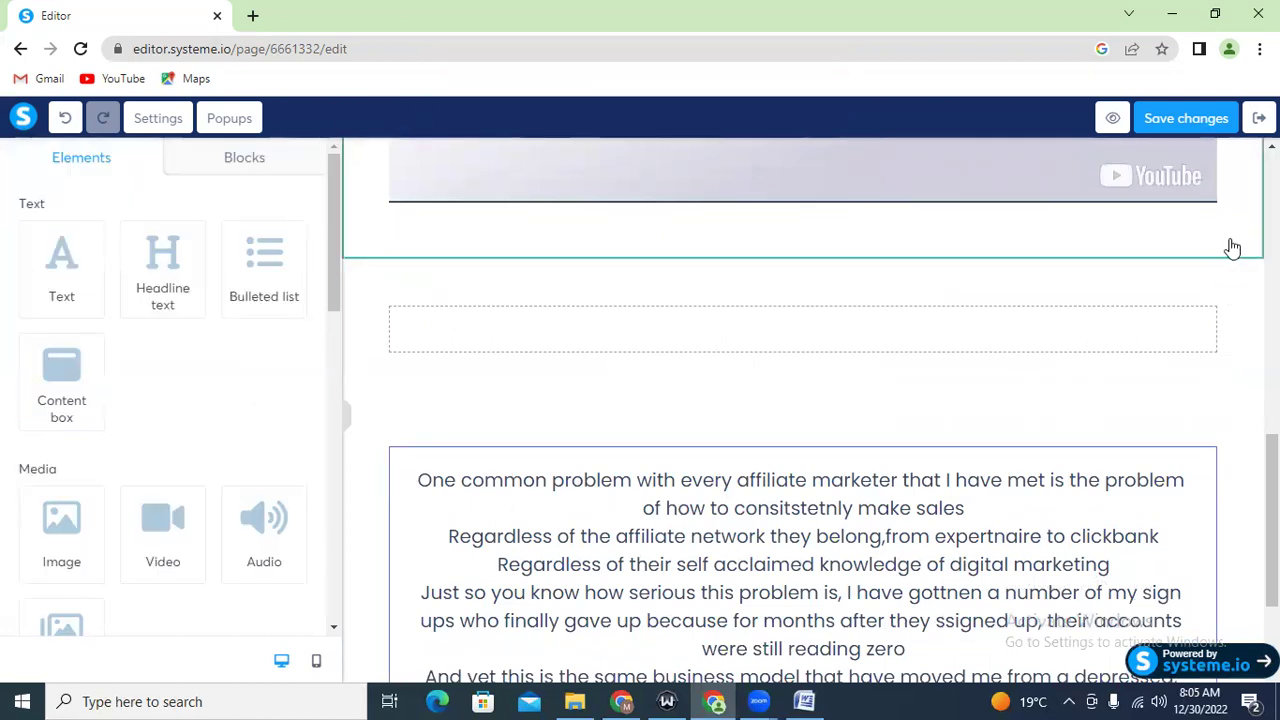
# Delete the empty row and its section between the video and the sales-text content box
pyautogui.click(1213, 286)
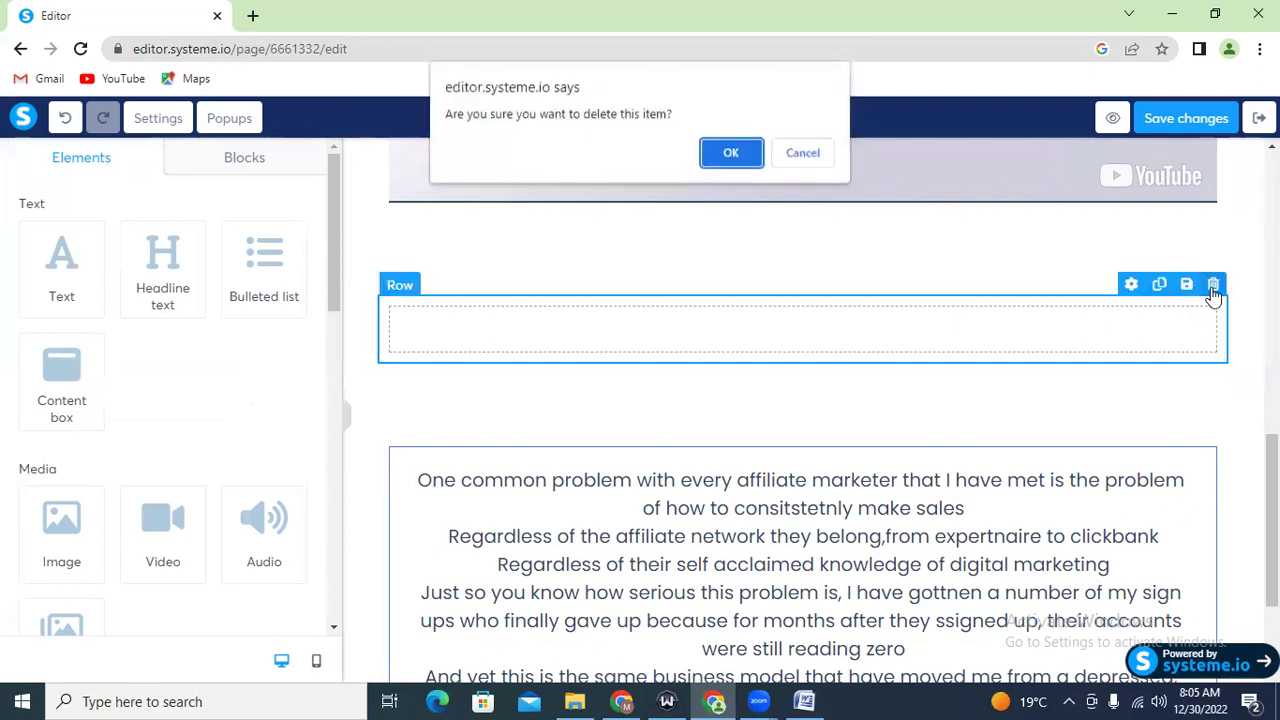
pyautogui.click(731, 156)
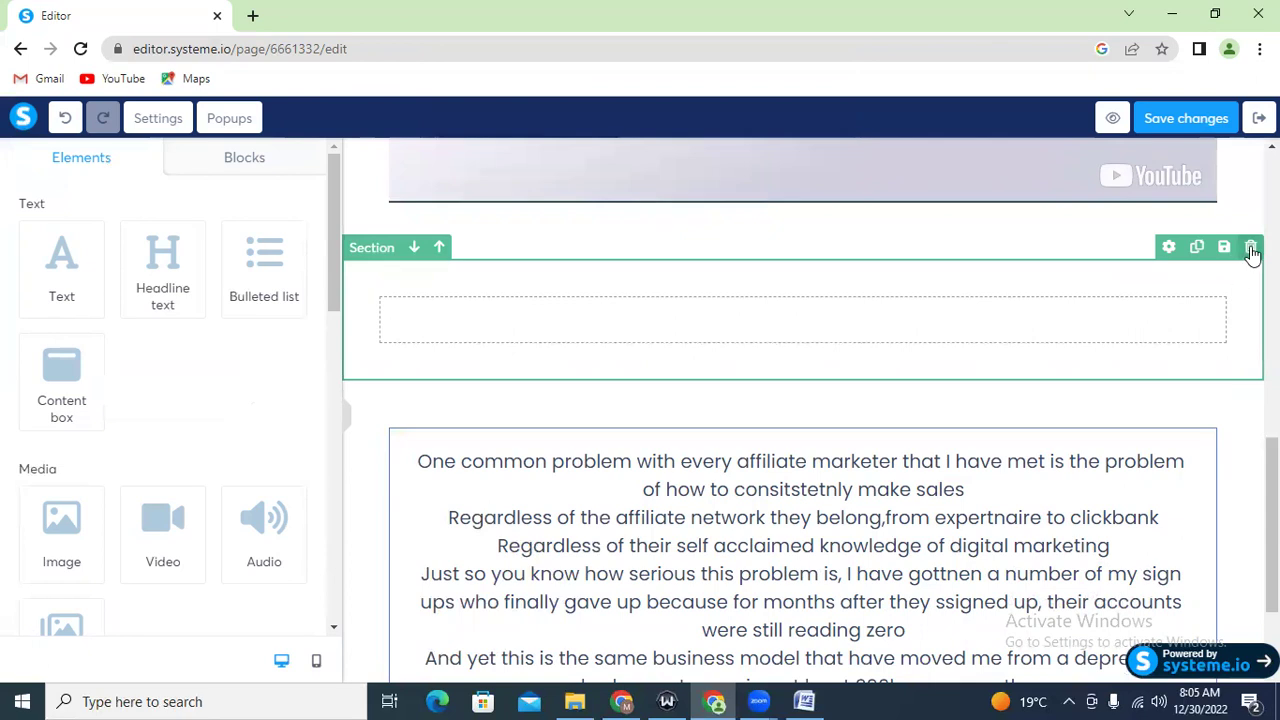
pyautogui.click(1251, 249)
pyautogui.click(728, 163)
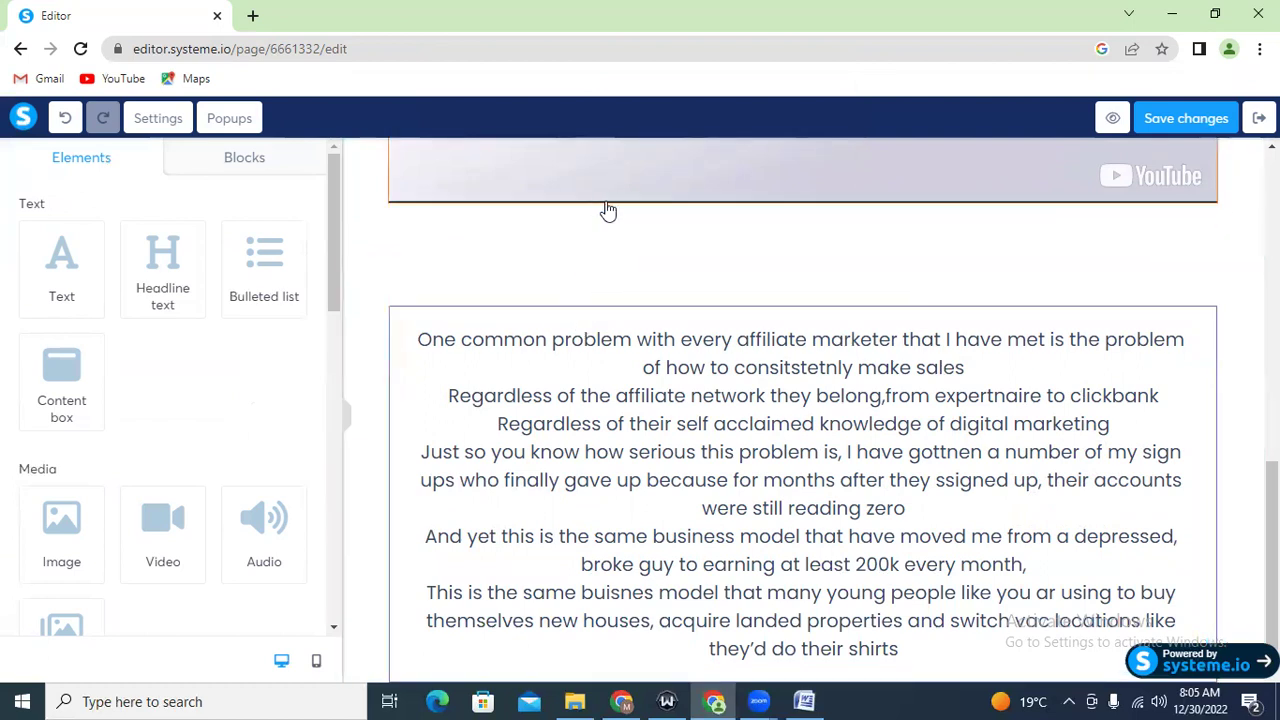
# Set the top padding of the sales-text content box to 0
pyautogui.click(578, 315)
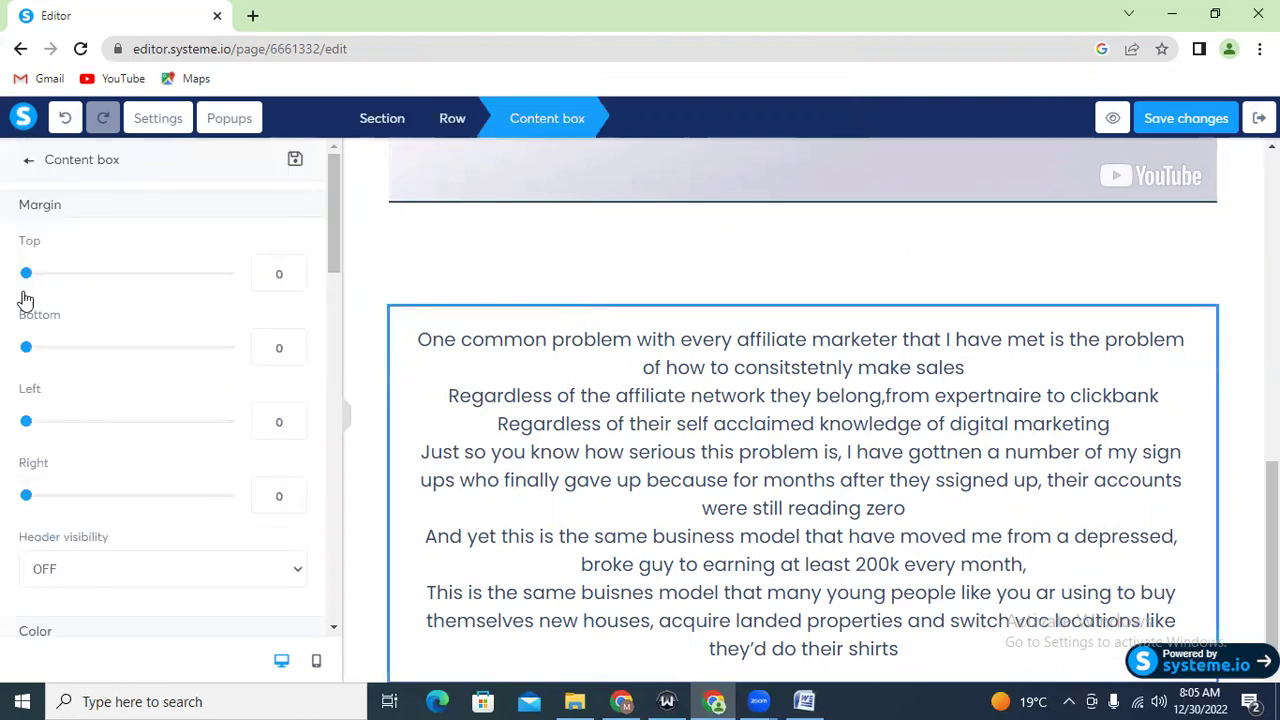
pyautogui.moveTo(339, 198); pyautogui.dragTo(330, 319)
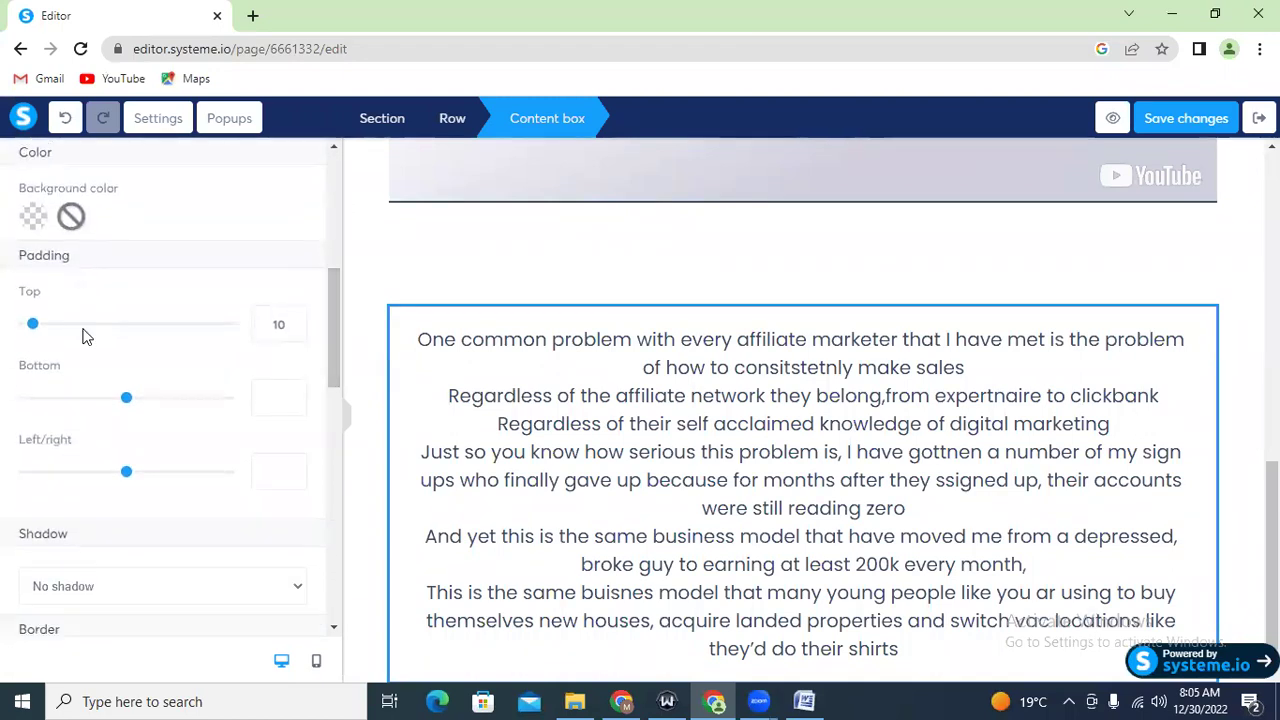
pyautogui.moveTo(34, 329); pyautogui.dragTo(12, 330)
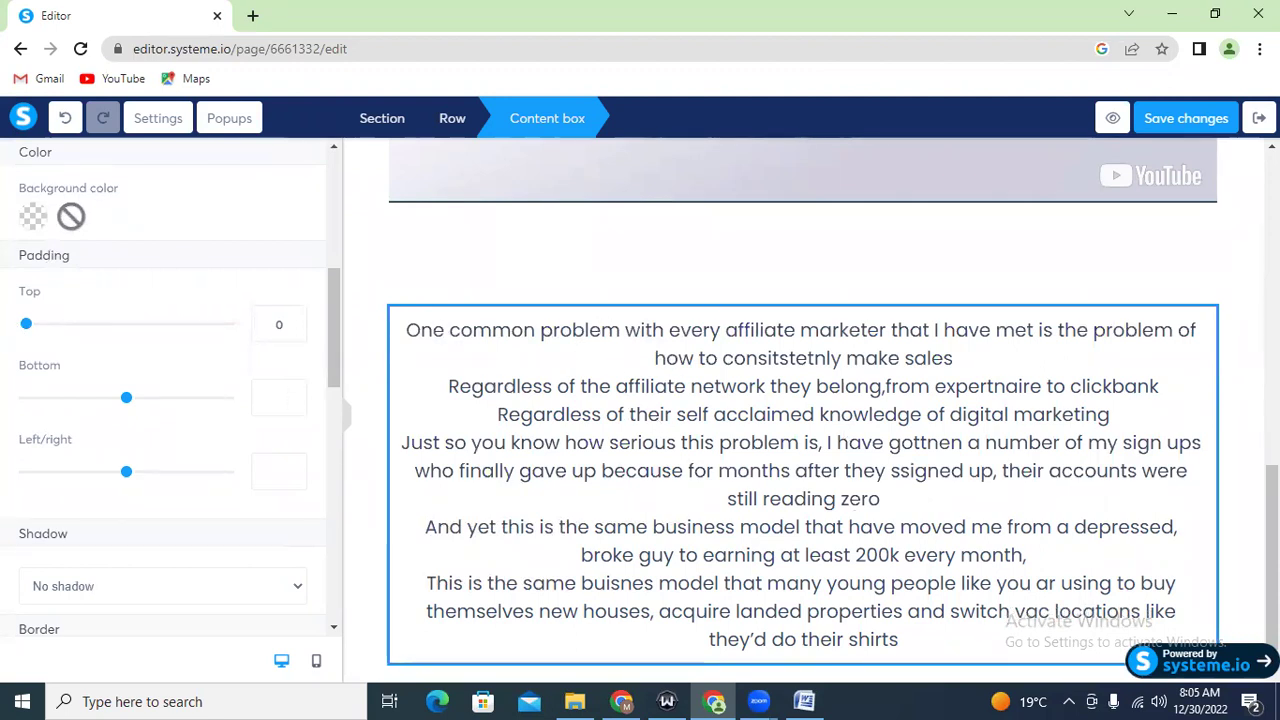
pyautogui.click(1128, 336)
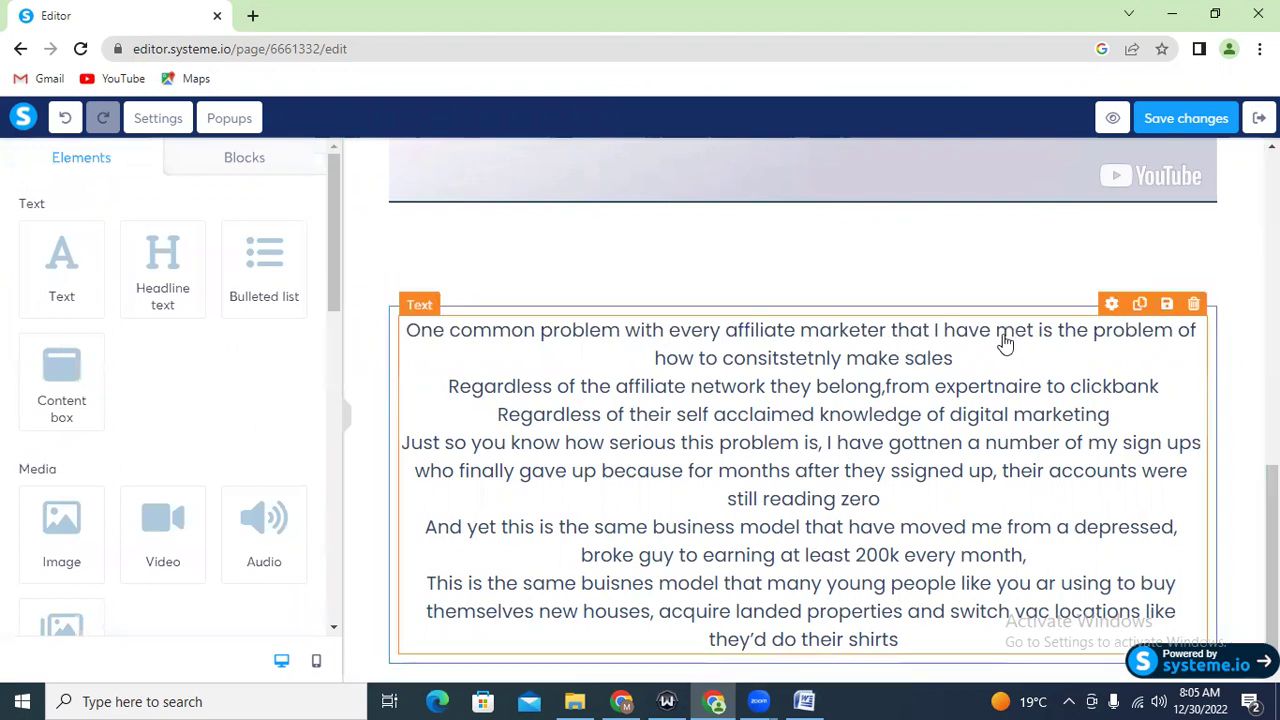
pyautogui.tripleClick(924, 384)
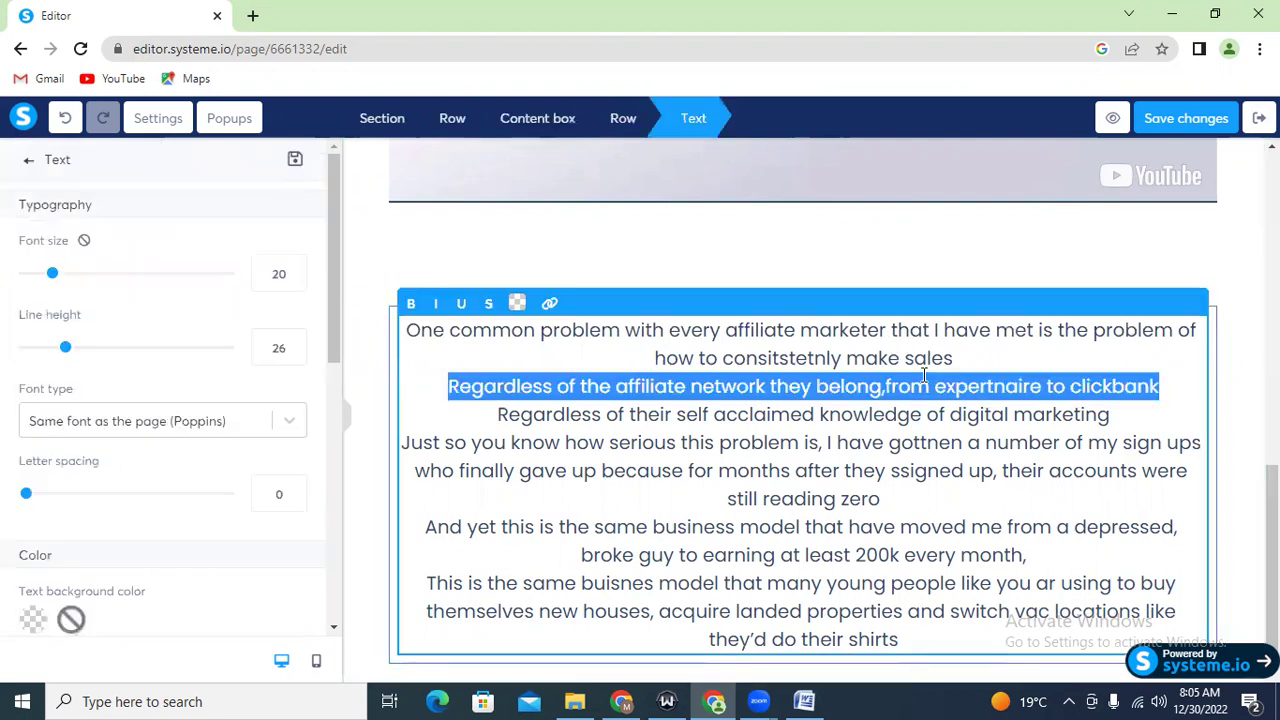
pyautogui.click(958, 268)
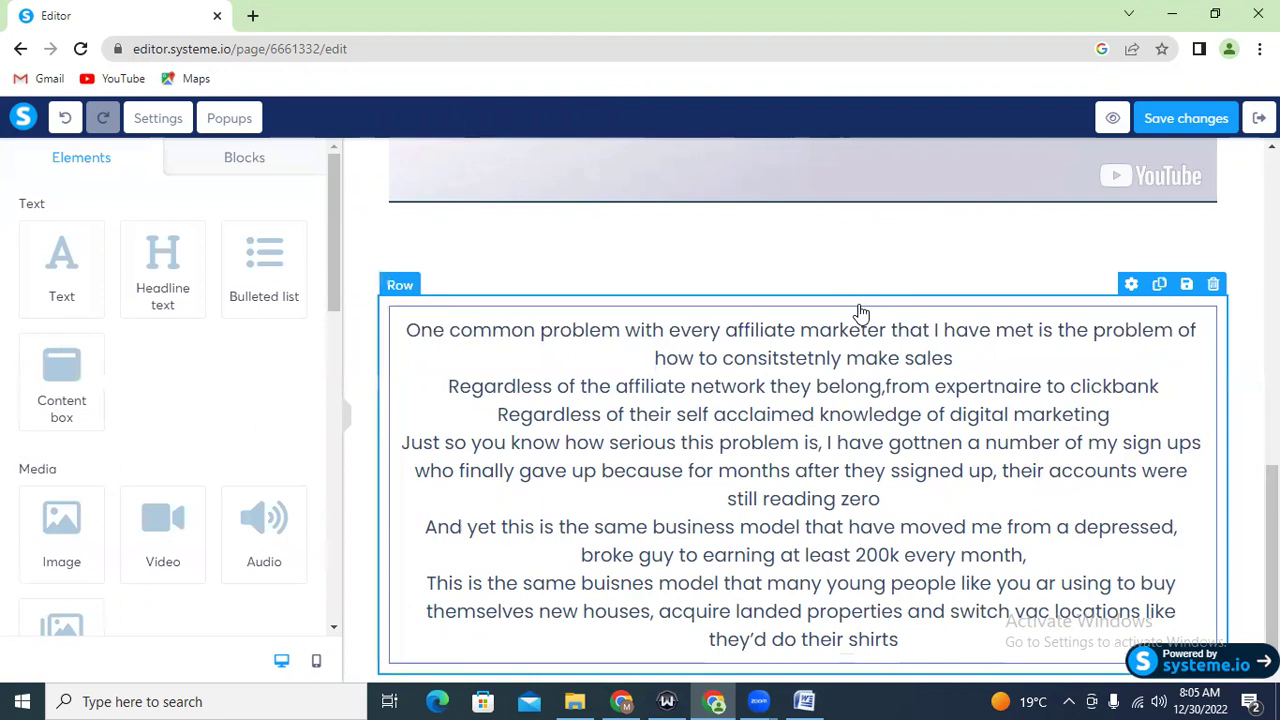
pyautogui.click(858, 310)
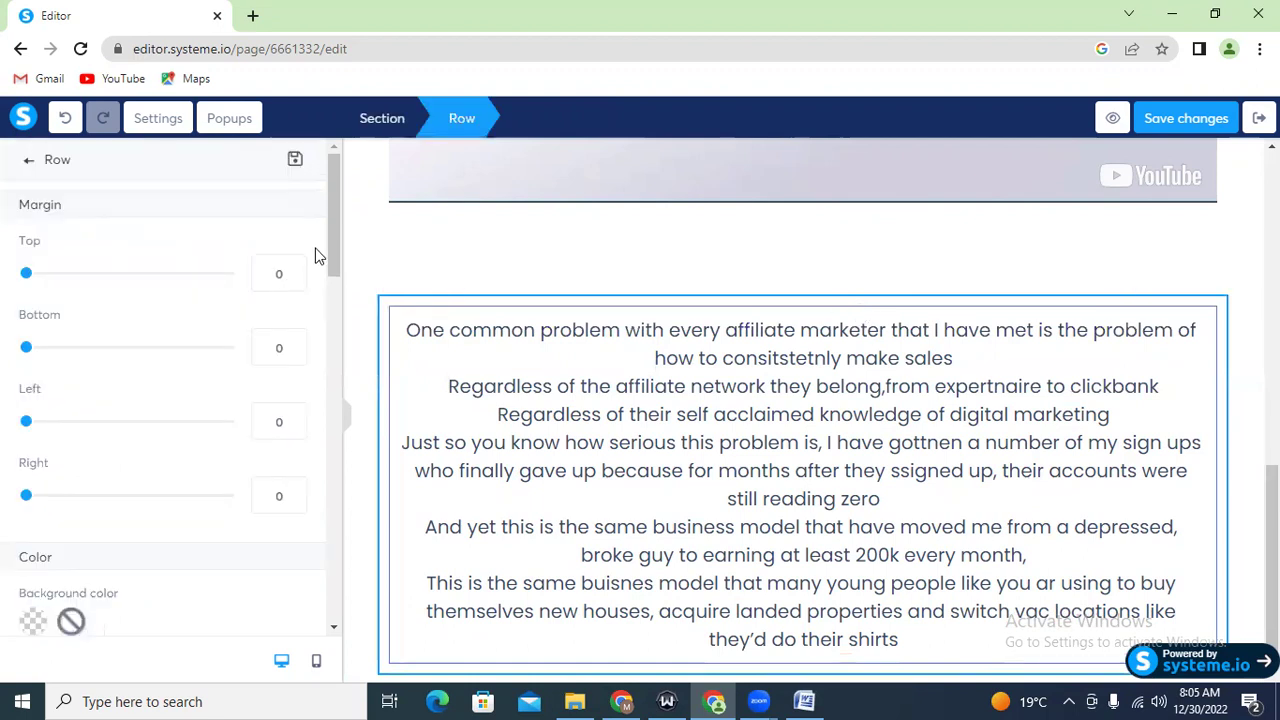
pyautogui.click(421, 313)
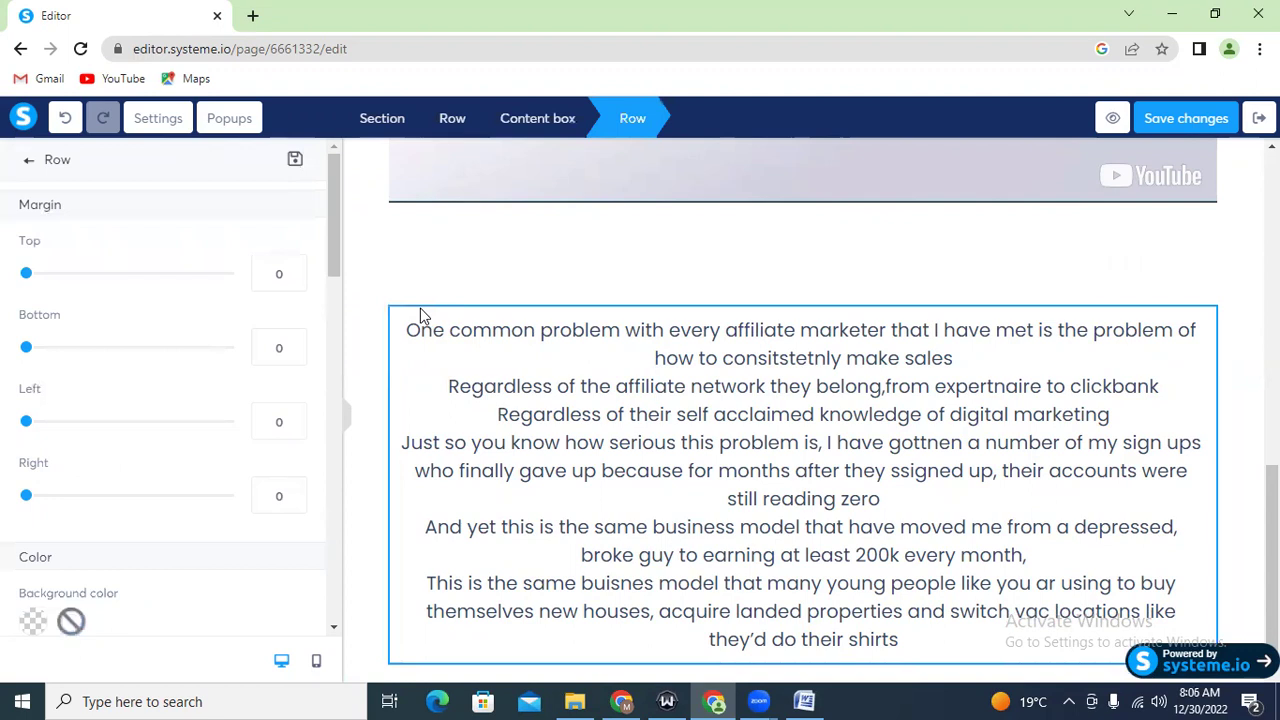
pyautogui.click(460, 344)
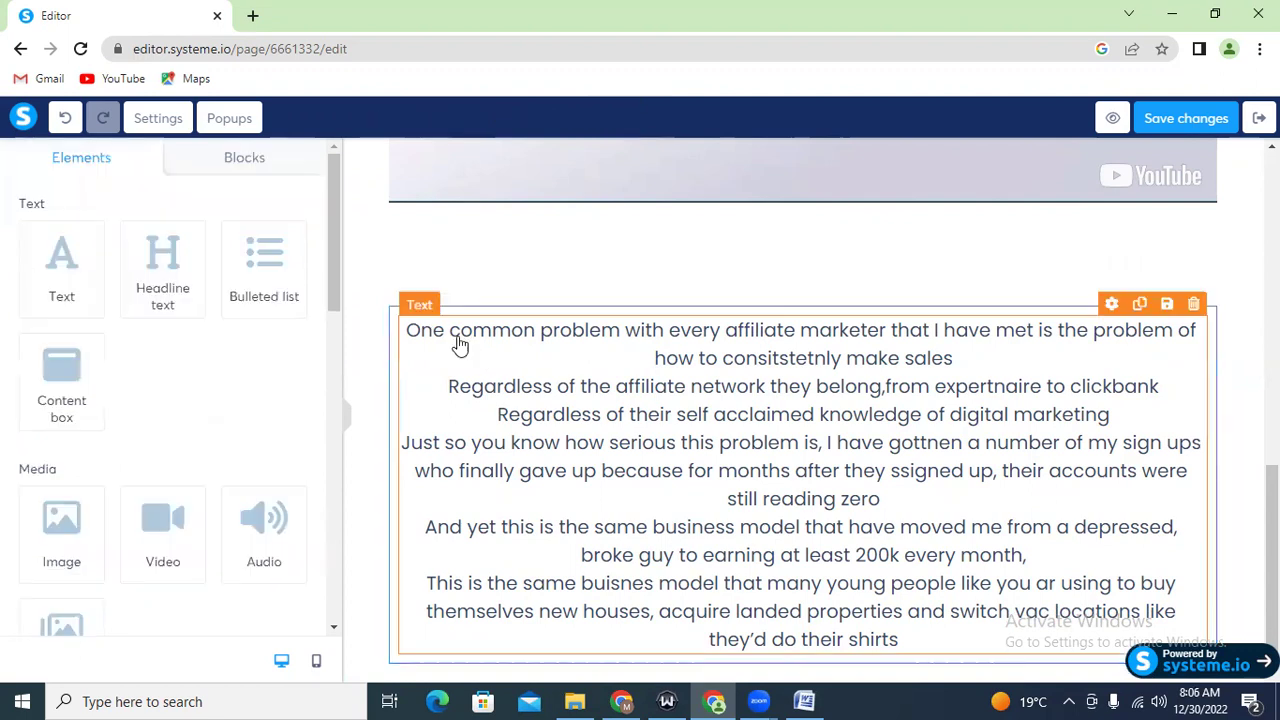
# Set the content box text to font size 23 and line height 64
pyautogui.tripleClick(489, 386)
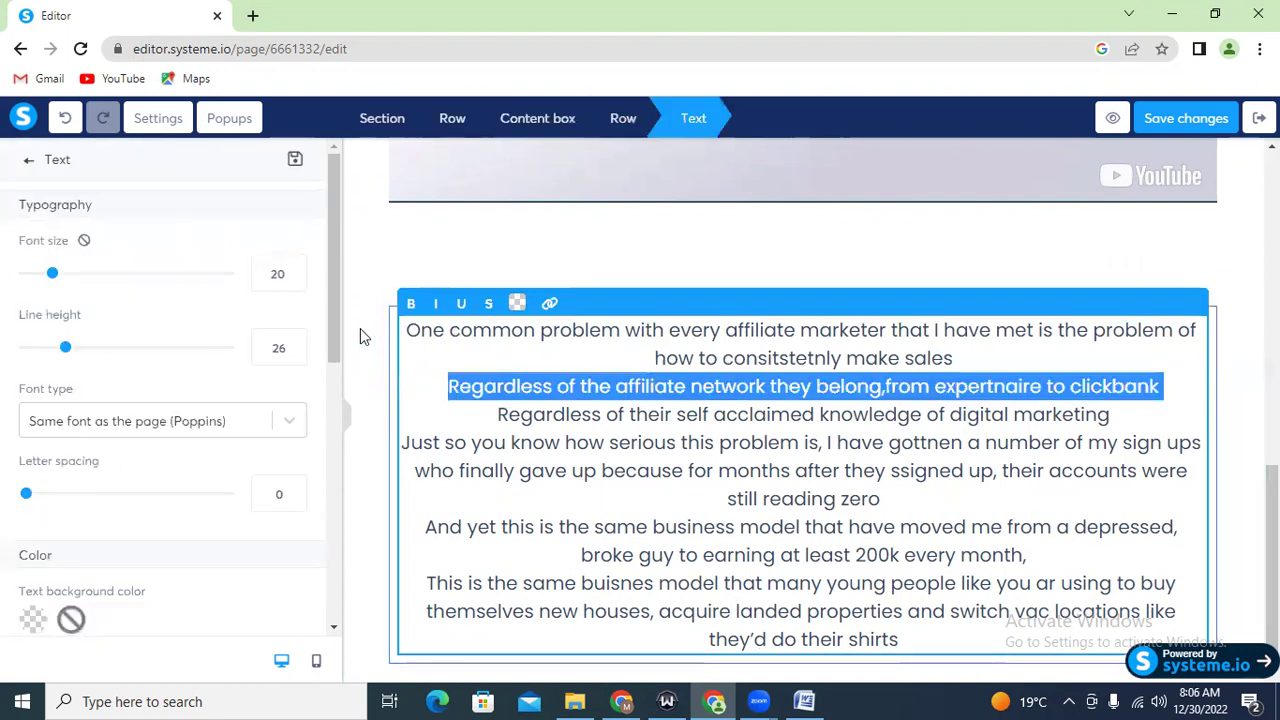
pyautogui.doubleClick(271, 272)
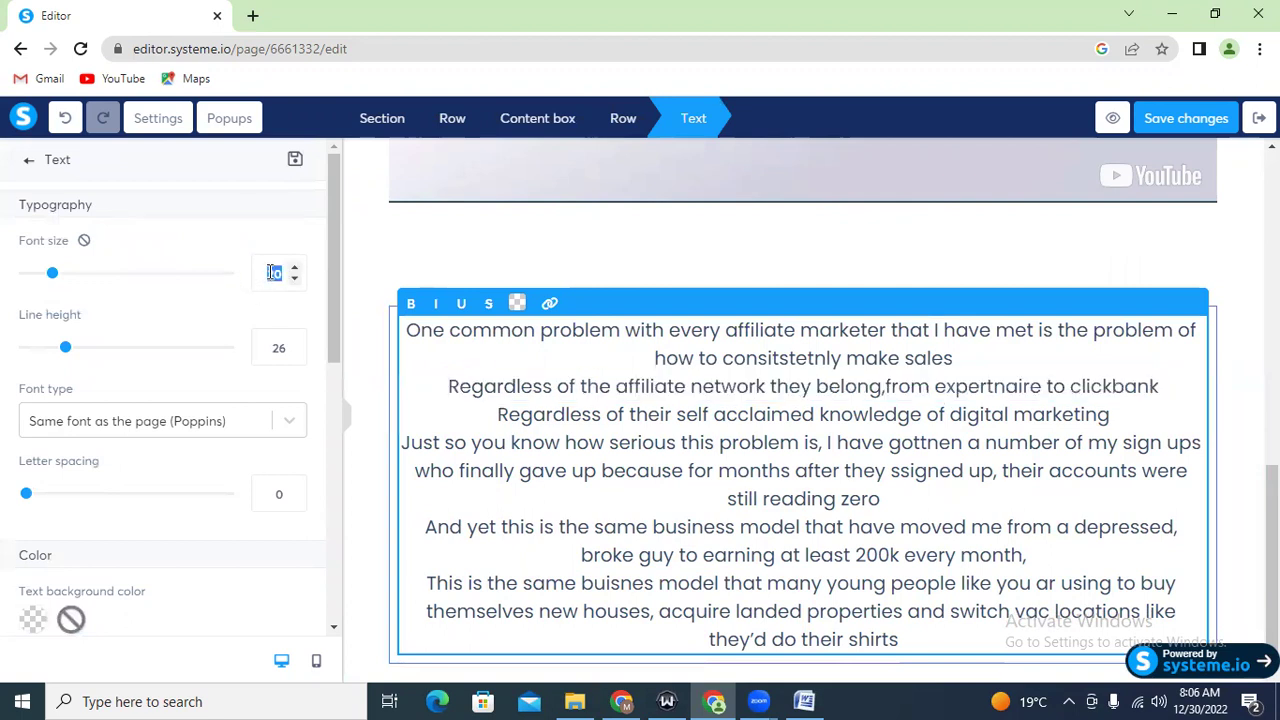
pyautogui.write('18')
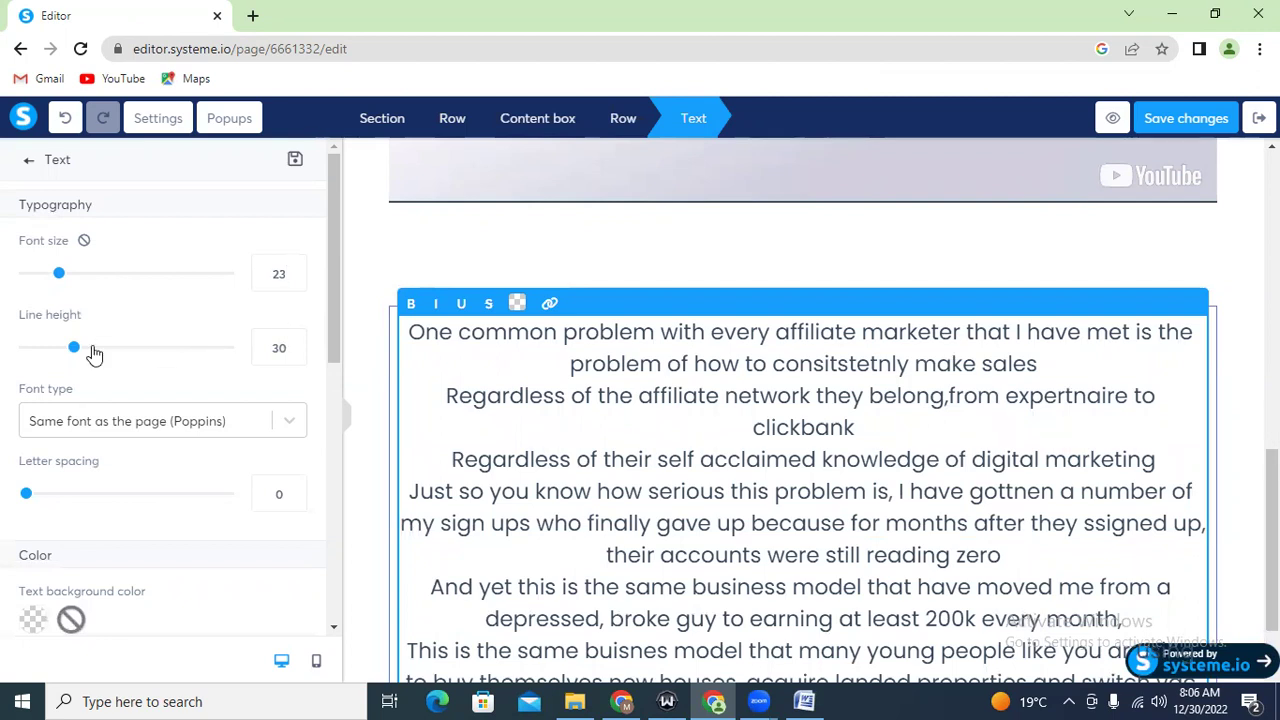
pyautogui.moveTo(73, 351); pyautogui.dragTo(150, 357)
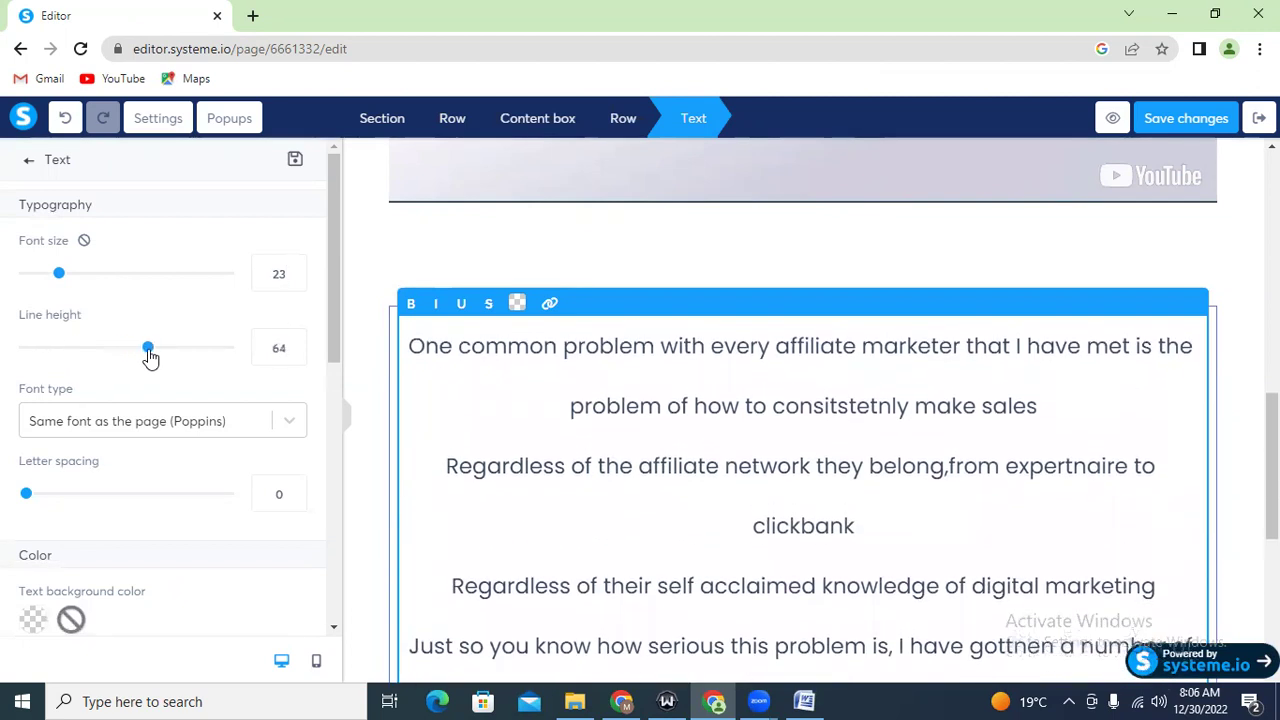
pyautogui.press('Escape')
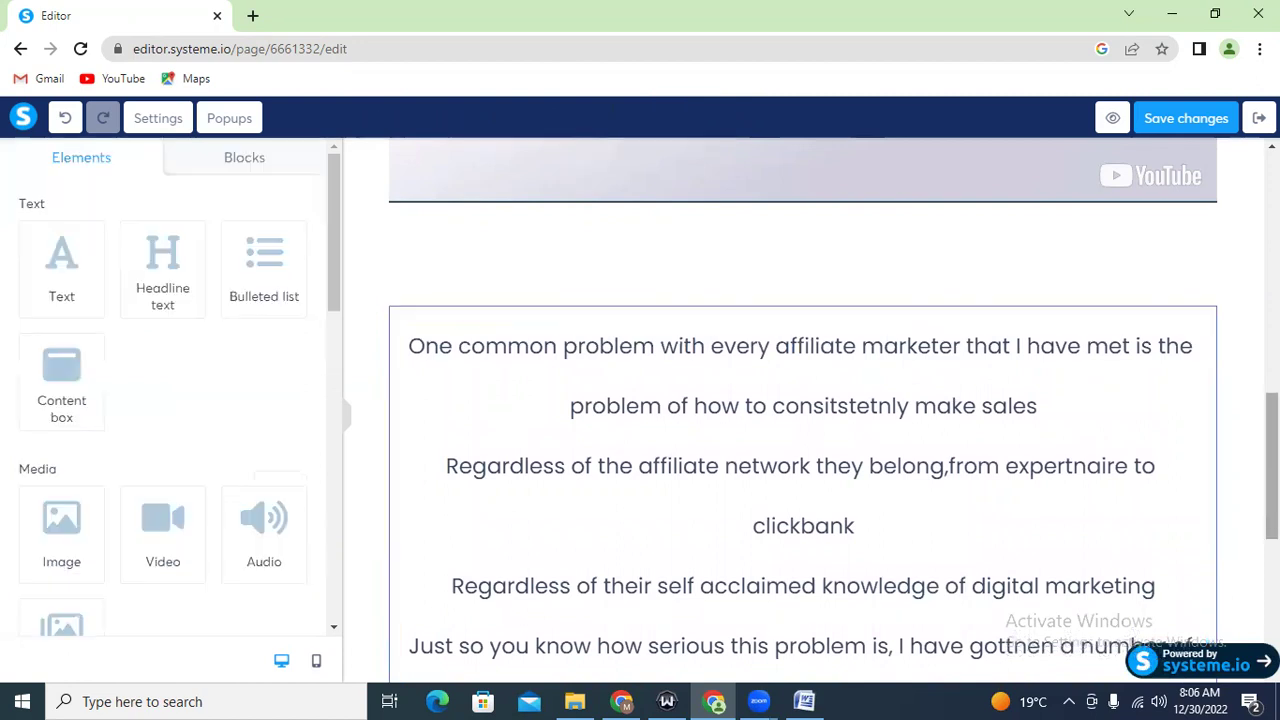
# Examine the content box text in the mobile view and return to the desktop view
pyautogui.scroll(-4, 803, 410)
pyautogui.scroll(-2, 803, 400)
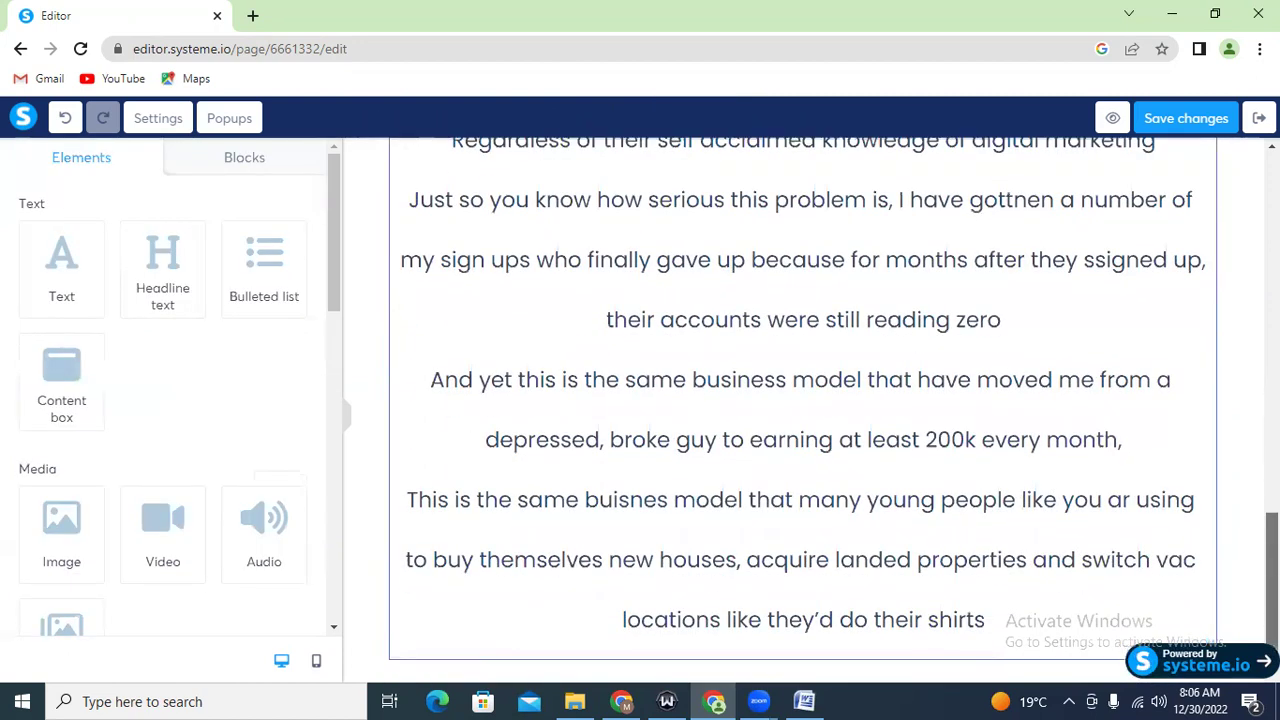
pyautogui.click(316, 661)
pyautogui.moveTo(958, 587); pyautogui.dragTo(917, 634)
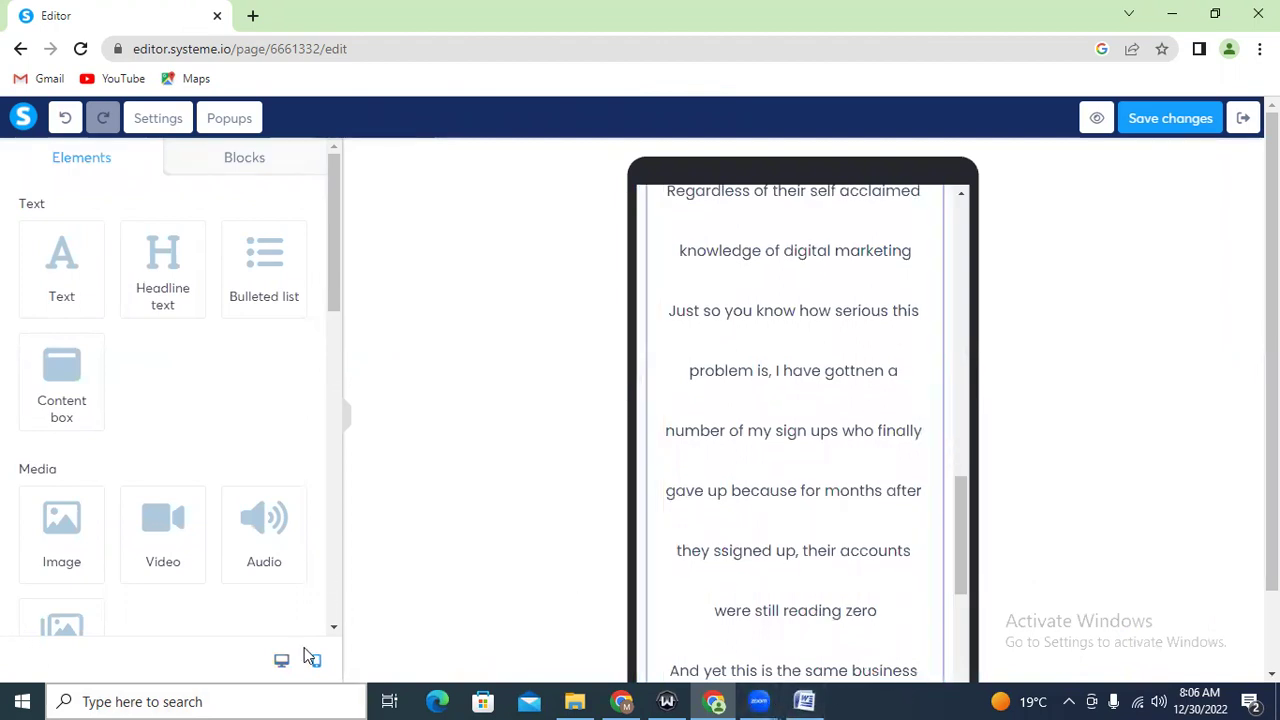
pyautogui.click(281, 663)
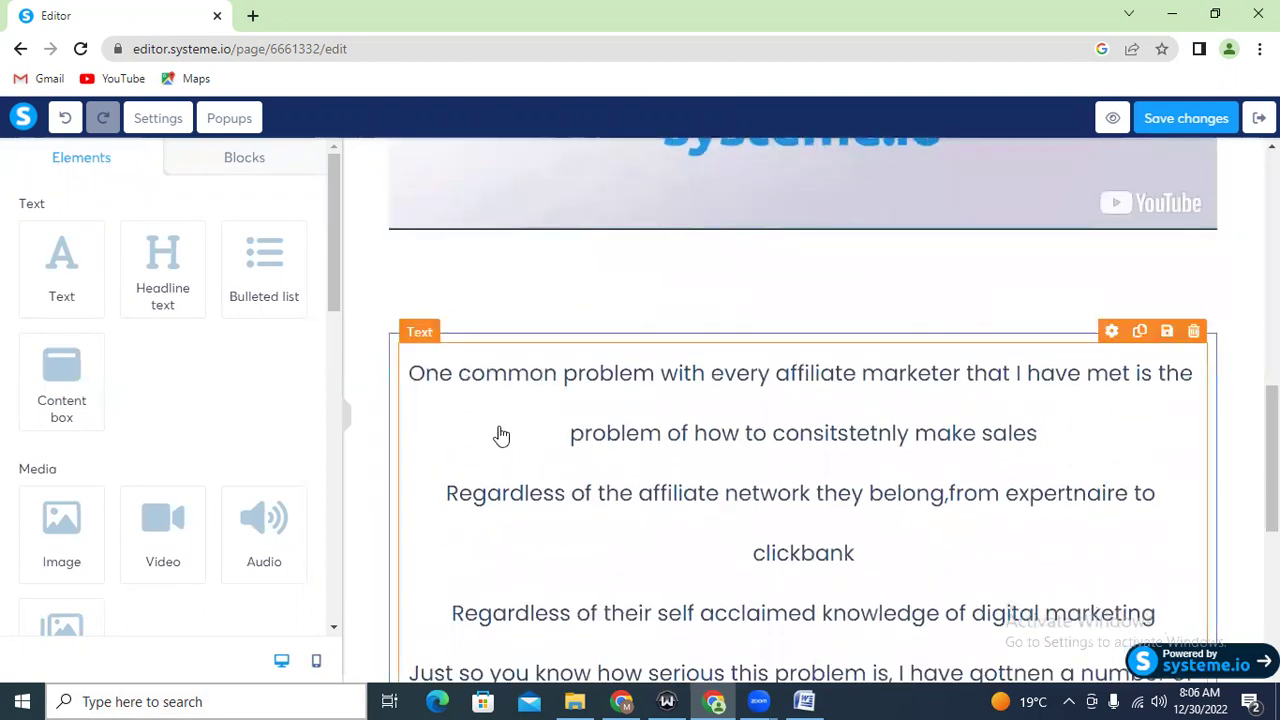
# Left-align the sales text inside the content box
pyautogui.click(427, 388)
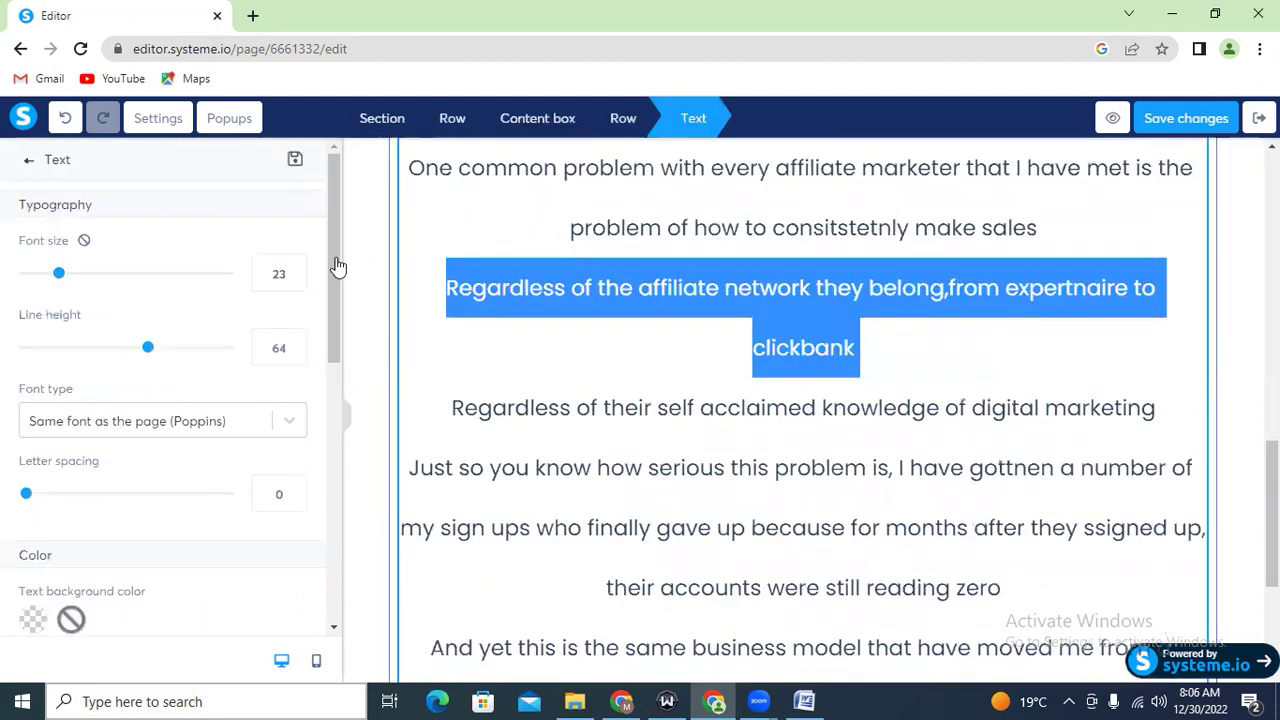
pyautogui.click(476, 347)
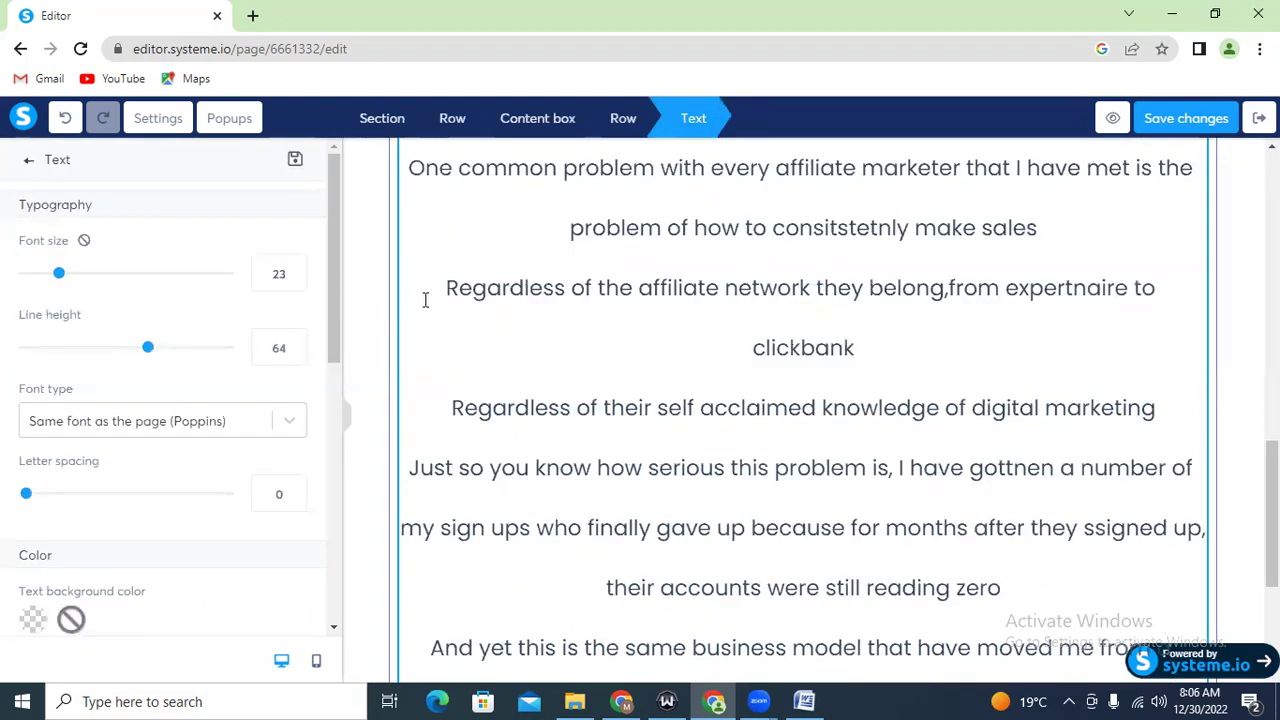
pyautogui.moveTo(334, 277); pyautogui.dragTo(320, 477)
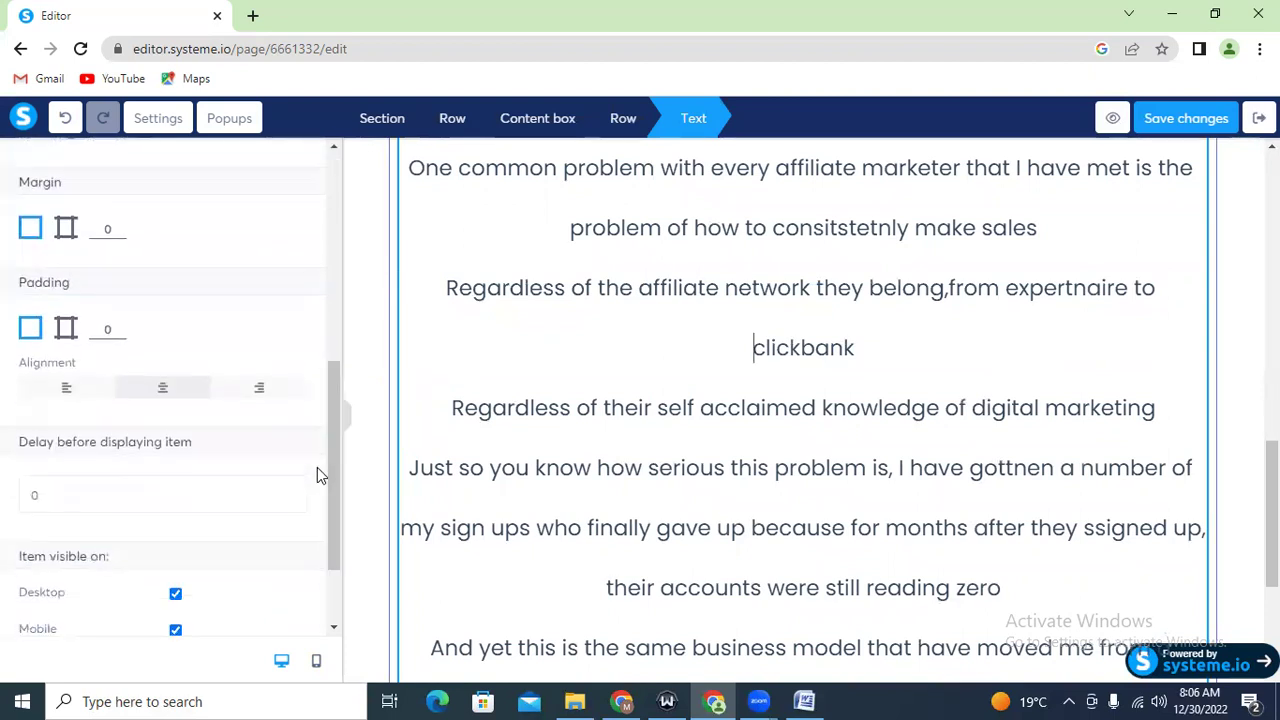
pyautogui.click(62, 393)
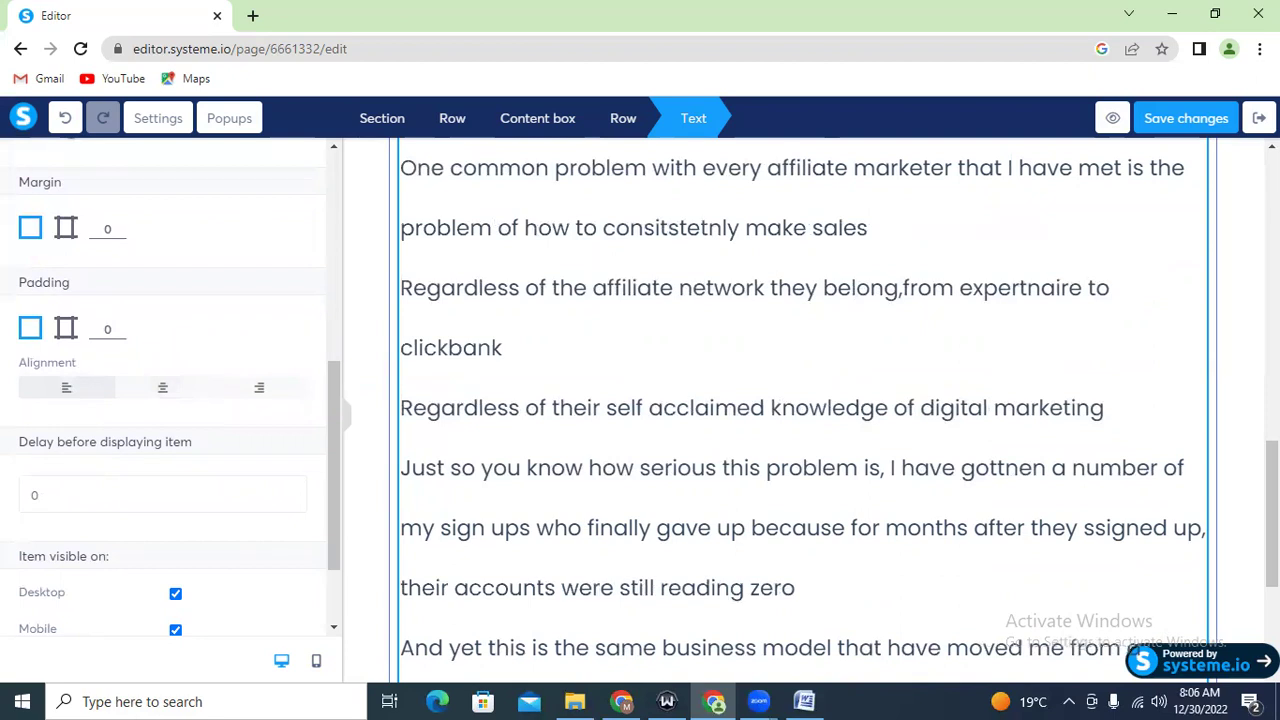
pyautogui.press('Escape')
# Review the left-aligned sales text down to its last line and save the page changes
pyautogui.scroll(3, 800, 400)
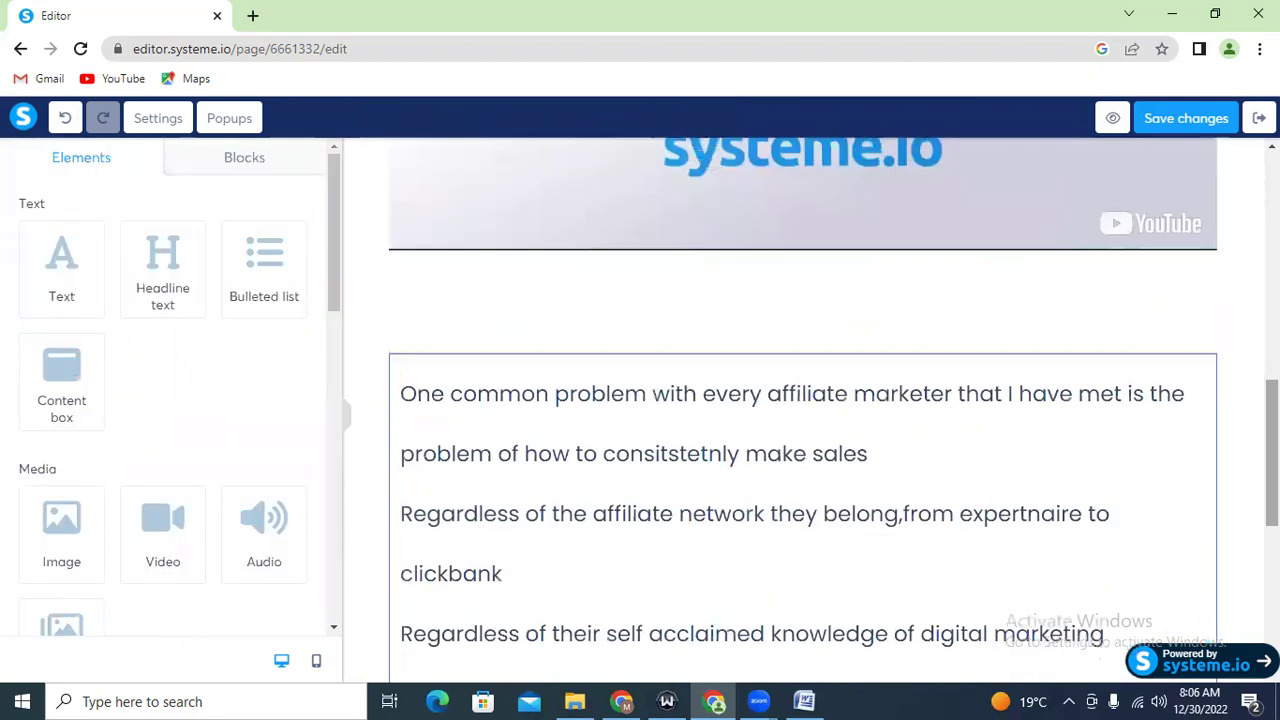
pyautogui.scroll(-1, 677, 480)
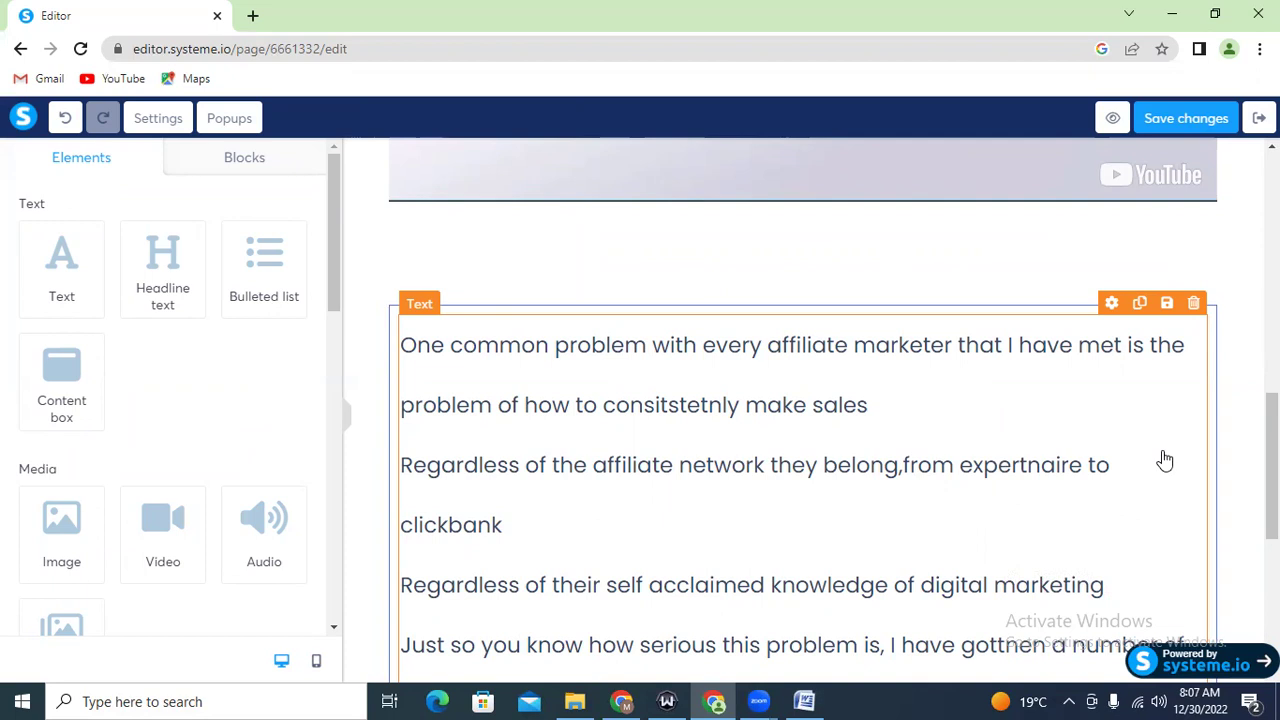
pyautogui.scroll(-5, 800, 400)
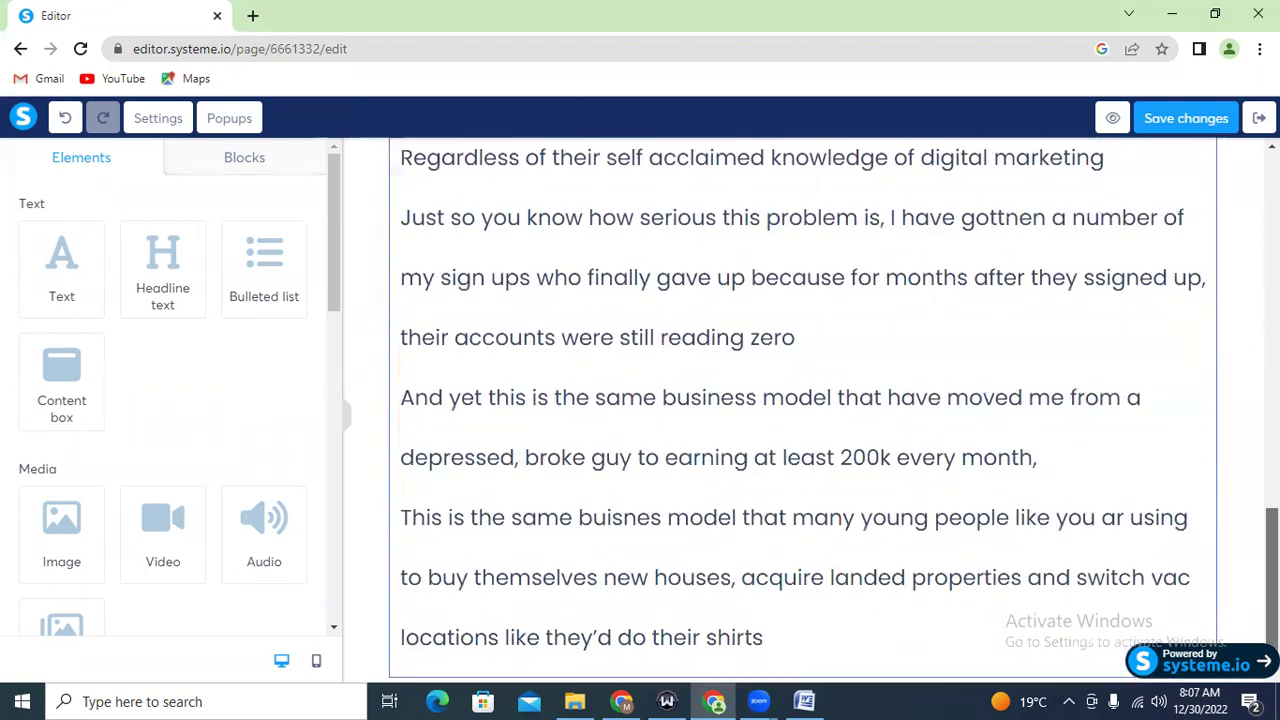
pyautogui.scroll(5, 800, 400)
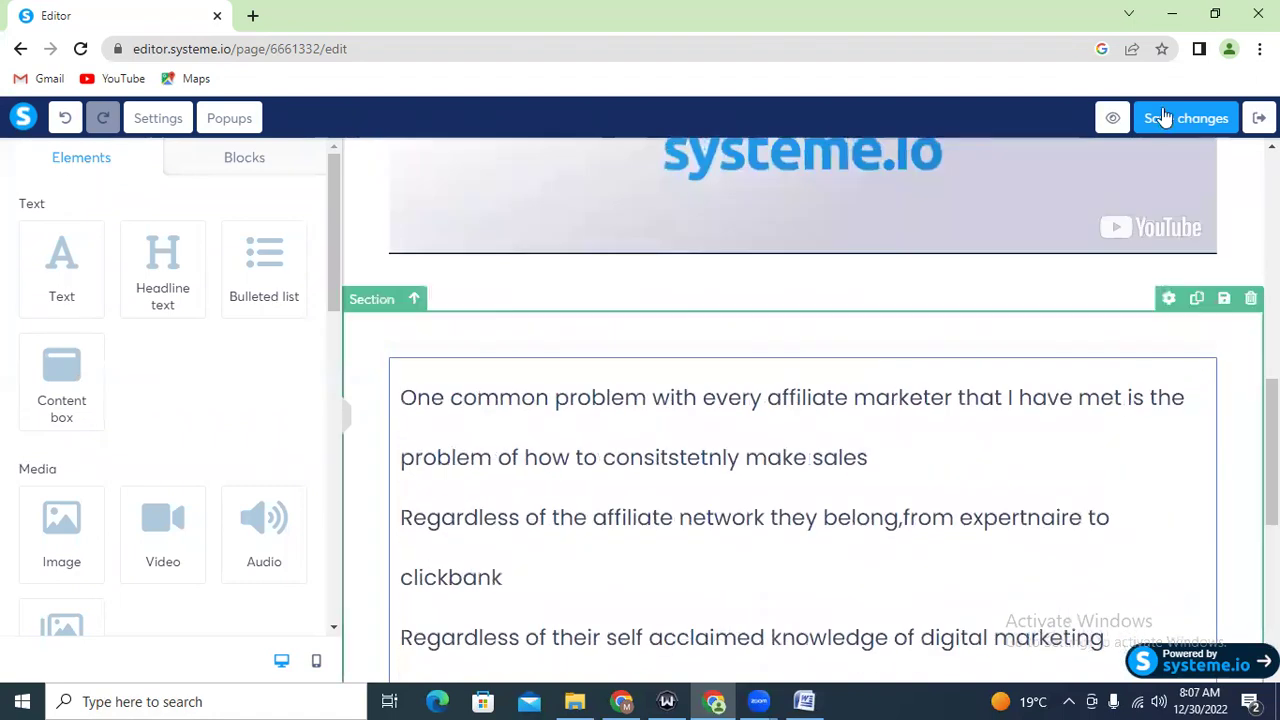
pyautogui.click(1164, 105)
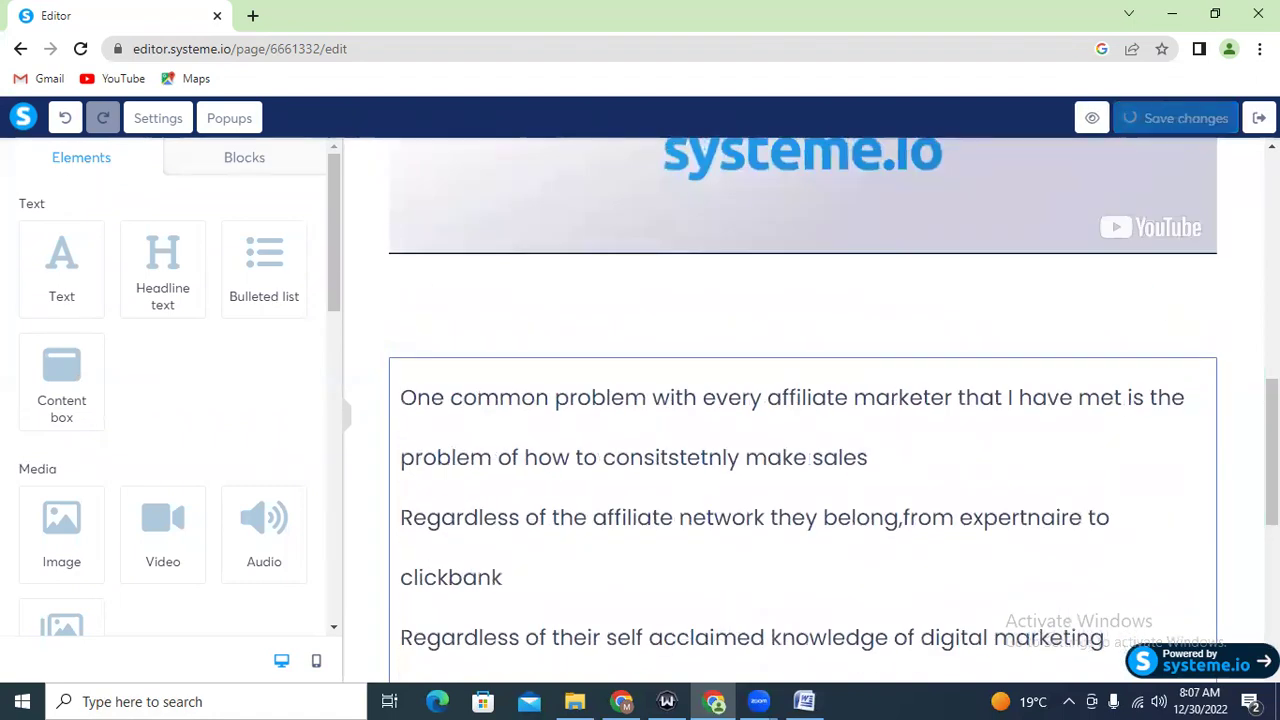
# Apply a Hard shadow to the row inside the sales-text content box
pyautogui.scroll(-5, 800, 400)
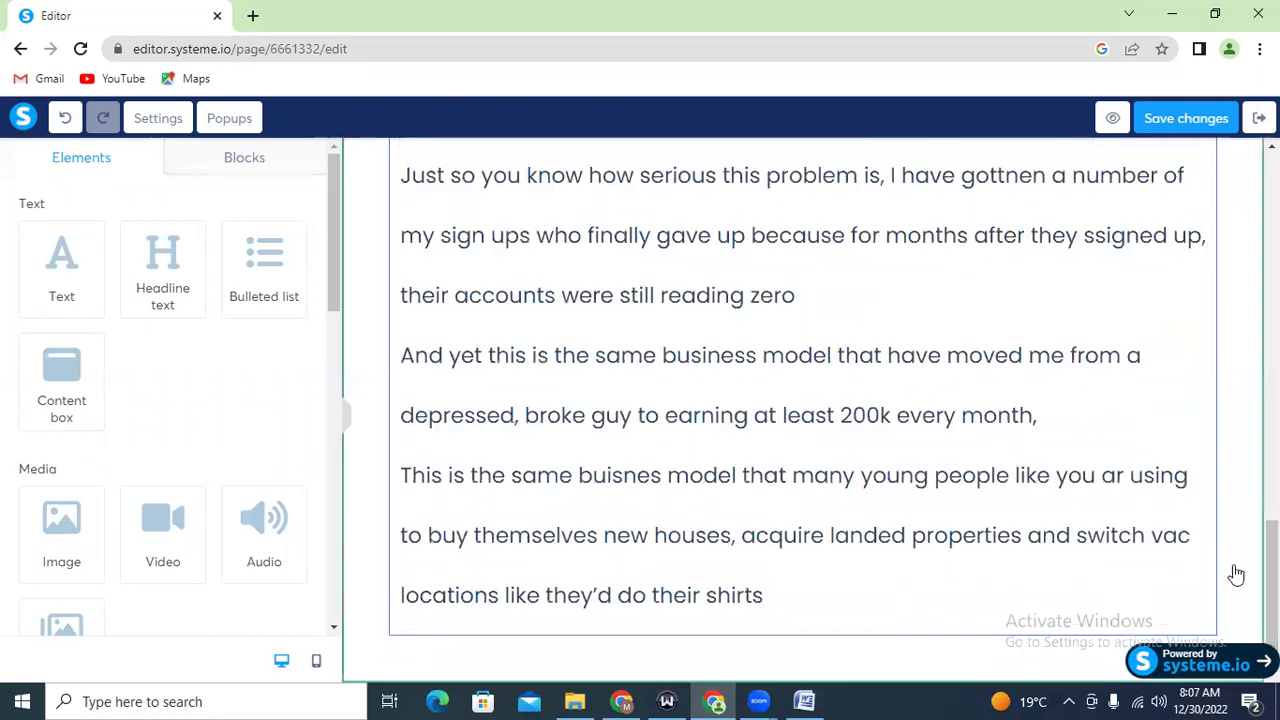
pyautogui.click(1218, 590)
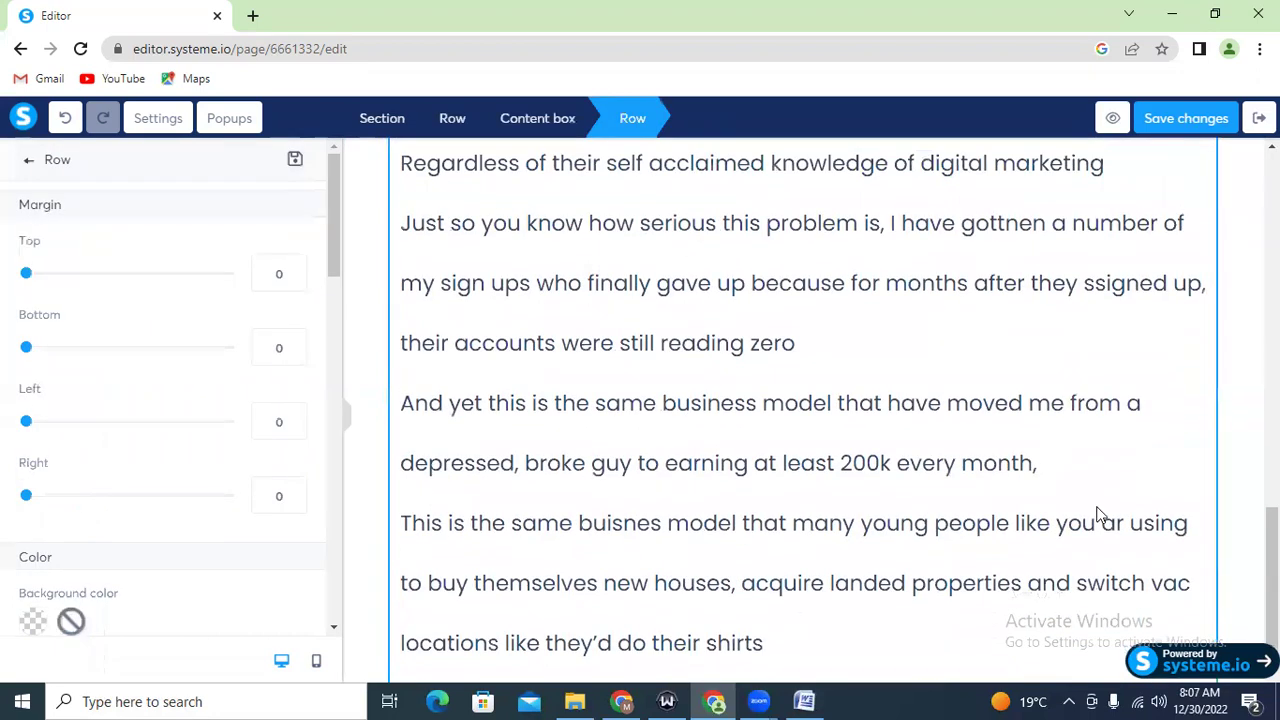
pyautogui.moveTo(332, 251); pyautogui.dragTo(336, 358)
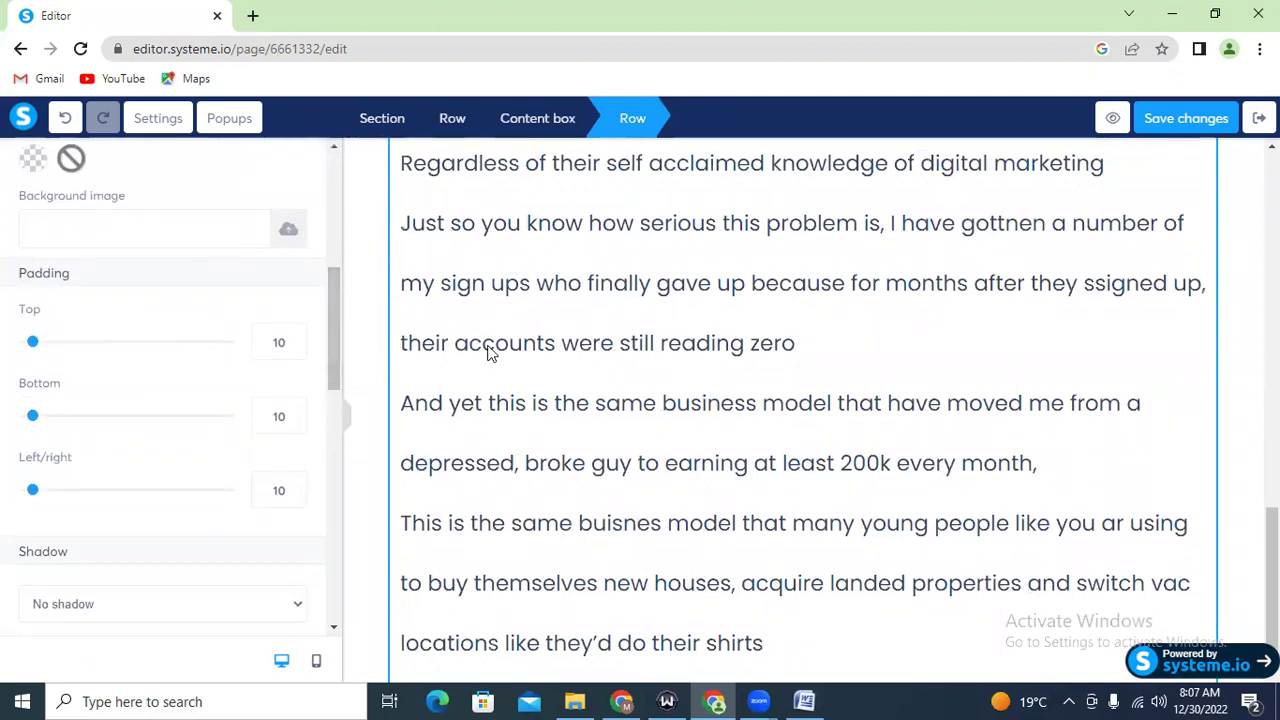
pyautogui.moveTo(334, 302); pyautogui.dragTo(332, 387)
pyautogui.click(266, 300)
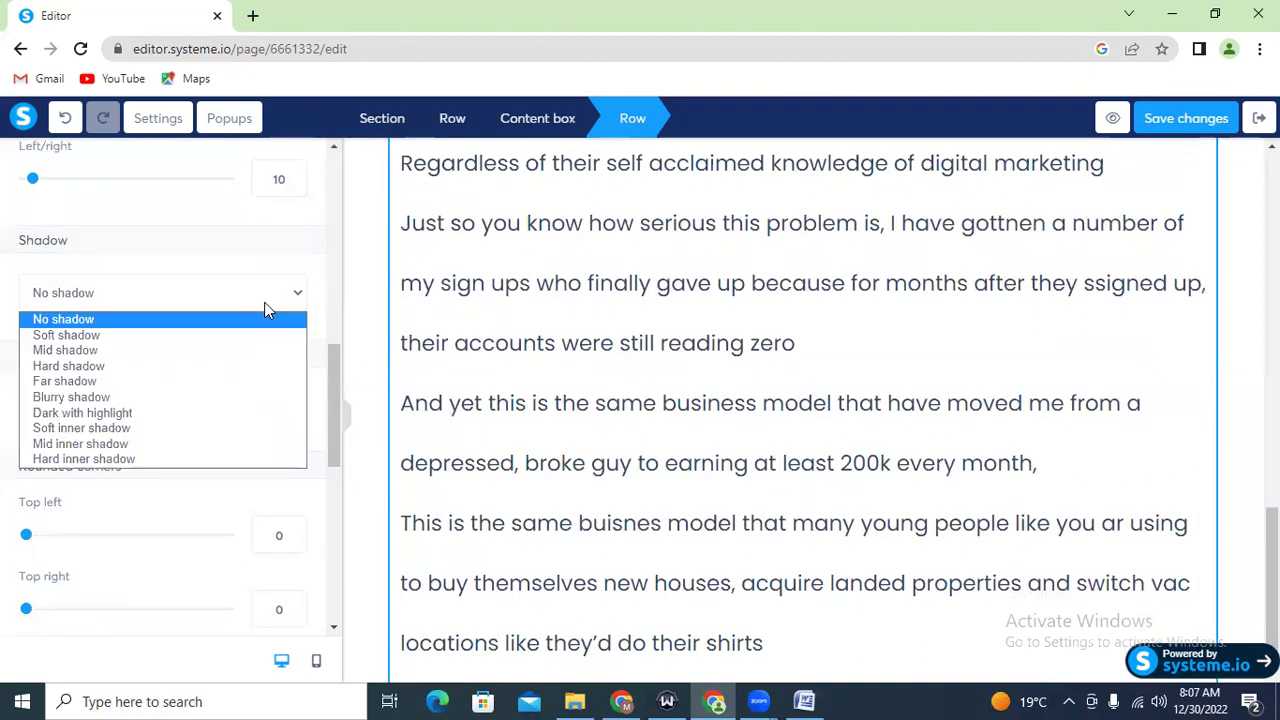
pyautogui.press('Escape')
pyautogui.click(144, 371)
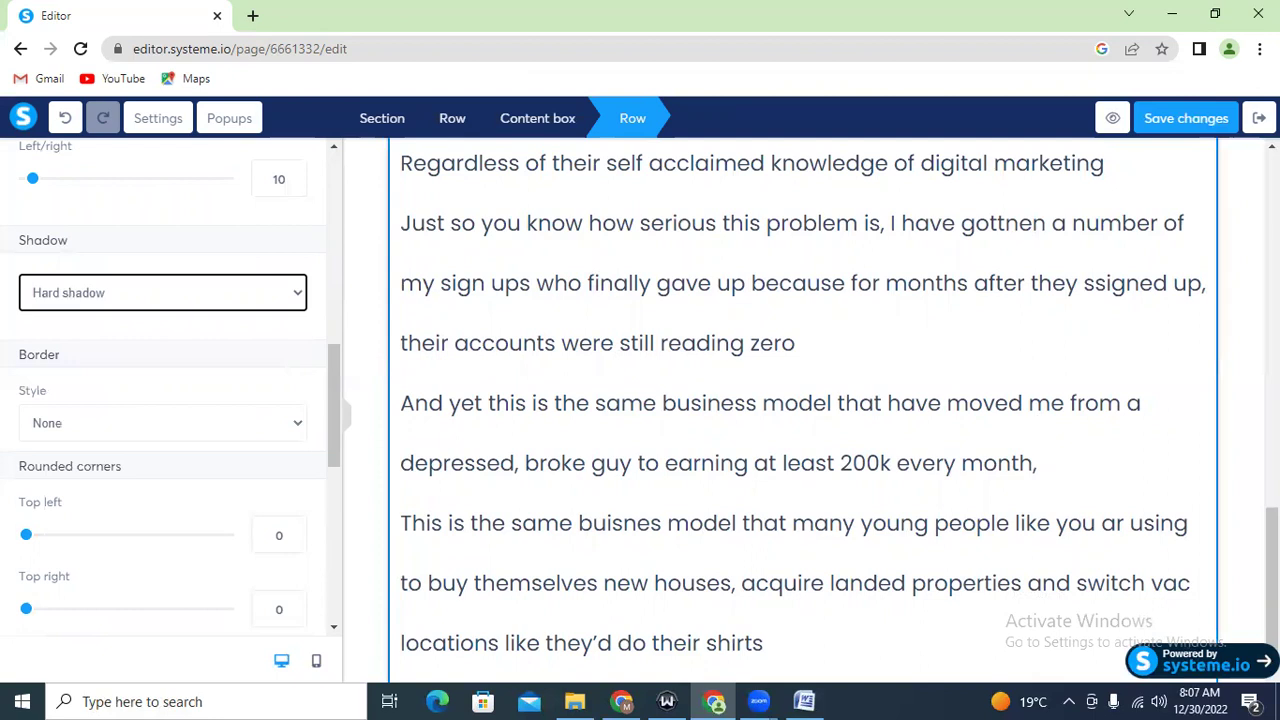
pyautogui.click(1238, 344)
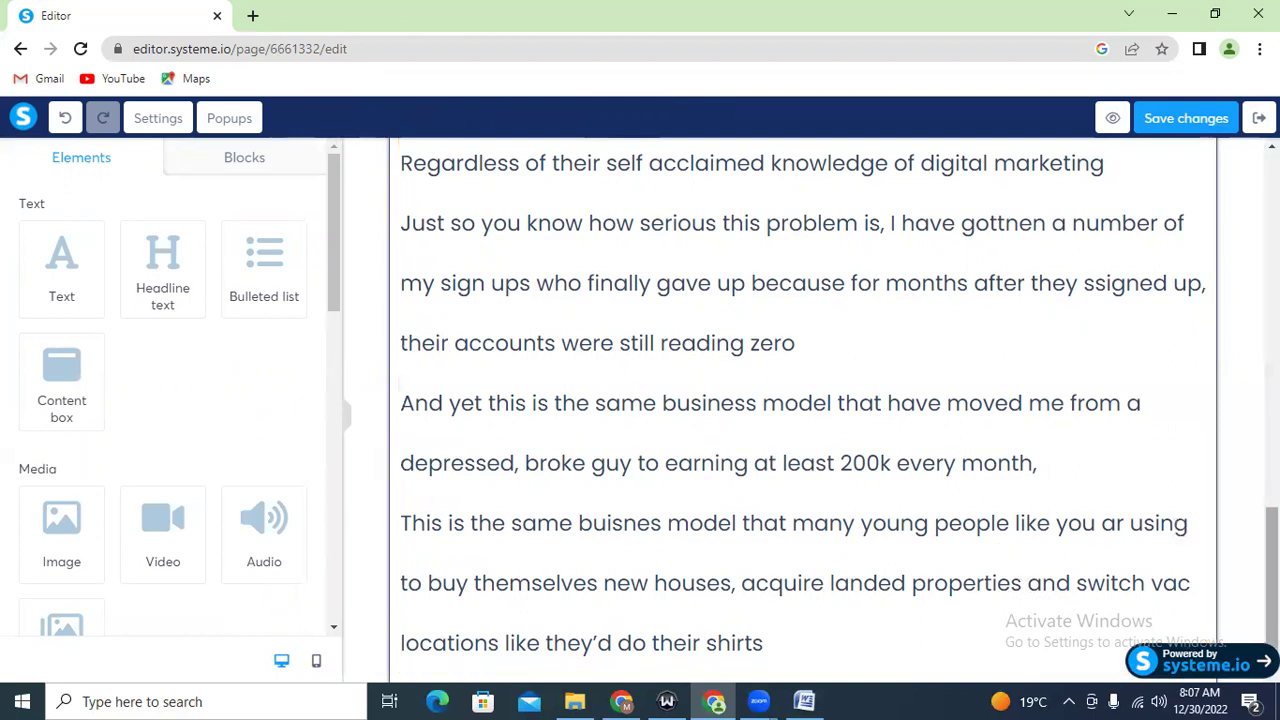
# Place an image element below the sales-text content box and select it
pyautogui.scroll(-1, 1270, 570)
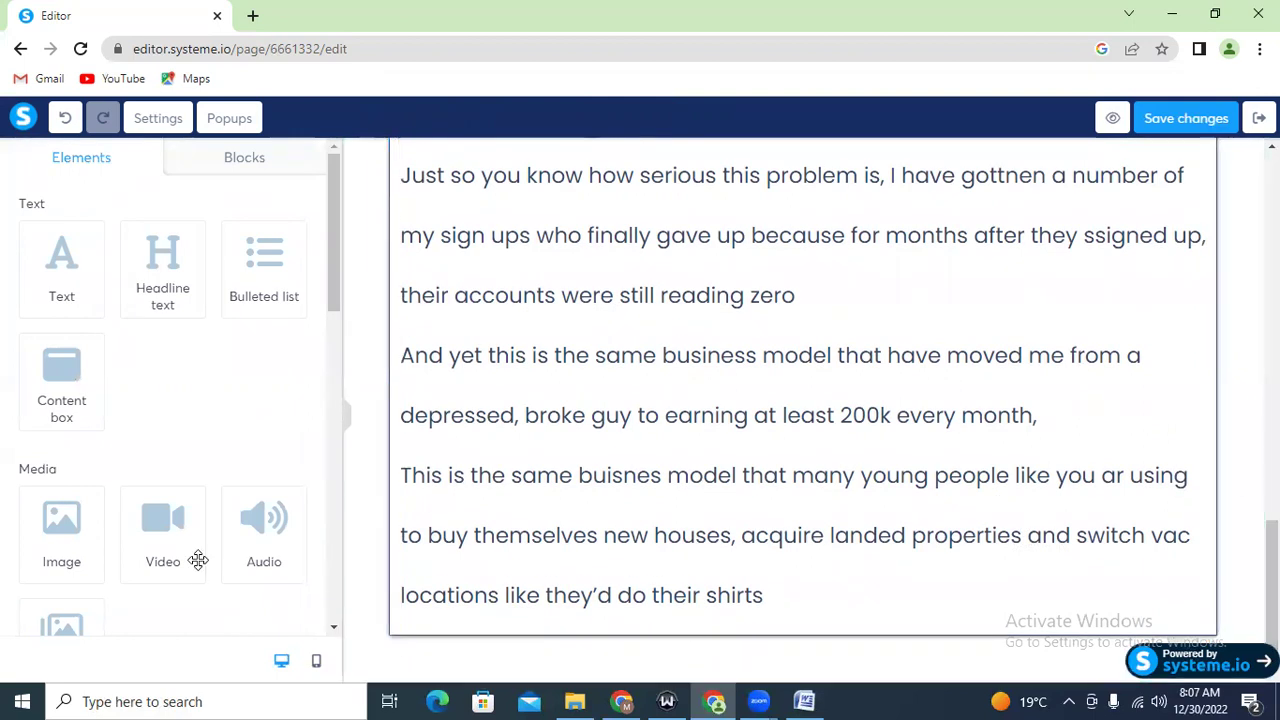
pyautogui.moveTo(60, 563); pyautogui.dragTo(479, 664)
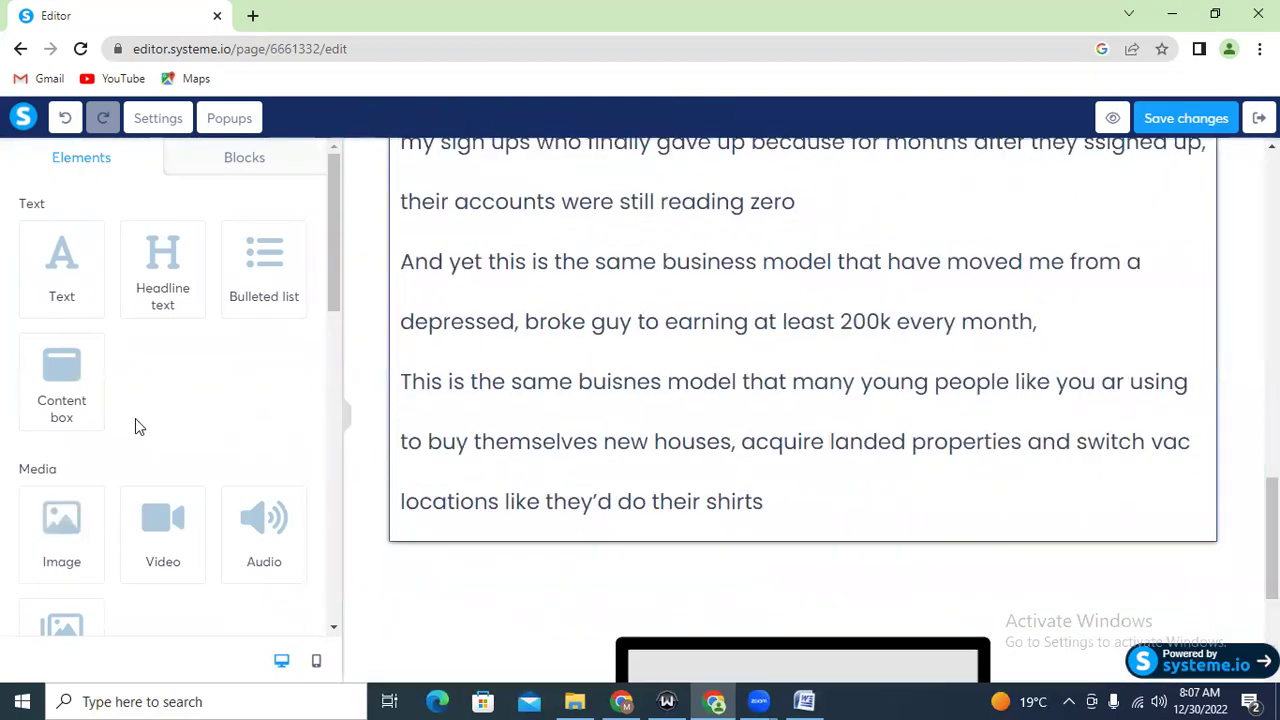
pyautogui.click(657, 650)
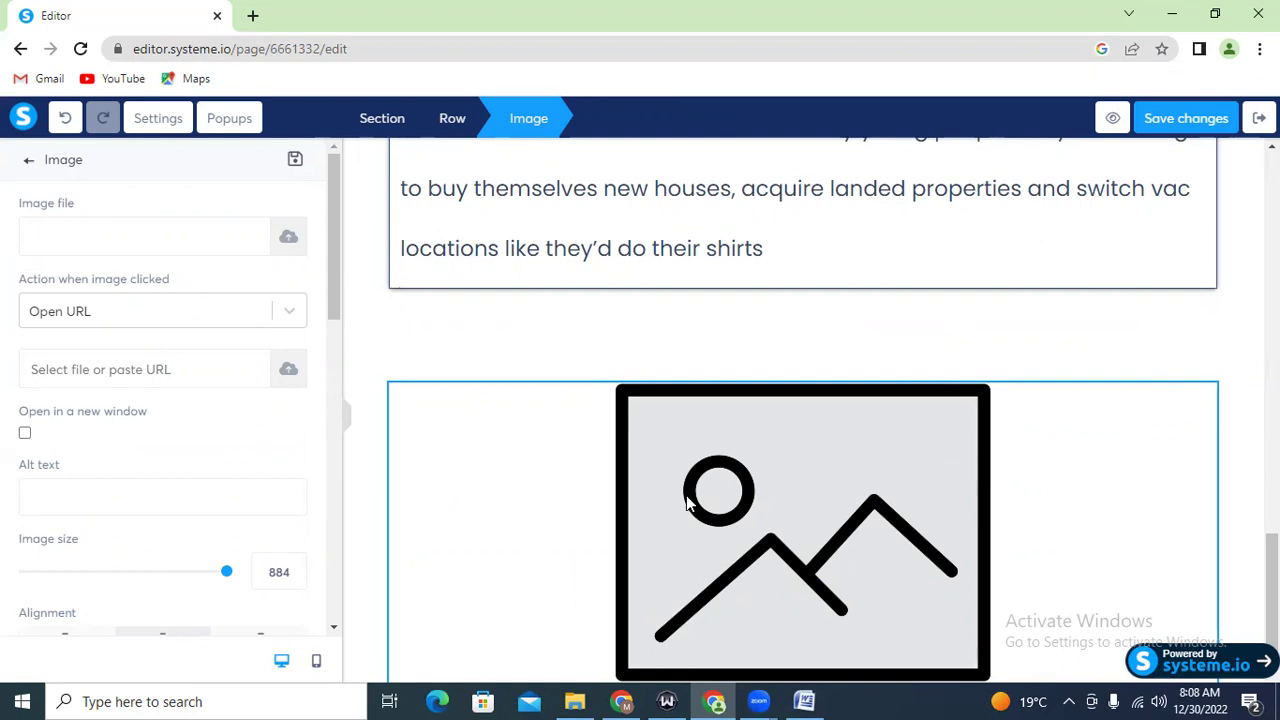
# Delete the placeholder image's row and the empty section left beneath the content box
pyautogui.press('Escape')
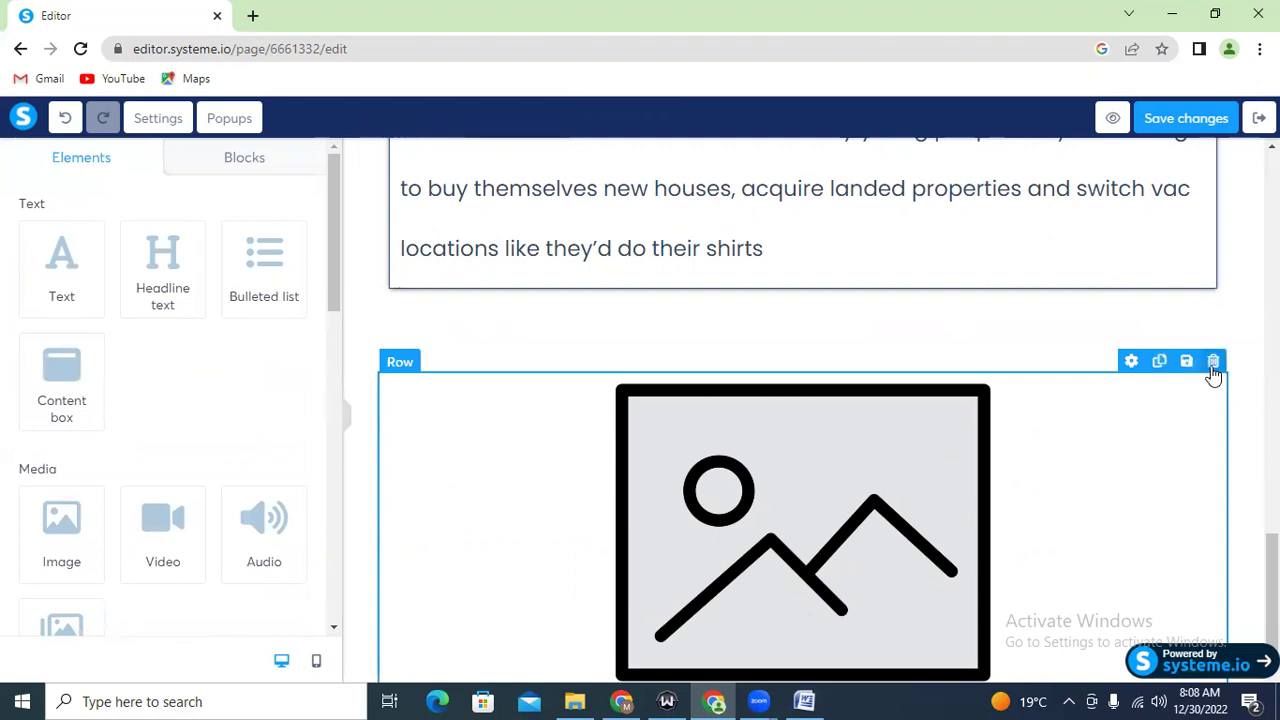
pyautogui.click(1213, 362)
pyautogui.click(740, 160)
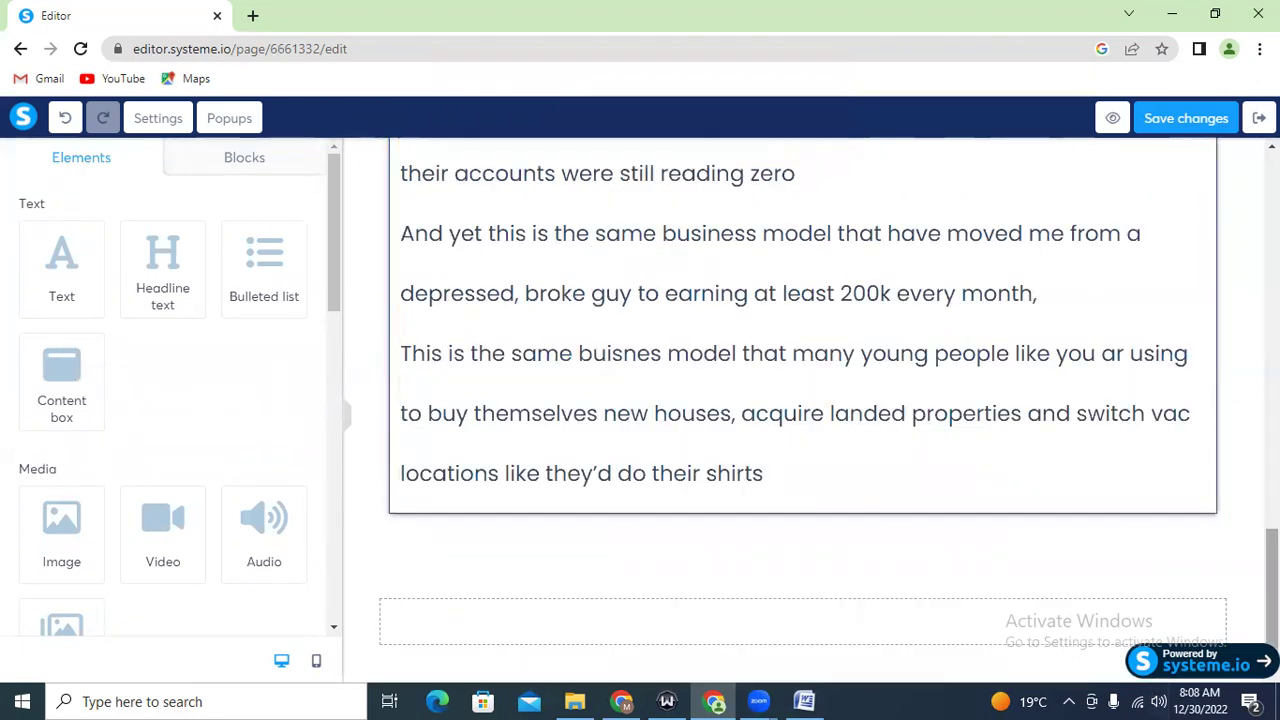
pyautogui.click(1250, 548)
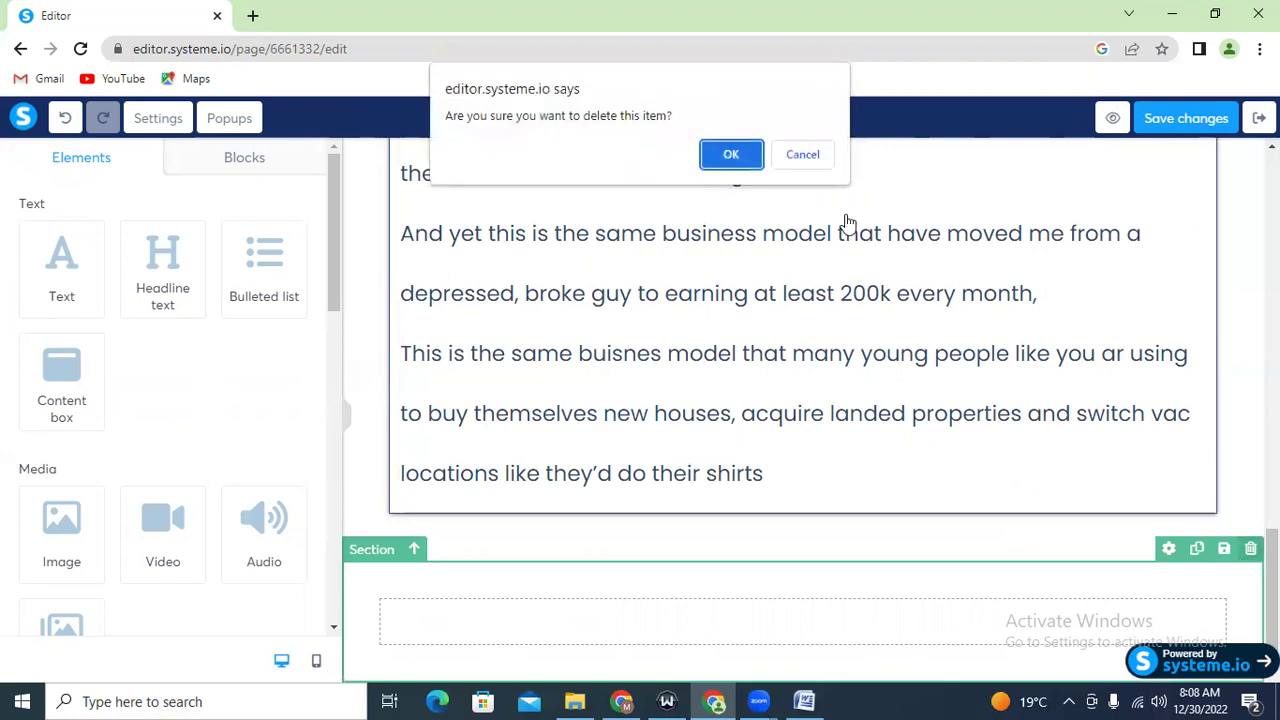
pyautogui.click(735, 157)
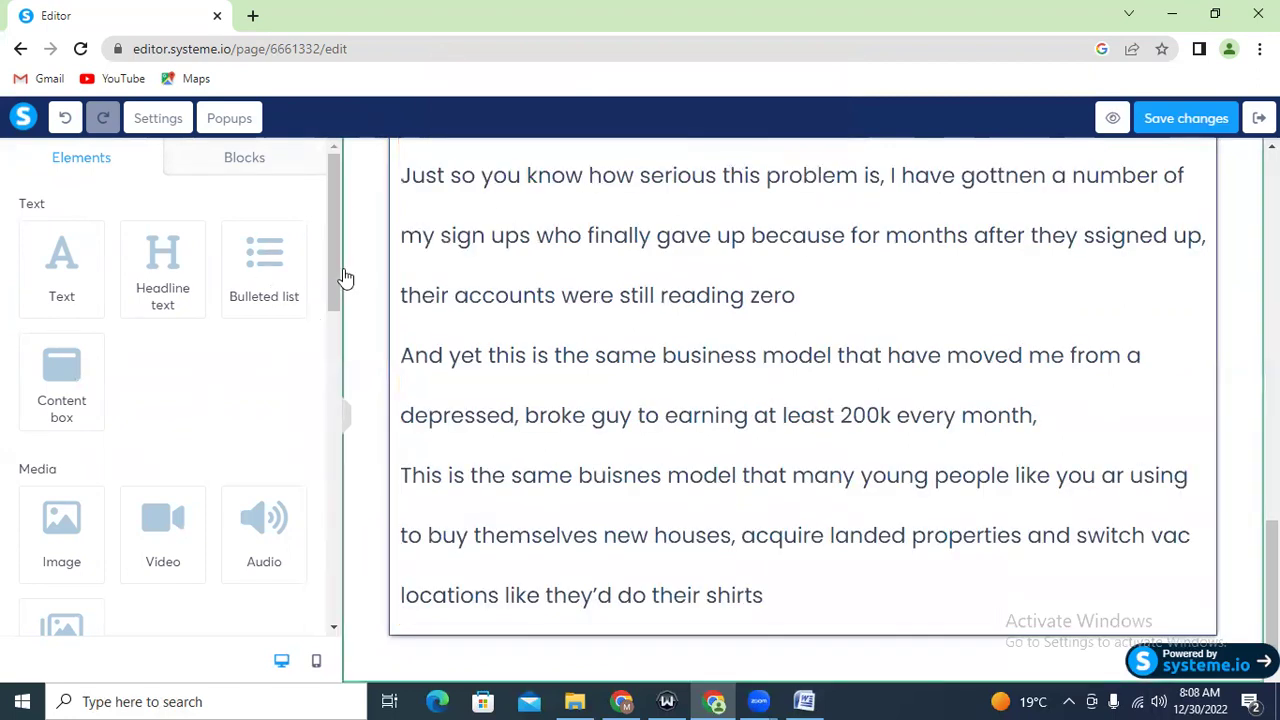
# Add a 3-column layout below the sales-text content box and place an image element in each column
pyautogui.moveTo(330, 330); pyautogui.dragTo(330, 426)
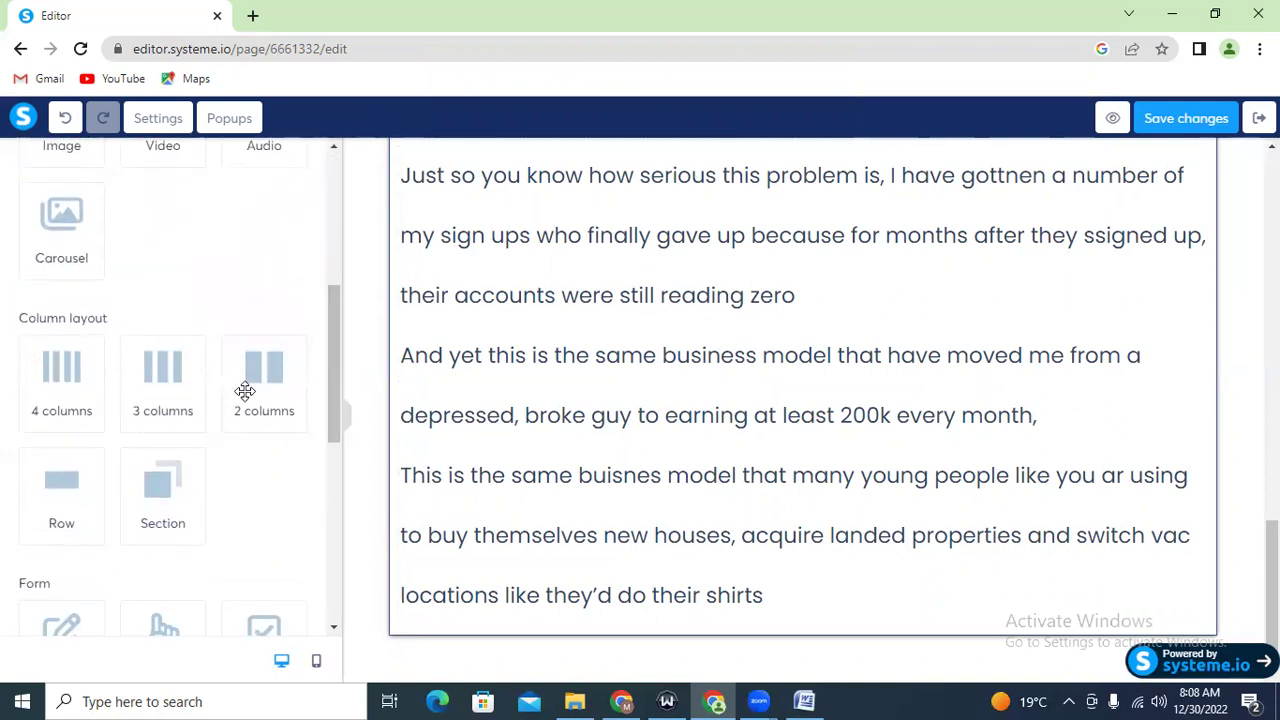
pyautogui.moveTo(149, 400); pyautogui.dragTo(500, 645)
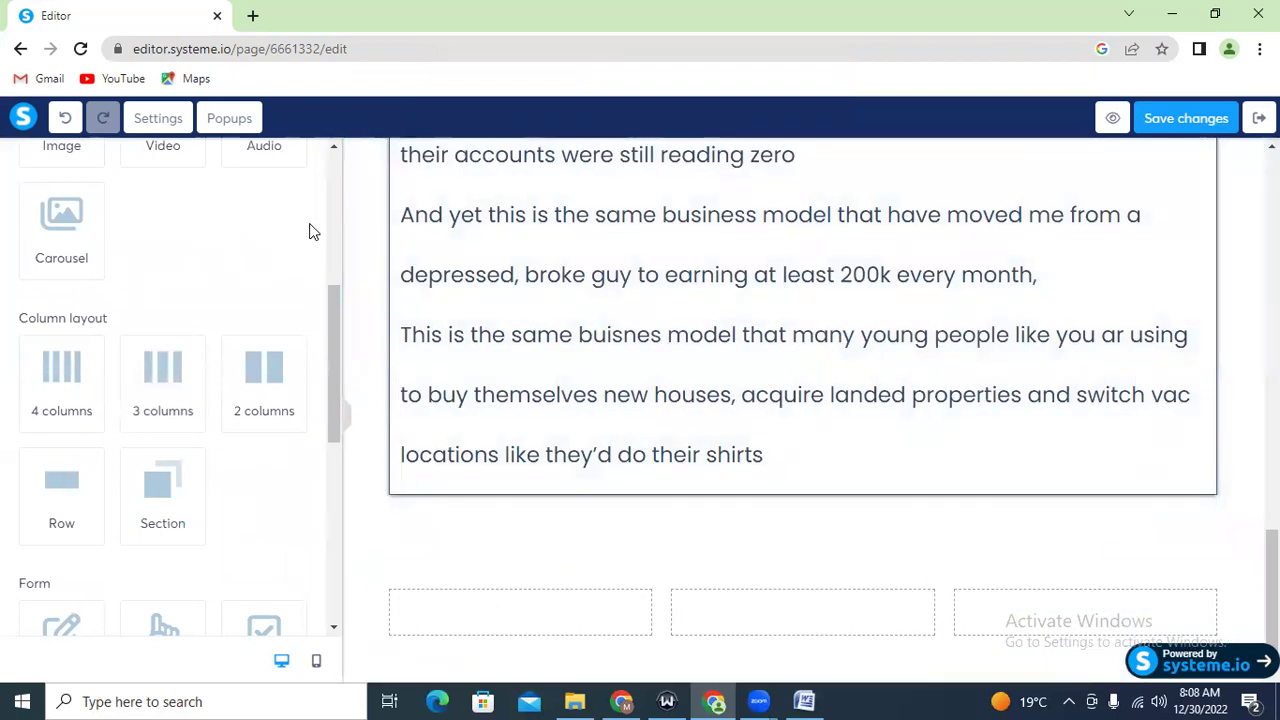
pyautogui.moveTo(334, 334); pyautogui.dragTo(326, 217)
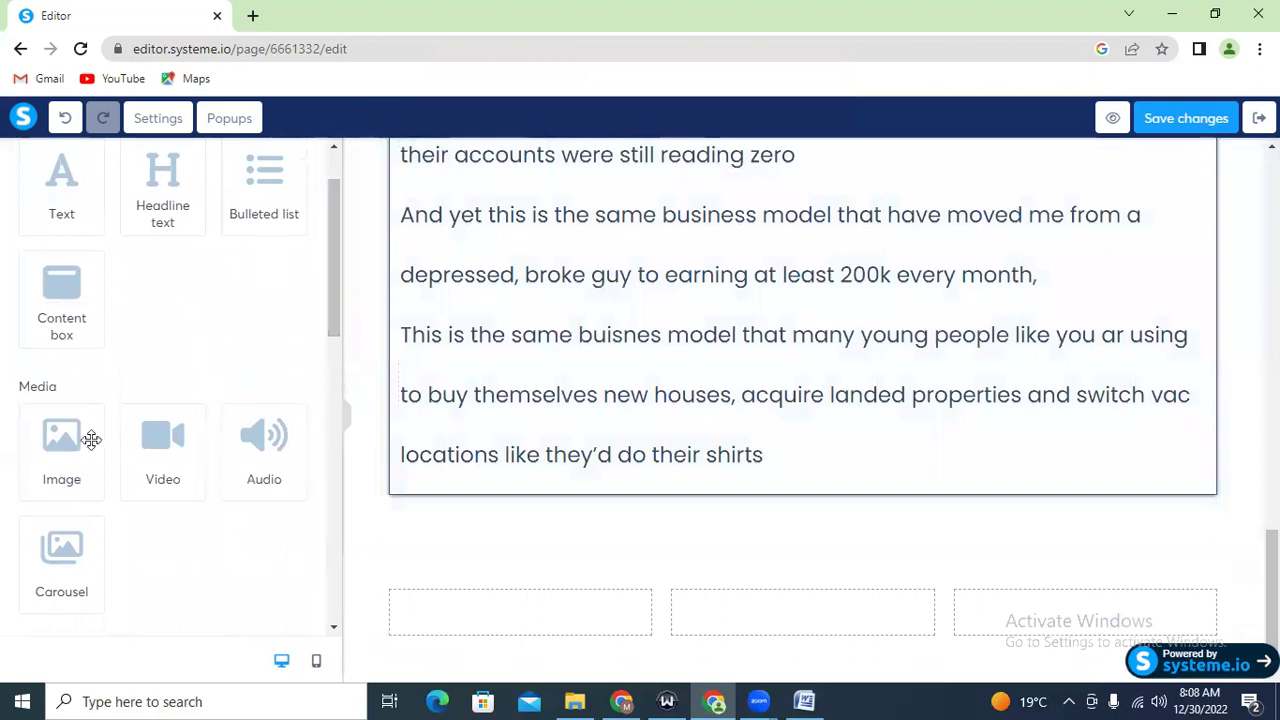
pyautogui.moveTo(60, 447); pyautogui.dragTo(468, 598)
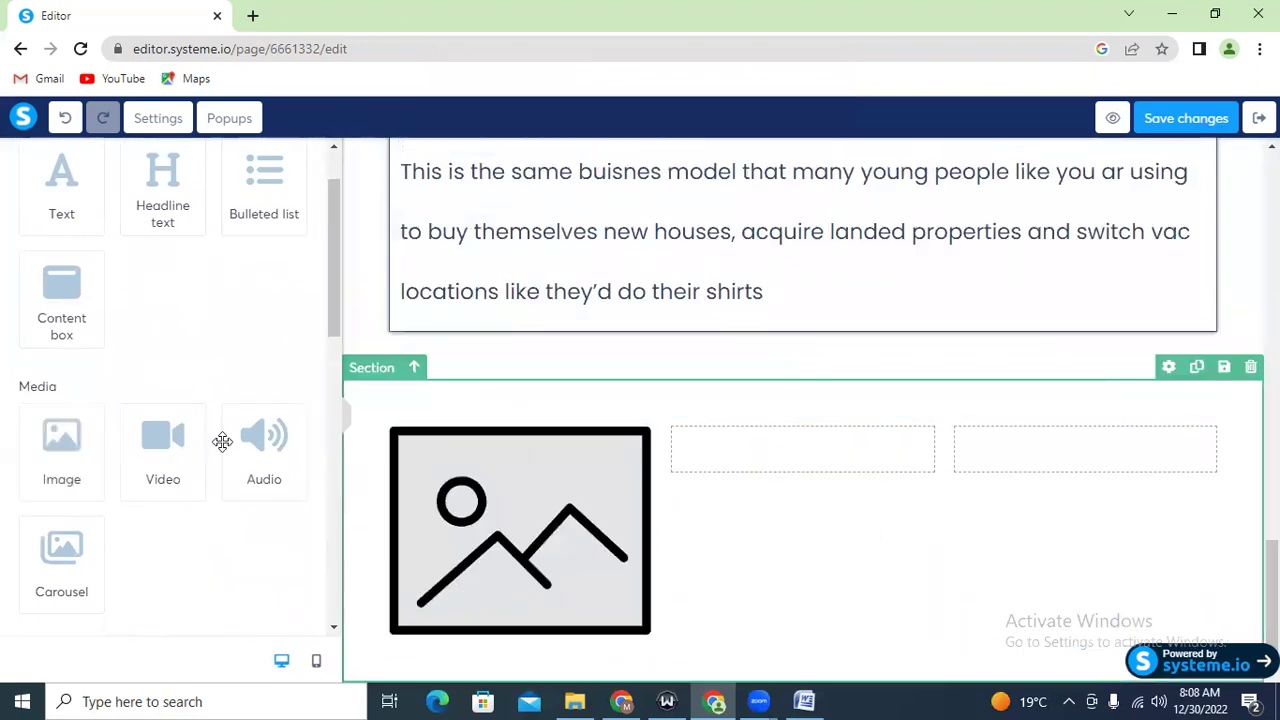
pyautogui.moveTo(57, 472); pyautogui.dragTo(812, 464)
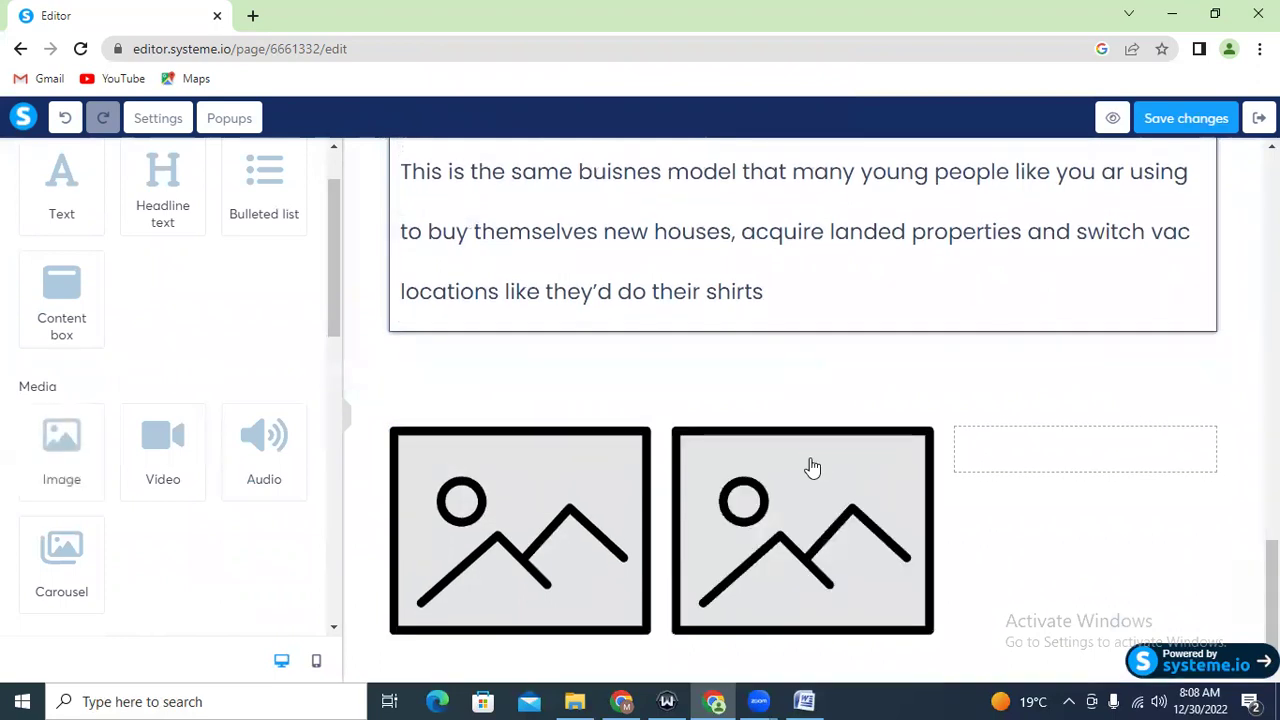
pyautogui.moveTo(57, 486); pyautogui.dragTo(1007, 452)
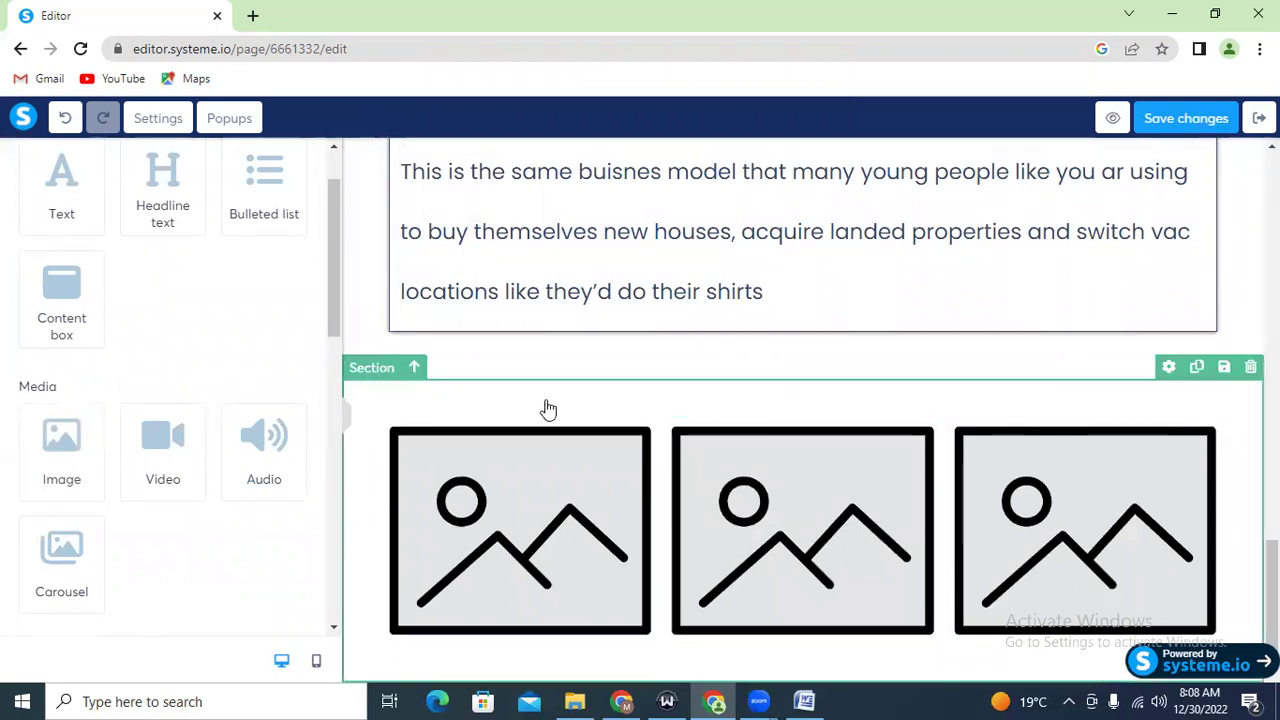
# Check how the three image placeholders are arranged in the mobile view and return to the desktop view
pyautogui.click(317, 663)
pyautogui.moveTo(965, 504); pyautogui.dragTo(1000, 700)
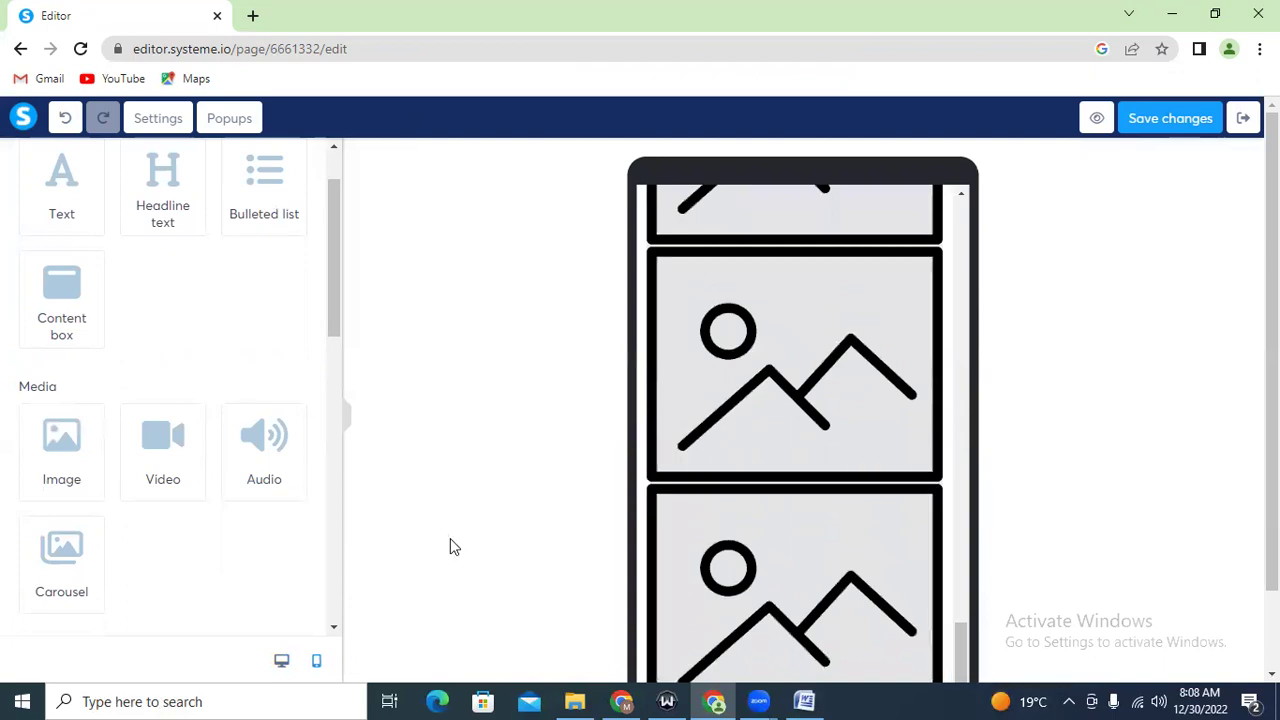
pyautogui.click(283, 664)
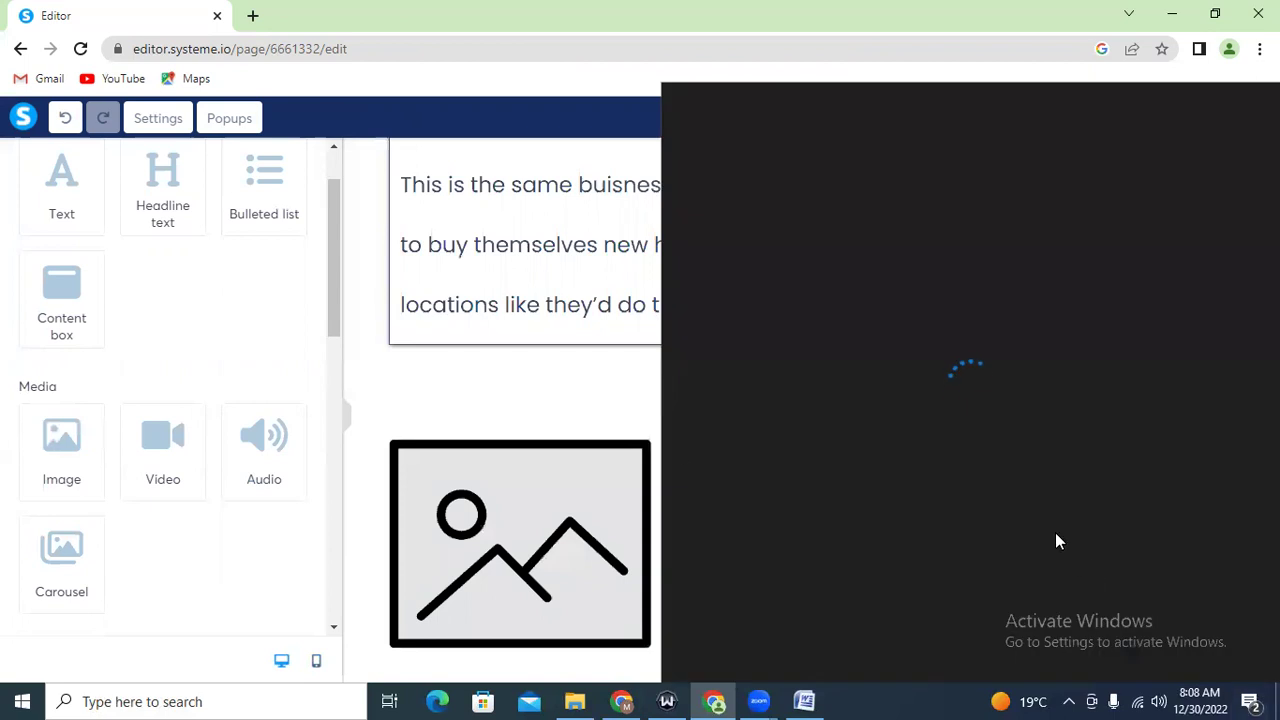
pyautogui.click(519, 360)
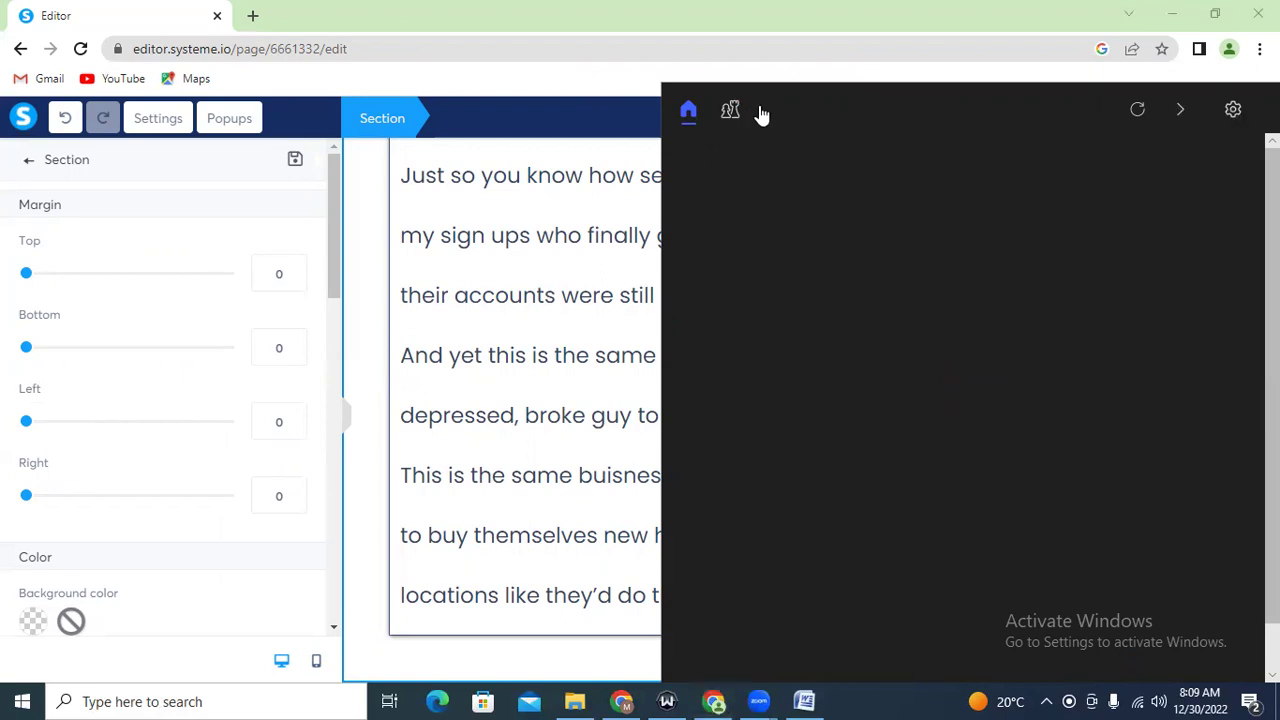
pyautogui.click(690, 114)
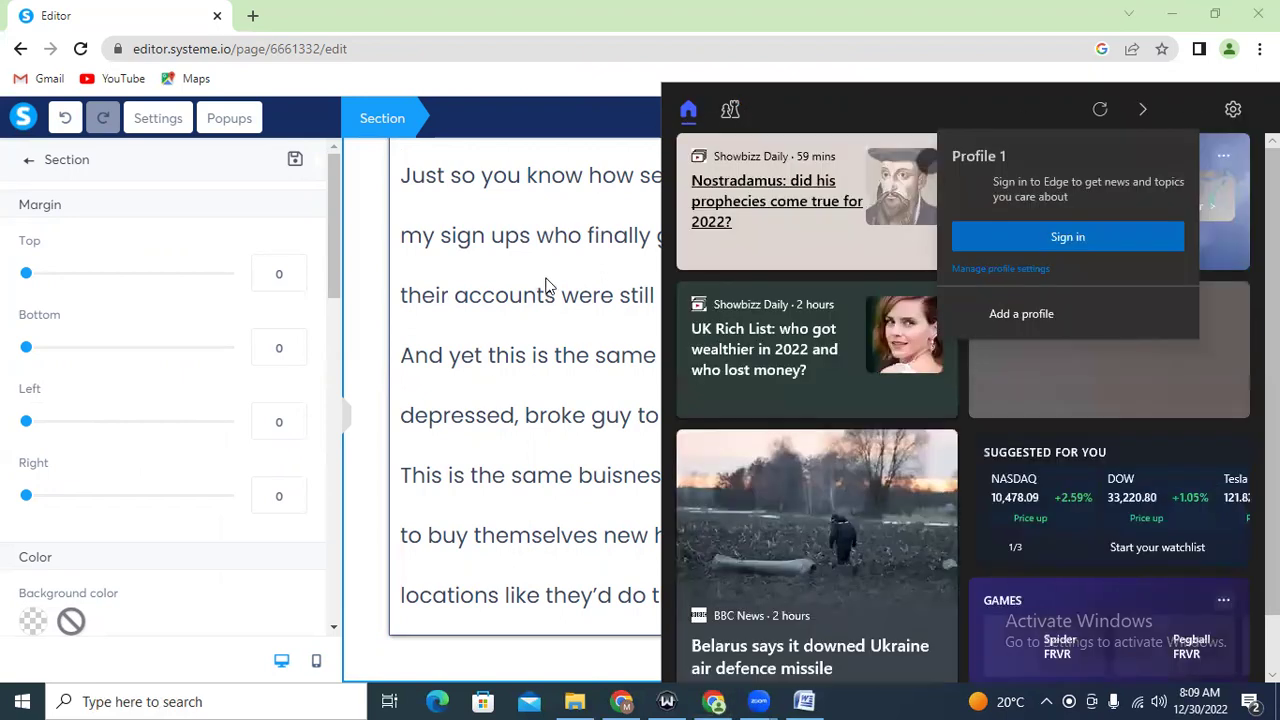
pyautogui.click(600, 240)
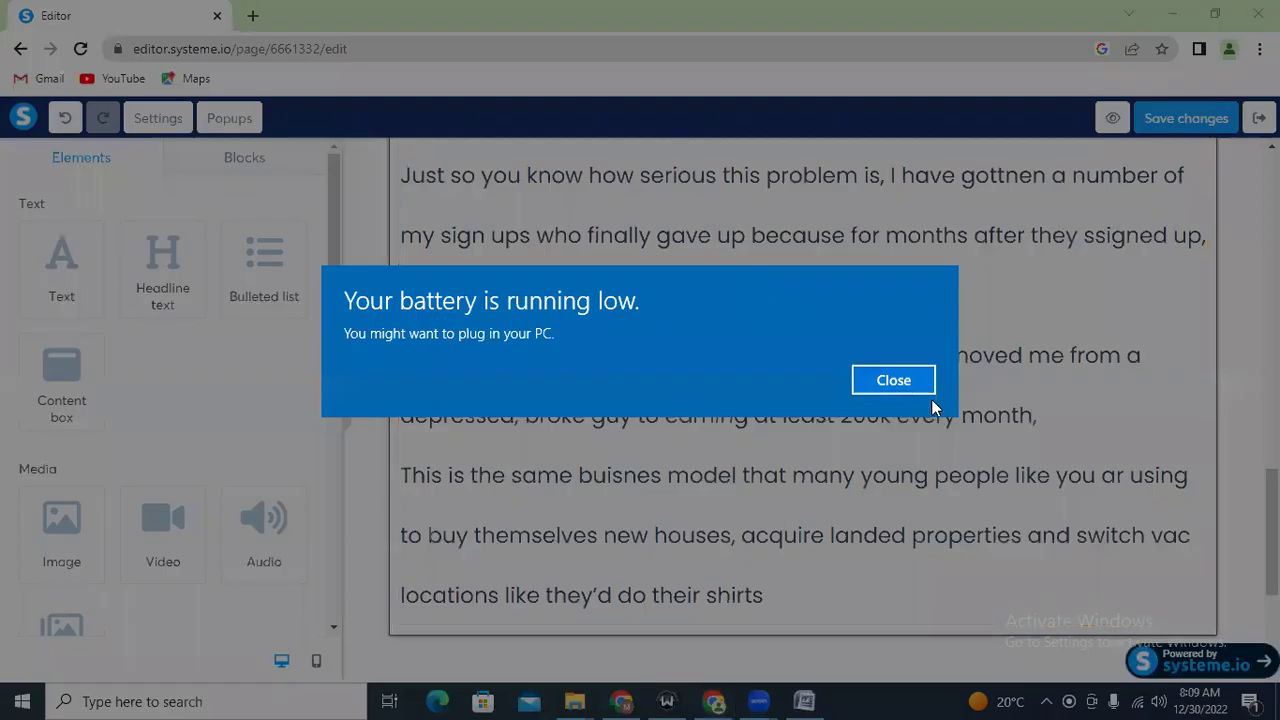
pyautogui.click(893, 381)
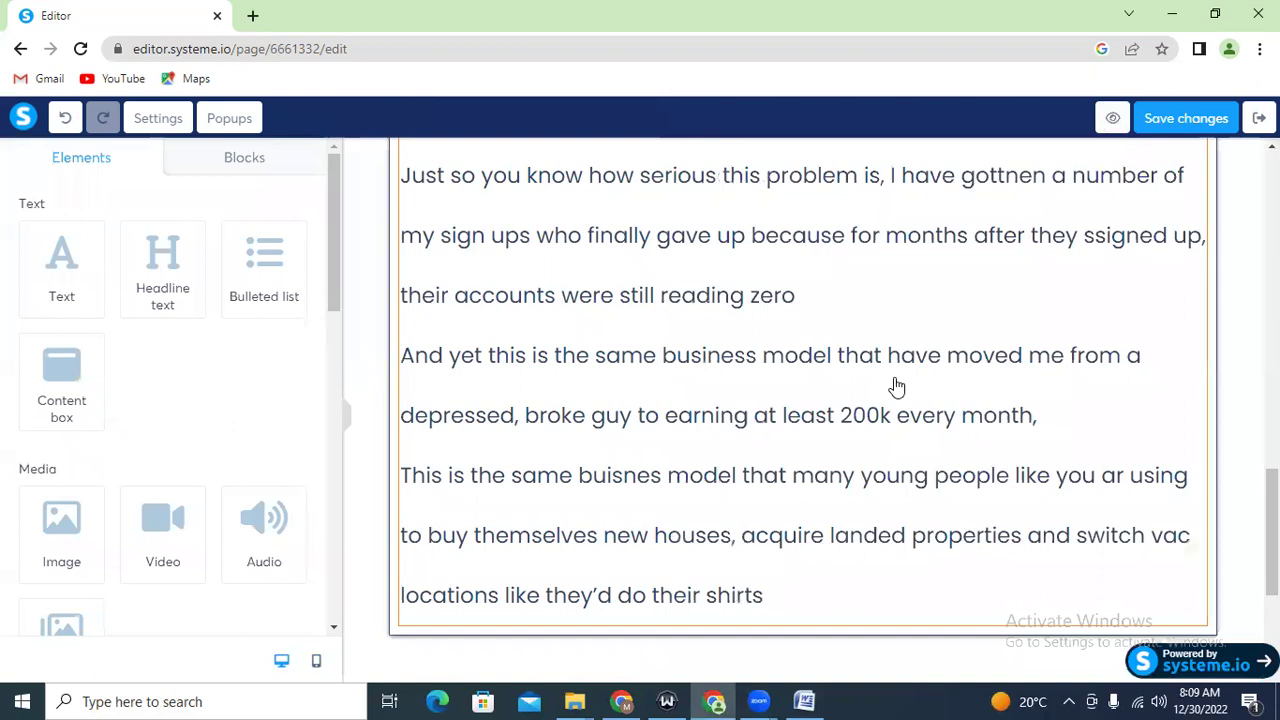
# Examine the page settings from the background and SEO options down to tracking and affiliation
pyautogui.scroll(-3, 810, 410)
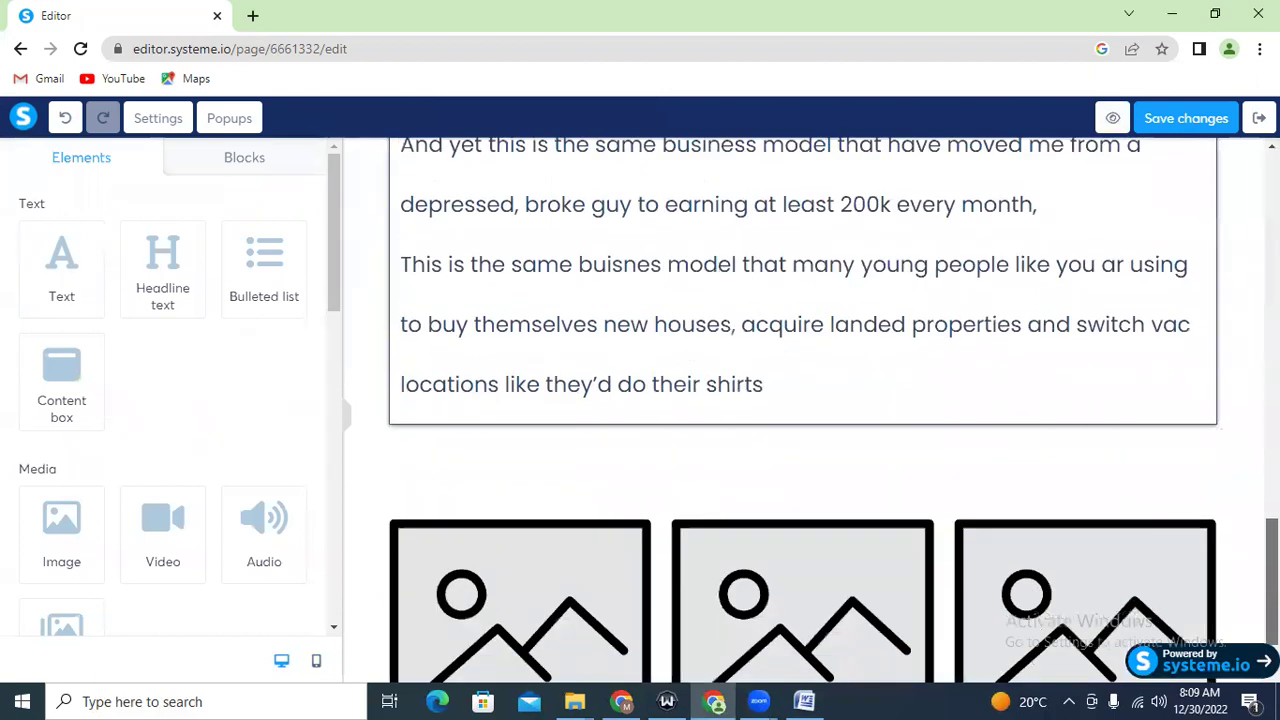
pyautogui.scroll(15, 810, 410)
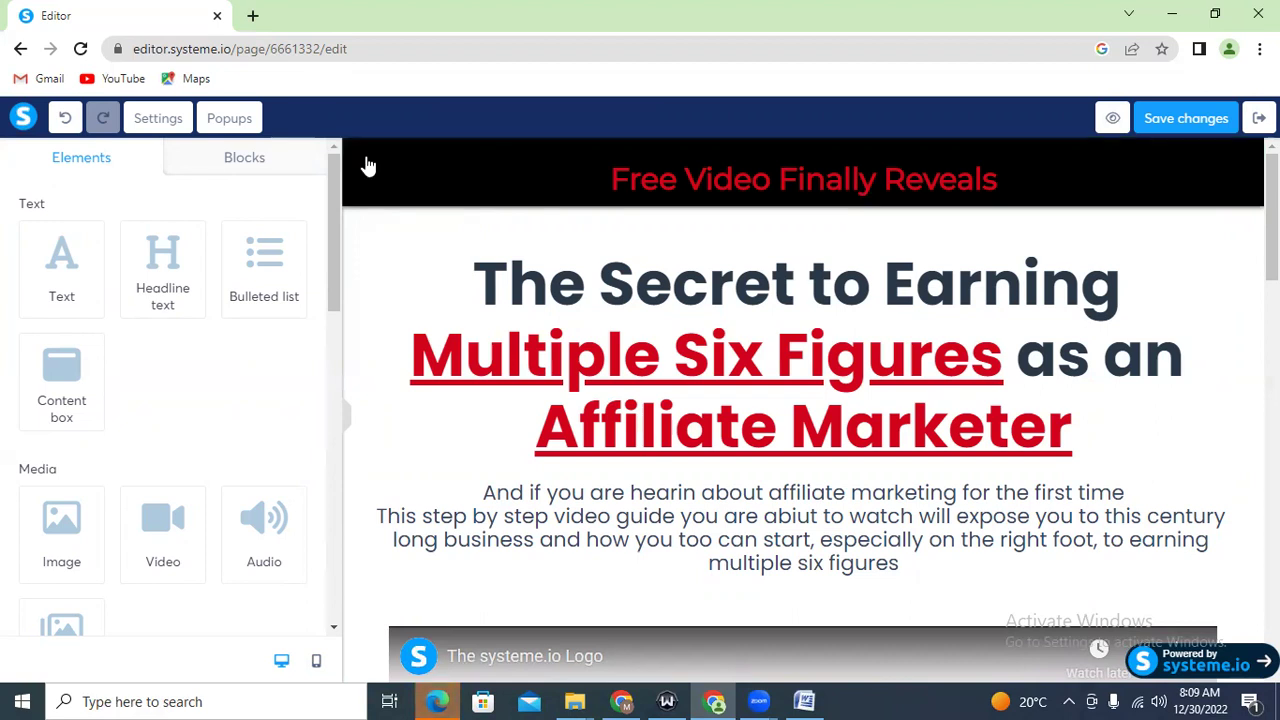
pyautogui.click(160, 120)
pyautogui.scroll(-1, 337, 245)
pyautogui.moveTo(337, 245); pyautogui.dragTo(315, 471)
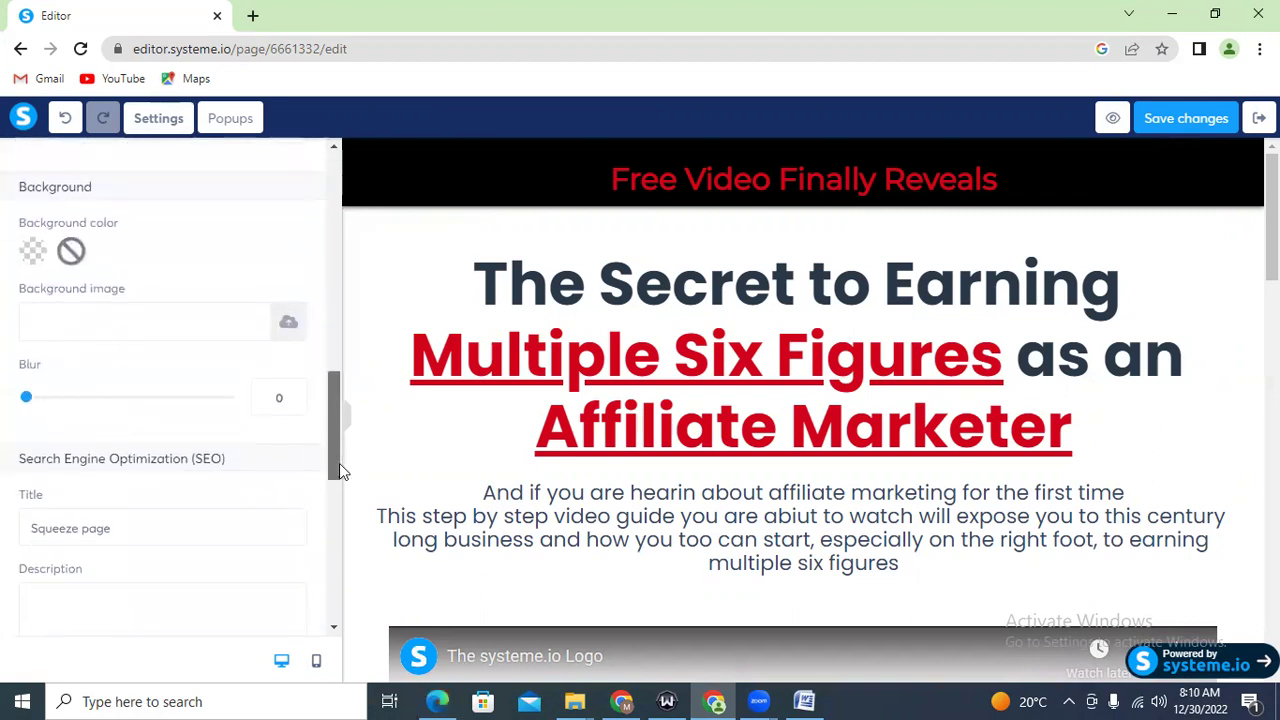
pyautogui.scroll(1, 339, 463)
pyautogui.moveTo(337, 441); pyautogui.dragTo(332, 584)
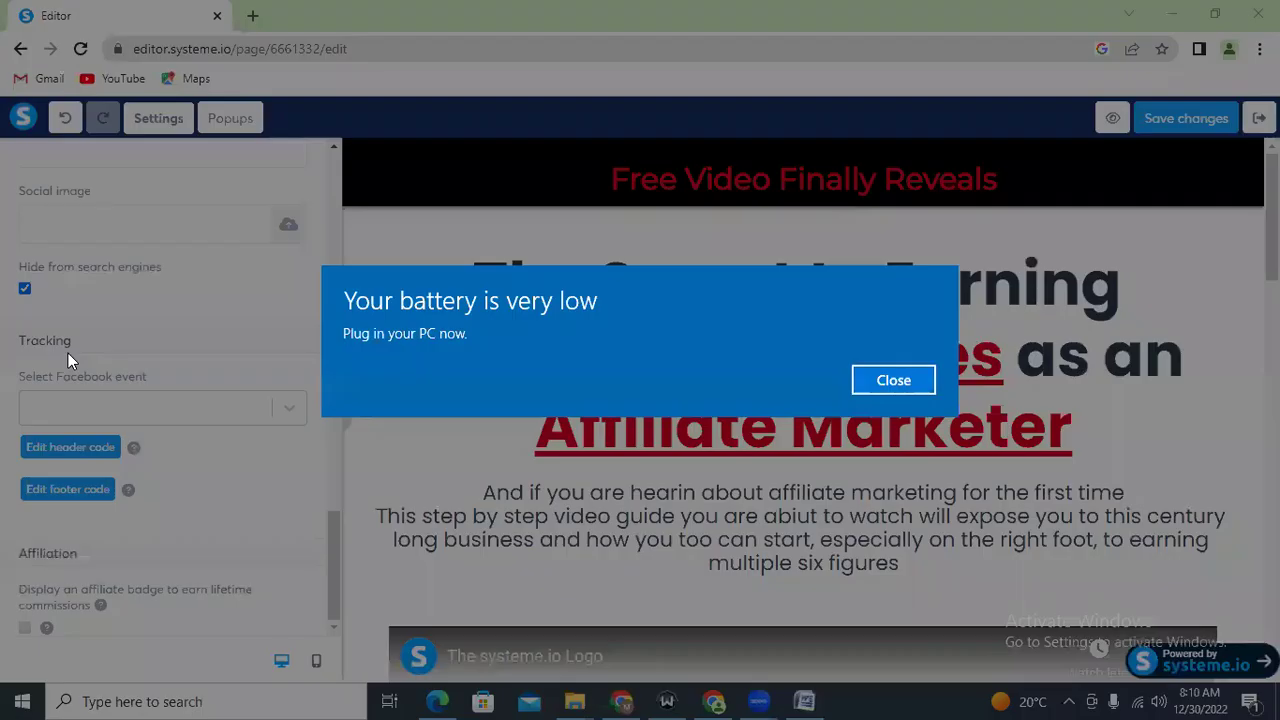
pyautogui.click(887, 381)
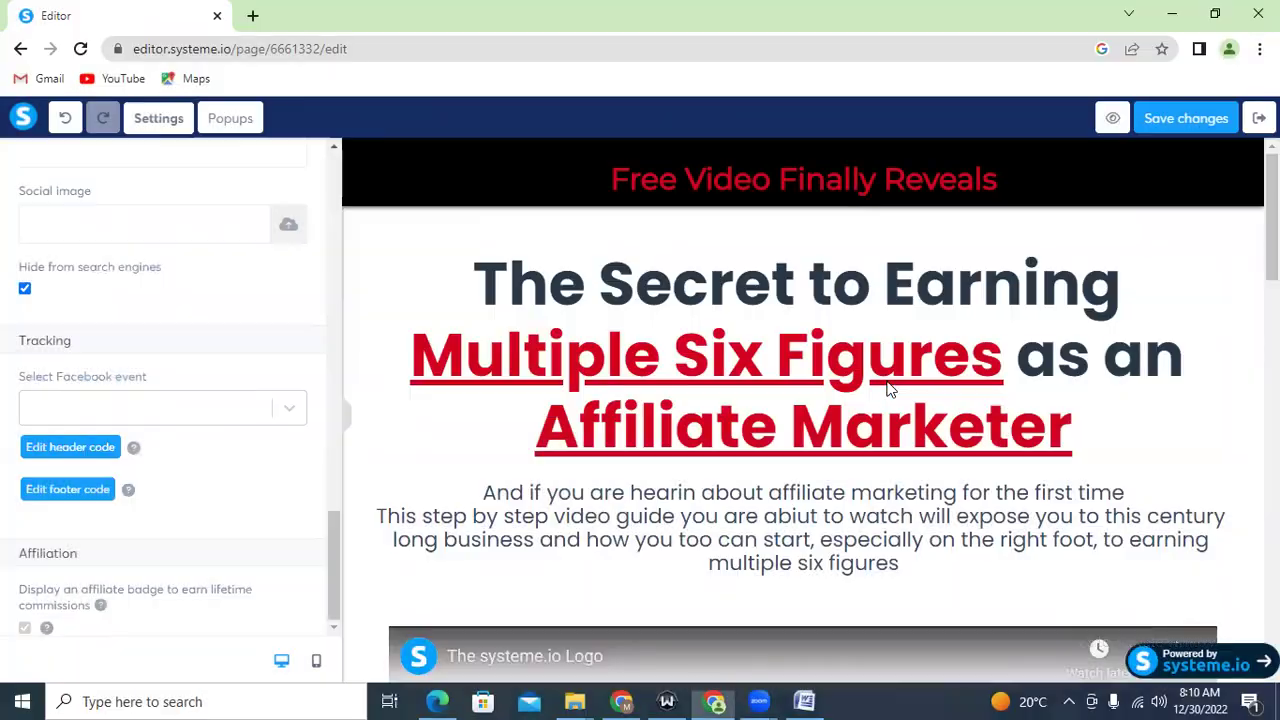